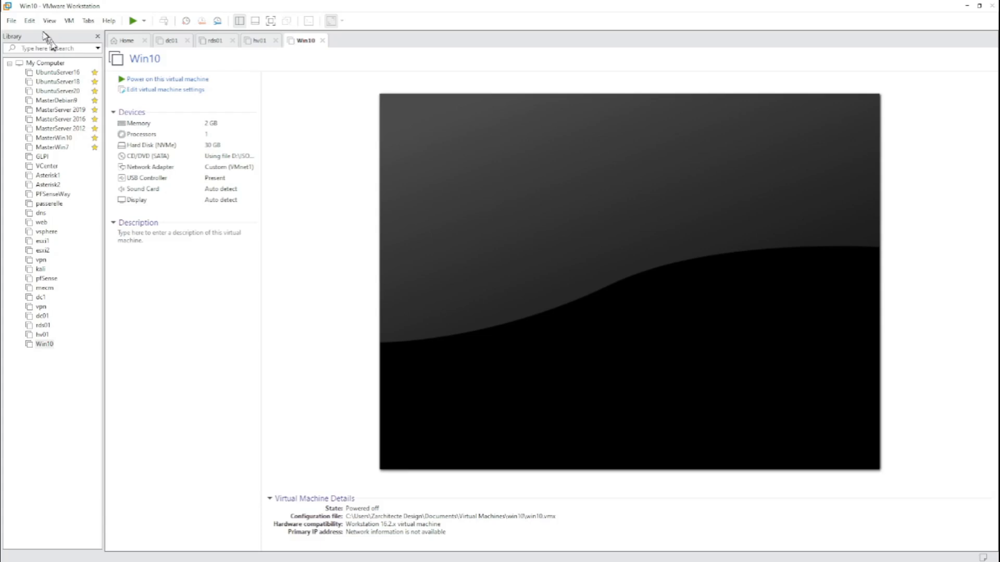
- Open the Virtual Network Editor and unlock its settings for modification with administrator privileges
{"action": "left_click", "coordinate": [29, 22]}
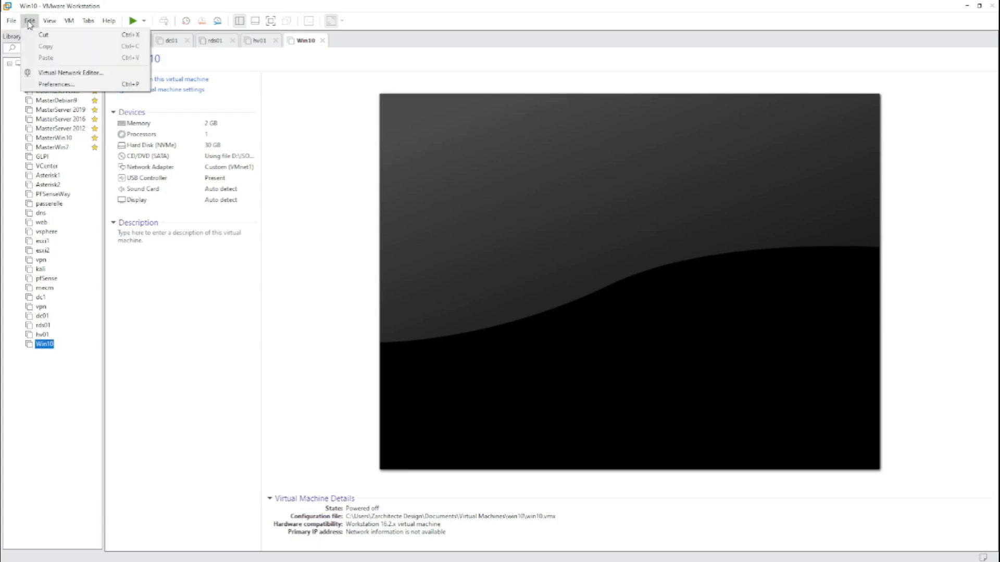
{"action": "left_click", "coordinate": [65, 76]}
{"action": "left_click_drag", "start_coordinate": [275, 38], "coordinate": [330, 174]}
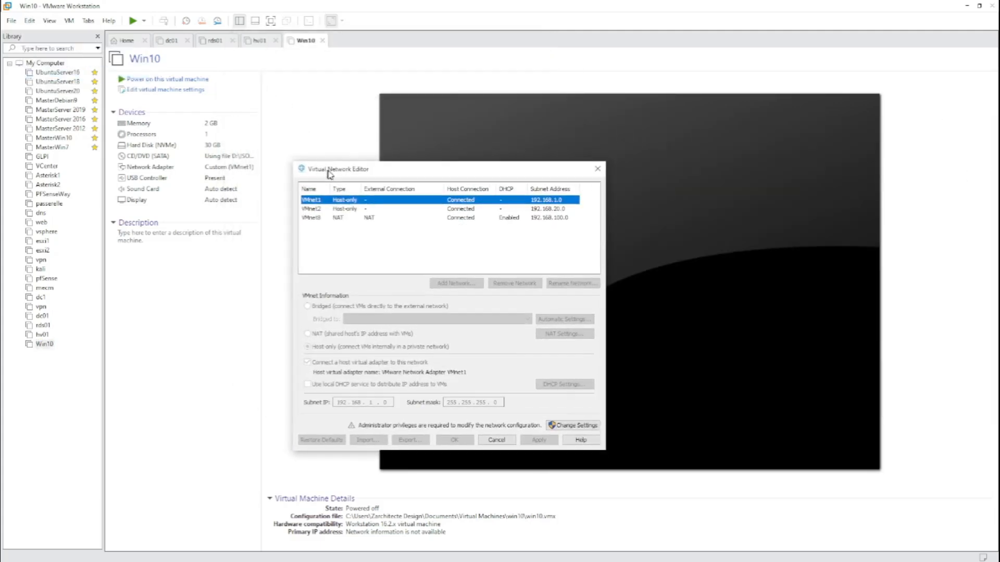
{"action": "left_click", "coordinate": [580, 426]}
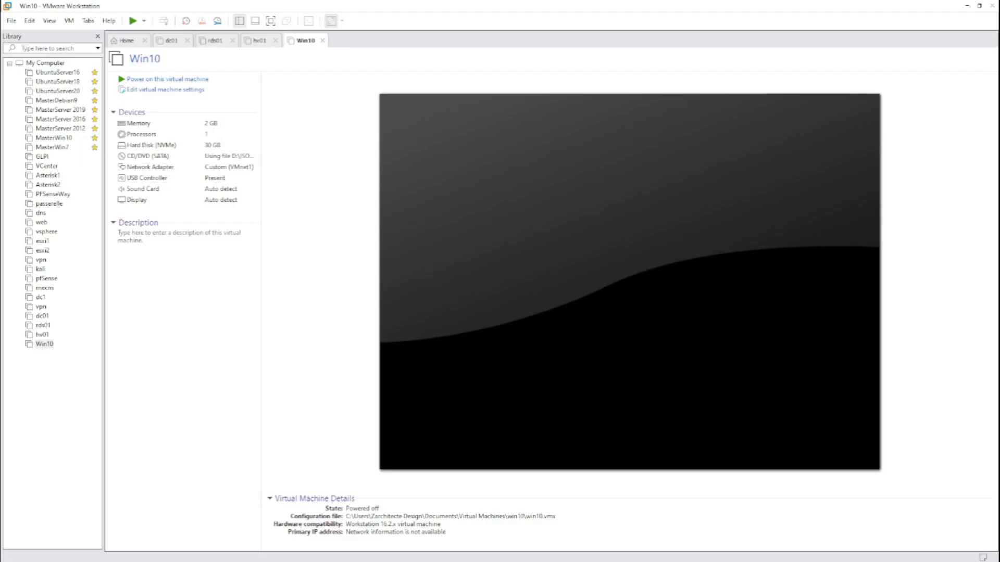
{"action": "left_click_drag", "start_coordinate": [999, 141], "coordinate": [290, 186]}
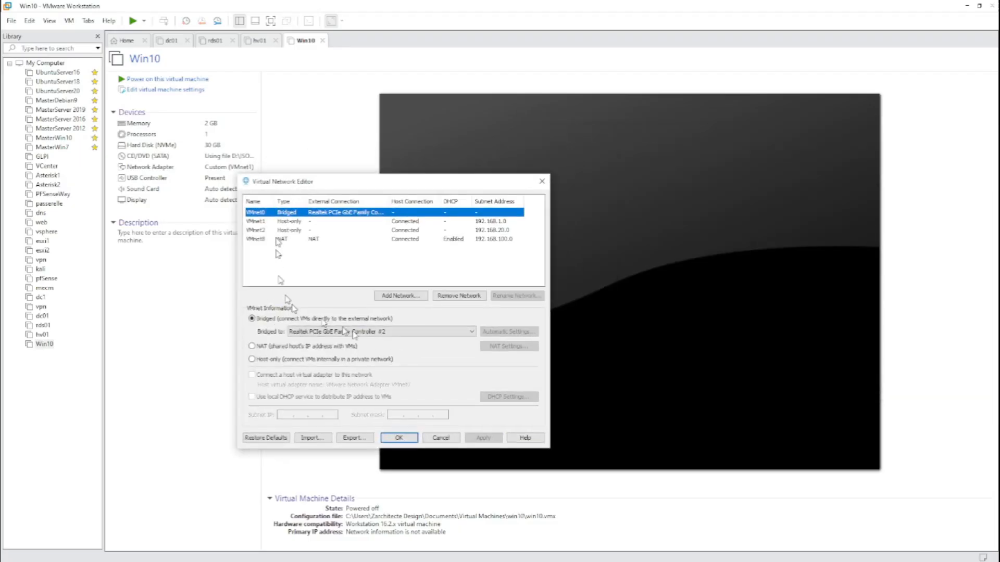
{"action": "left_click", "coordinate": [672, 278]}
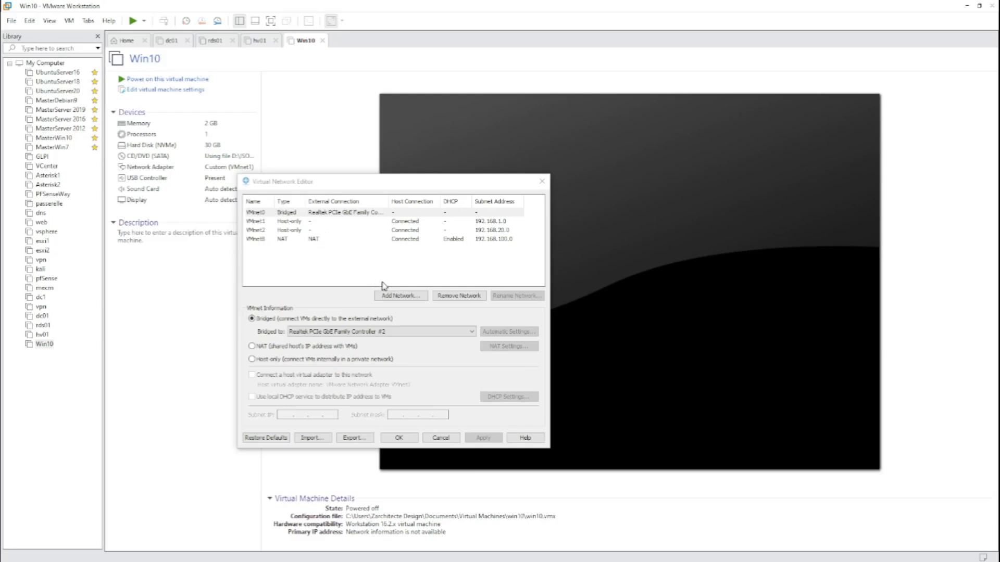
- Add the host-only network VMnet3 with local DHCP disabled and subnet IP 192.168.10.0, and save the network configuration
{"action": "left_click", "coordinate": [406, 297]}
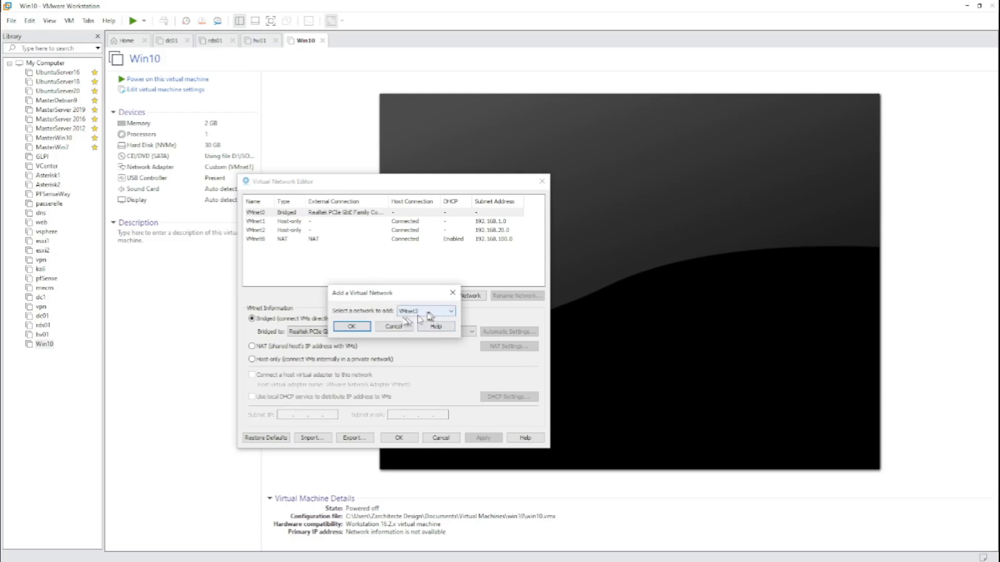
{"action": "left_click", "coordinate": [358, 327]}
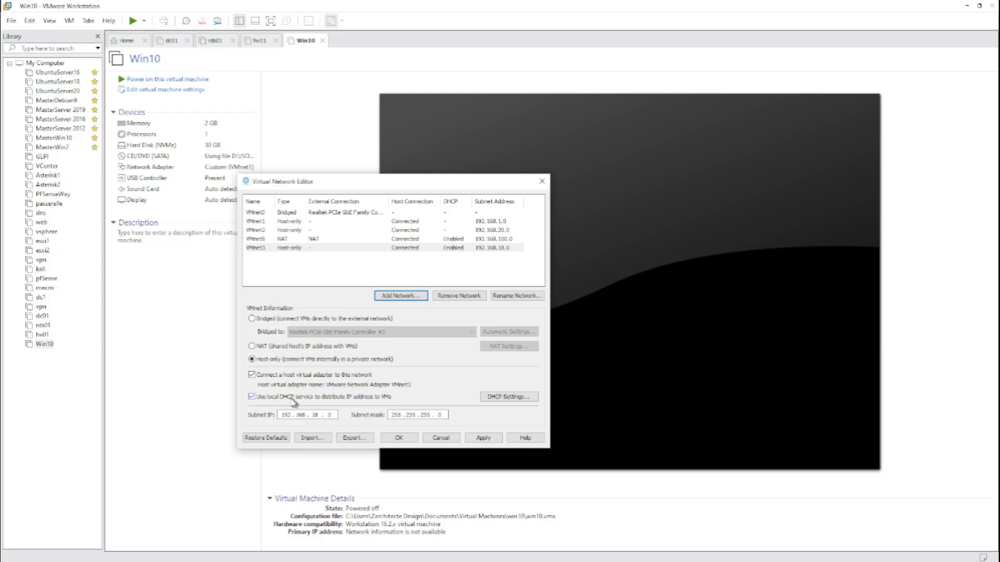
{"action": "left_click", "coordinate": [253, 398]}
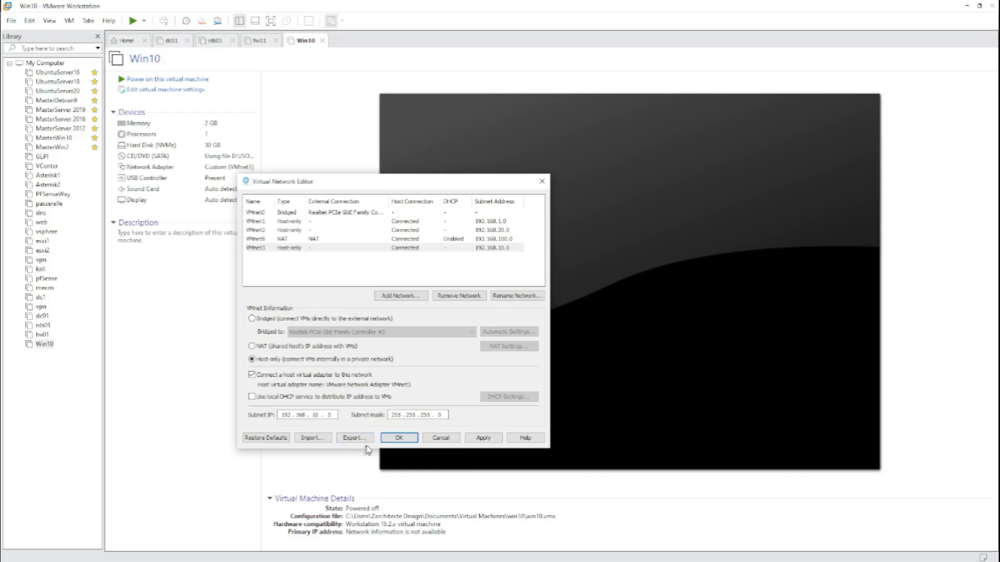
{"action": "left_click", "coordinate": [483, 438]}
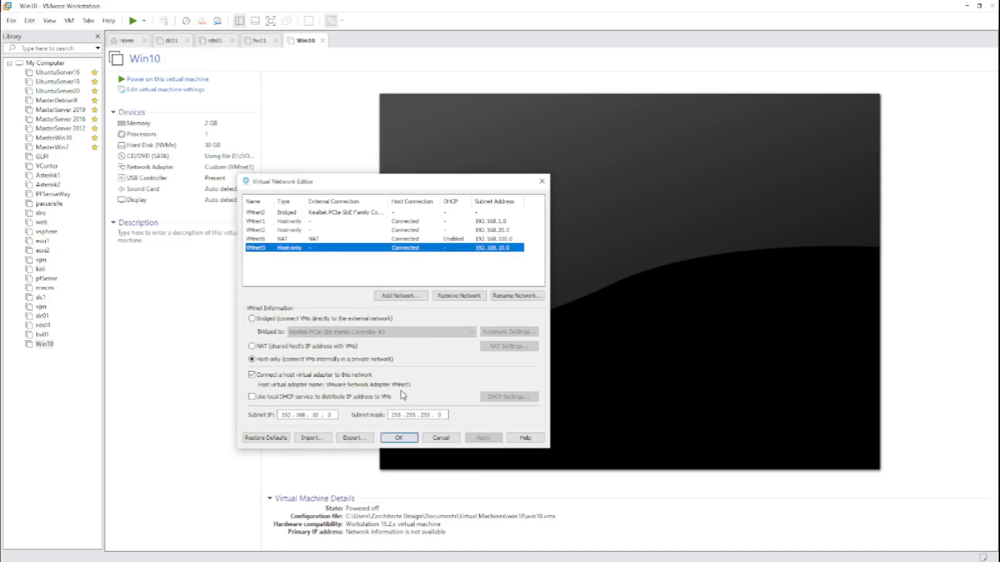
{"action": "left_click", "coordinate": [403, 442]}
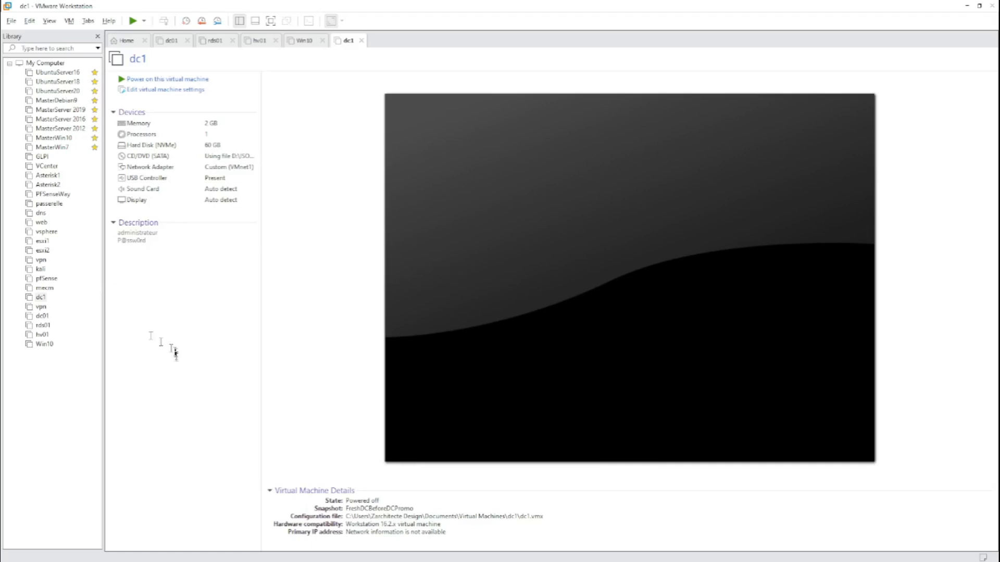
- Start a typical new virtual machine with a blank hard disk and Microsoft Windows, version "Windows 10 and later x64", as guest system
{"action": "right_click", "coordinate": [37, 368]}
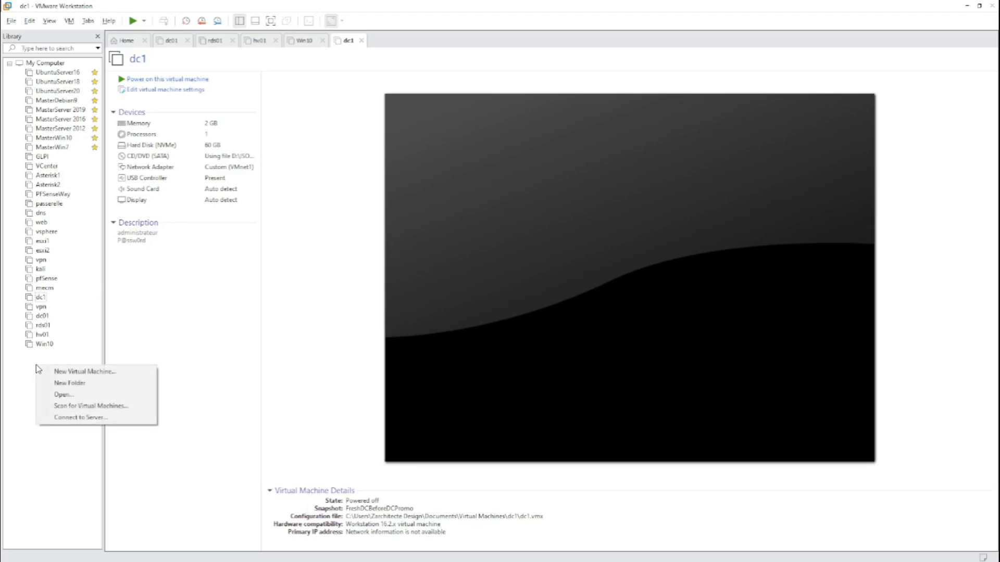
{"action": "left_click", "coordinate": [82, 370]}
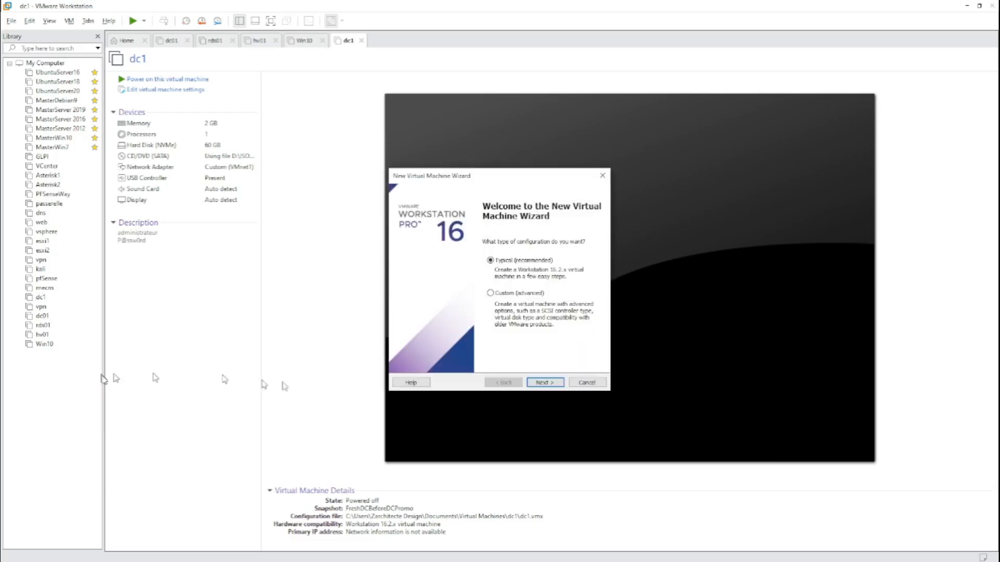
{"action": "left_click", "coordinate": [551, 384]}
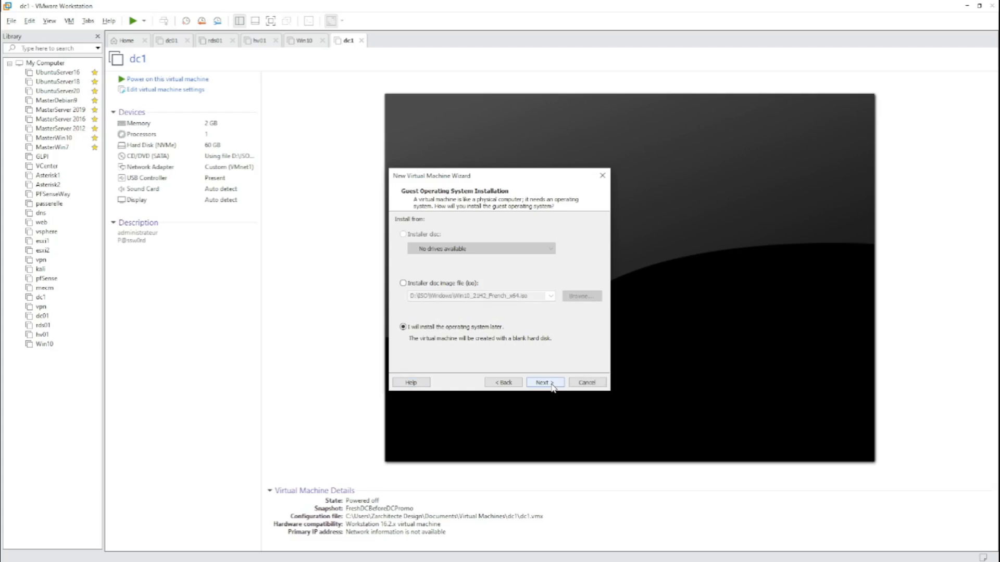
{"action": "left_click", "coordinate": [551, 384]}
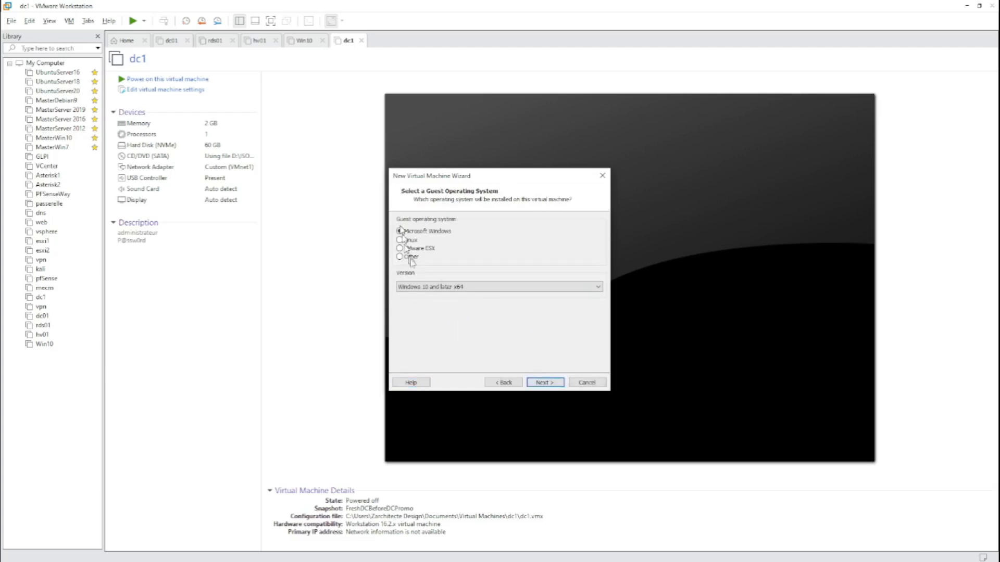
{"action": "left_click", "coordinate": [552, 383]}
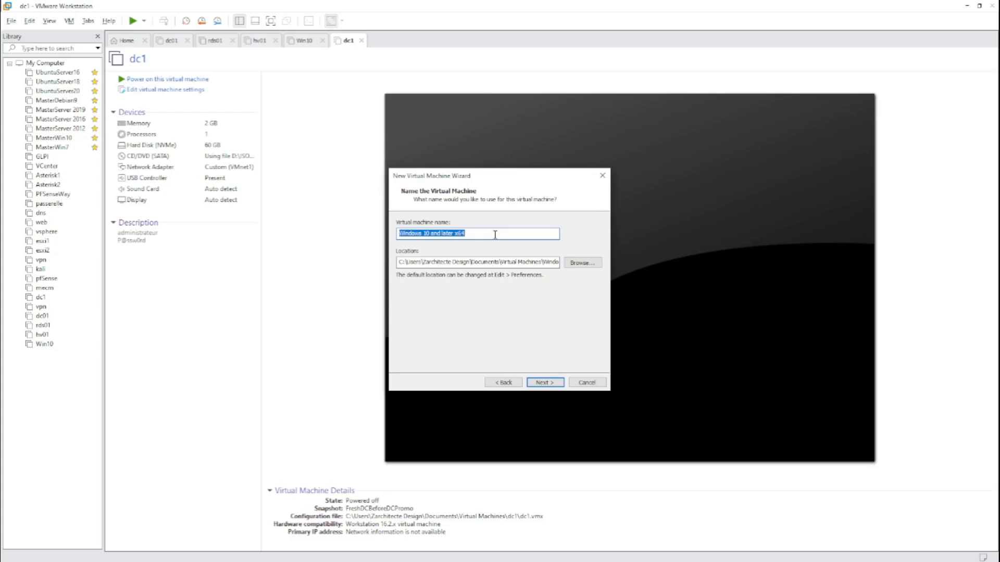
- Name the new virtual machine MasterCopieWin10 and accept its proposed location
{"action": "type", "text": "MasterWin10"}
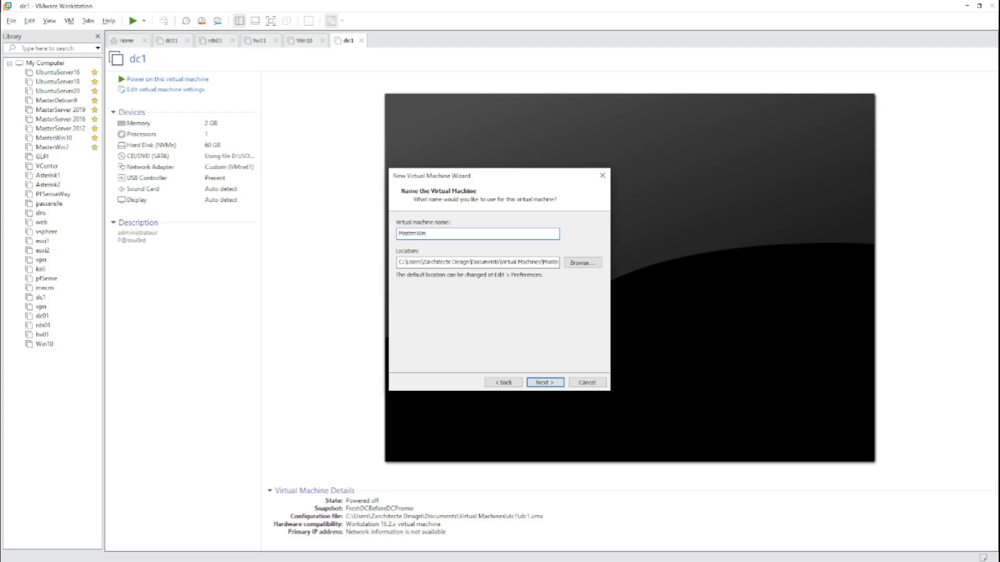
{"action": "left_click", "coordinate": [544, 384]}
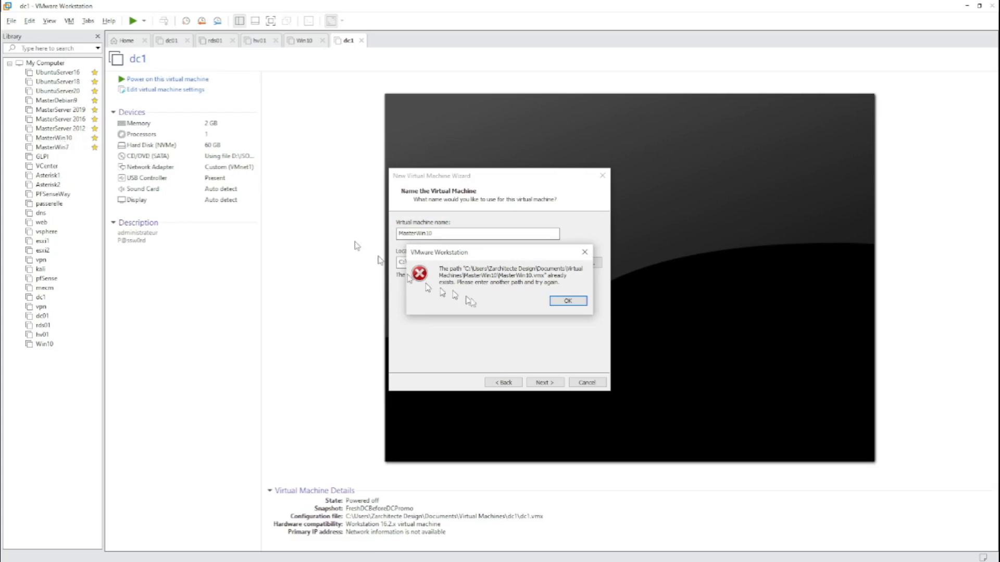
{"action": "left_click", "coordinate": [567, 301]}
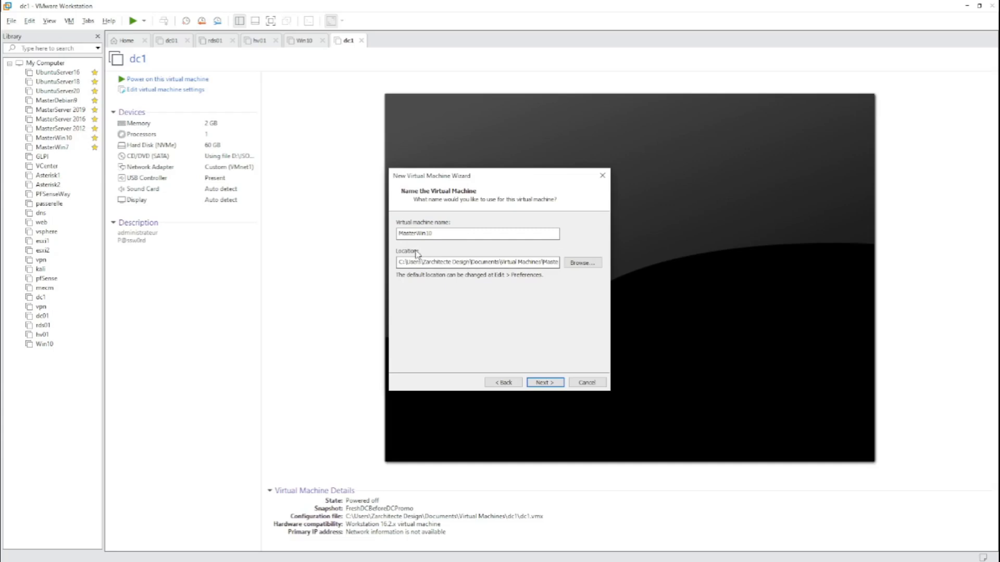
{"action": "left_click", "coordinate": [417, 233]}
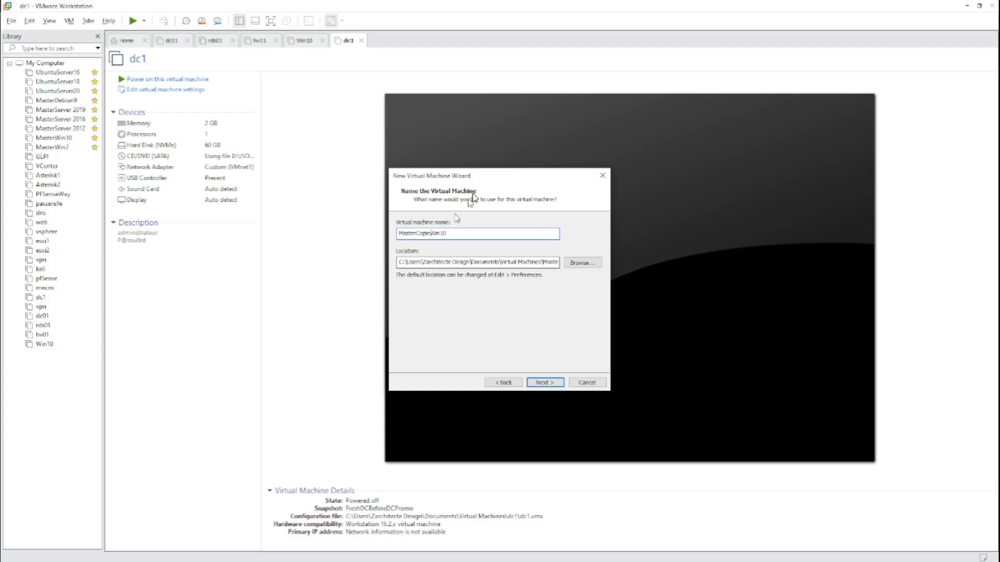
{"action": "left_click", "coordinate": [552, 384]}
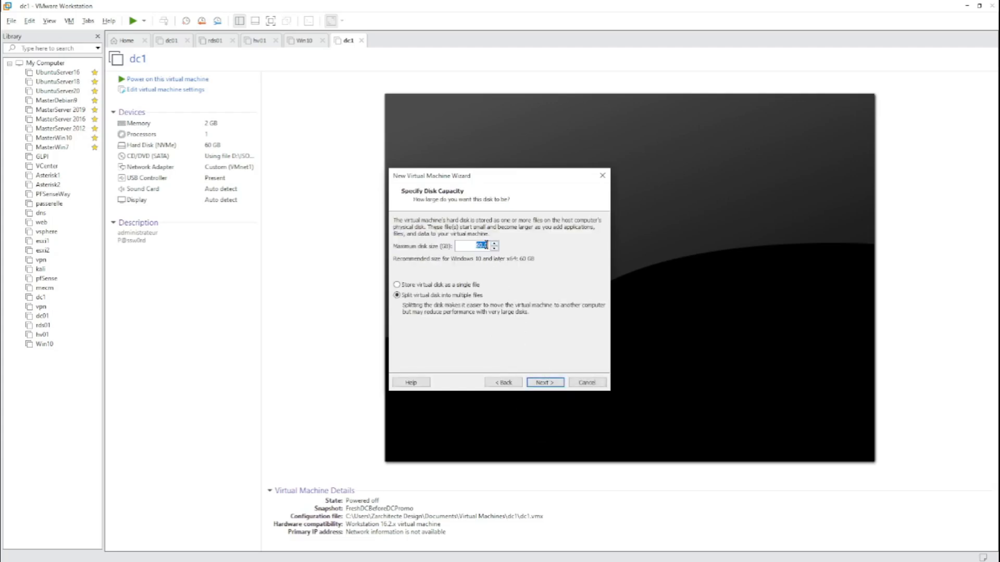
- Set the maximum disk size to 30 GB and store the virtual disk as a single file
{"action": "left_click", "coordinate": [481, 246]}
{"action": "left_click", "coordinate": [396, 285]}
{"action": "left_click", "coordinate": [548, 383]}
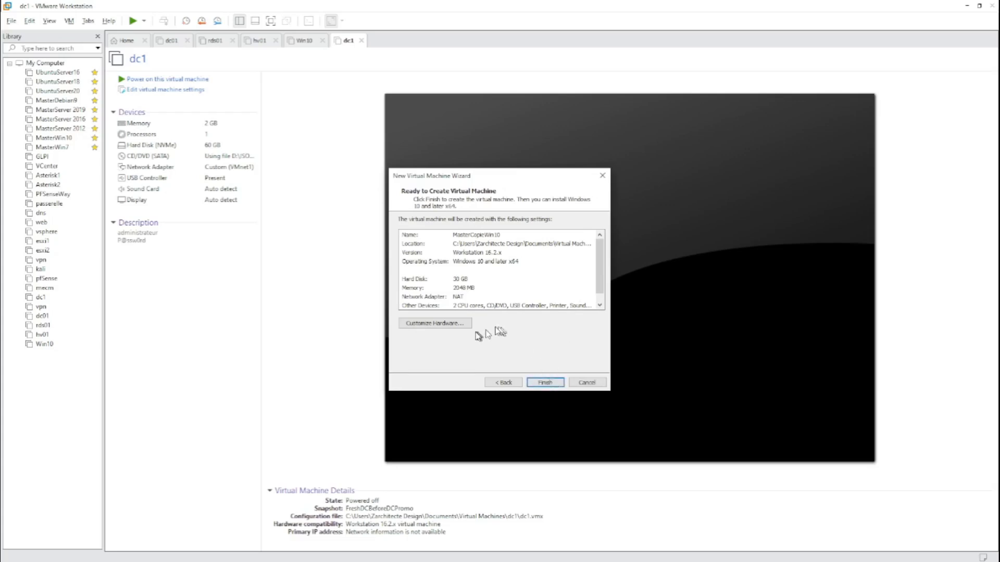
- Customize the virtual machine's hardware with 4096 MB of memory and 4 processors
{"action": "left_click", "coordinate": [439, 323]}
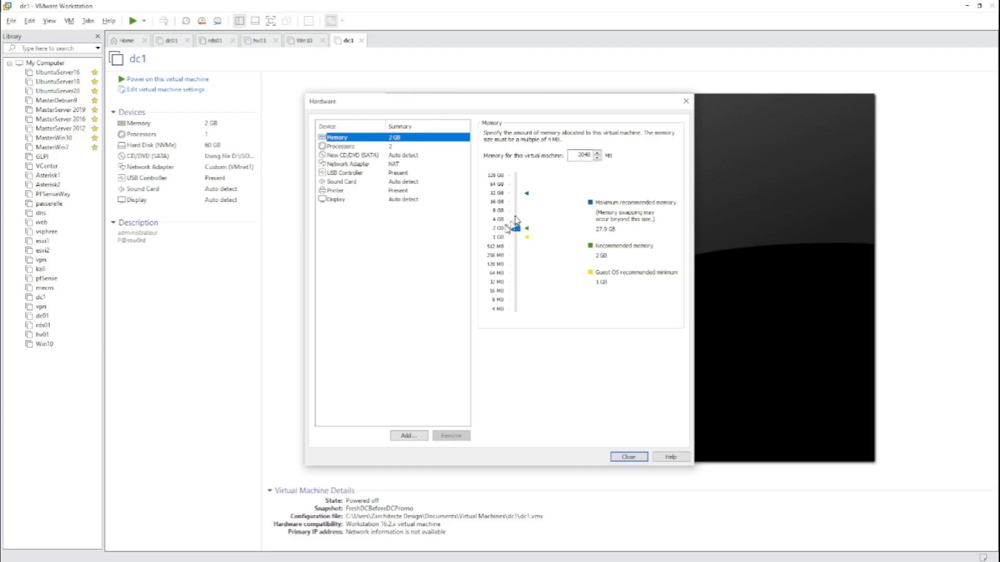
{"action": "left_click", "coordinate": [498, 221]}
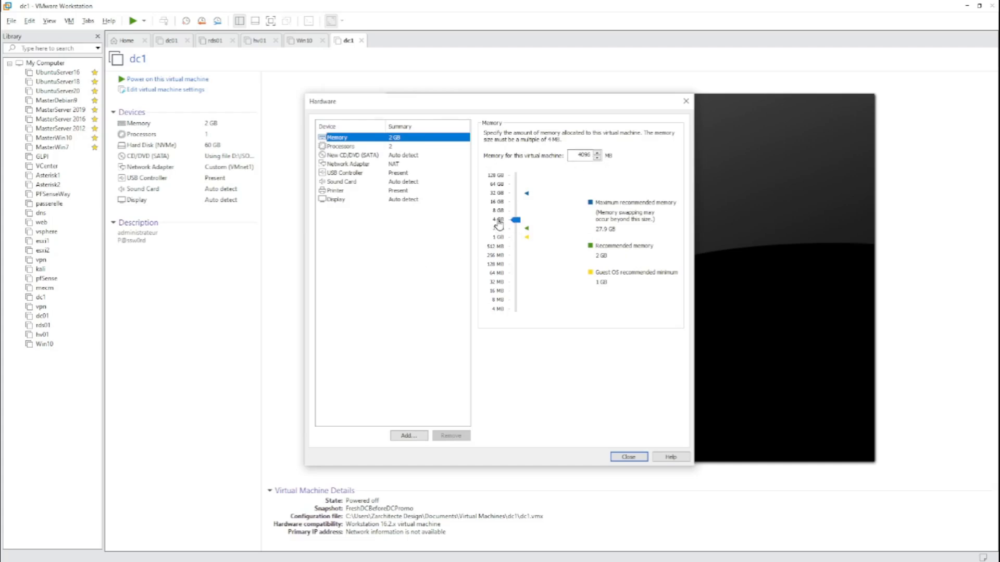
{"action": "left_click", "coordinate": [388, 147]}
{"action": "left_click", "coordinate": [602, 134]}
{"action": "left_click", "coordinate": [592, 157]}
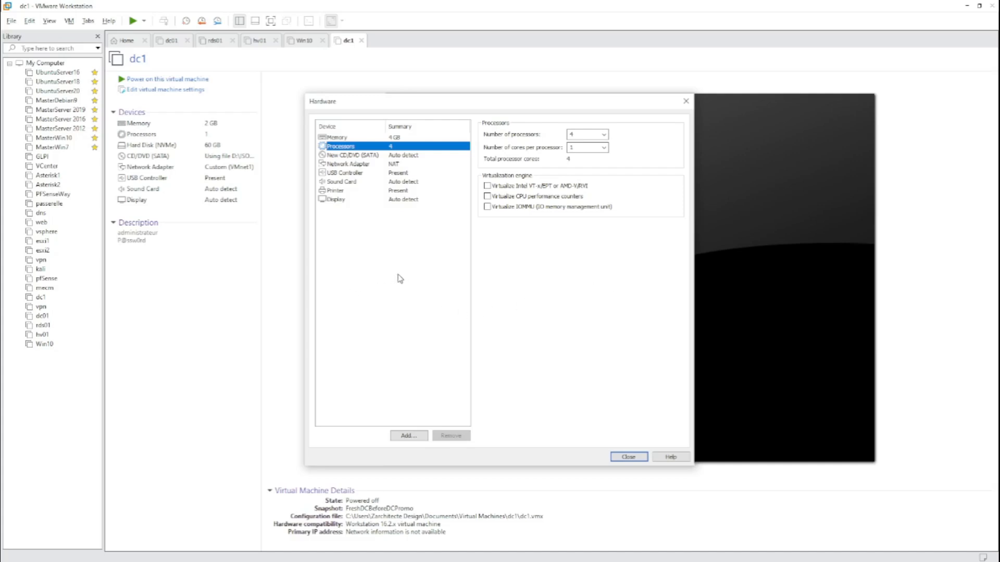
- Attach the ISO image Win10_21H2_French_x64.iso from D:\ISO\Windows to the virtual CD/DVD drive
{"action": "left_click", "coordinate": [363, 156]}
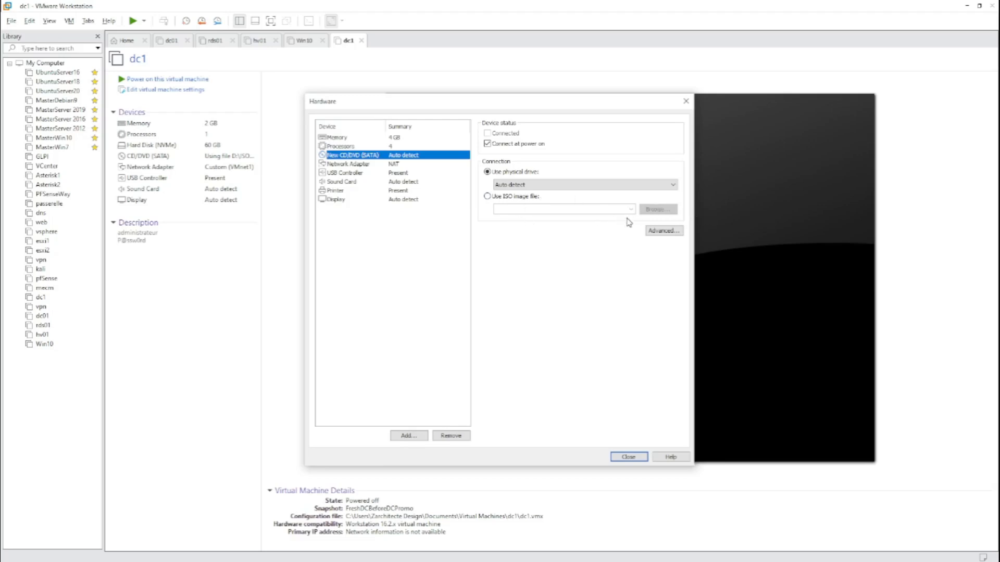
{"action": "left_click", "coordinate": [488, 199]}
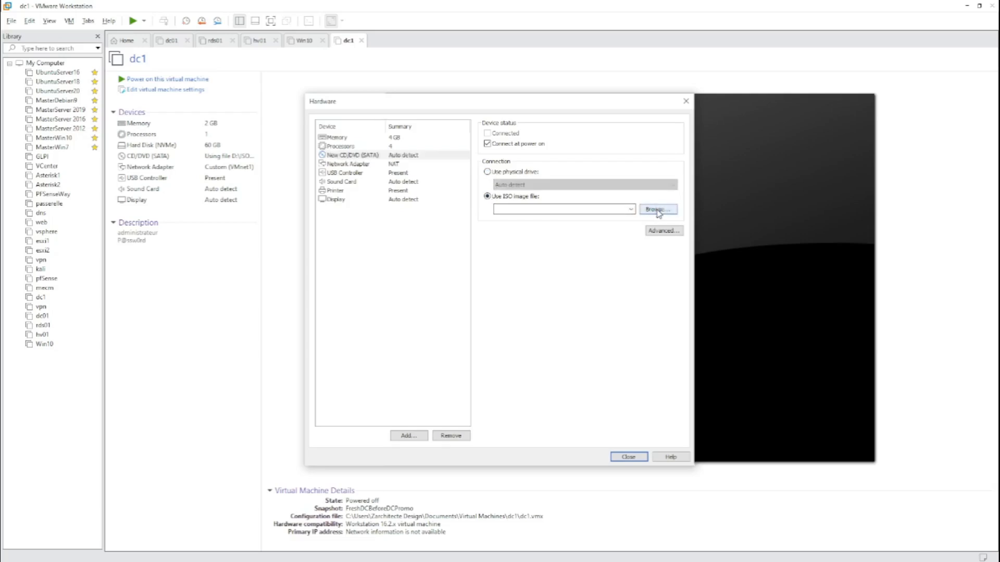
{"action": "left_click", "coordinate": [658, 210]}
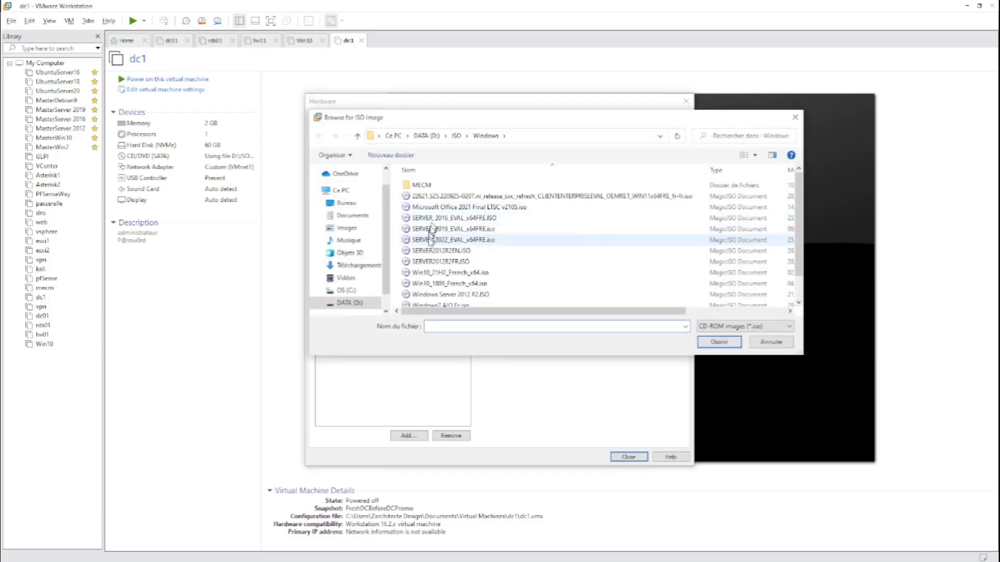
{"action": "double_click", "coordinate": [452, 273]}
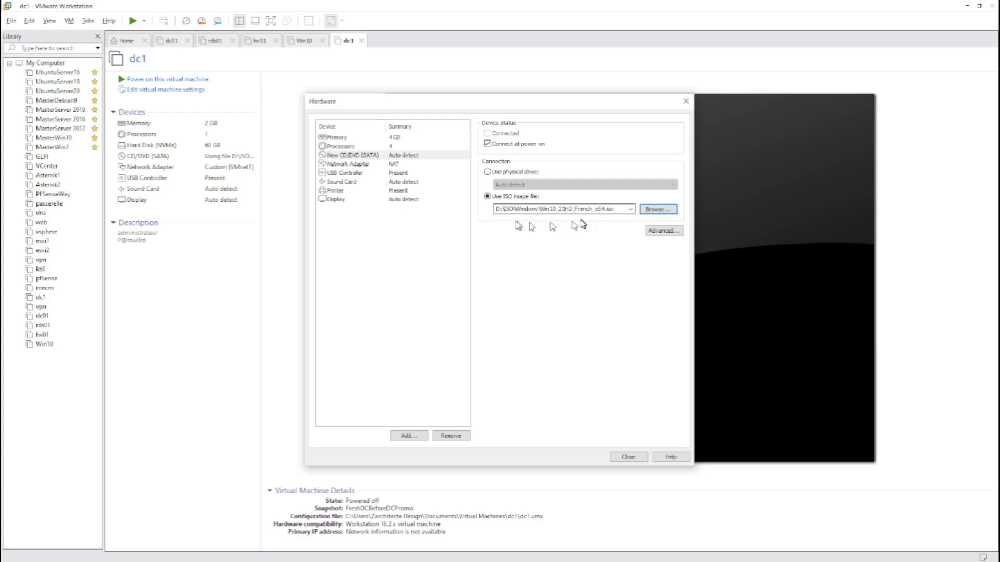
- Connect the network adapter to the custom virtual network VMnet3 (Host-only)
{"action": "left_click", "coordinate": [391, 164]}
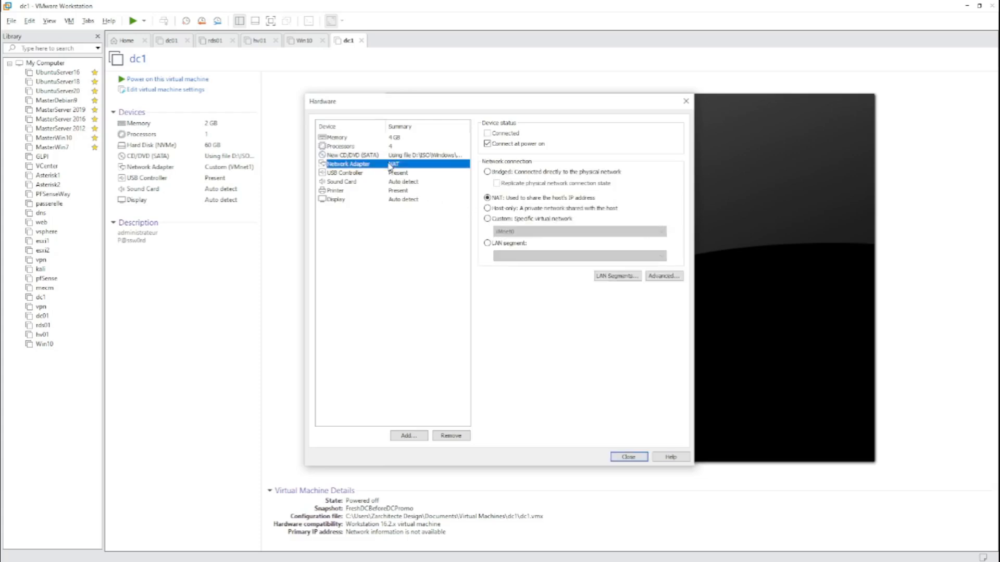
{"action": "left_click", "coordinate": [487, 220]}
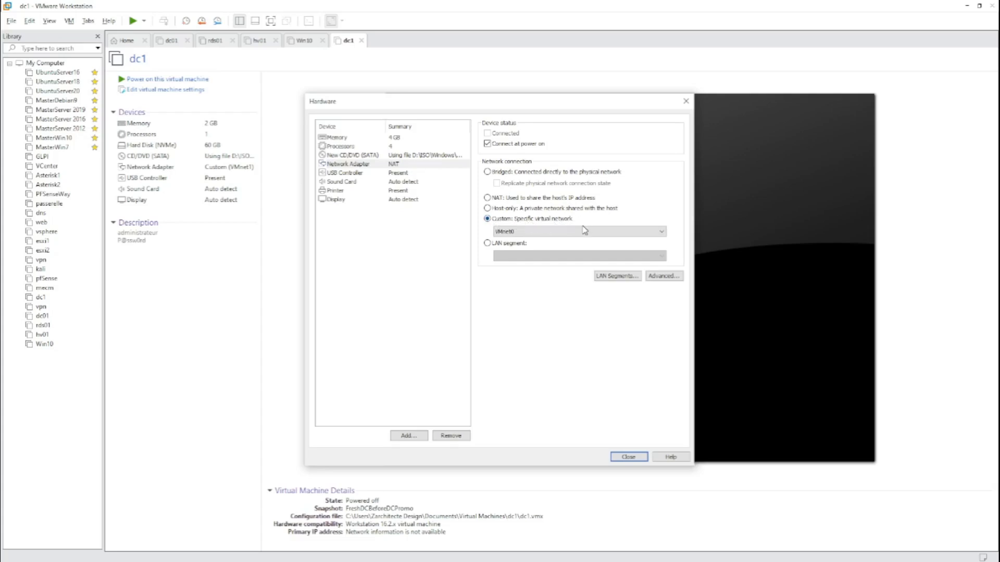
{"action": "left_click", "coordinate": [660, 232]}
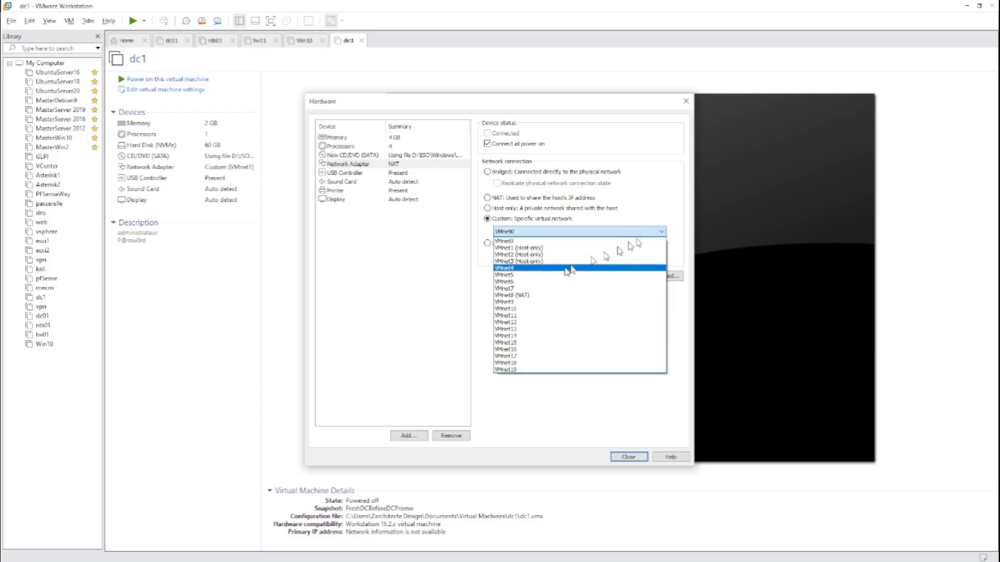
{"action": "left_click", "coordinate": [527, 262]}
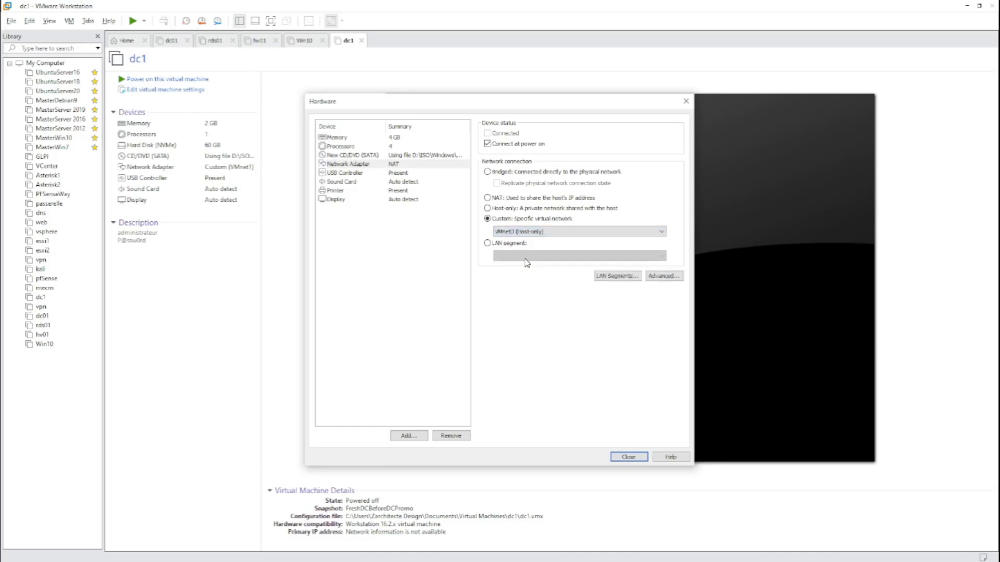
- Enable stretch mode with free stretch for the display and close the hardware settings
{"action": "left_click", "coordinate": [339, 200]}
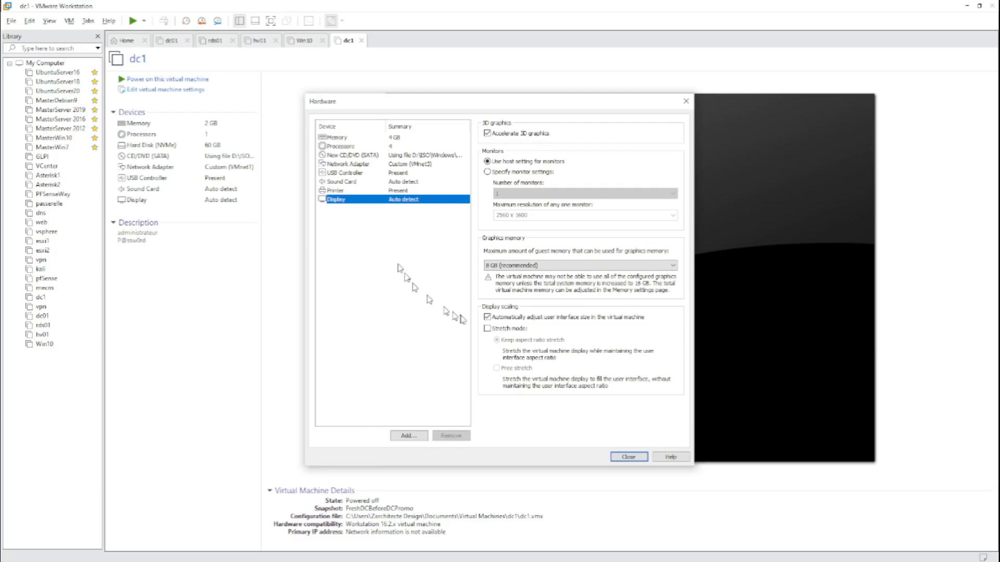
{"action": "left_click", "coordinate": [488, 330]}
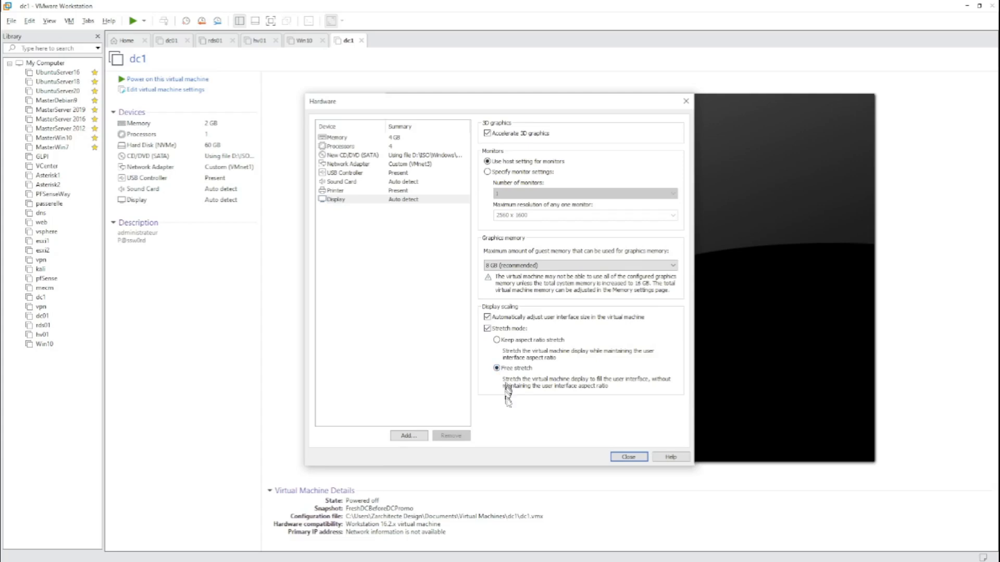
{"action": "left_click", "coordinate": [632, 458]}
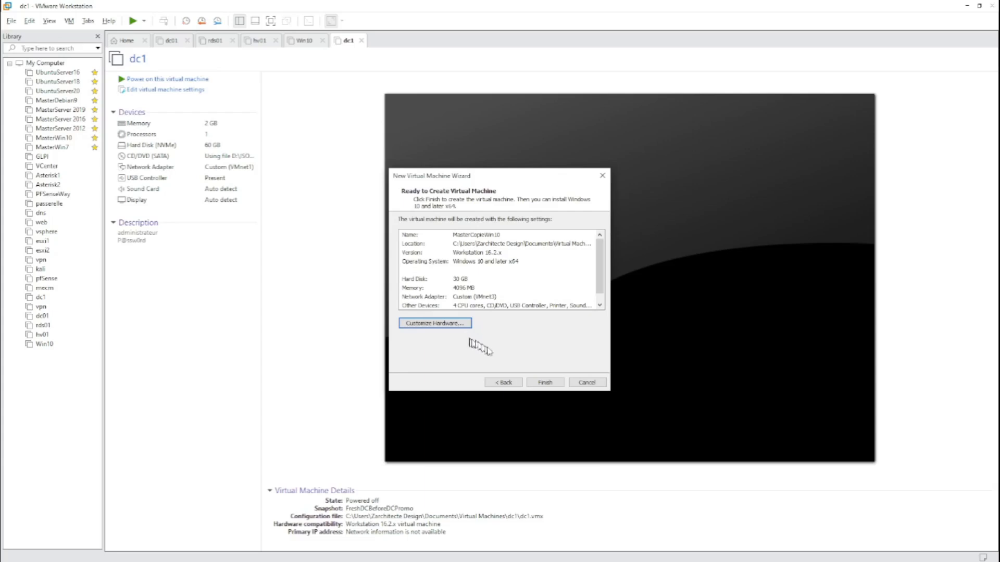
- Finish creating the MasterCopieWin10 virtual machine and change its firmware type to BIOS
{"action": "left_click", "coordinate": [539, 384]}
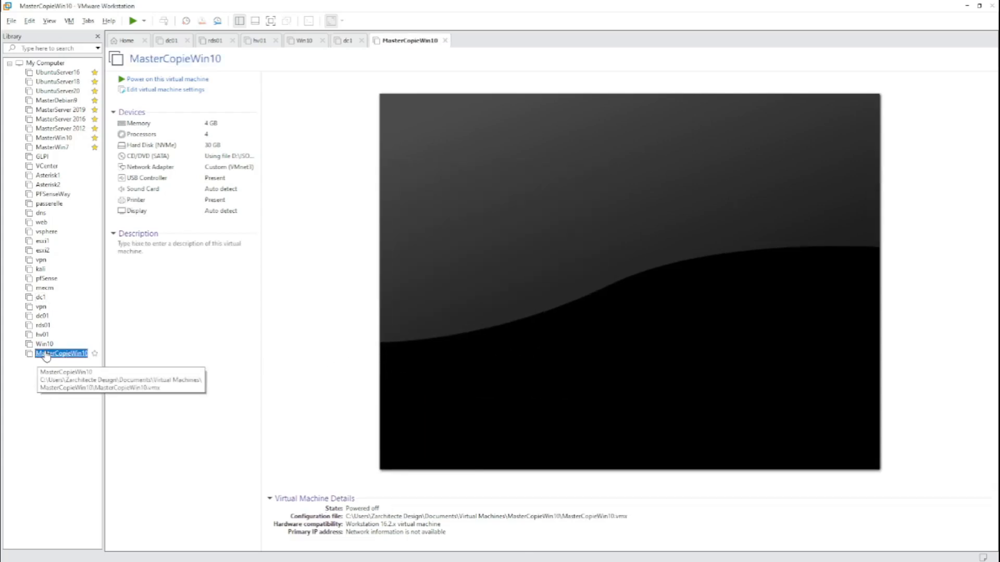
{"action": "right_click", "coordinate": [46, 354]}
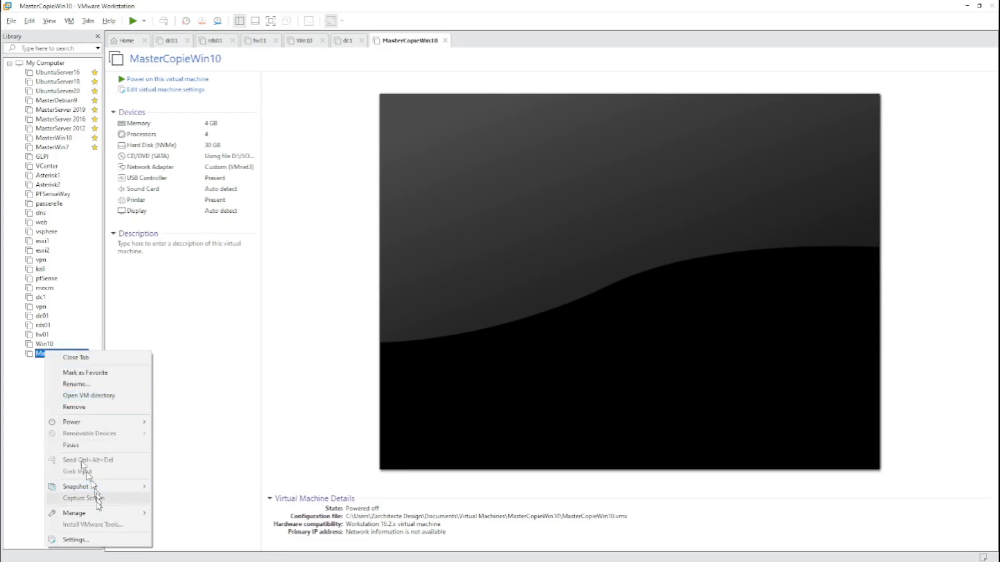
{"action": "left_click", "coordinate": [79, 540]}
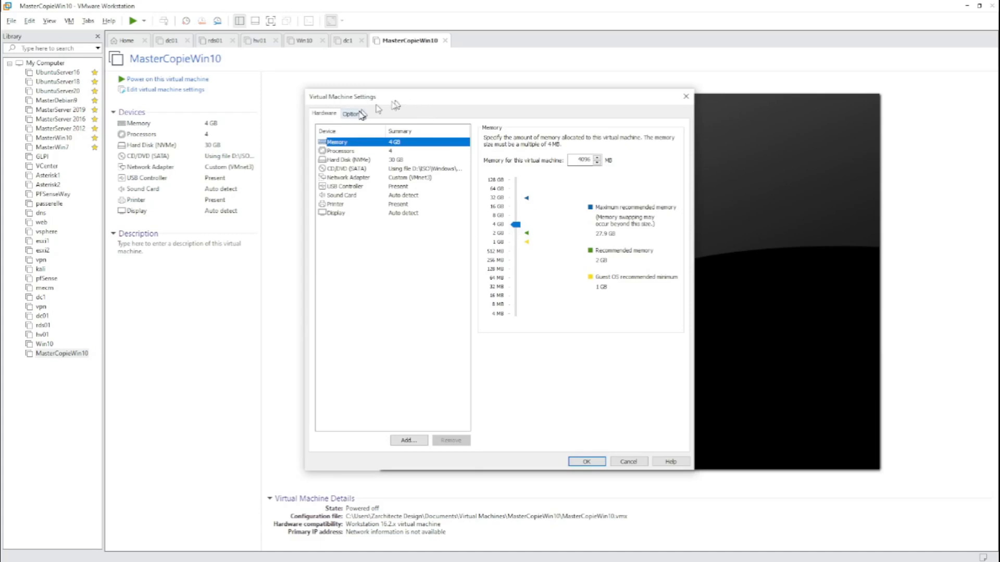
{"action": "left_click", "coordinate": [351, 114]}
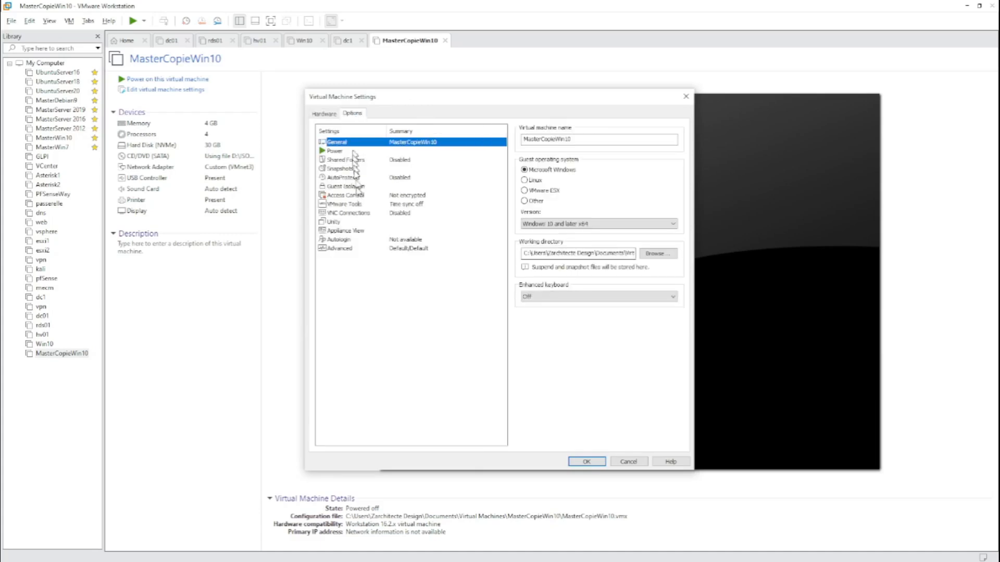
{"action": "left_click", "coordinate": [346, 249]}
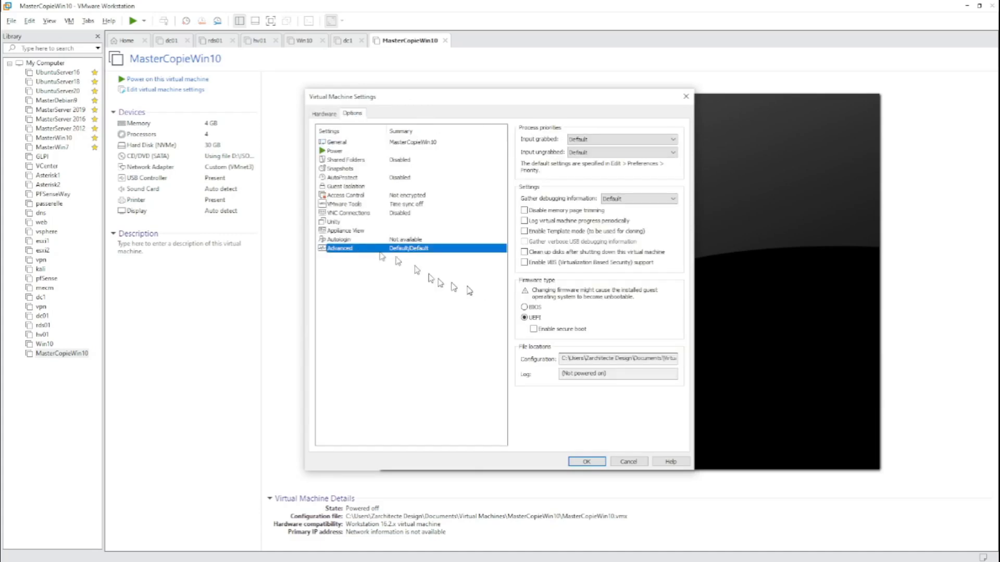
{"action": "left_click", "coordinate": [525, 307]}
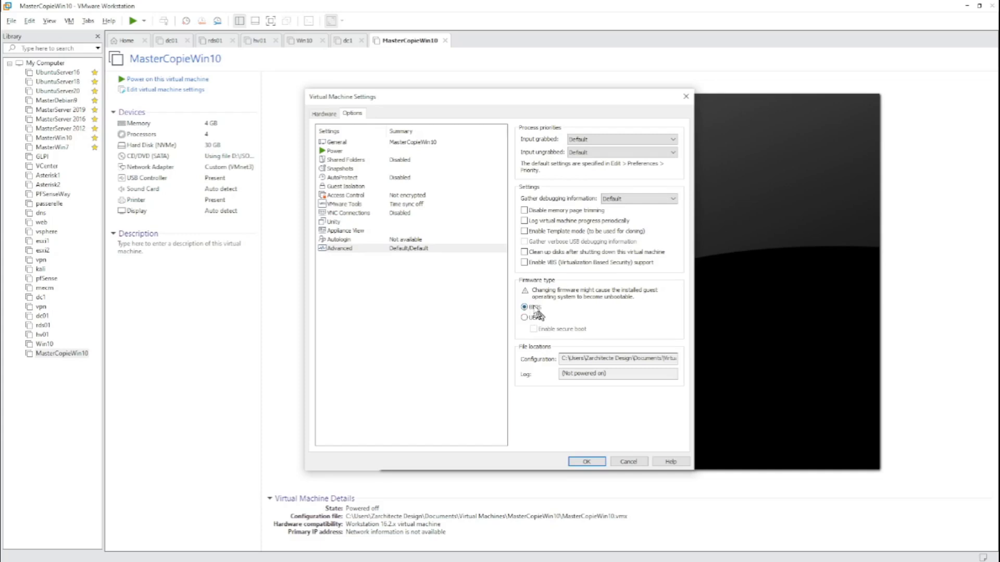
{"action": "left_click", "coordinate": [588, 461]}
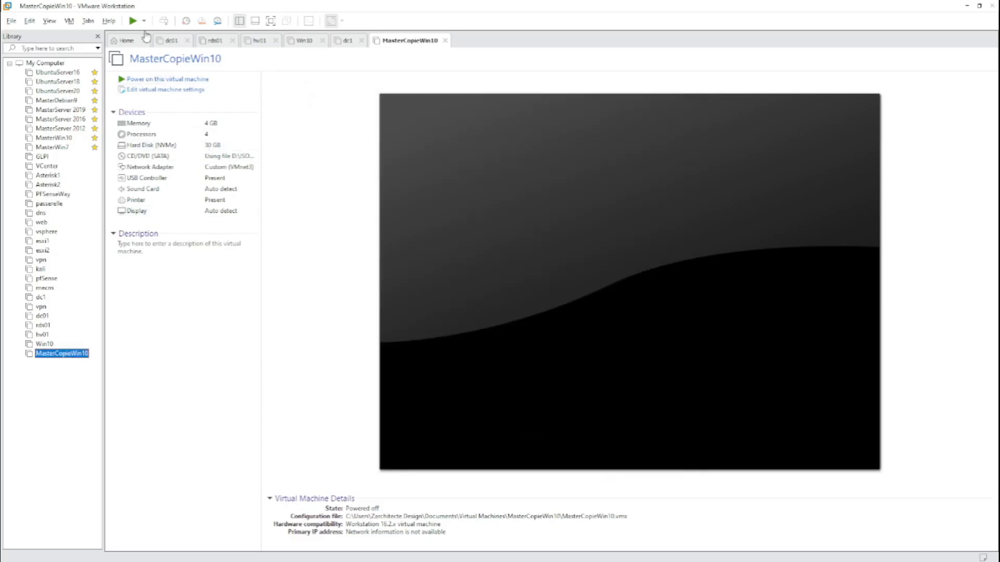
- Power on MasterCopieWin10 and accept Français (France) as language and format with the Français keyboard in Windows Setup
{"action": "left_click", "coordinate": [133, 21]}
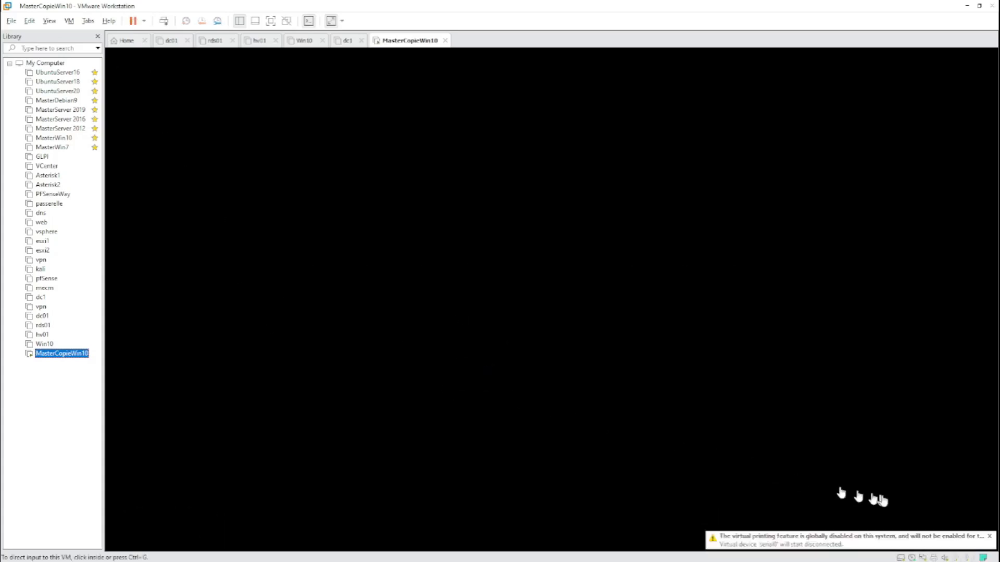
{"action": "left_click", "coordinate": [991, 536]}
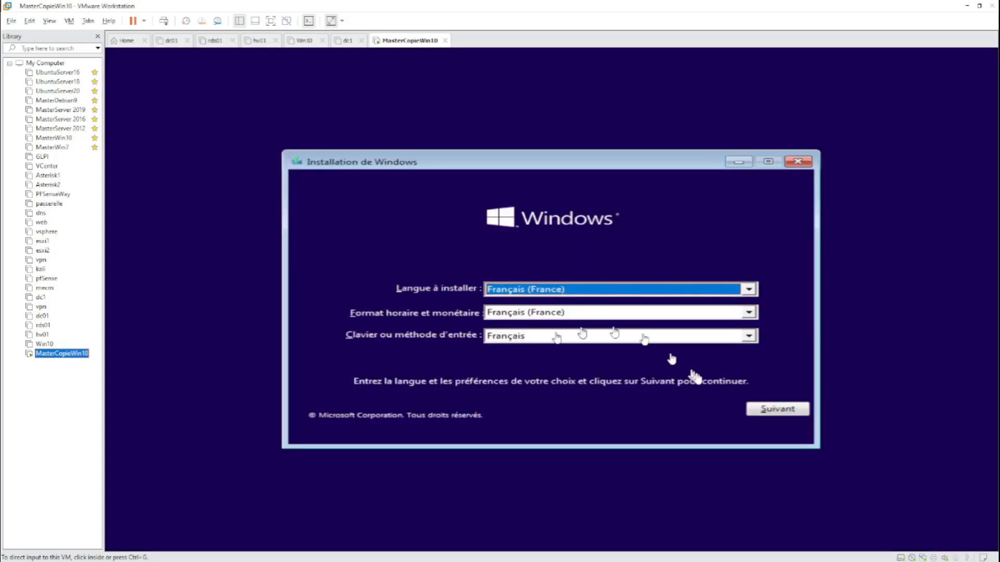
{"action": "left_click", "coordinate": [767, 410]}
{"action": "left_click", "coordinate": [772, 410]}
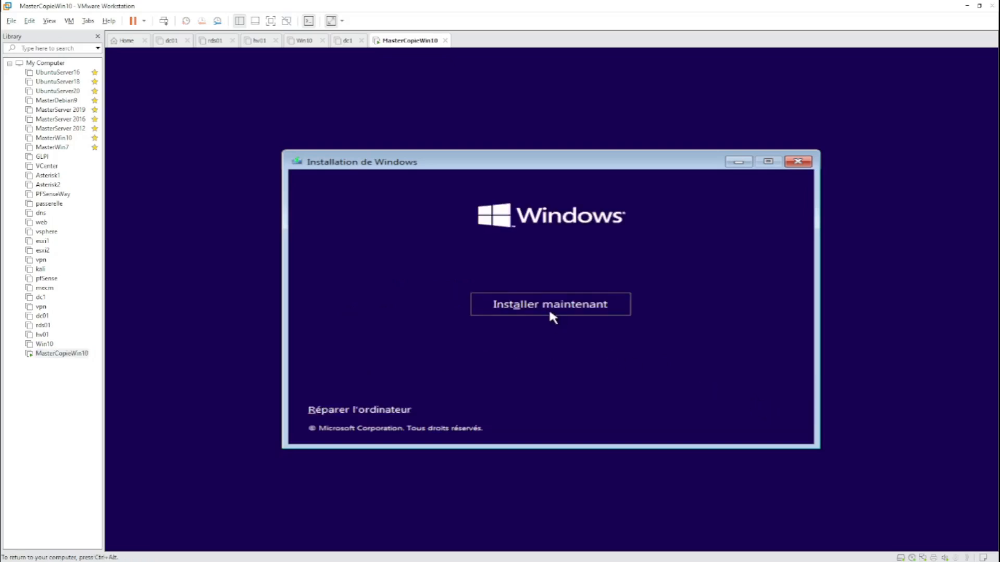
- Start the Windows installation without a product key and choose the Windows 10 Professionnel edition
{"action": "left_click", "coordinate": [550, 302]}
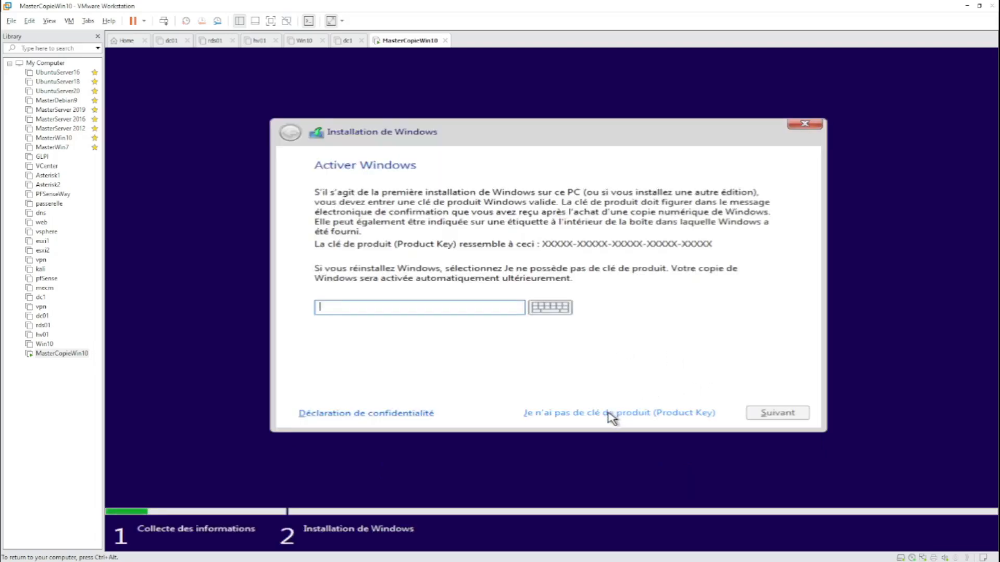
{"action": "left_click", "coordinate": [607, 414]}
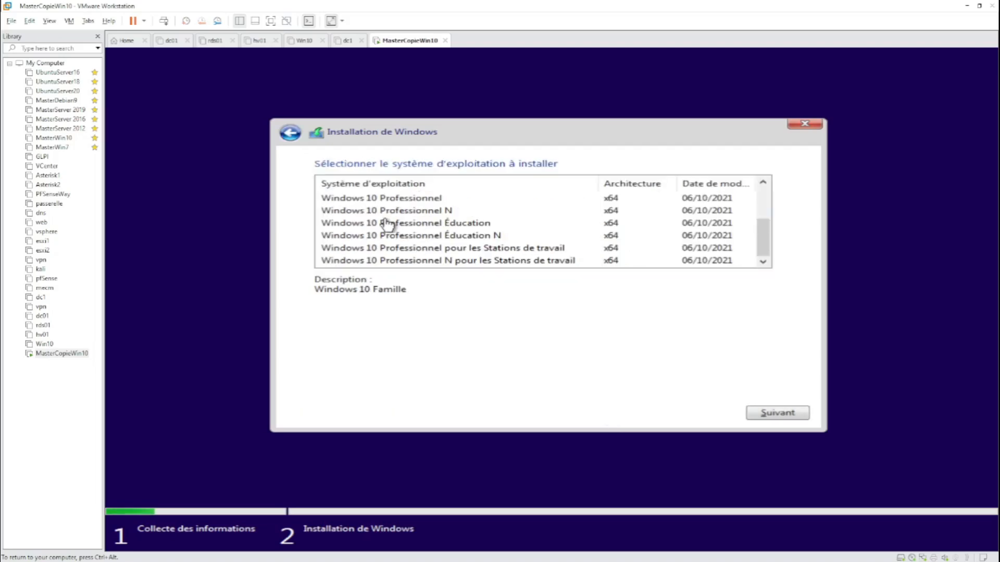
{"action": "left_click", "coordinate": [399, 200]}
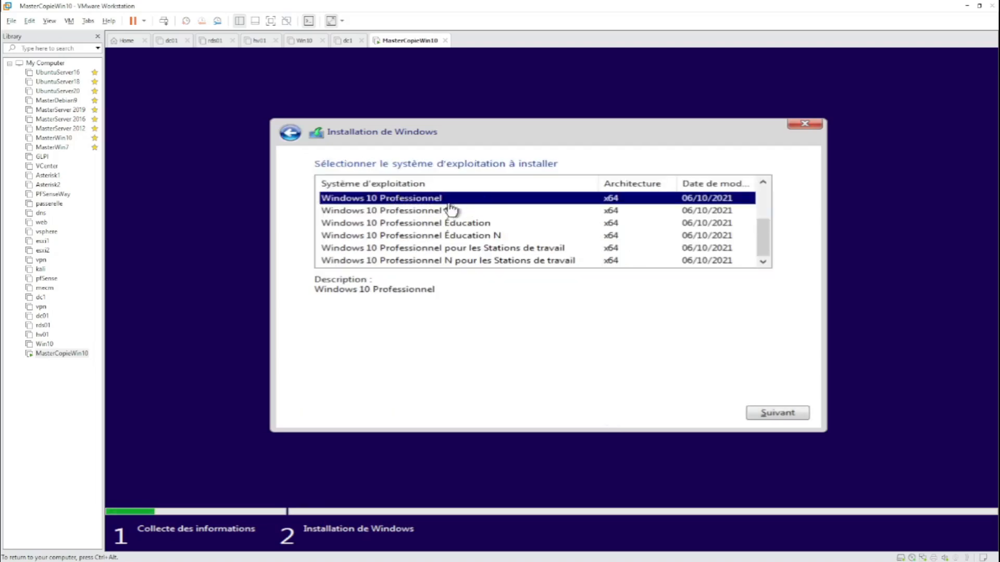
{"action": "left_click", "coordinate": [779, 411]}
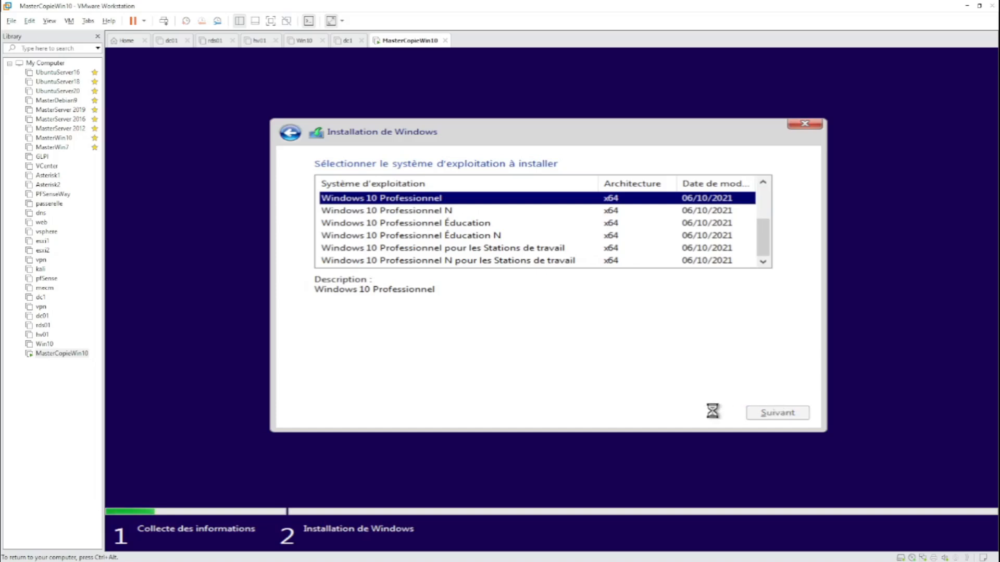
- Accept the licence terms and run a custom Windows installation on Lecteur 0's unallocated space, including the restart
{"action": "left_click", "coordinate": [319, 384]}
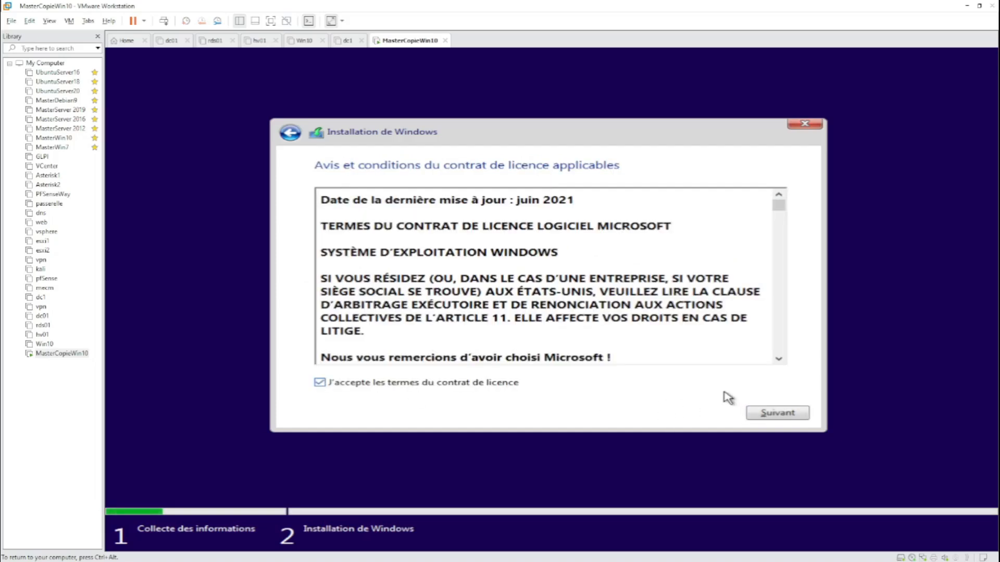
{"action": "left_click", "coordinate": [756, 414]}
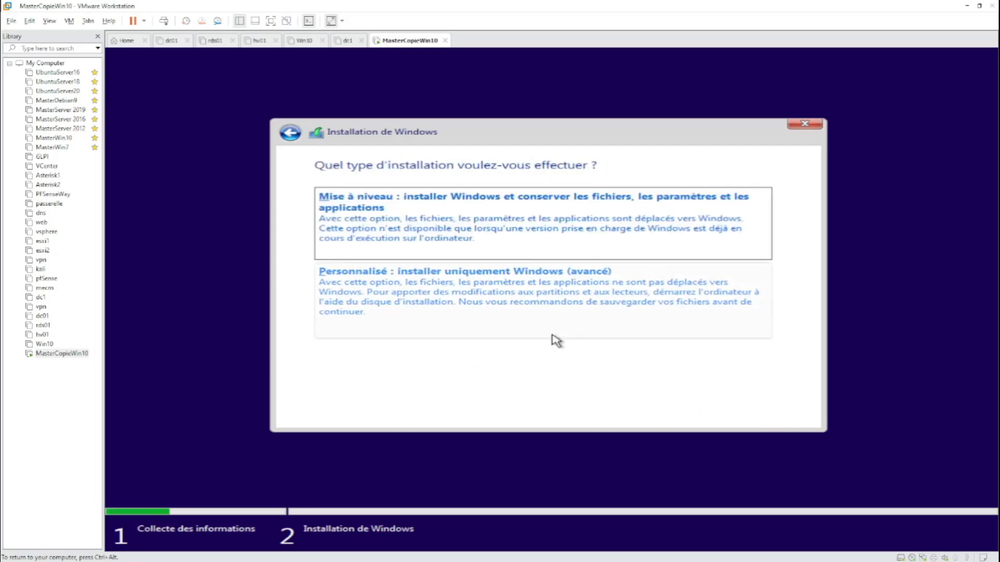
{"action": "left_click", "coordinate": [401, 303]}
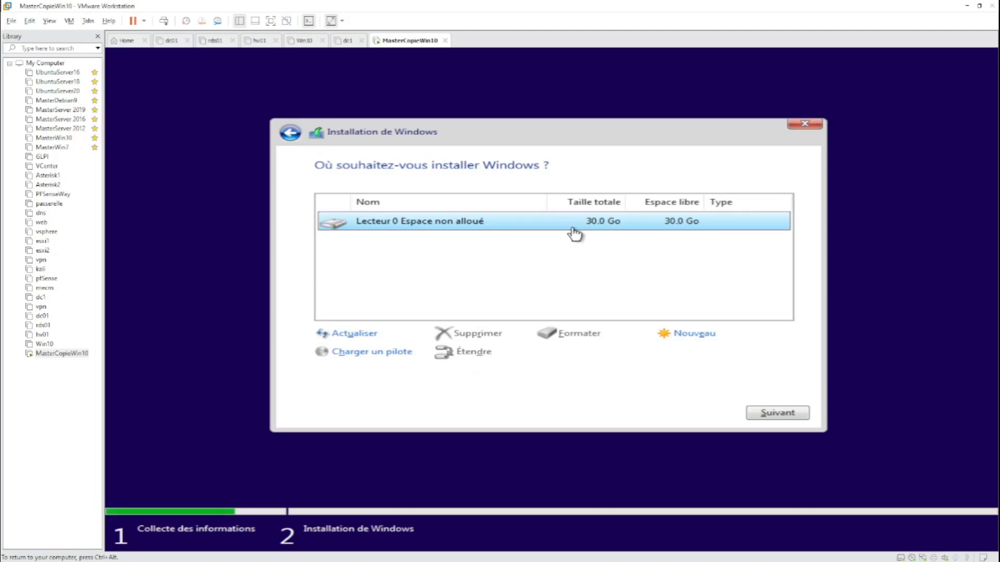
{"action": "left_click", "coordinate": [791, 414]}
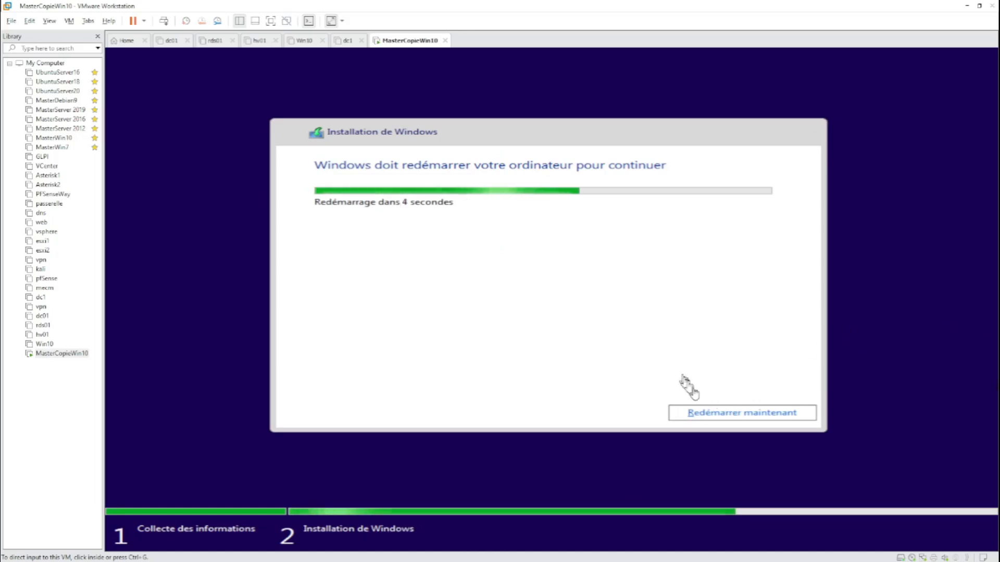
{"action": "left_click", "coordinate": [691, 411]}
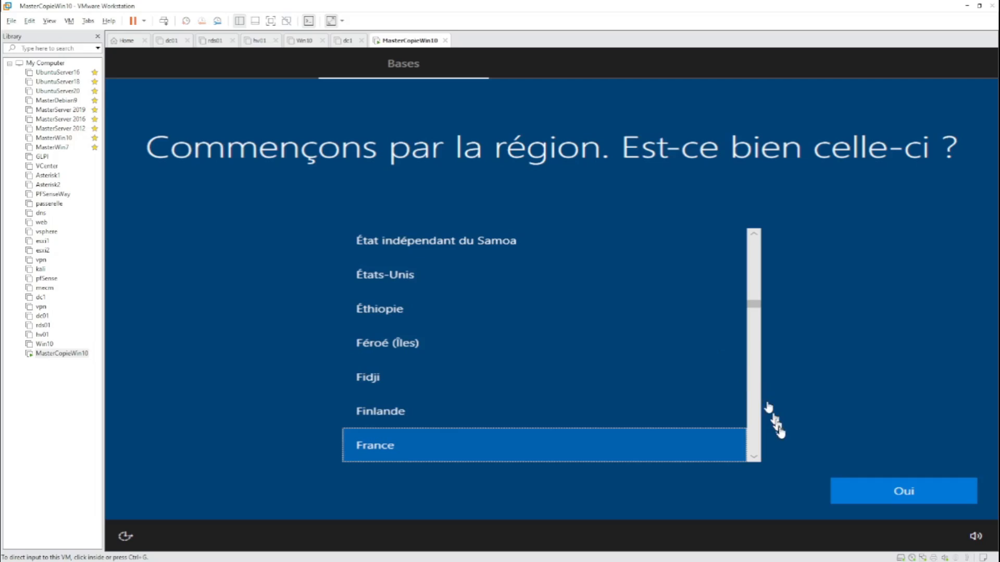
- Confirm France as the region and Français as the keyboard layout, without adding a second layout
{"action": "left_click", "coordinate": [886, 496]}
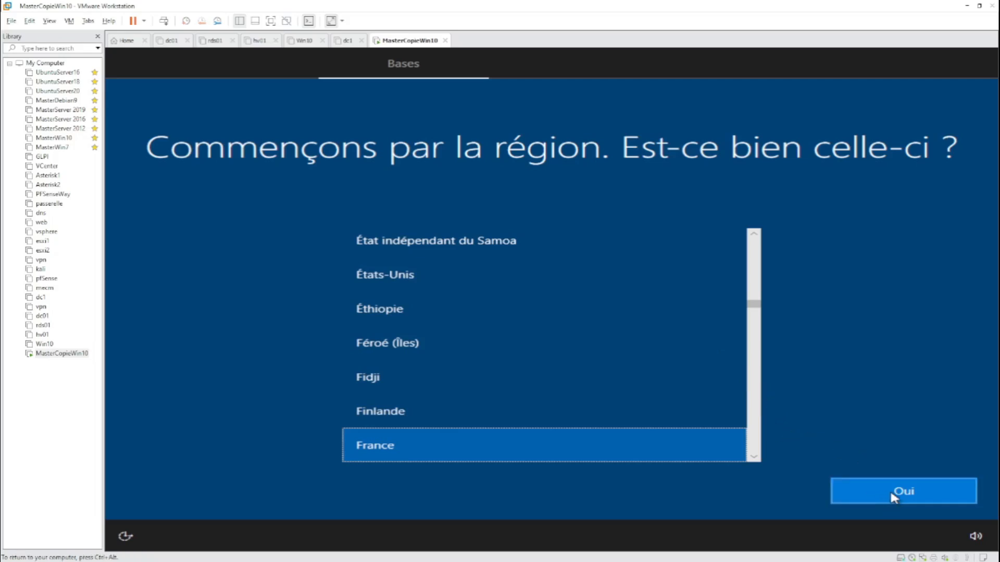
{"action": "left_click", "coordinate": [904, 491]}
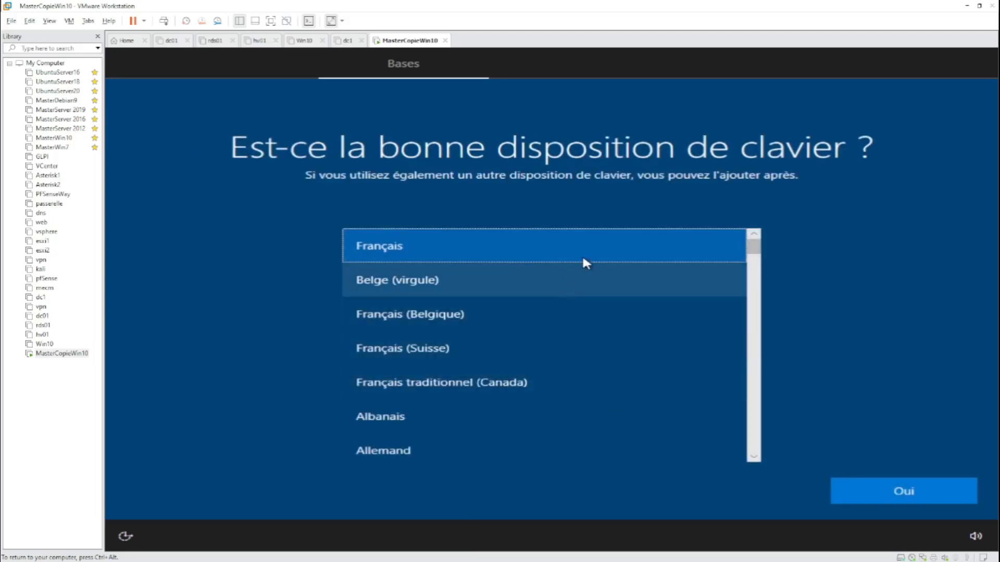
{"action": "left_click", "coordinate": [933, 492]}
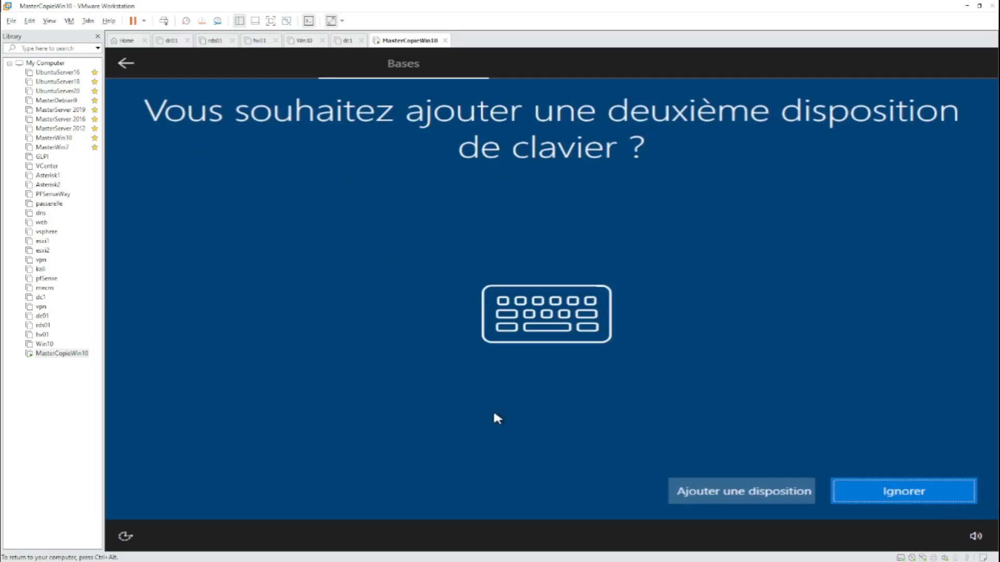
{"action": "left_click", "coordinate": [954, 488]}
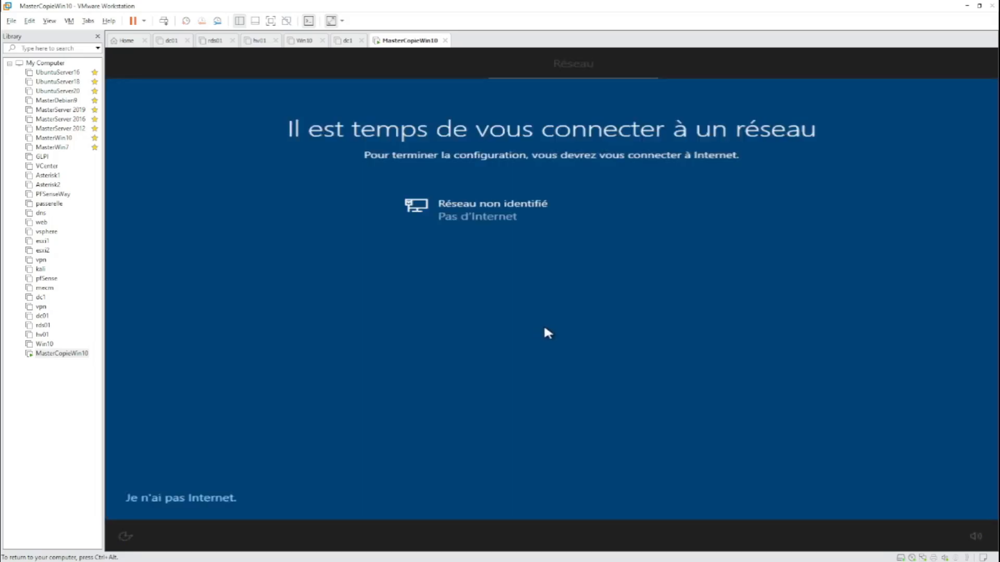
- Continue with the limited setup without Internet and create the local user Master with a blank password
{"action": "left_click", "coordinate": [225, 499]}
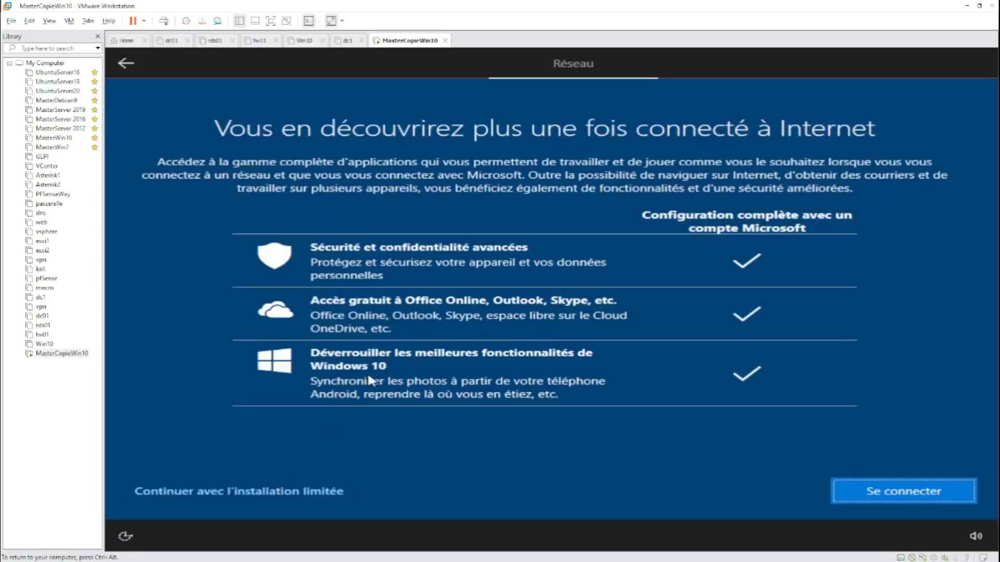
{"action": "left_click", "coordinate": [284, 491]}
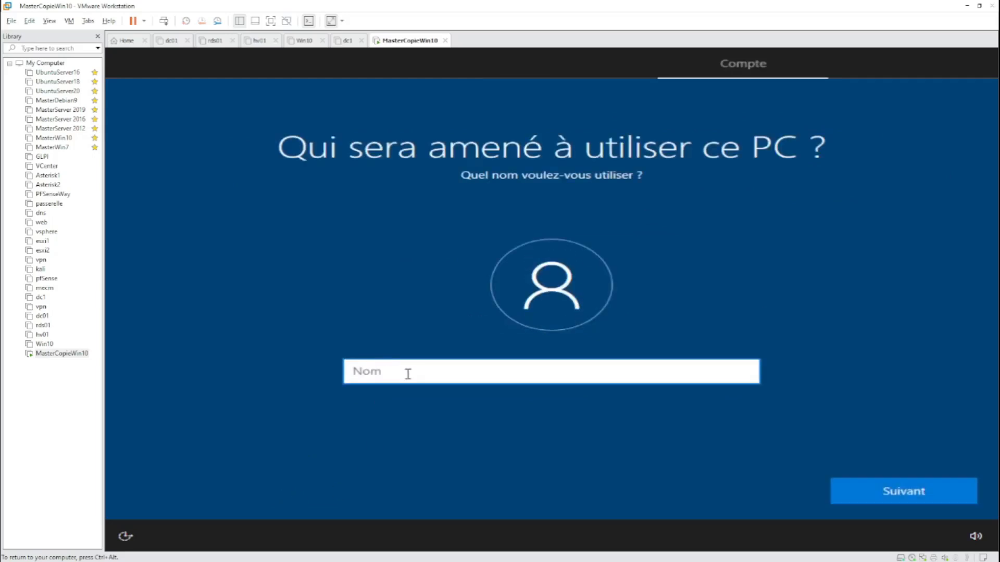
{"action": "type", "text": "Master"}
{"action": "left_click", "coordinate": [891, 497]}
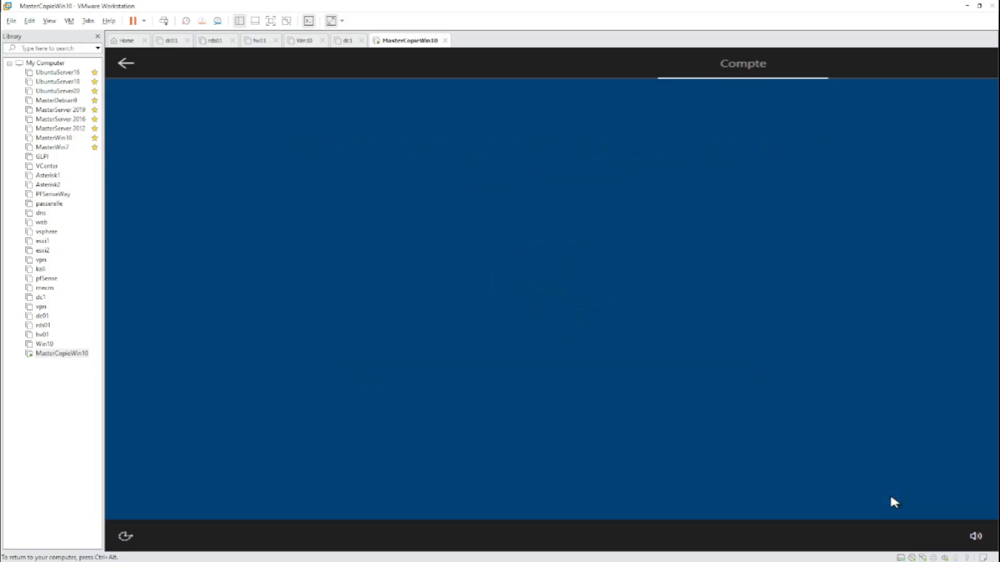
{"action": "left_click", "coordinate": [873, 490]}
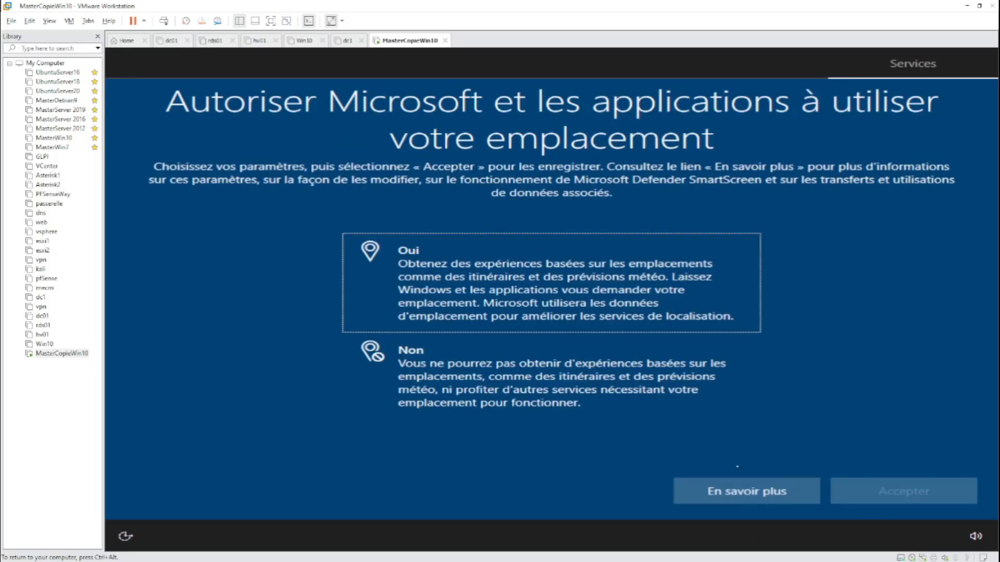
- Decline location access for Microsoft and apps, and decline the device-locating service
{"action": "left_click", "coordinate": [525, 405]}
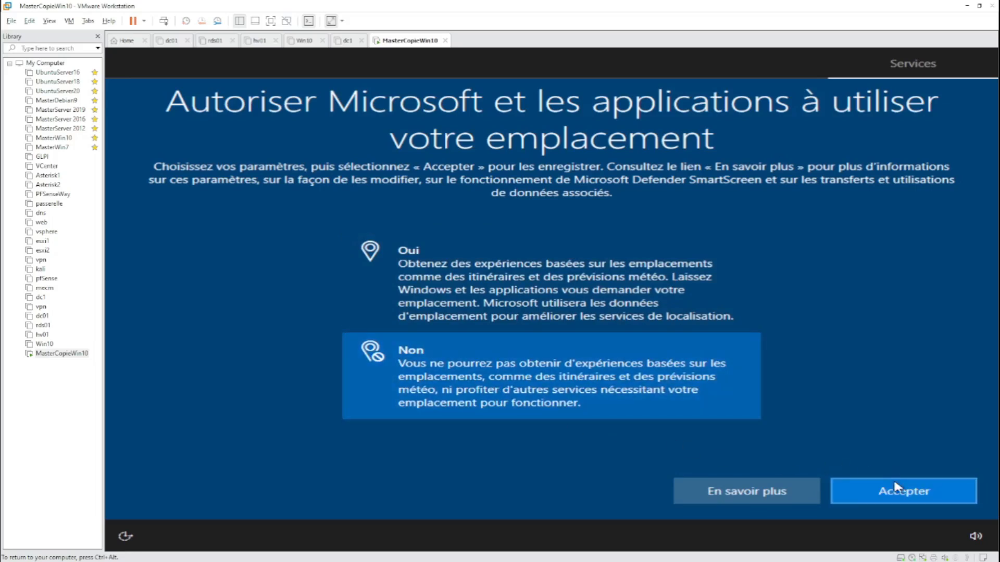
{"action": "left_click", "coordinate": [880, 489]}
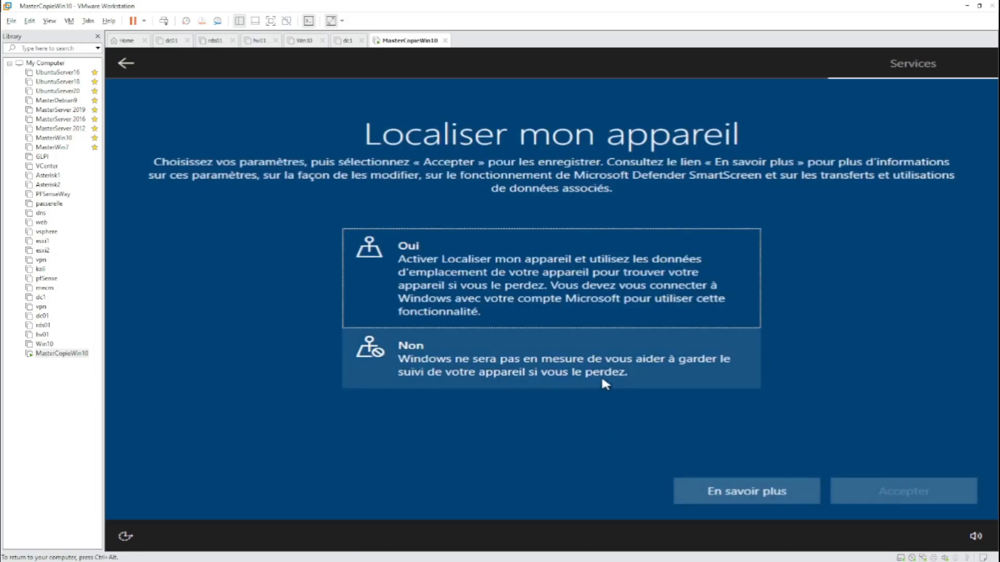
{"action": "left_click", "coordinate": [602, 380]}
{"action": "left_click", "coordinate": [899, 493]}
- Choose to send only the mandatory diagnostic data to Microsoft and accept the setting
{"action": "scroll", "coordinate": [635, 406], "scroll_direction": "down", "scroll_amount": 3}
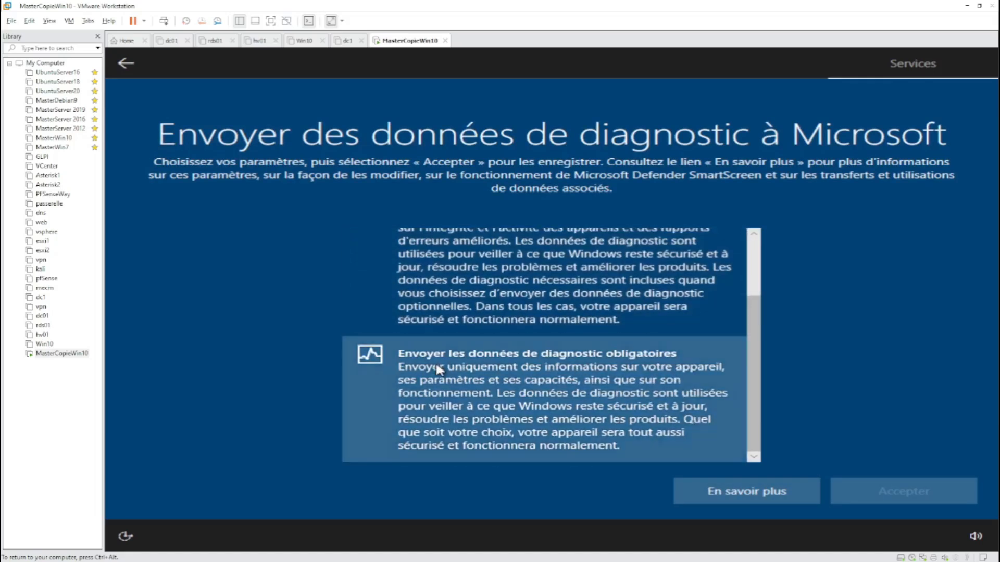
{"action": "left_click", "coordinate": [439, 370]}
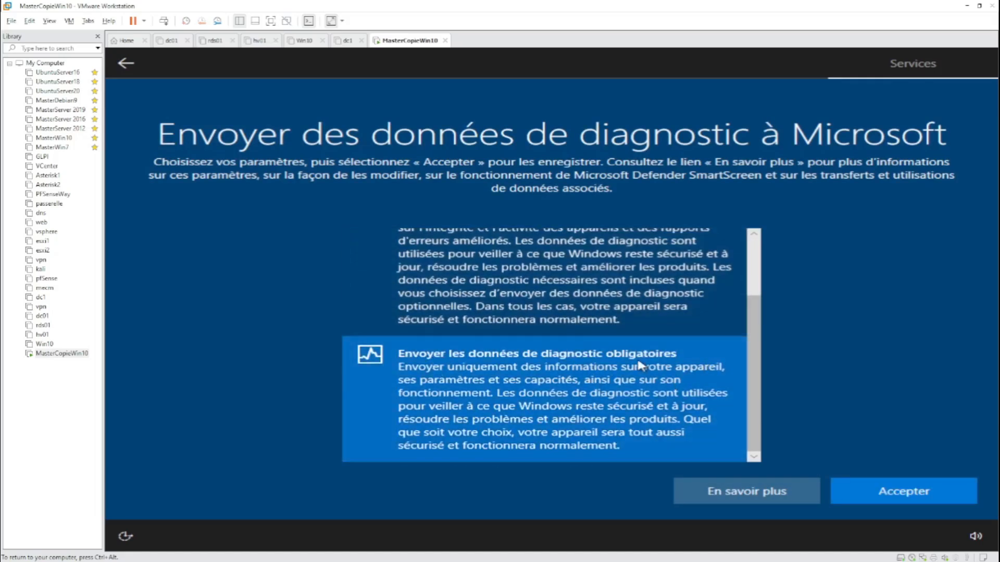
{"action": "scroll", "coordinate": [627, 399], "scroll_direction": "up", "scroll_amount": 3}
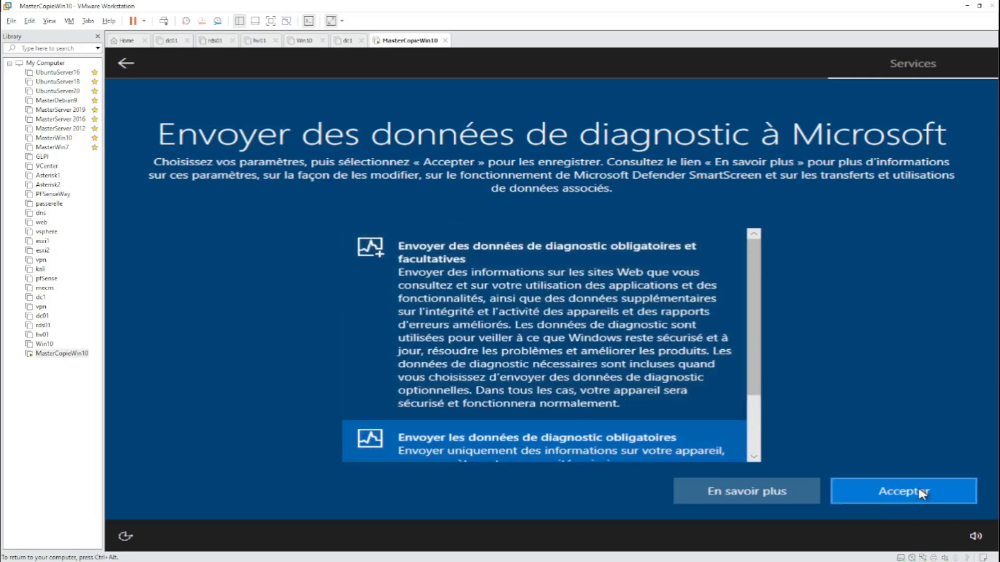
{"action": "left_click", "coordinate": [918, 487]}
- Decline the remaining privacy options, including handwriting and typing improvement and app use of the advertising ID
{"action": "left_click", "coordinate": [587, 384]}
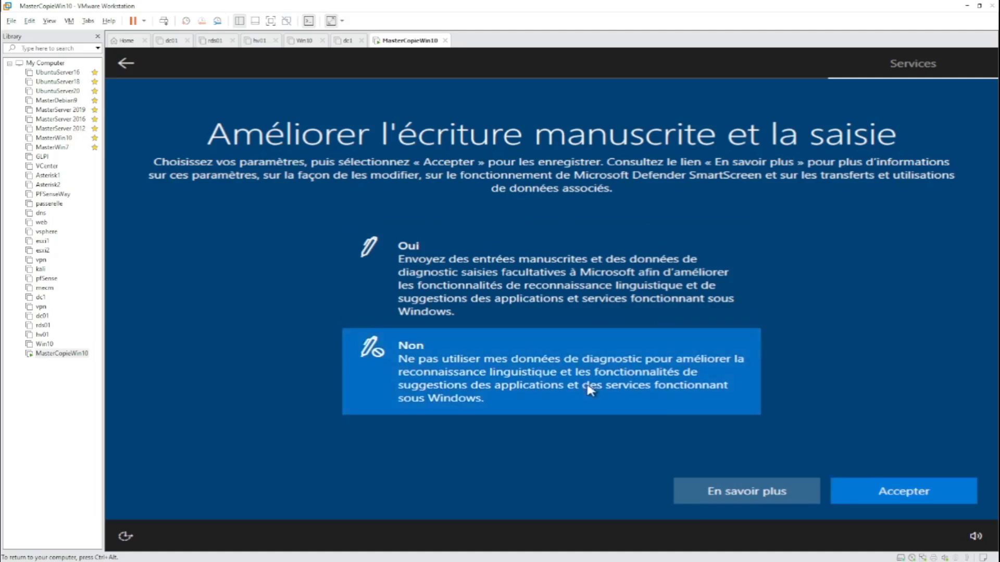
{"action": "left_click", "coordinate": [924, 497]}
{"action": "left_click", "coordinate": [625, 388]}
{"action": "left_click", "coordinate": [894, 492]}
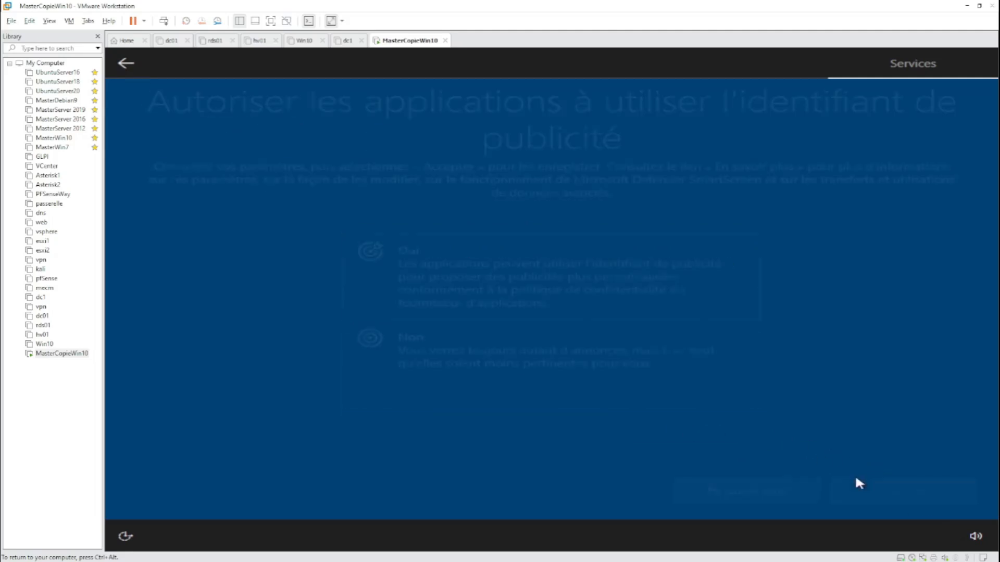
{"action": "left_click", "coordinate": [646, 378]}
{"action": "left_click", "coordinate": [915, 487]}
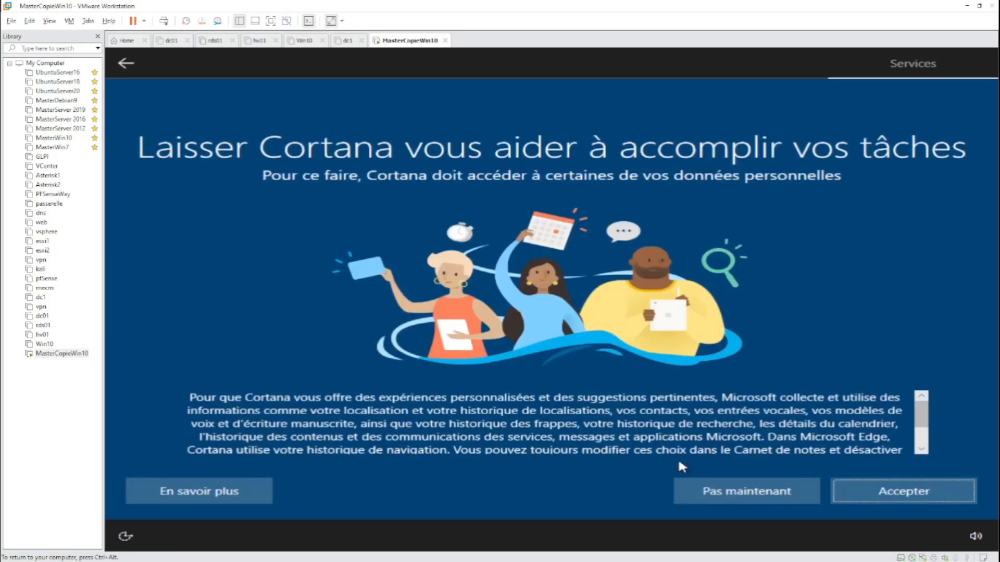
- Decline Cortana's assistance to finish the Windows setup, and postpone the Microsoft Edge introduction on the desktop
{"action": "left_click", "coordinate": [723, 492]}
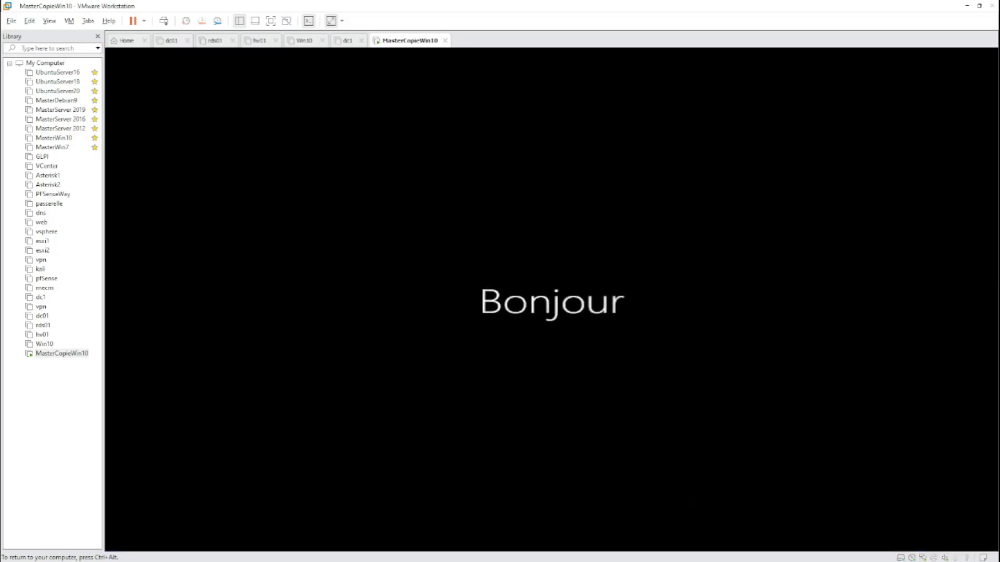
{"action": "key", "text": "ctrl+alt"}
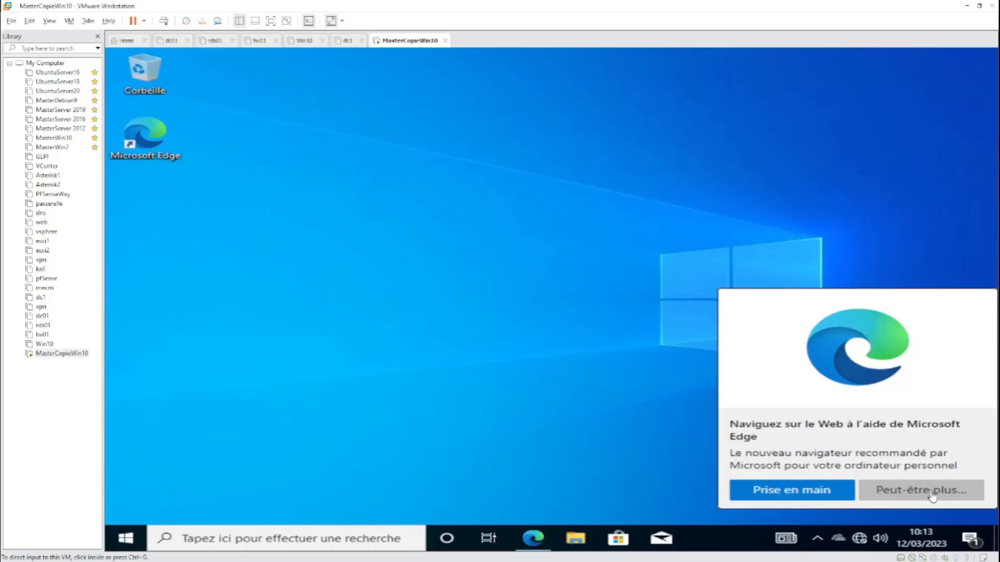
{"action": "left_click", "coordinate": [907, 497]}
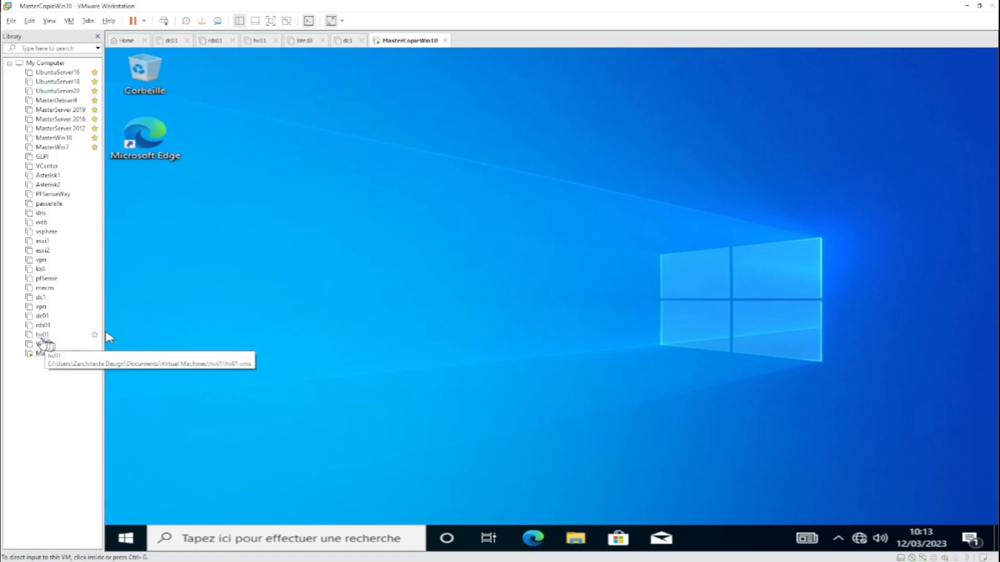
{"action": "right_click", "coordinate": [52, 355]}
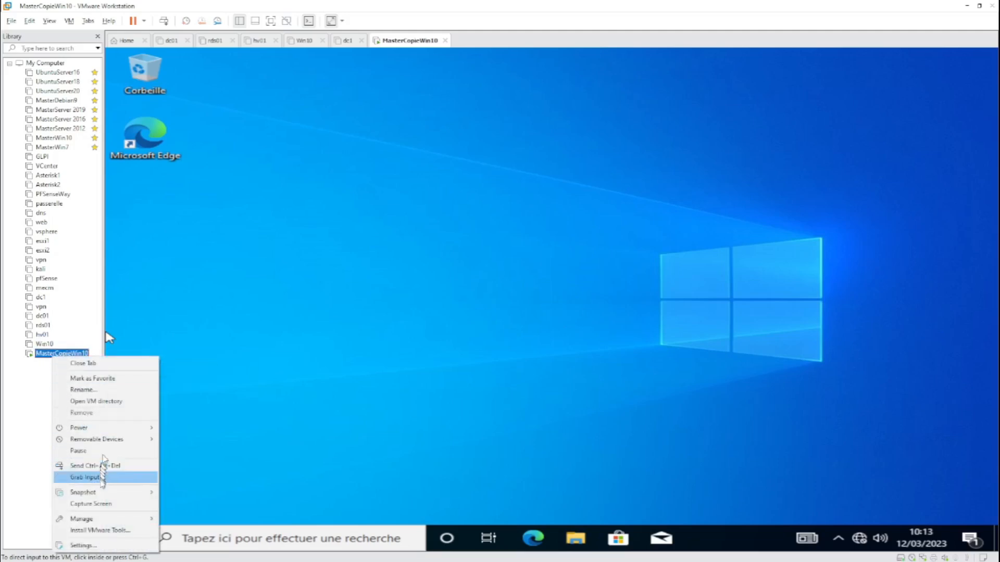
{"action": "mouse_move", "coordinate": [111, 521]}
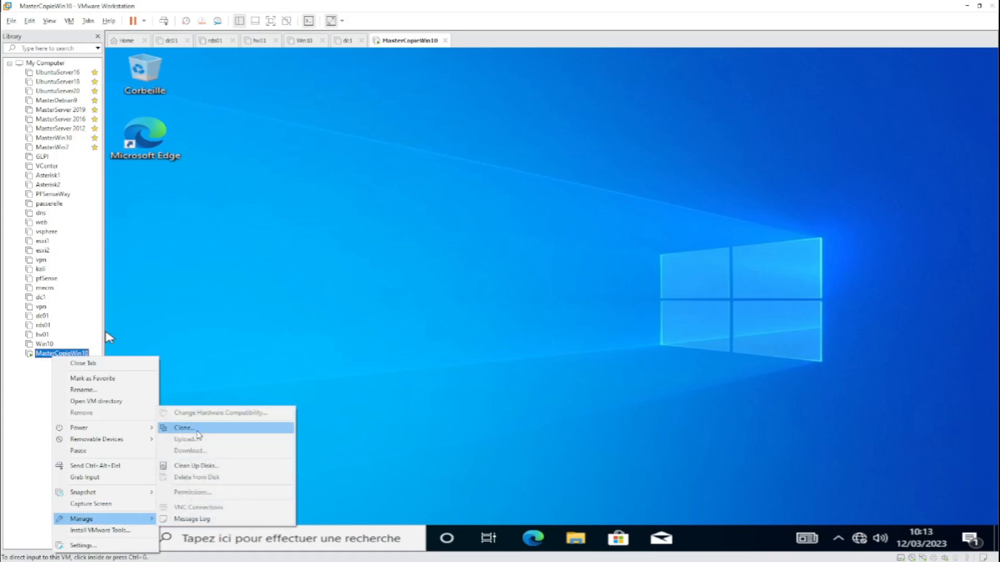
{"action": "left_click", "coordinate": [24, 432]}
{"action": "left_click", "coordinate": [210, 402]}
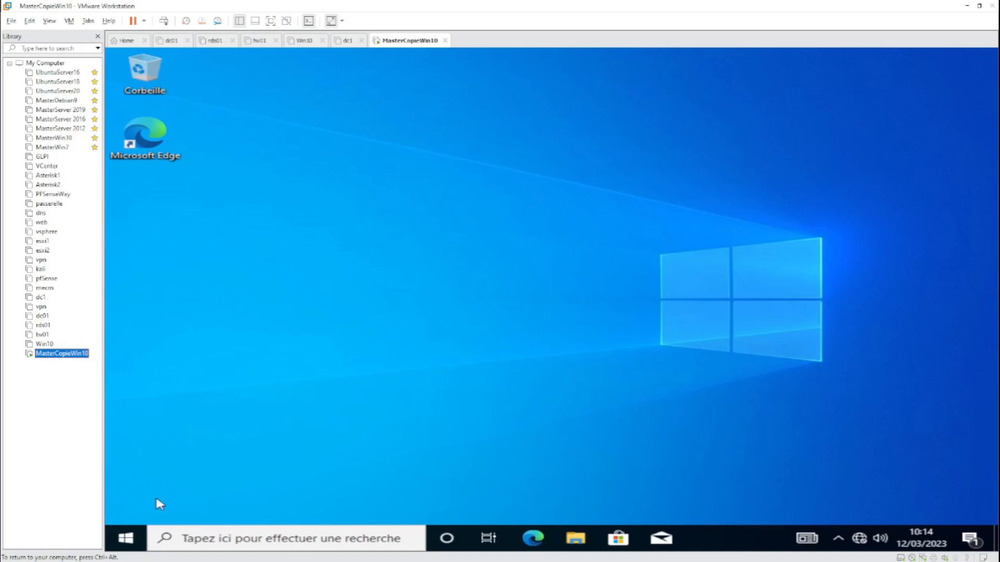
- Open the Sysprep folder inside the virtual machine by executing sysprep from the Windows Run dialog
{"action": "right_click", "coordinate": [129, 541]}
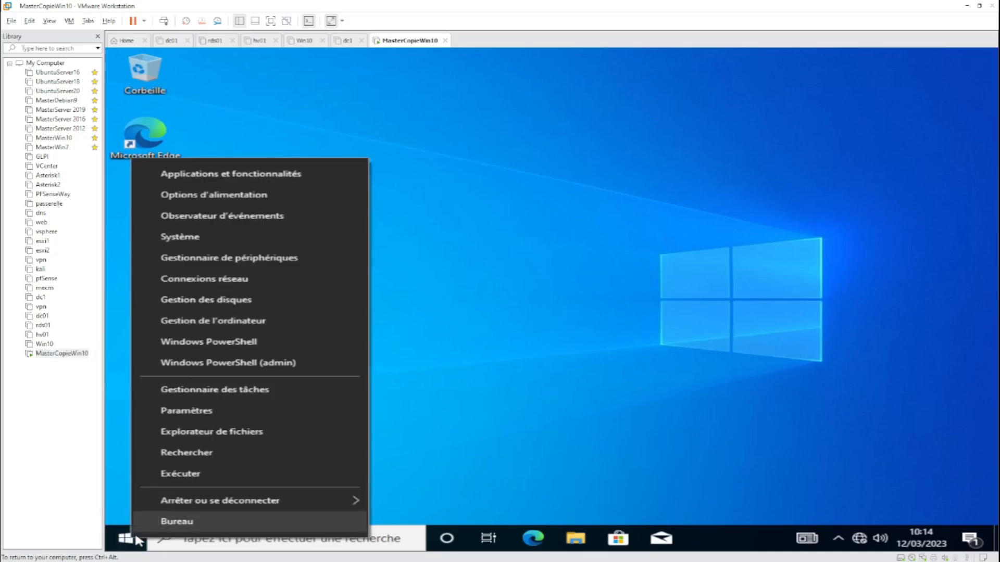
{"action": "left_click", "coordinate": [201, 472]}
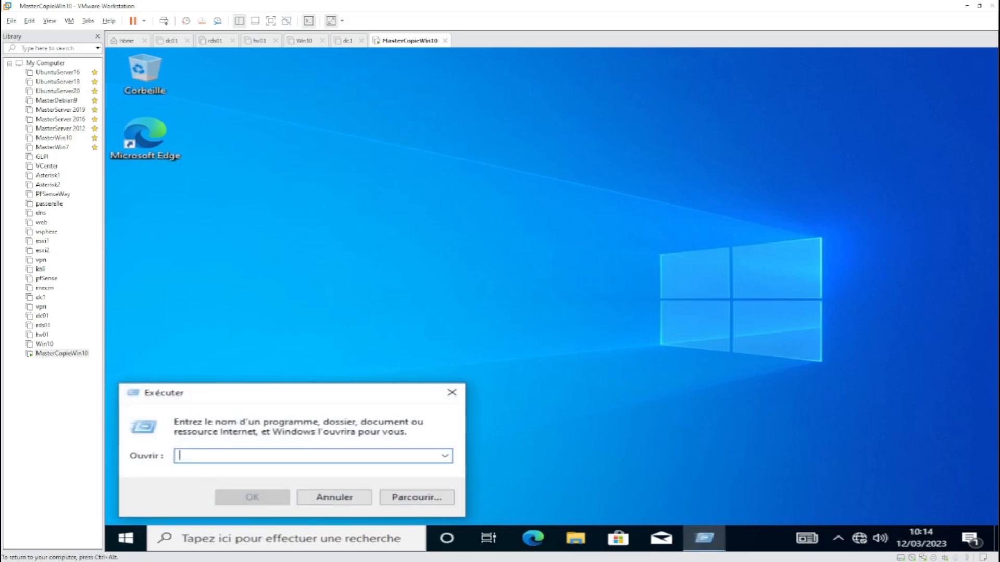
{"action": "type", "text": "sysprep"}
{"action": "key", "text": "ctrl+alt"}
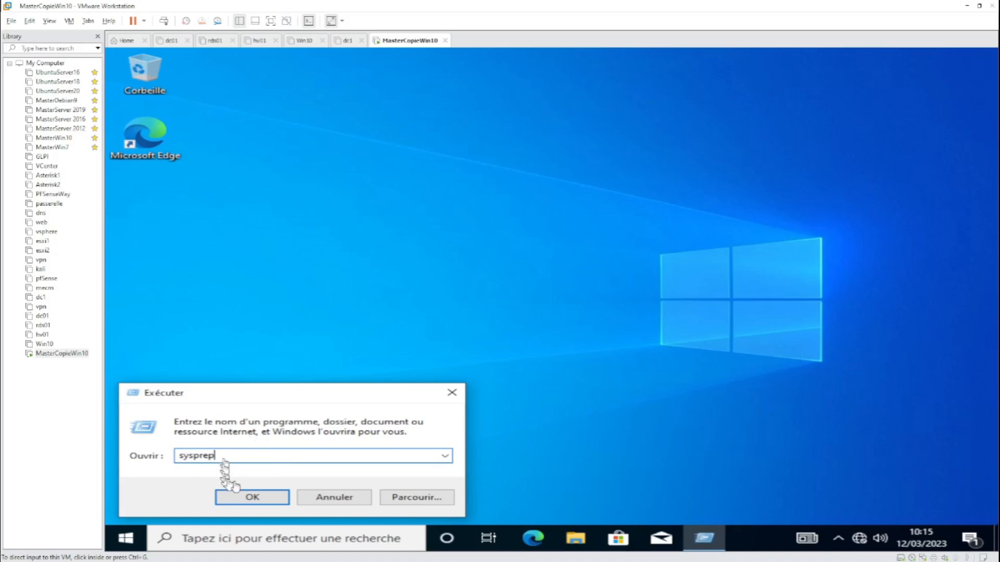
{"action": "left_click", "coordinate": [260, 500]}
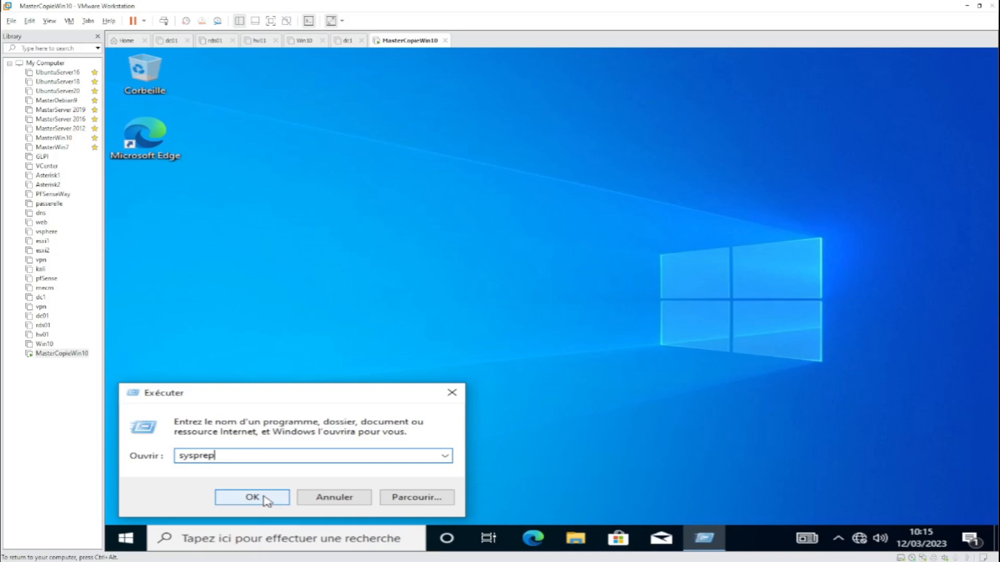
{"action": "left_click", "coordinate": [276, 502]}
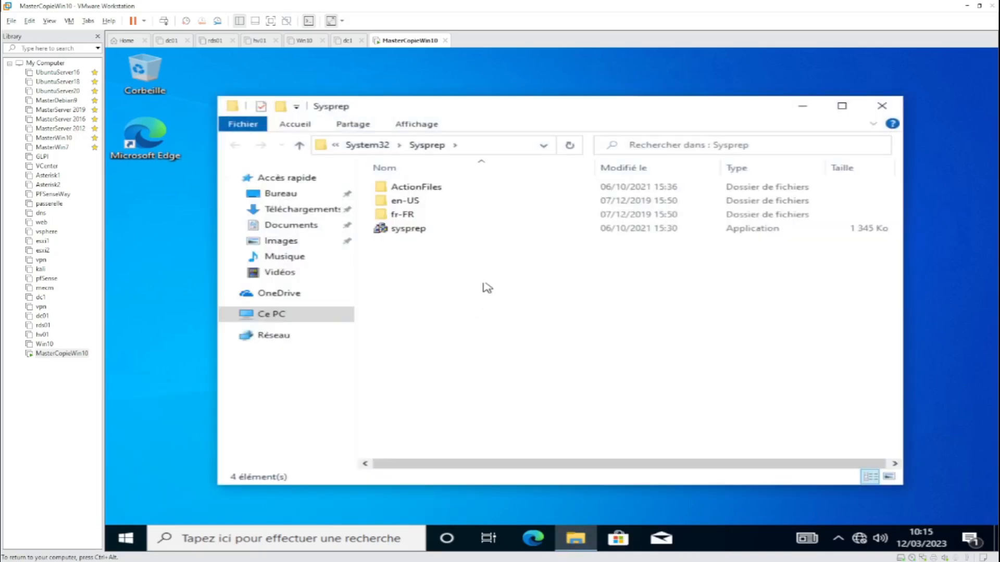
- Run sysprep as administrator in OOBE mode with Généraliser enabled and Arrêter le système as the shutdown option
{"action": "right_click", "coordinate": [414, 232]}
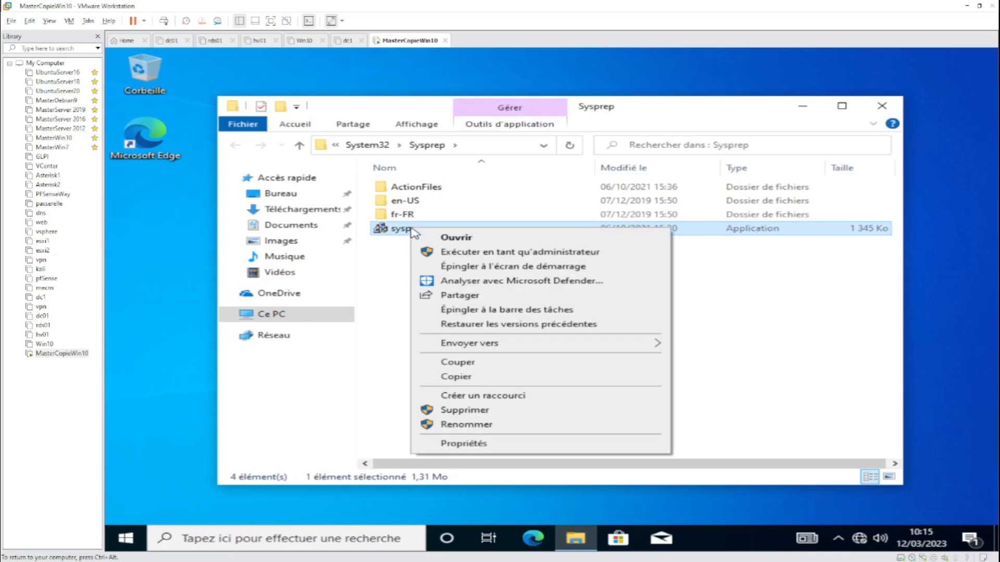
{"action": "left_click", "coordinate": [451, 256]}
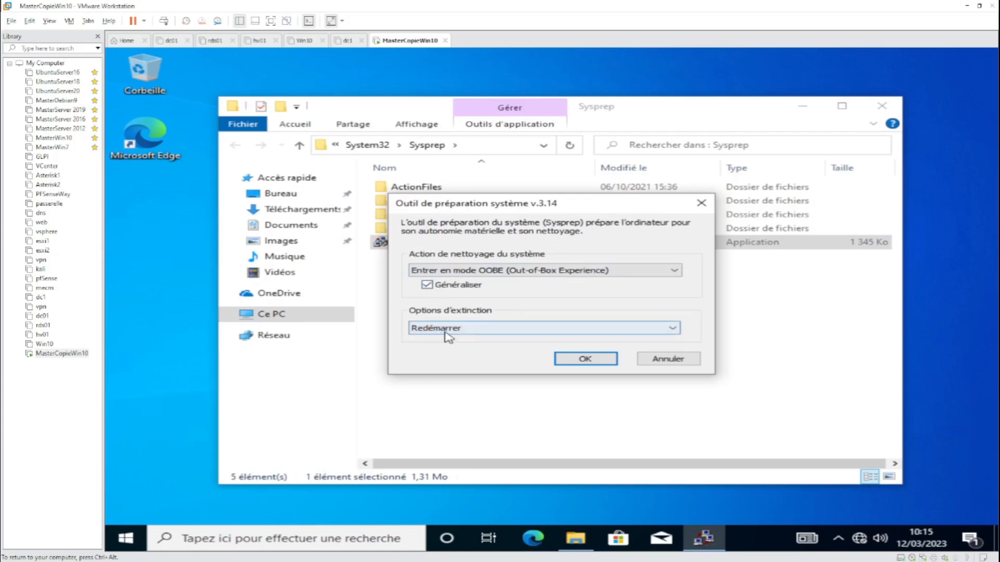
{"action": "left_click", "coordinate": [504, 329]}
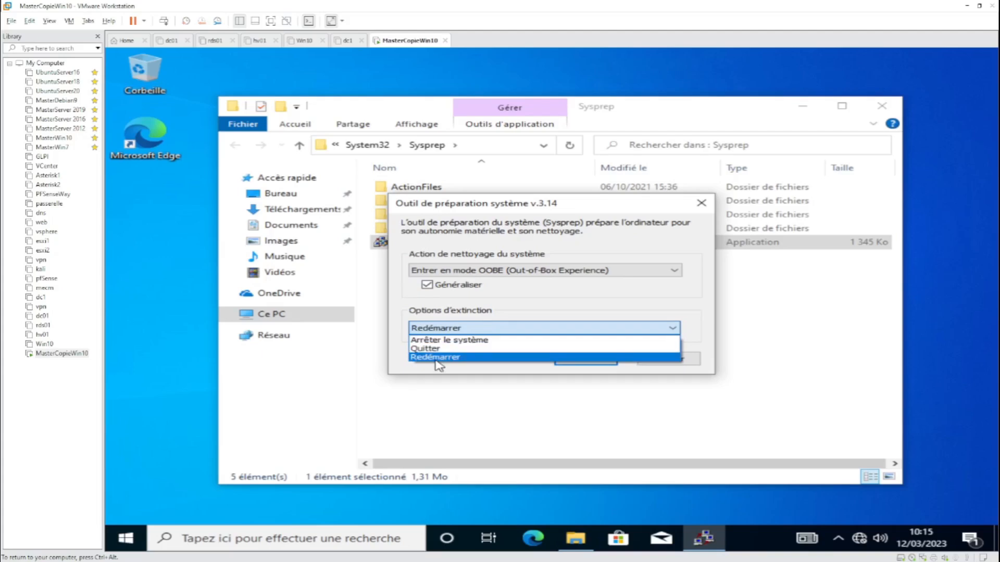
{"action": "left_click", "coordinate": [454, 342]}
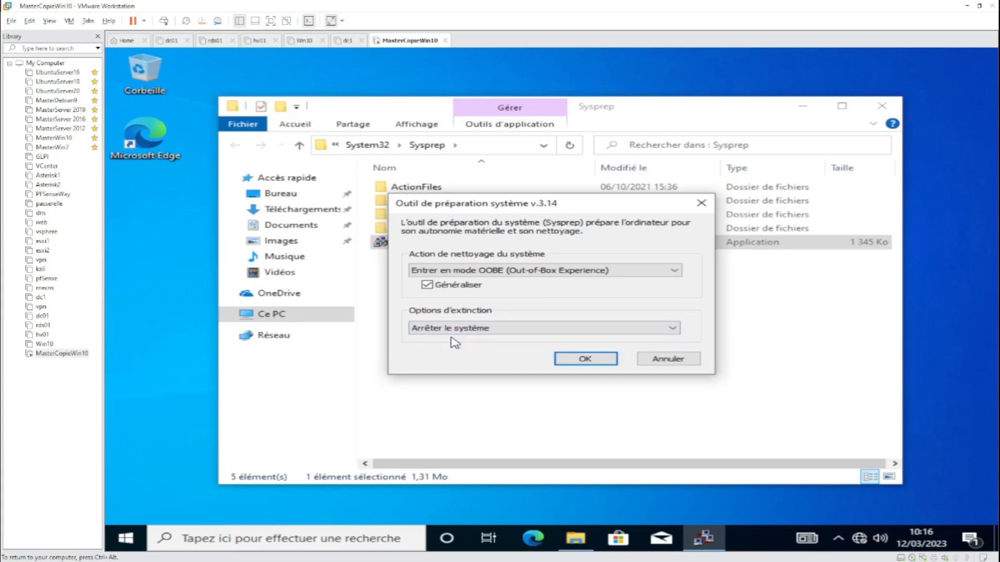
{"action": "left_click", "coordinate": [585, 359]}
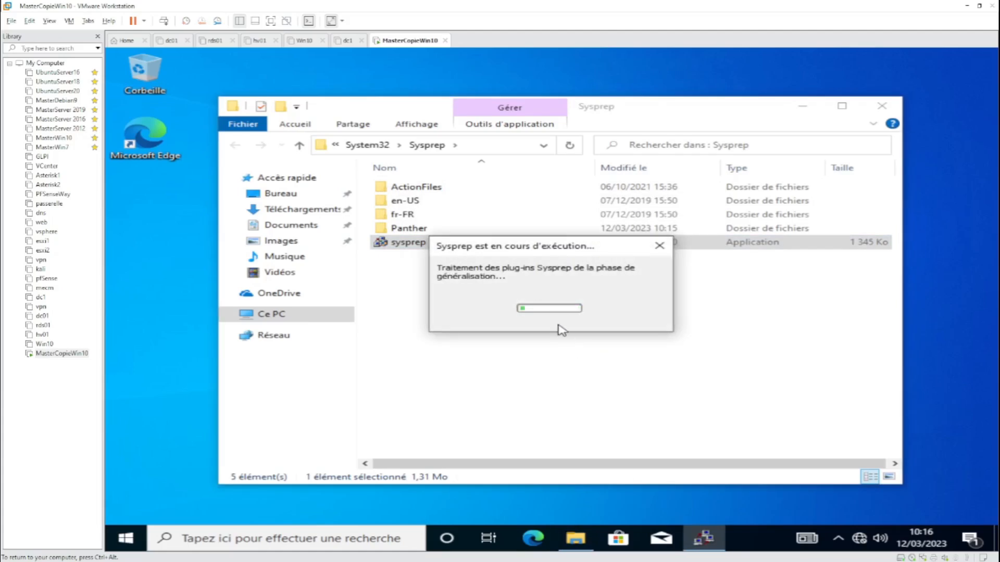
{"action": "key", "text": "ctrl+alt"}
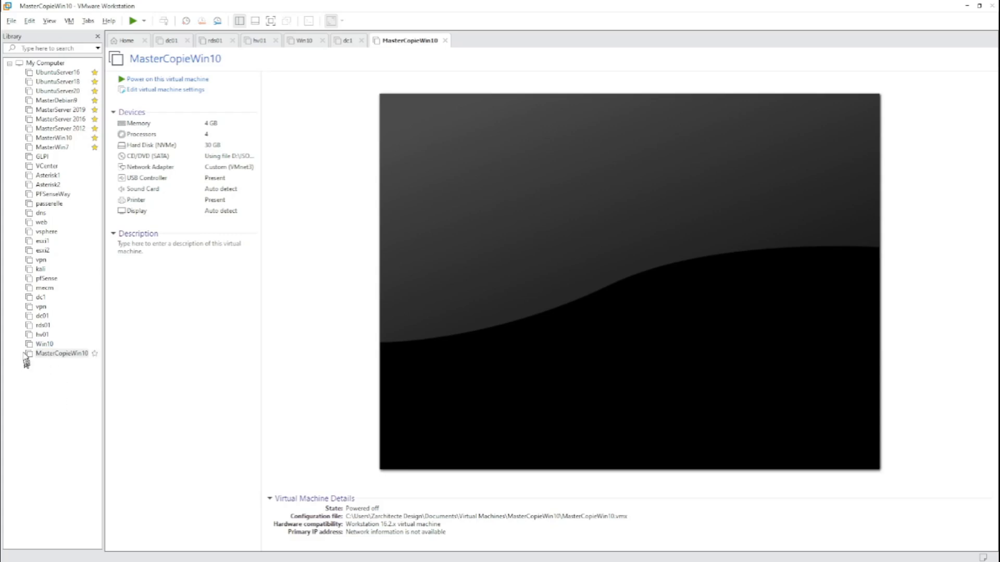
- Mark MasterCopieWin10 as a favorite and begin cloning it with the full clone method
{"action": "left_click", "coordinate": [94, 354]}
{"action": "right_click", "coordinate": [77, 358]}
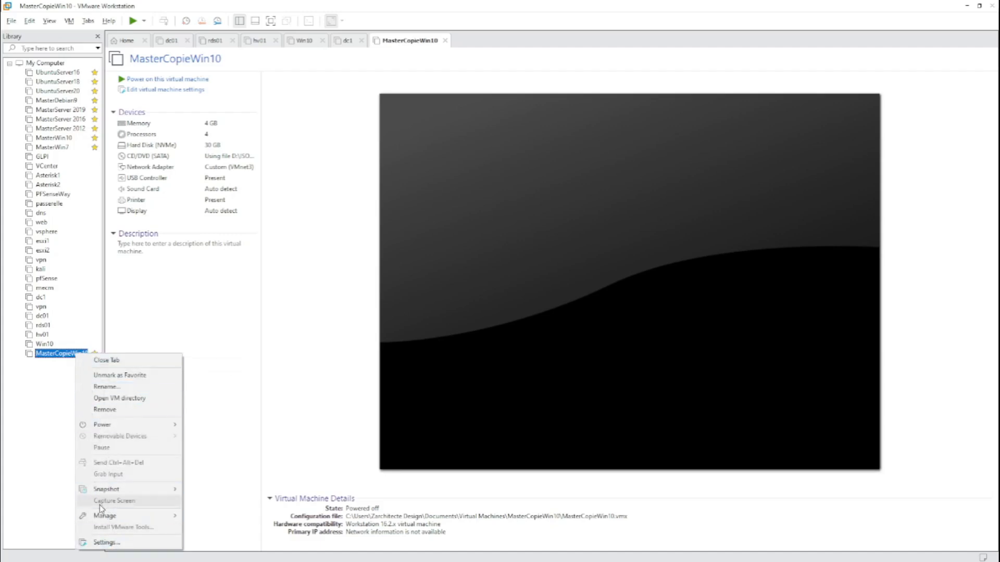
{"action": "mouse_move", "coordinate": [109, 517]}
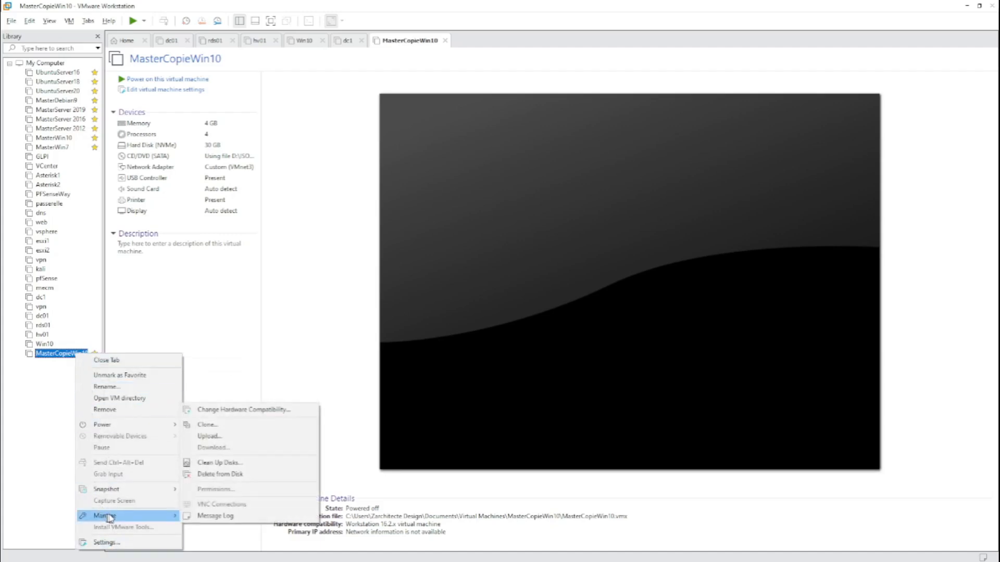
{"action": "left_click", "coordinate": [208, 425]}
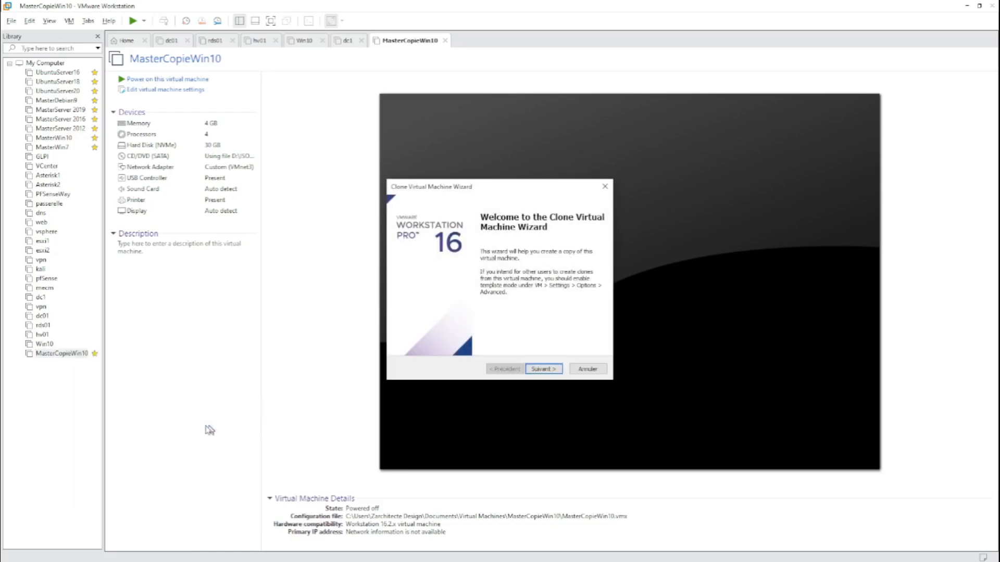
{"action": "left_click", "coordinate": [553, 371]}
{"action": "left_click", "coordinate": [554, 371]}
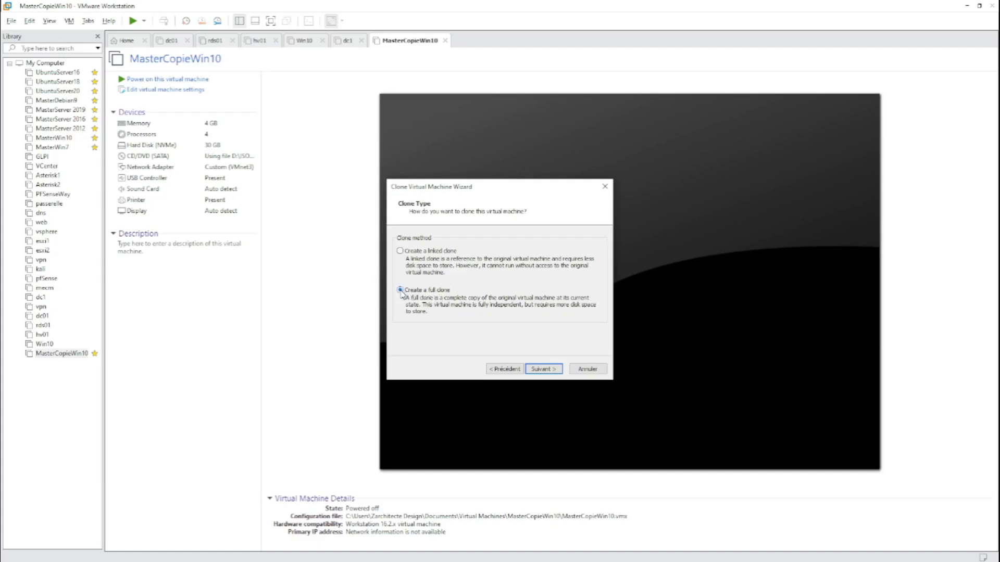
{"action": "left_click", "coordinate": [544, 369]}
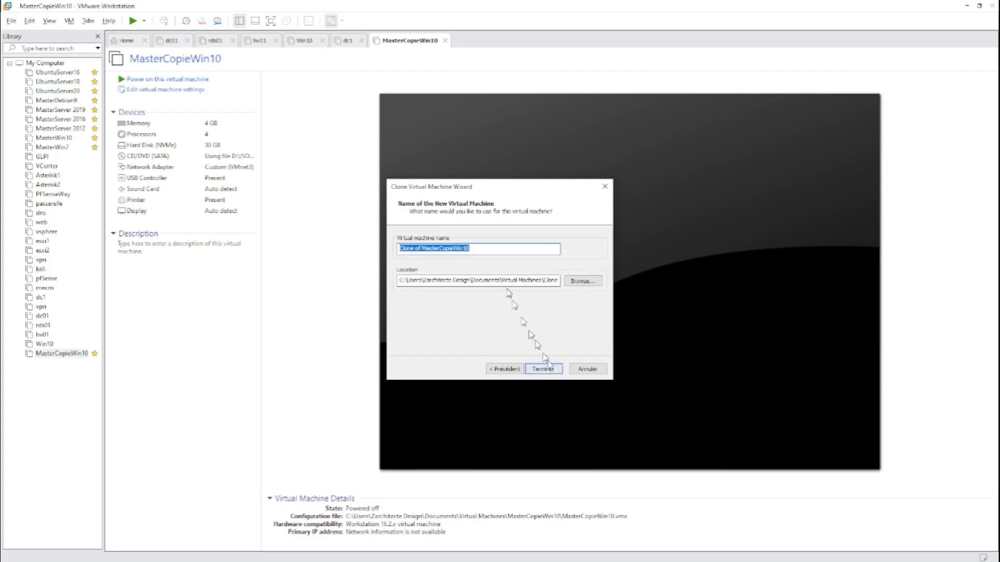
- Name the cloned virtual machine pc1, create the clone, and close the wizard
{"action": "left_click", "coordinate": [486, 250]}
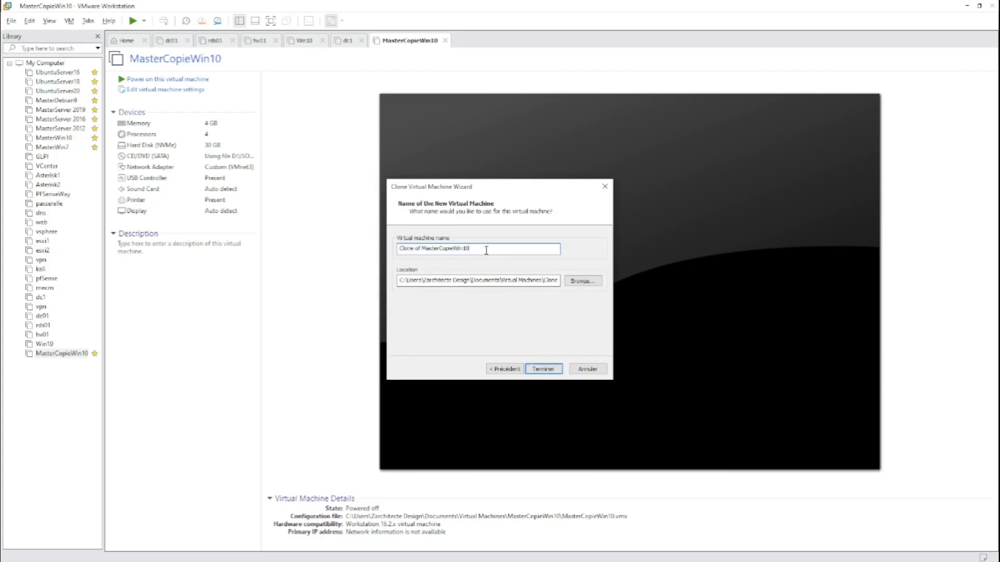
{"action": "key", "text": "BackSpace"}
{"action": "key", "text": "BackSpace"}
{"action": "key", "text": "BackSpace"}
{"action": "key", "text": "BackSpace"}
{"action": "key", "text": "BackSpace"}
{"action": "key", "text": "BackSpace"}
{"action": "key", "text": "BackSpace"}
{"action": "key", "text": "BackSpace"}
{"action": "key", "text": "BackSpace"}
{"action": "key", "text": "BackSpace"}
{"action": "key", "text": "BackSpace"}
{"action": "key", "text": "BackSpace"}
{"action": "key", "text": "BackSpace"}
{"action": "key", "text": "BackSpace"}
{"action": "key", "text": "BackSpace"}
{"action": "key", "text": "BackSpace"}
{"action": "key", "text": "BackSpace"}
{"action": "key", "text": "BackSpace"}
{"action": "key", "text": "BackSpace"}
{"action": "key", "text": "BackSpace"}
{"action": "left_click", "coordinate": [544, 369]}
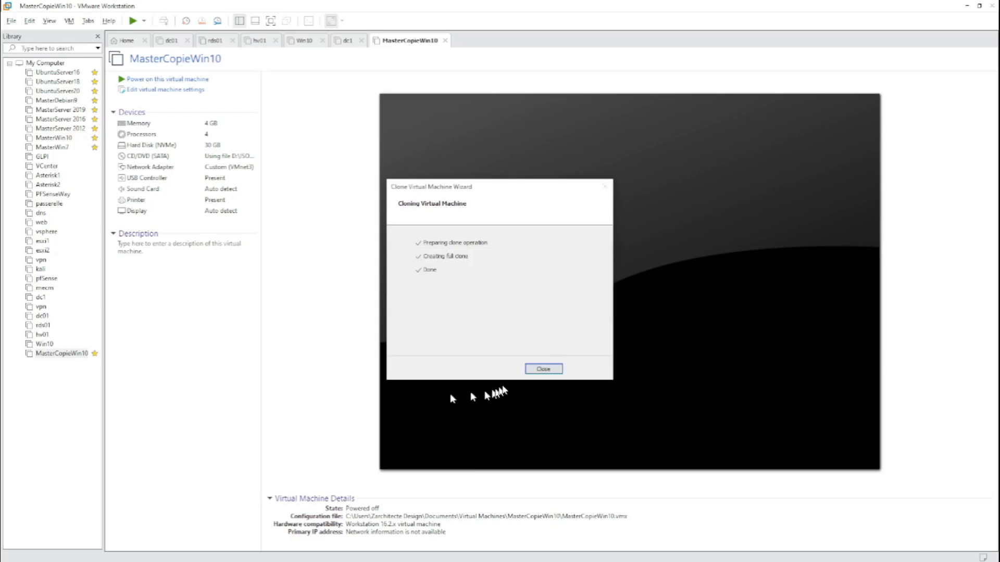
{"action": "left_click", "coordinate": [538, 369]}
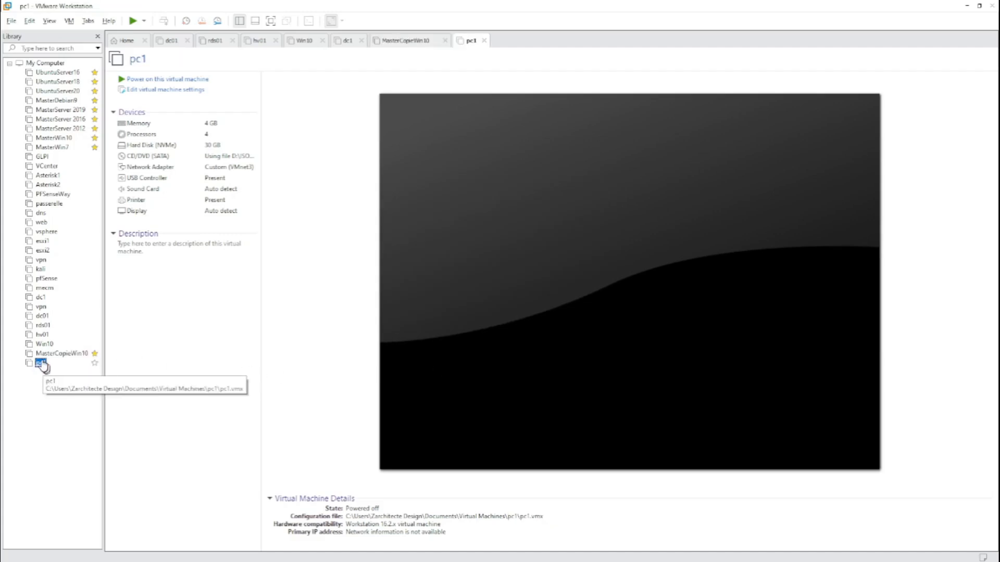
- Create another full clone of MasterCopieWin10 named pc2
{"action": "right_click", "coordinate": [81, 356]}
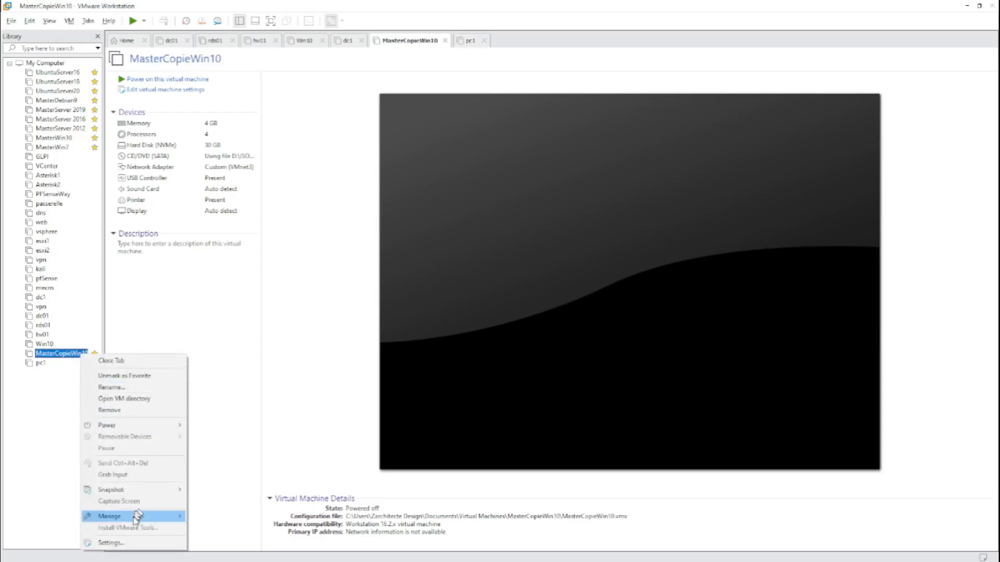
{"action": "mouse_move", "coordinate": [134, 520]}
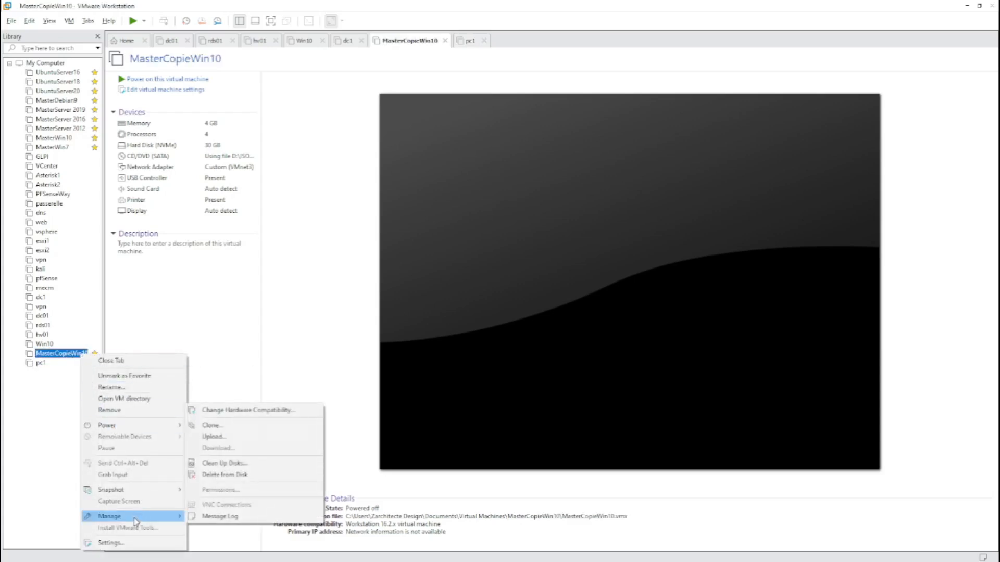
{"action": "left_click", "coordinate": [223, 426]}
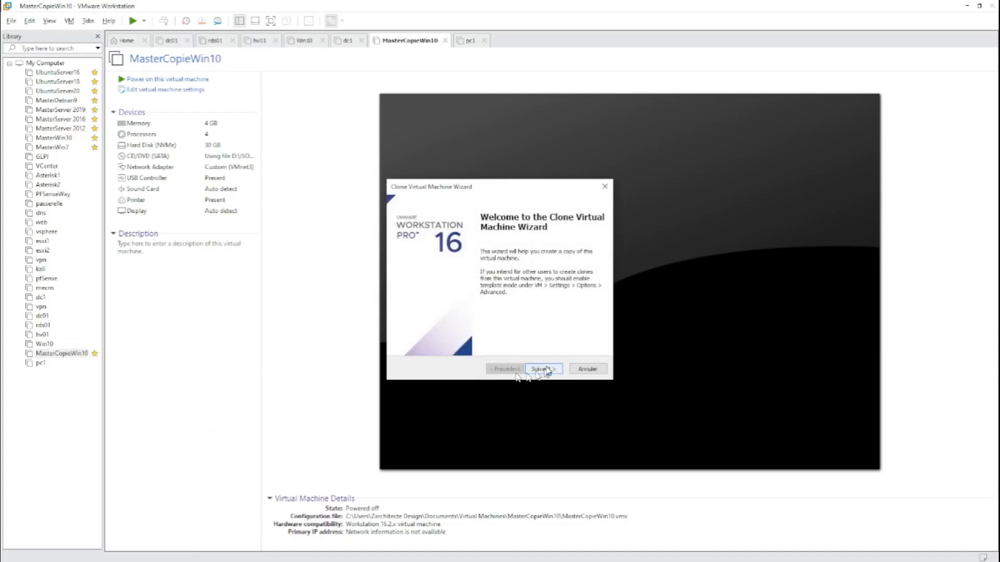
{"action": "left_click", "coordinate": [544, 370]}
{"action": "left_click", "coordinate": [548, 372]}
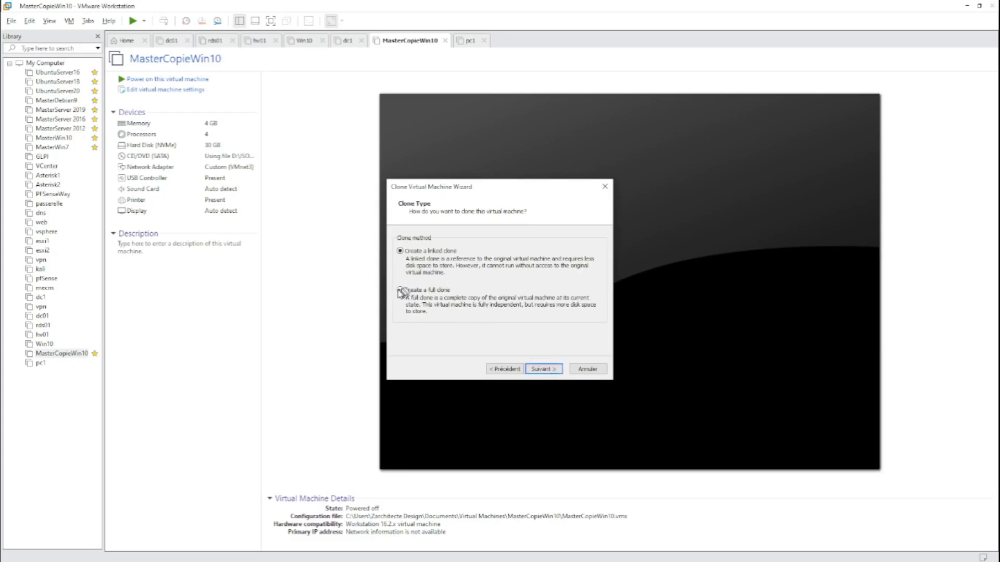
{"action": "left_click", "coordinate": [543, 368]}
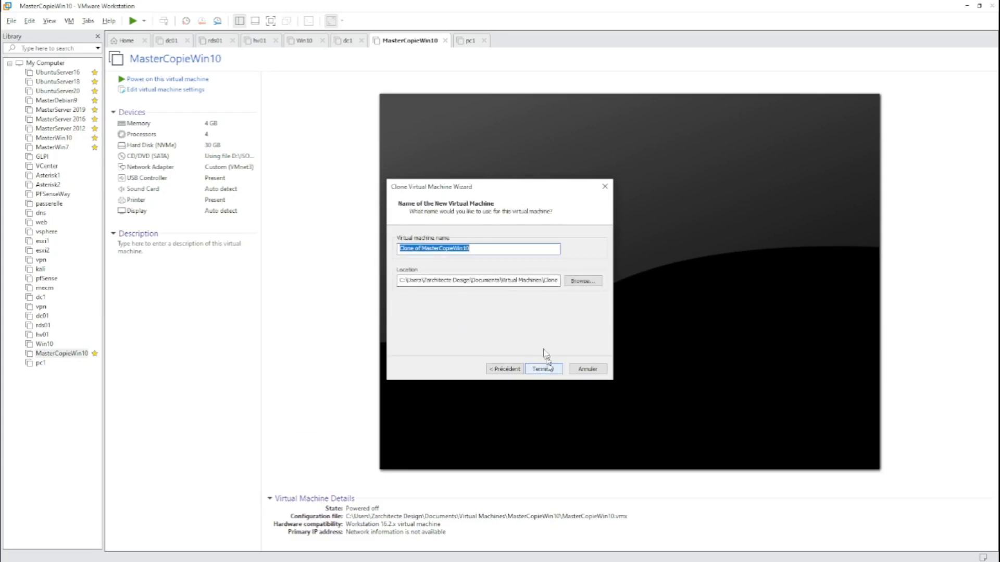
{"action": "left_click", "coordinate": [490, 252]}
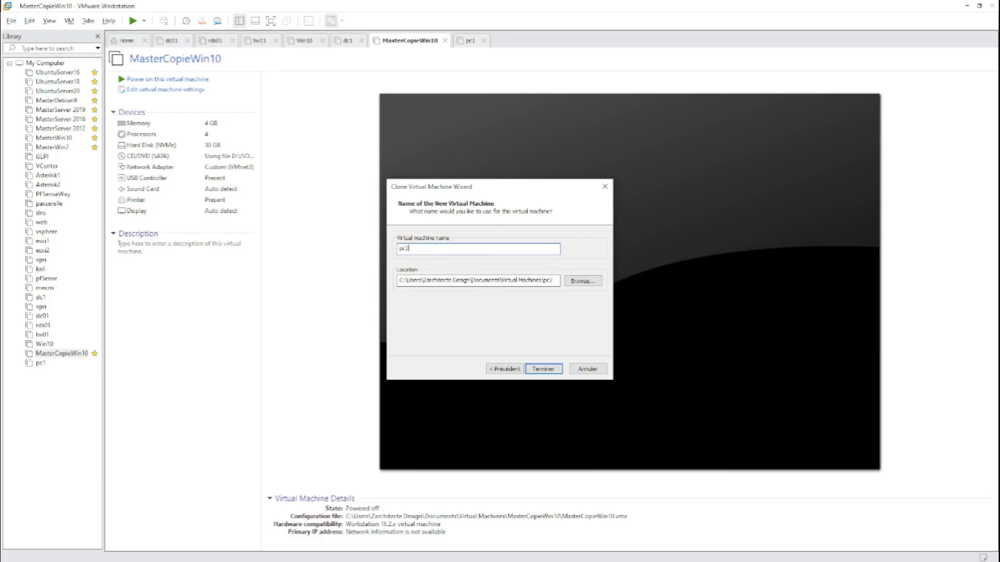
{"action": "type", "text": "pc2"}
{"action": "left_click", "coordinate": [545, 368]}
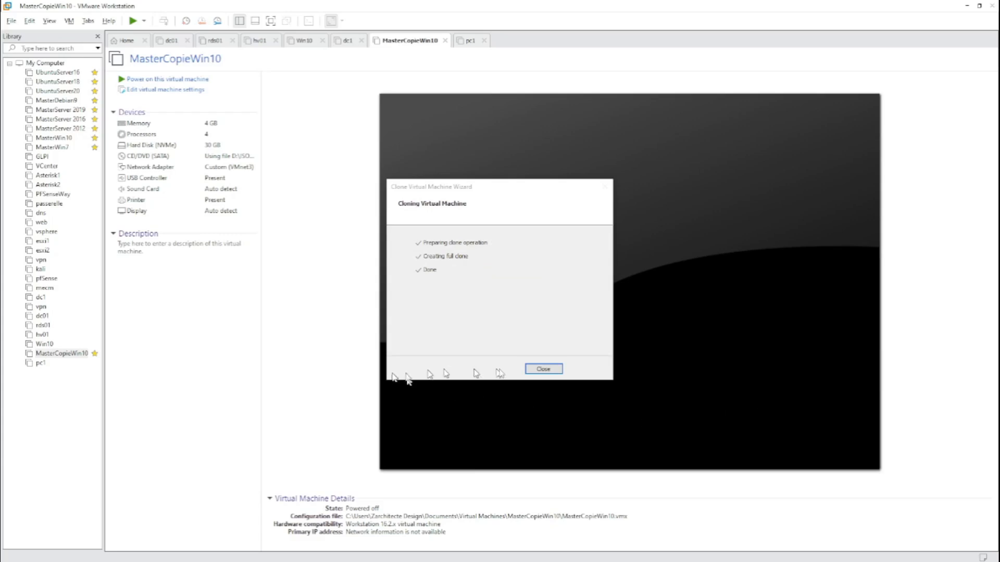
{"action": "left_click", "coordinate": [544, 369]}
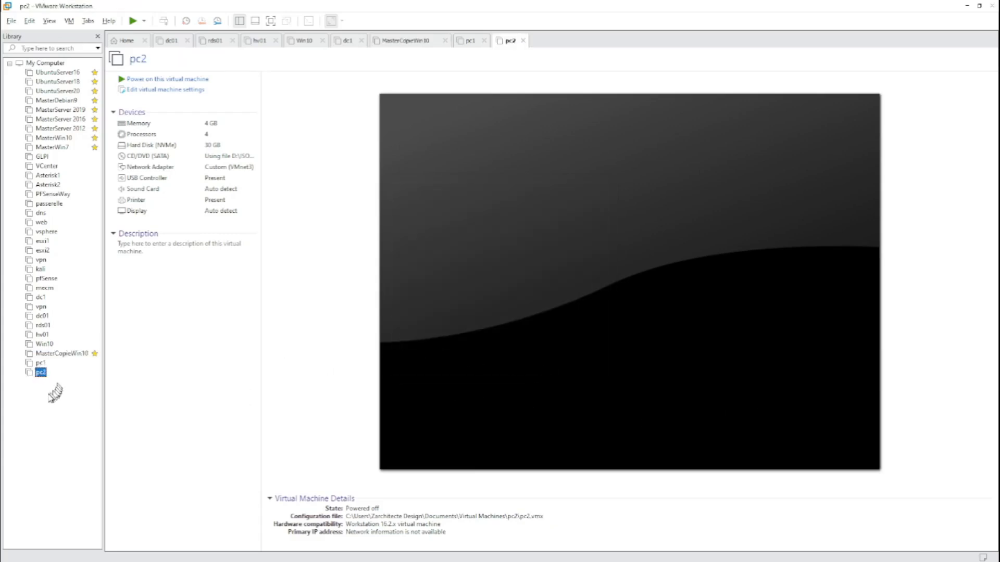
- Power on the pc1 virtual machine
{"action": "left_click", "coordinate": [40, 365]}
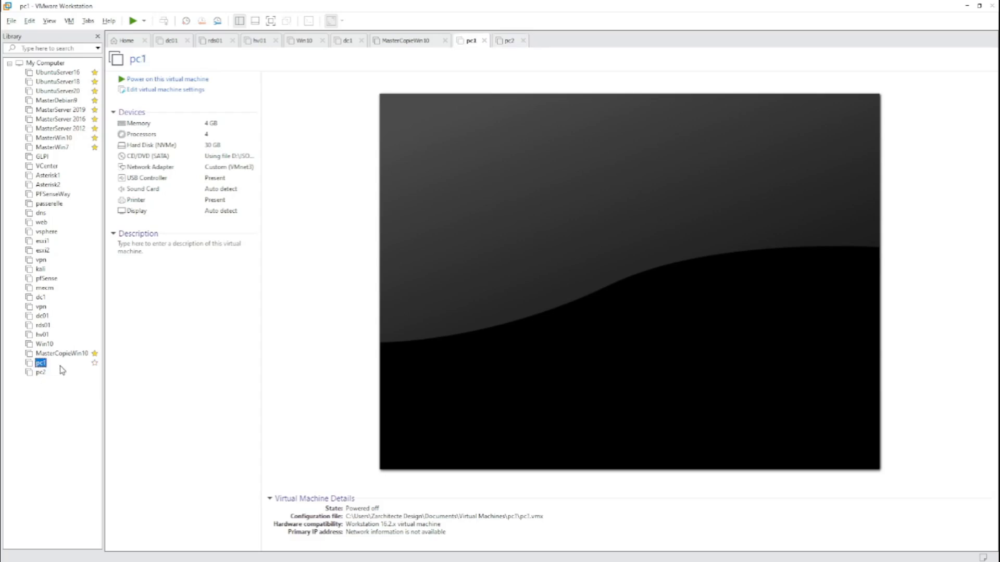
{"action": "left_click", "coordinate": [133, 22]}
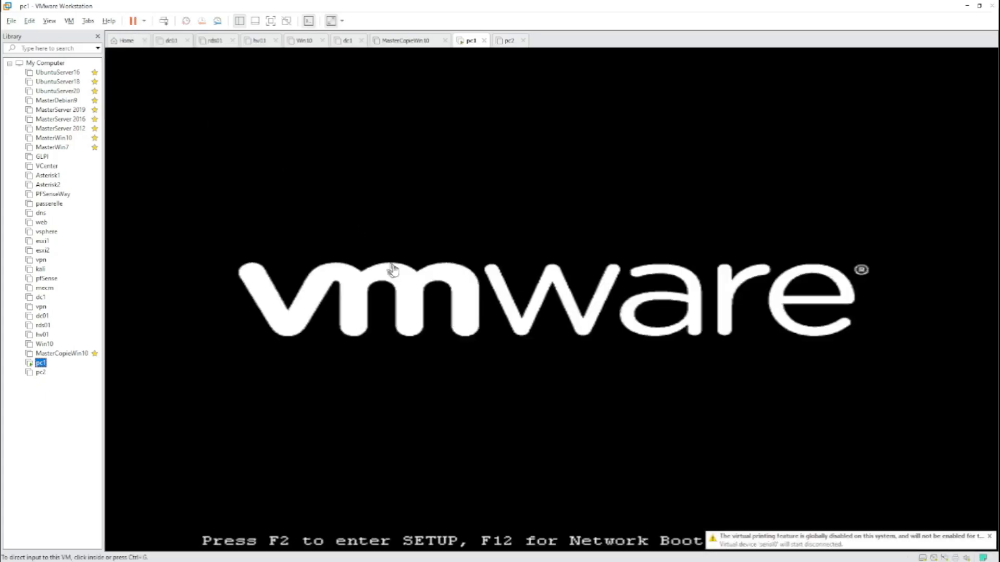
- Power on the pc2 virtual machine and return to the console of pc1
{"action": "left_click", "coordinate": [40, 373]}
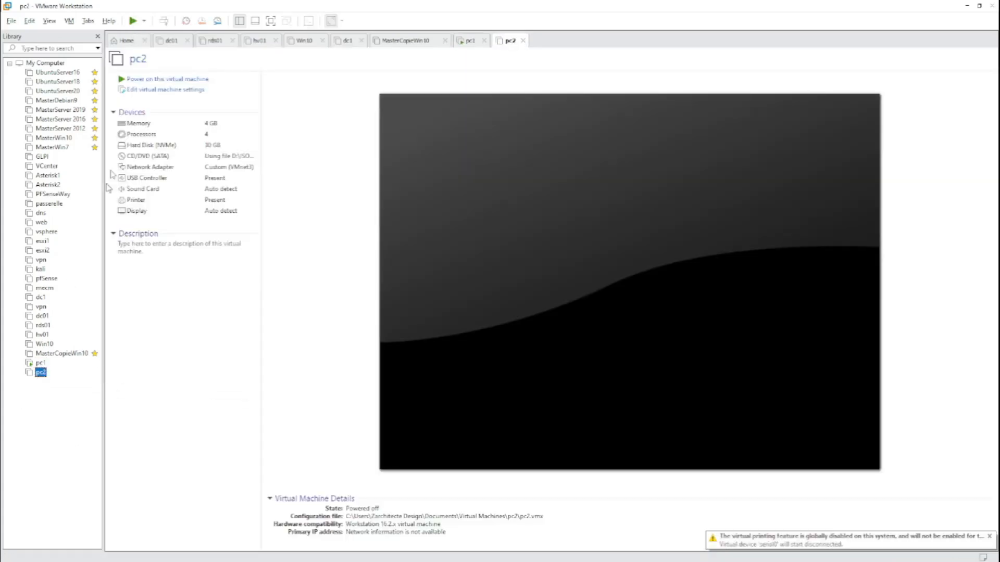
{"action": "left_click", "coordinate": [133, 22]}
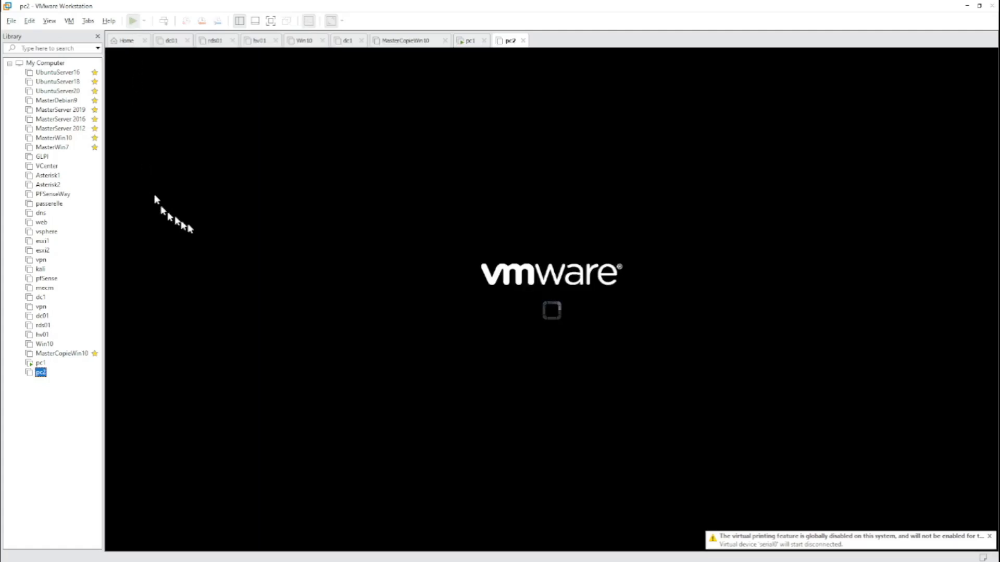
{"action": "left_click", "coordinate": [42, 364]}
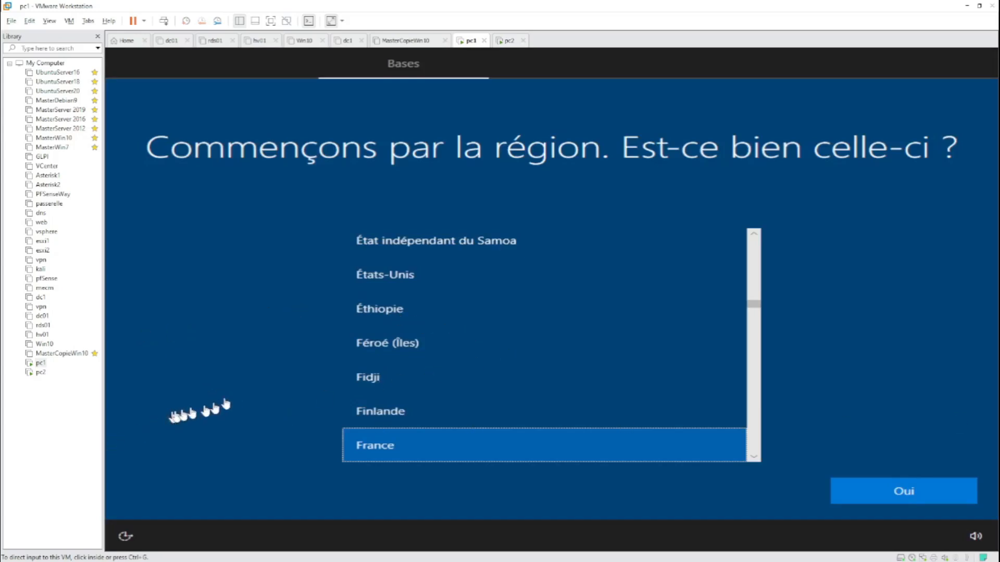
- Accept France as the region and Français as the keyboard layout in pc1, and skip adding a second layout
{"action": "left_click", "coordinate": [932, 493]}
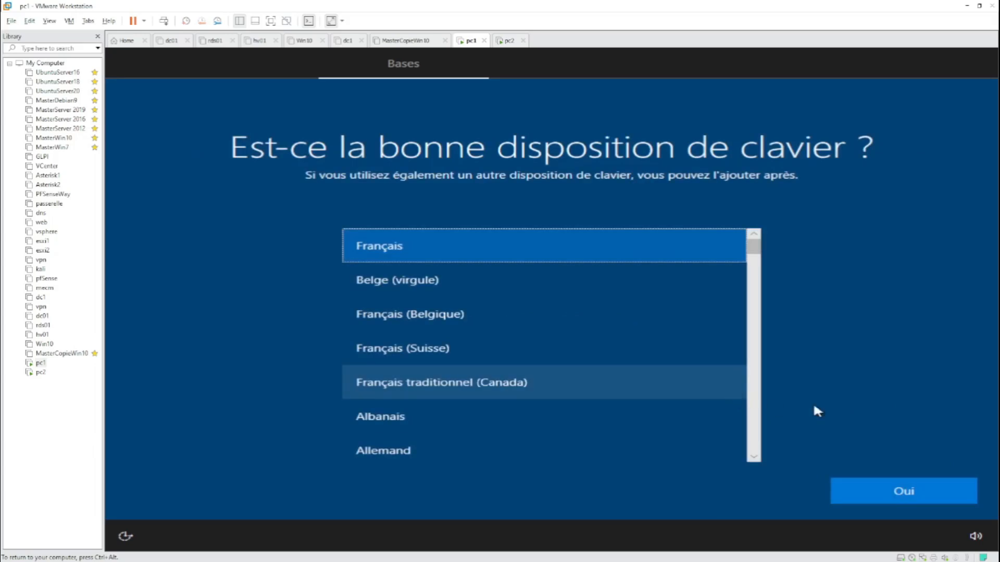
{"action": "left_click", "coordinate": [911, 481]}
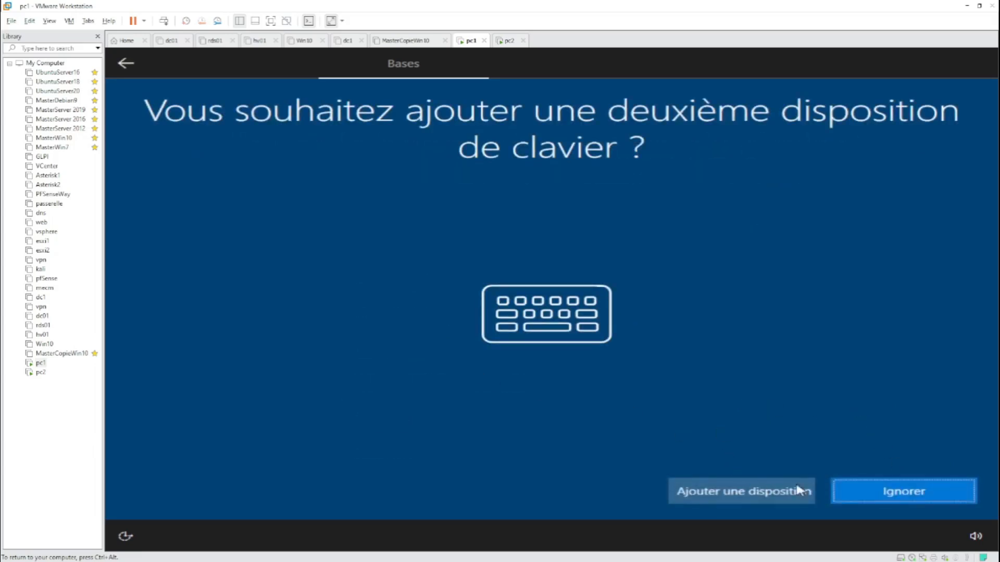
{"action": "left_click", "coordinate": [893, 489]}
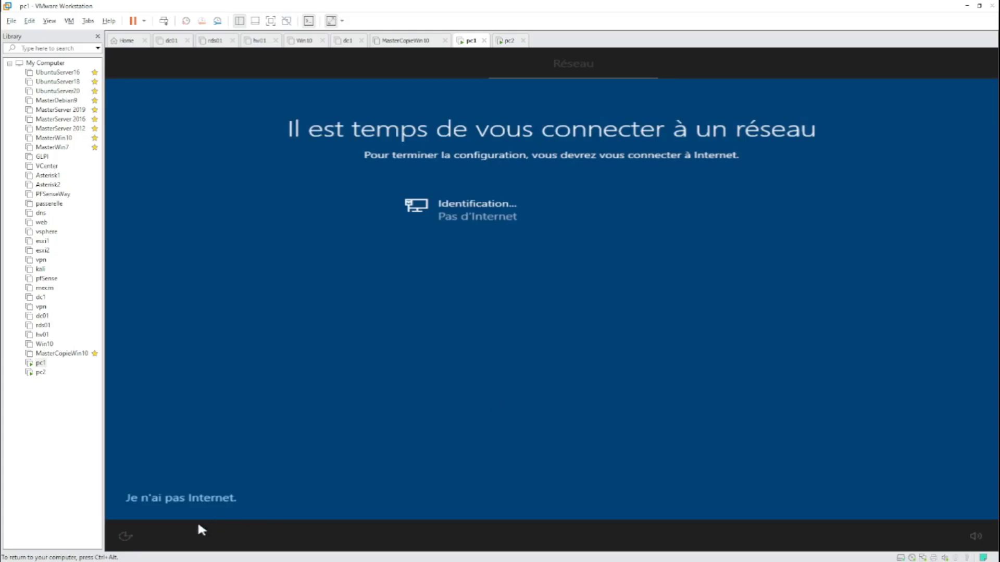
- Continue with the limited installation without Internet and accept the Windows 10 licence agreement
{"action": "left_click", "coordinate": [201, 503]}
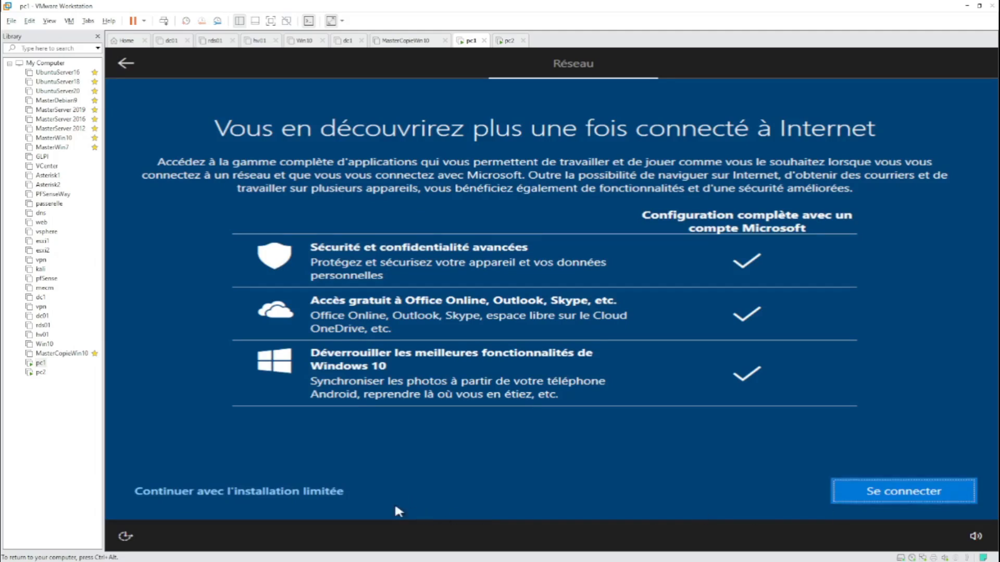
{"action": "left_click", "coordinate": [287, 499]}
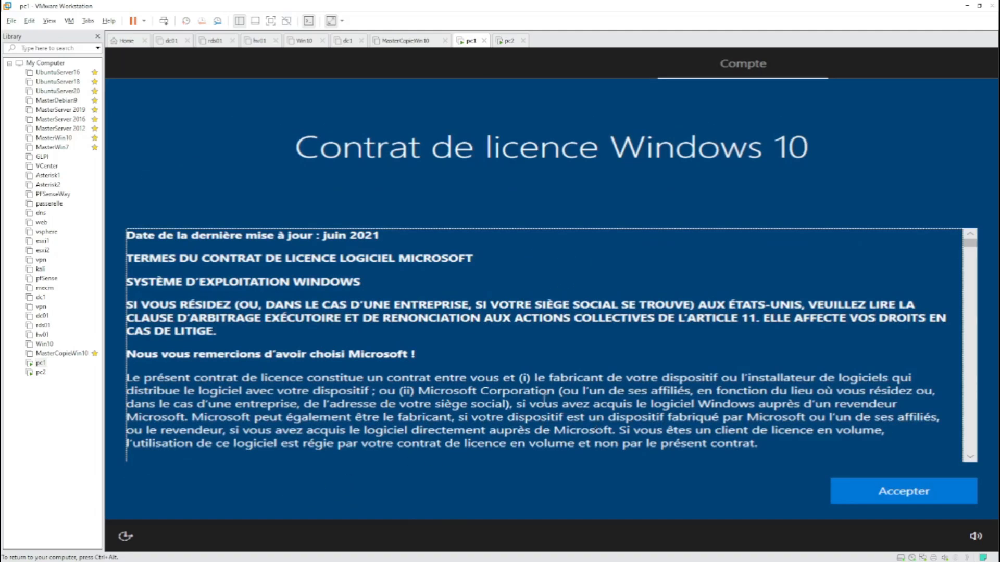
{"action": "left_click", "coordinate": [942, 492]}
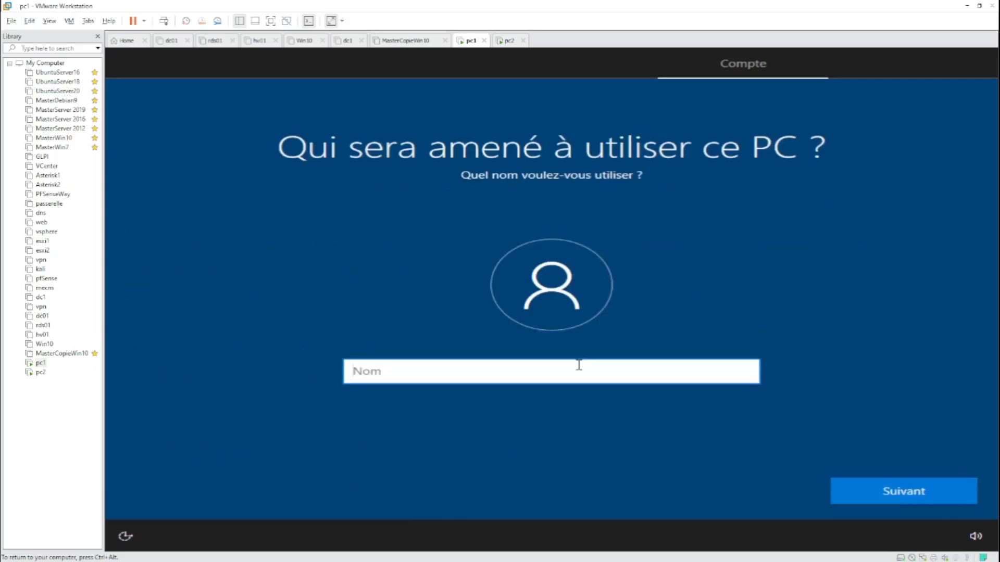
- Name the local user account u, and enter and confirm its account password
{"action": "type", "text": "u"}
{"action": "left_click", "coordinate": [893, 485]}
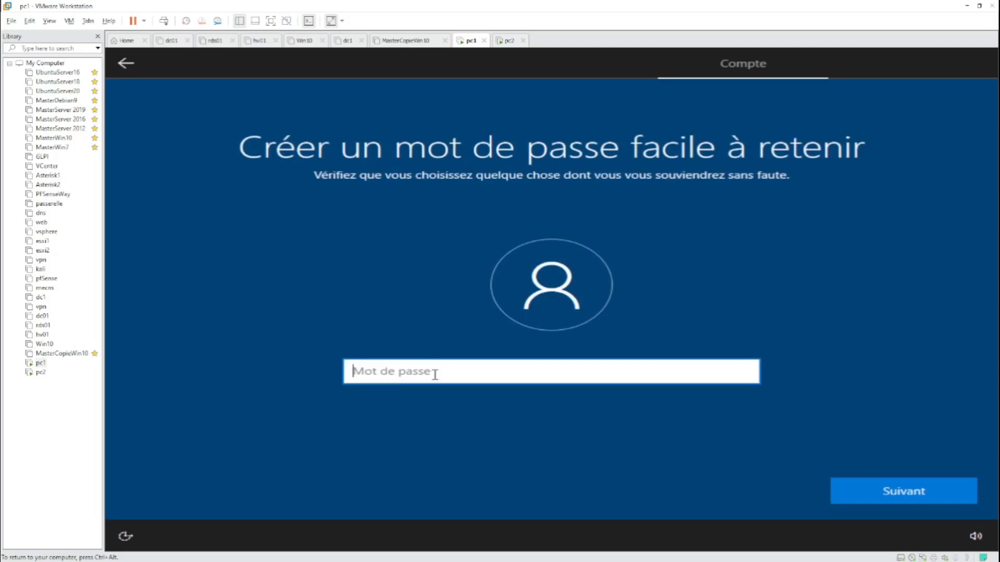
{"action": "type", "text": "P"}
{"action": "left_click", "coordinate": [886, 485]}
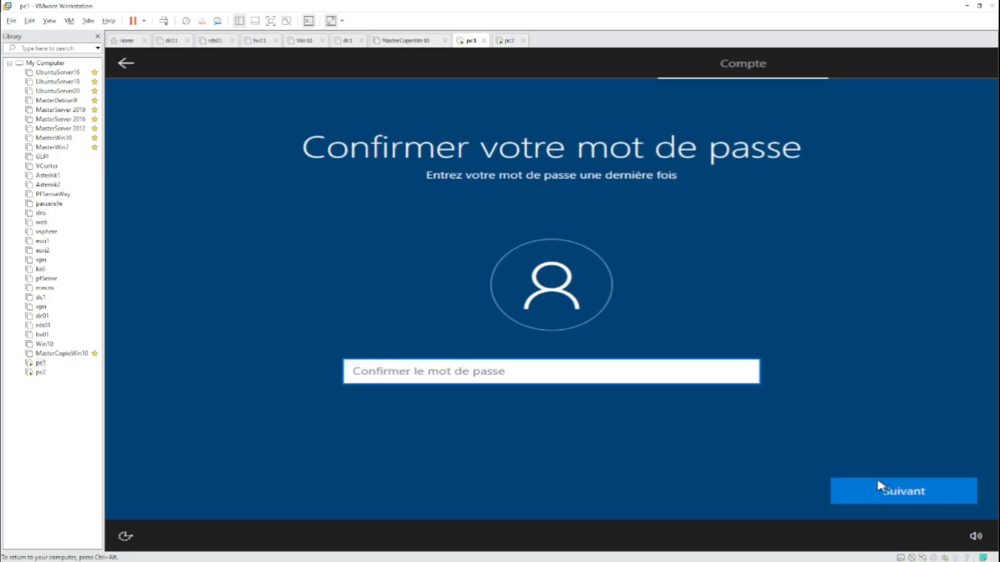
{"action": "type", "text": "P"}
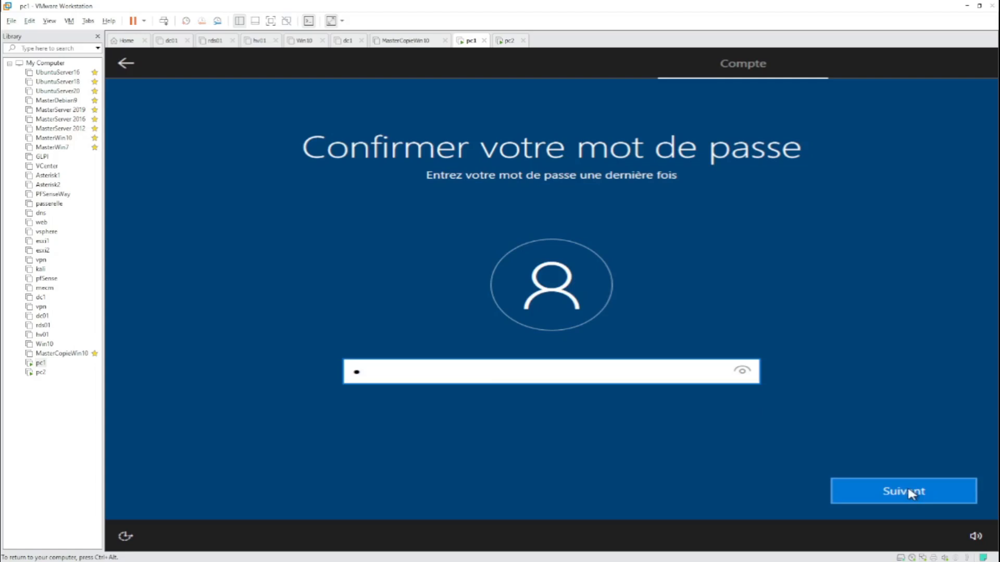
{"action": "left_click", "coordinate": [915, 501]}
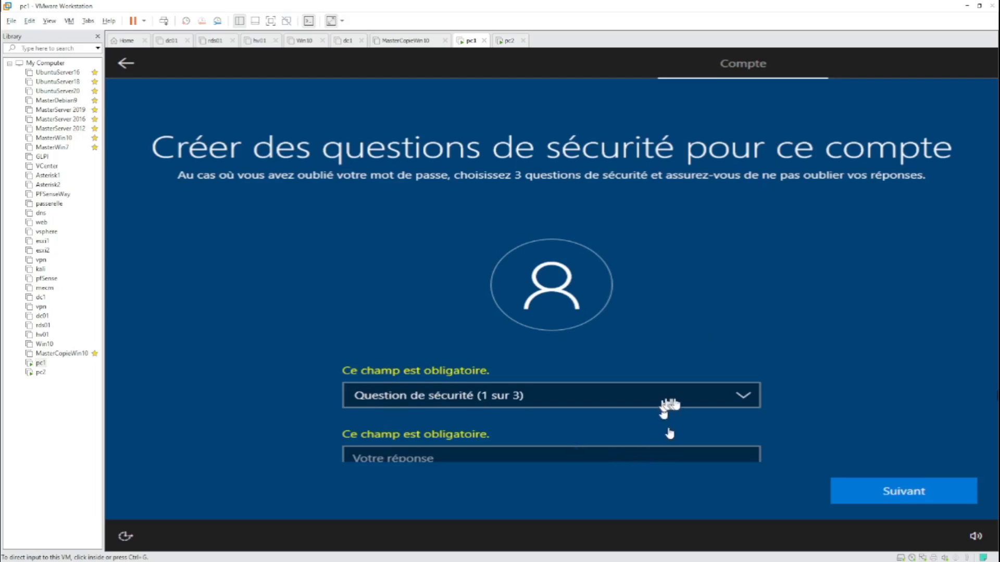
- Choose the first pet's name as security question 1 and enter its answer
{"action": "left_click", "coordinate": [740, 400]}
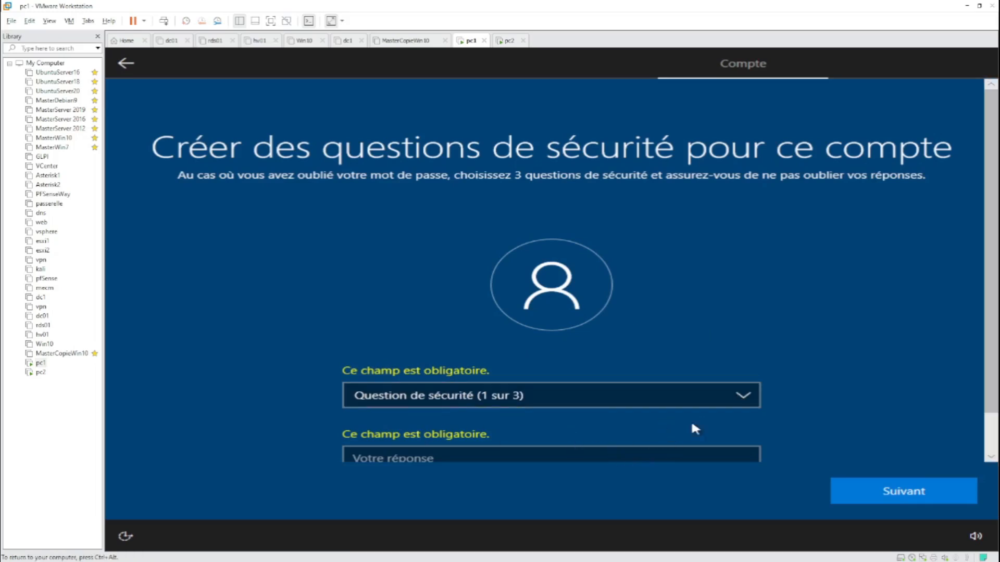
{"action": "left_click", "coordinate": [746, 394]}
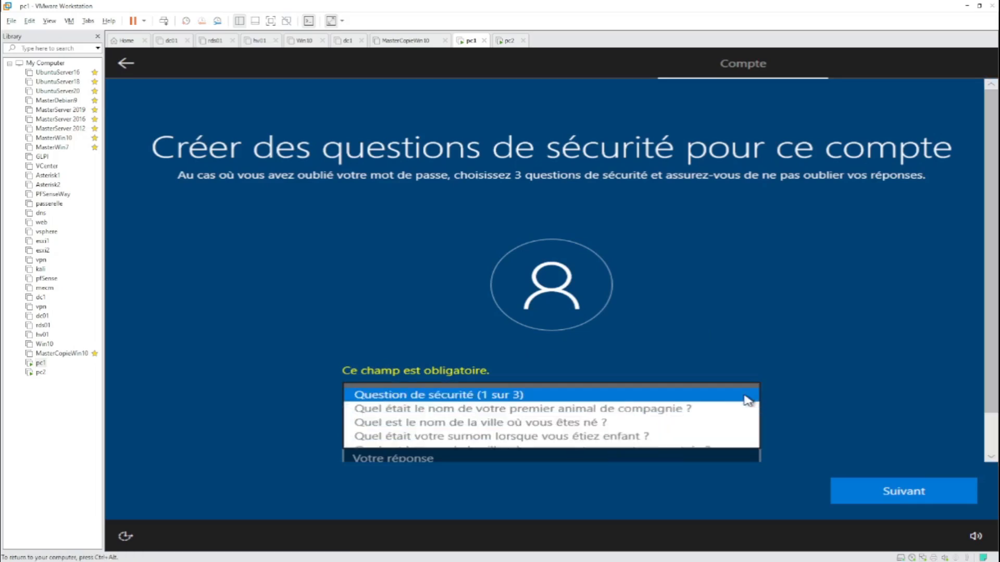
{"action": "left_click", "coordinate": [525, 410]}
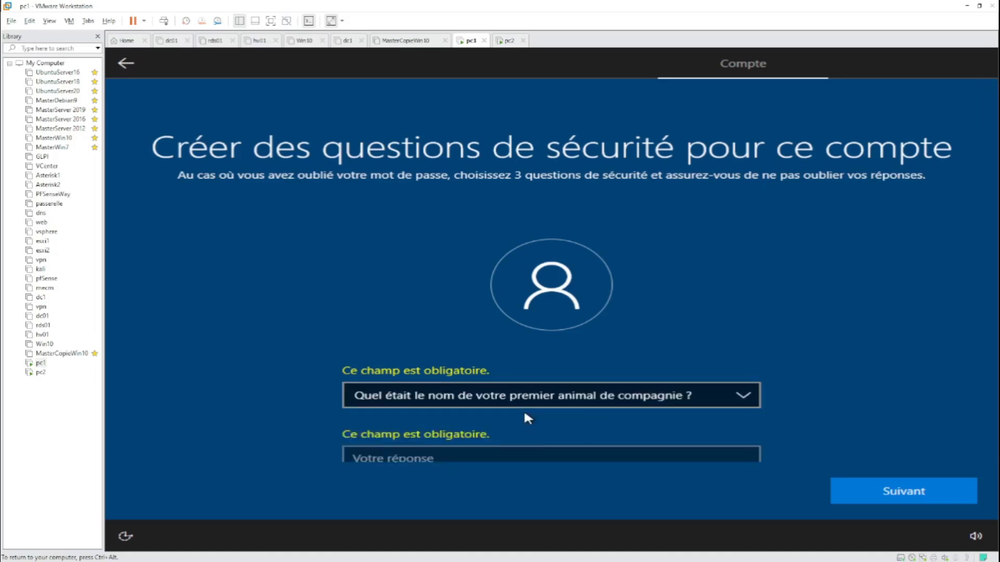
{"action": "scroll", "coordinate": [523, 436], "scroll_direction": "down", "scroll_amount": 1}
{"action": "left_click", "coordinate": [529, 414]}
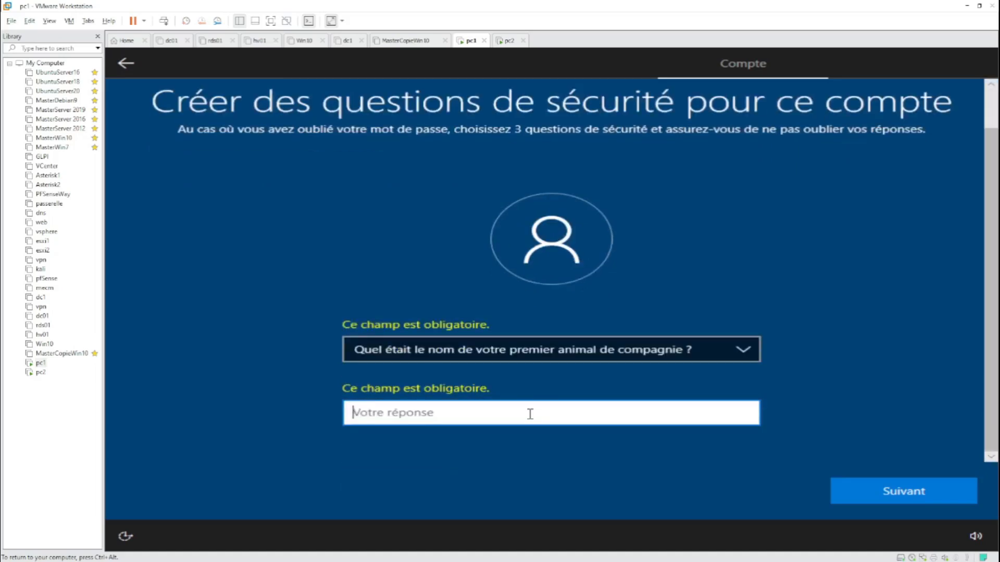
{"action": "type", "text": "1"}
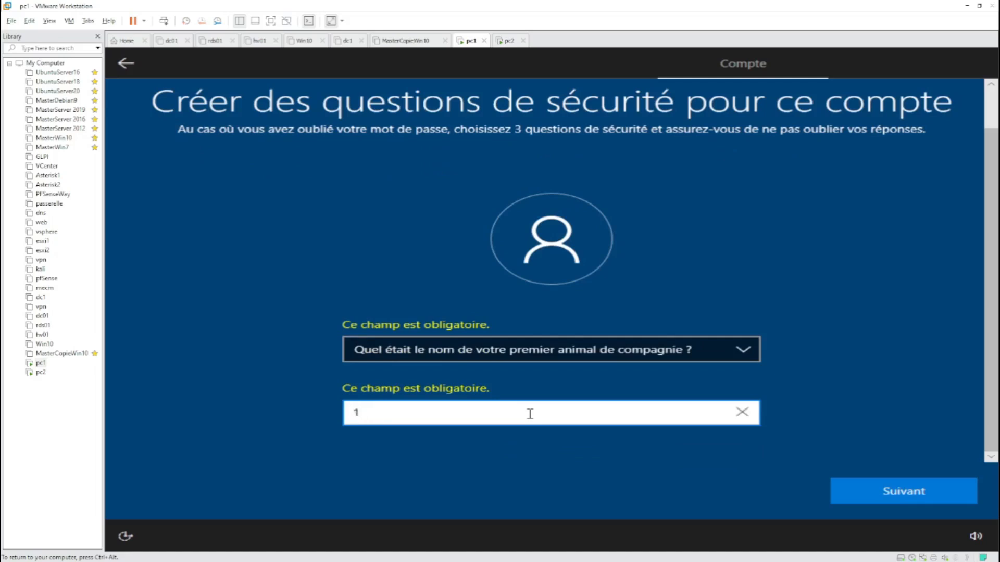
{"action": "left_click", "coordinate": [886, 500]}
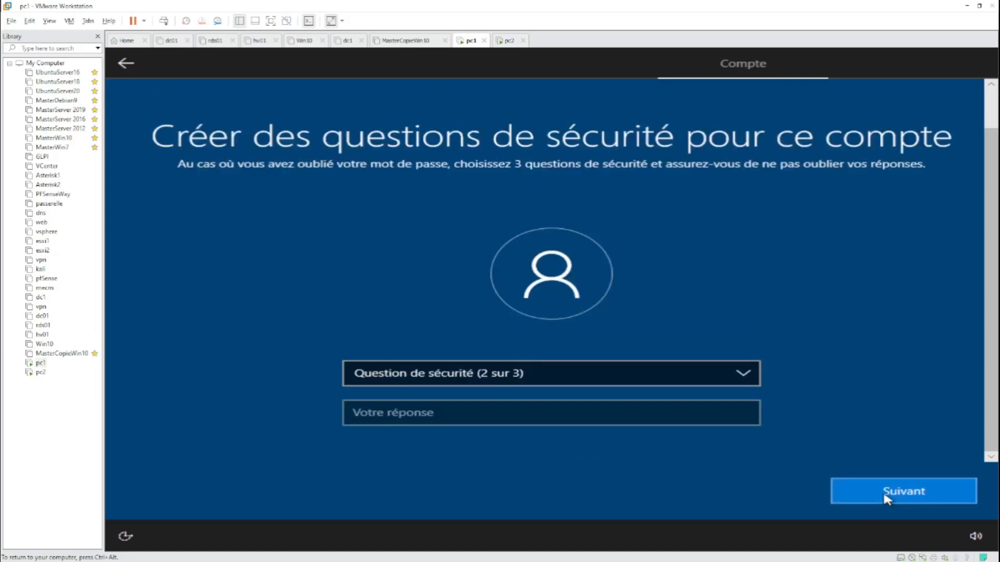
- Choose the city of birth as security question 2 and enter its answer
{"action": "left_click", "coordinate": [732, 379]}
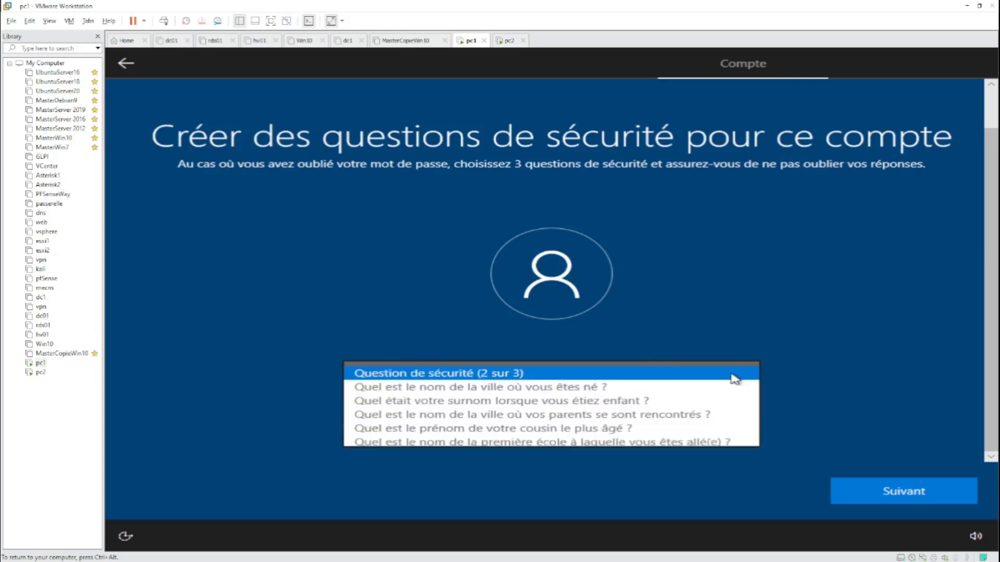
{"action": "left_click", "coordinate": [504, 387]}
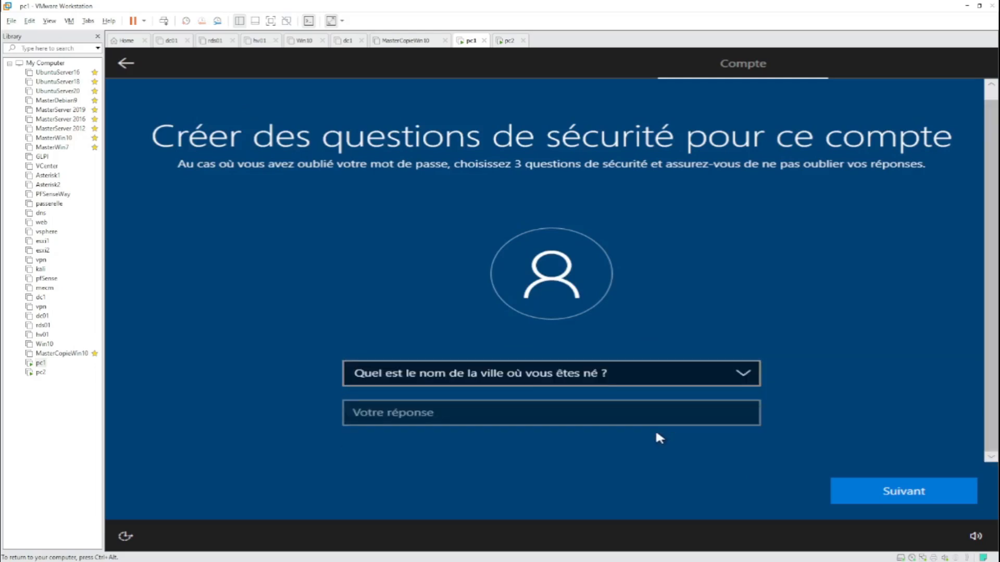
{"action": "left_click", "coordinate": [549, 418]}
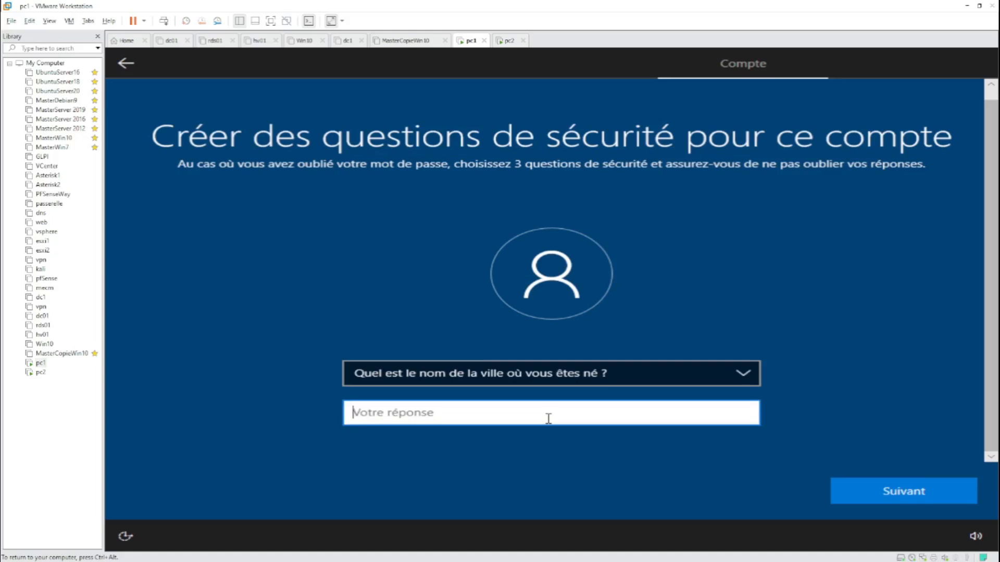
{"action": "type", "text": "2"}
{"action": "left_click", "coordinate": [865, 491]}
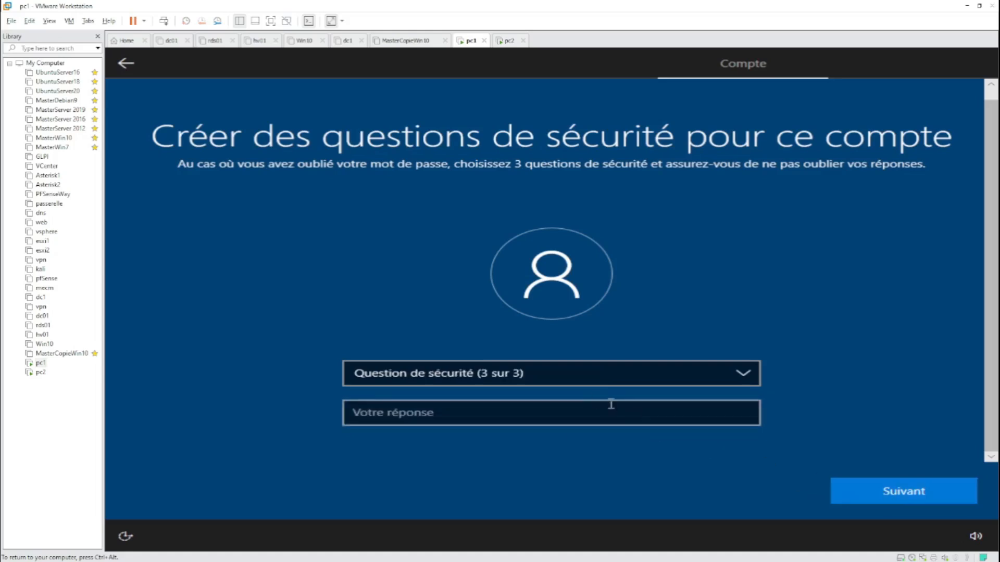
- Choose the childhood nickname as security question 3 and enter its answer
{"action": "left_click", "coordinate": [748, 373]}
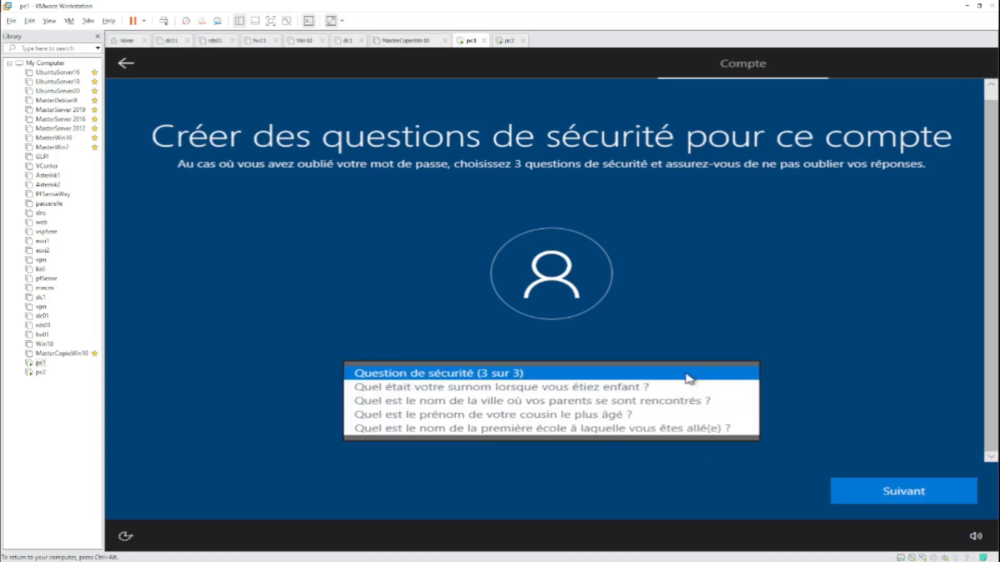
{"action": "left_click", "coordinate": [632, 389]}
{"action": "left_click", "coordinate": [619, 411]}
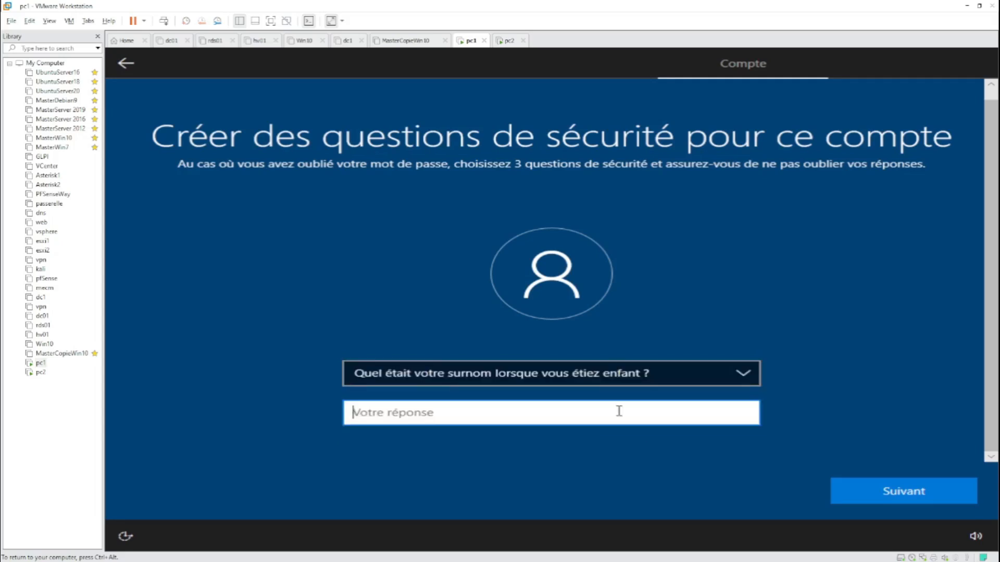
{"action": "type", "text": "3"}
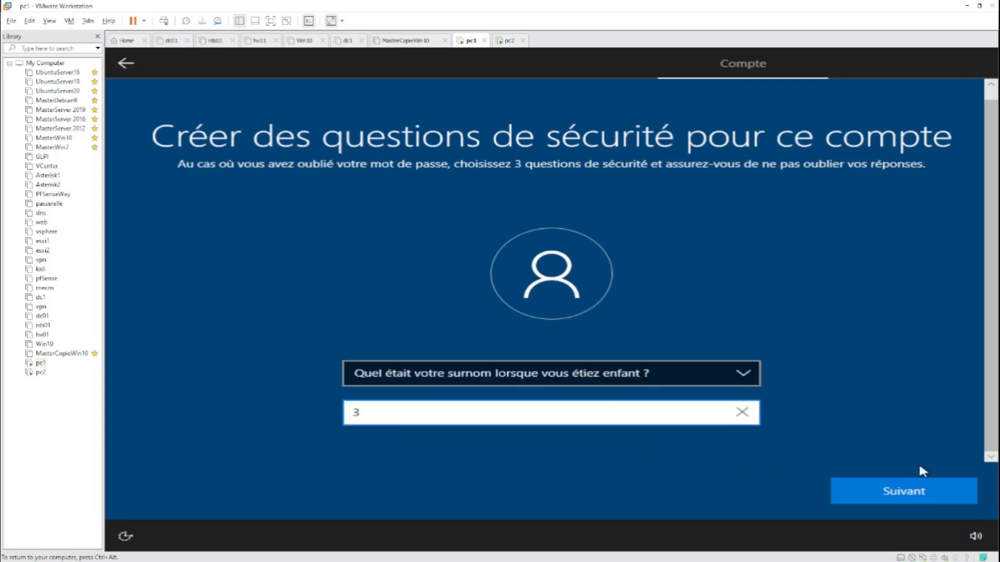
{"action": "left_click", "coordinate": [926, 484]}
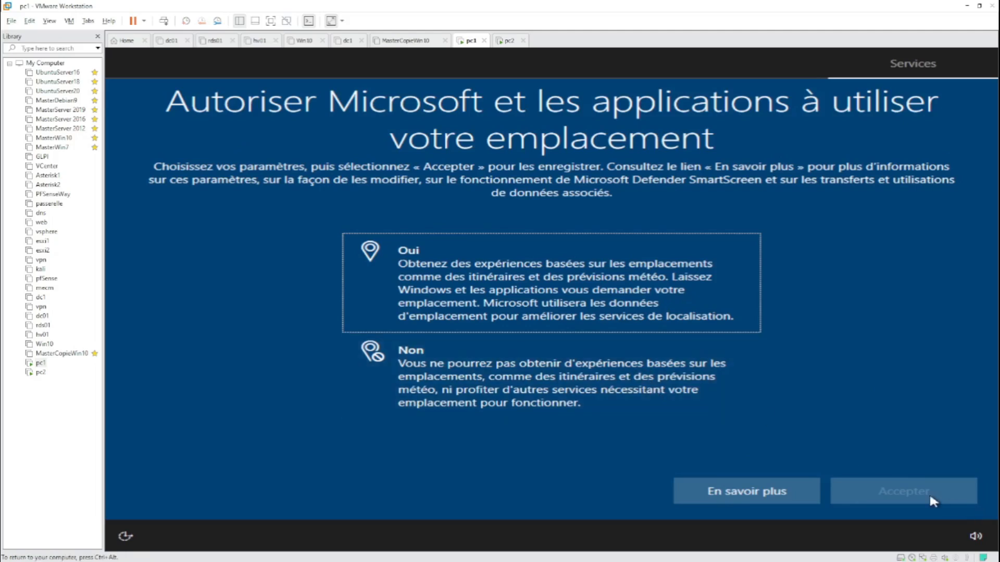
- Answer Non to location access for Microsoft and apps and to locating the device
{"action": "left_click", "coordinate": [607, 391]}
{"action": "left_click", "coordinate": [909, 490]}
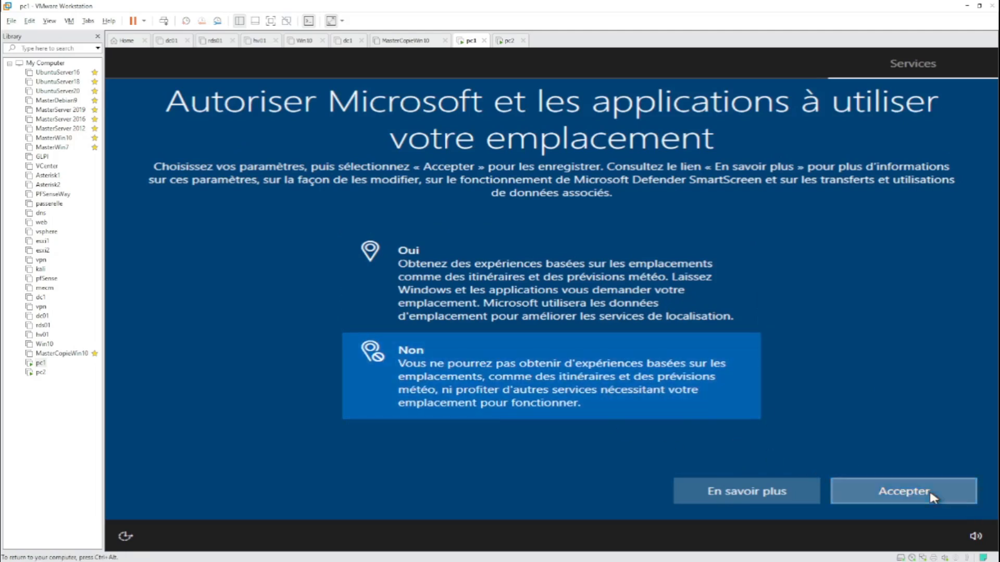
{"action": "left_click", "coordinate": [585, 372]}
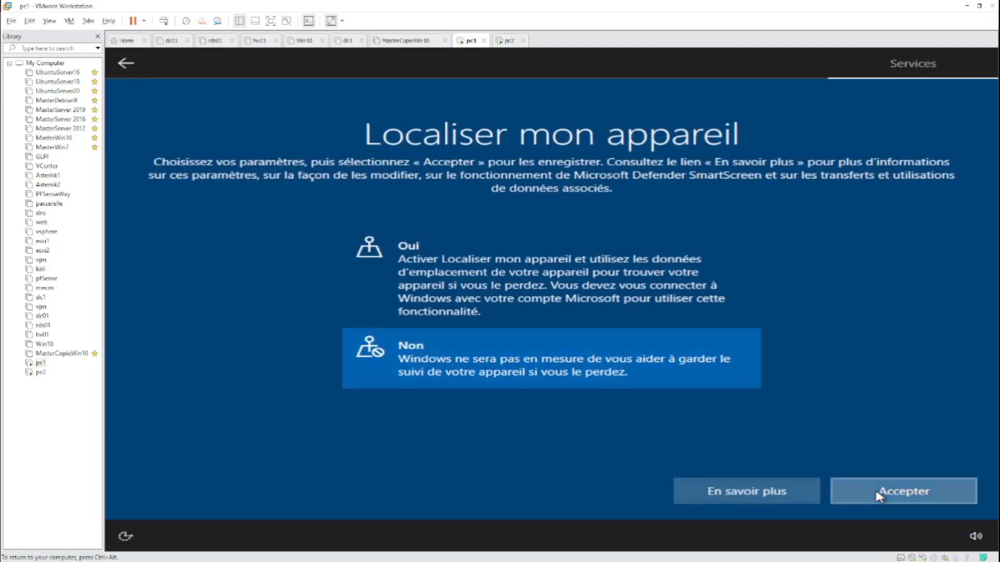
{"action": "left_click", "coordinate": [875, 486]}
- Limit diagnostics to the mandatory data only, and answer Non to improving handwriting and typing
{"action": "scroll", "coordinate": [549, 366], "scroll_direction": "down", "scroll_amount": 2}
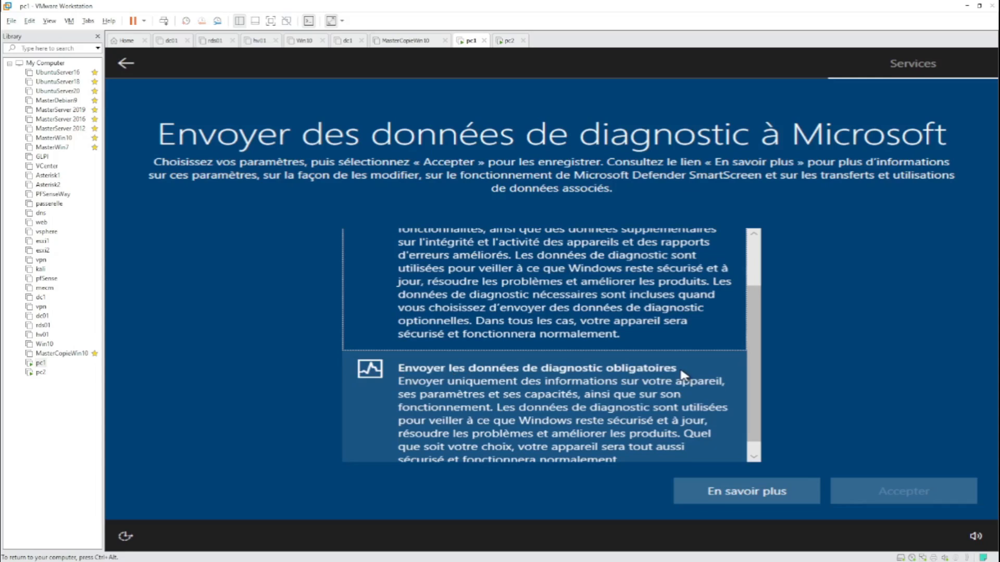
{"action": "left_click", "coordinate": [676, 436]}
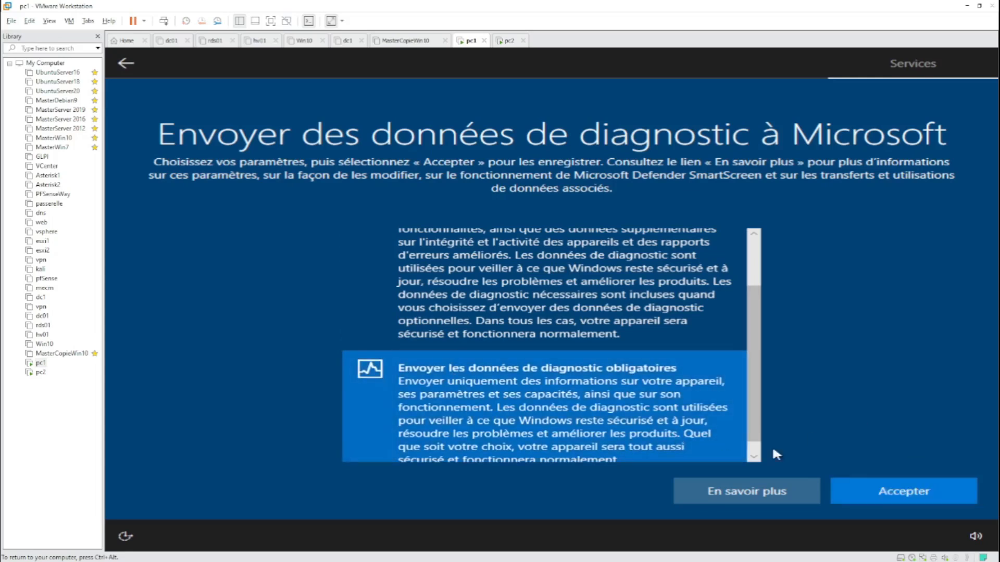
{"action": "left_click", "coordinate": [904, 492]}
{"action": "left_click", "coordinate": [529, 391]}
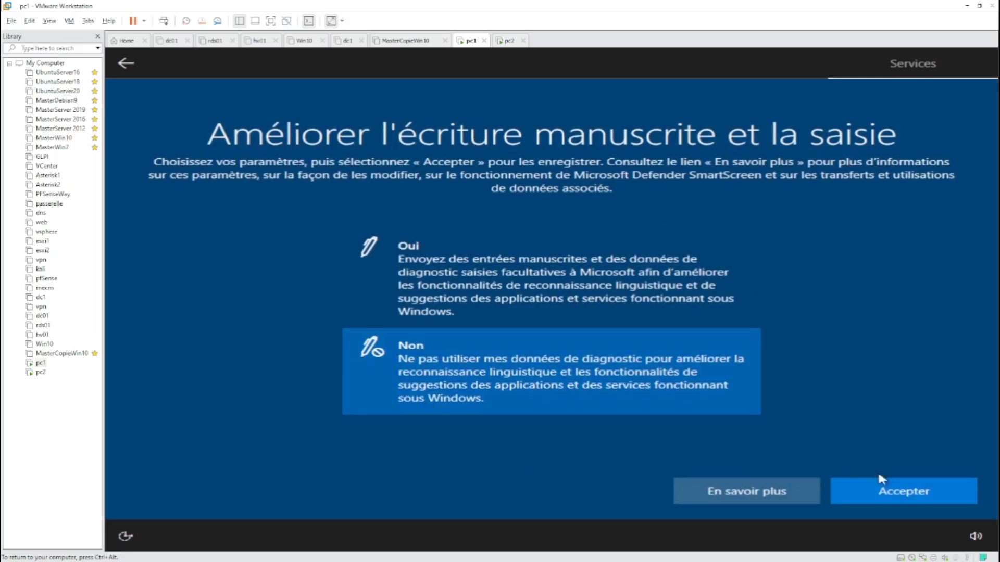
{"action": "left_click", "coordinate": [892, 490]}
- Answer Non to personalised experiences from diagnostic data and to apps using the advertising identifier
{"action": "left_click", "coordinate": [628, 377]}
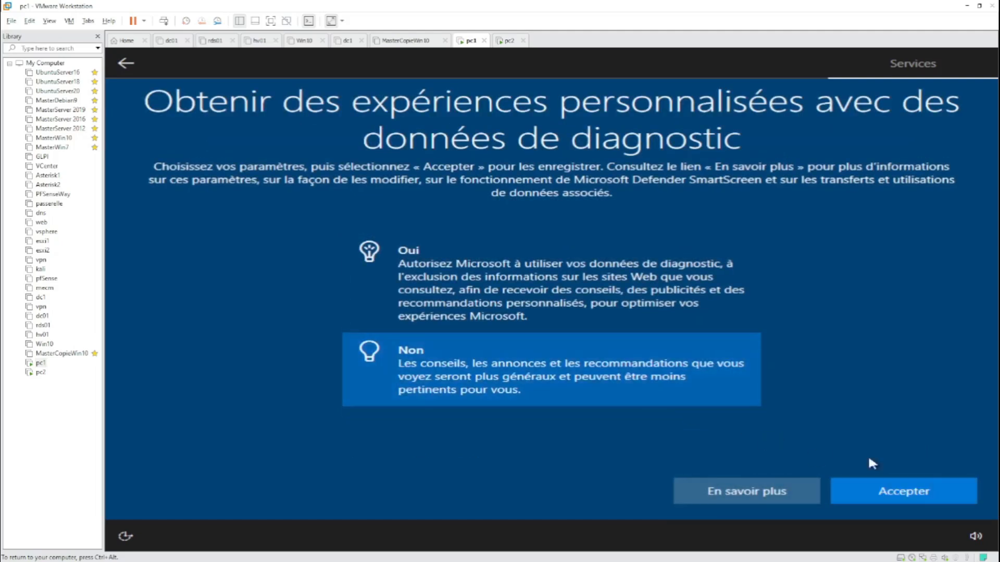
{"action": "left_click", "coordinate": [914, 492]}
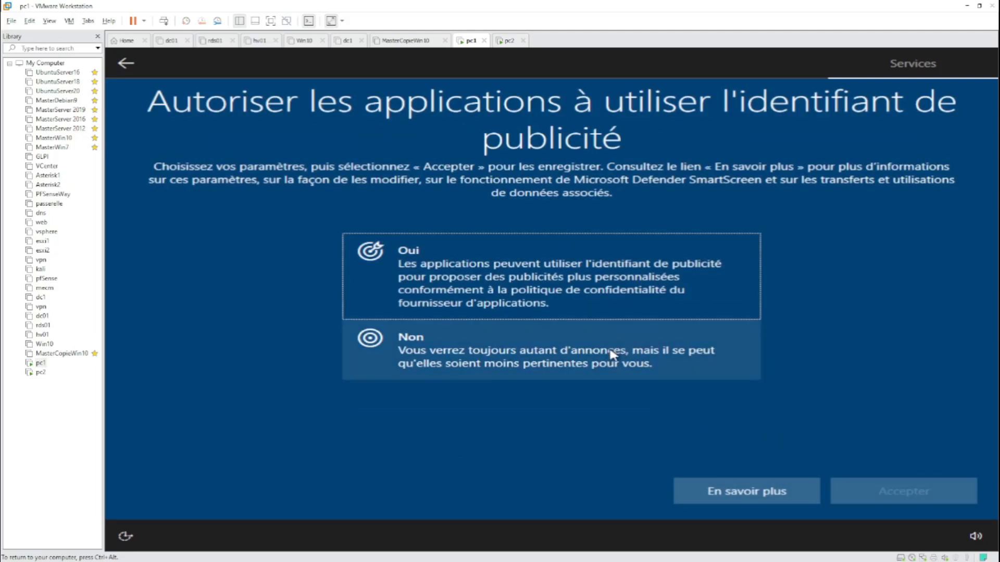
{"action": "left_click", "coordinate": [612, 355]}
{"action": "left_click", "coordinate": [891, 489]}
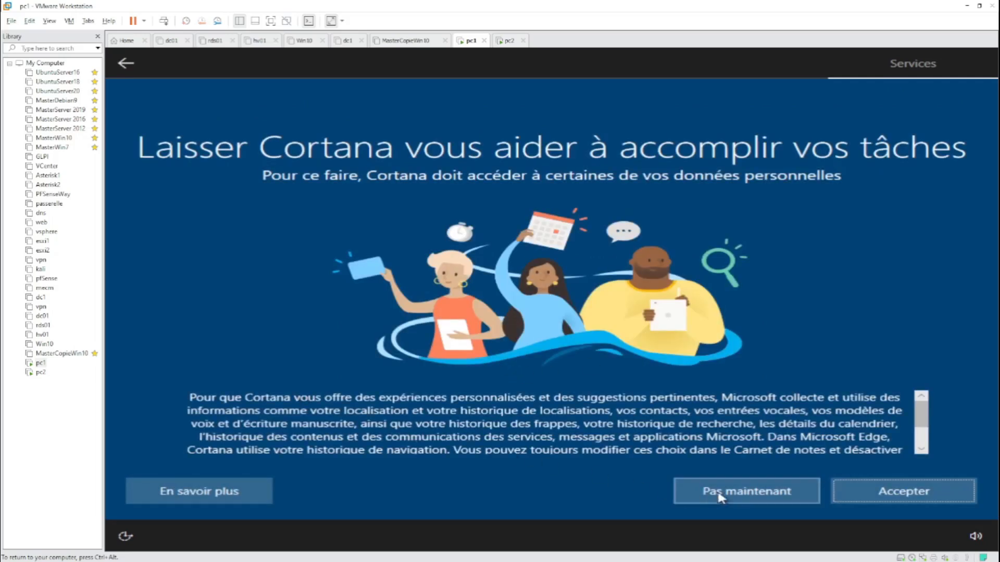
- Decline Cortana's help on pc1 and switch to the pc2 virtual machine
{"action": "left_click", "coordinate": [732, 492]}
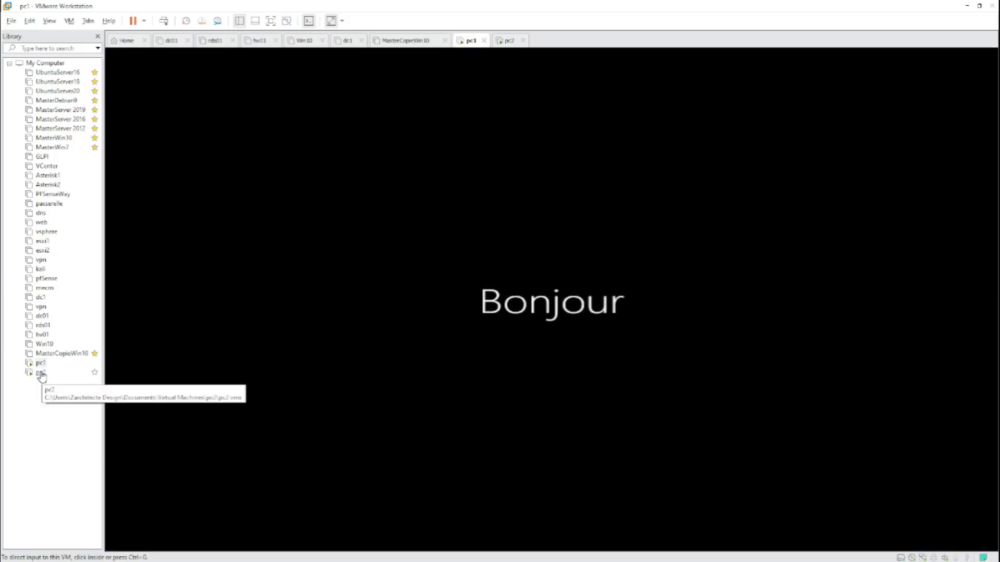
{"action": "left_click", "coordinate": [41, 373]}
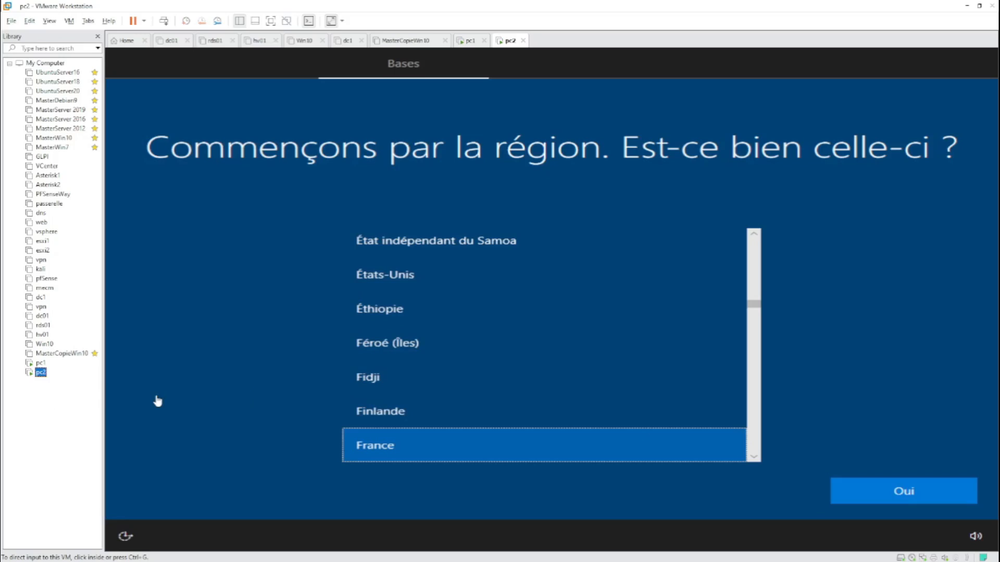
- Accept France as pc2's region with the proposed keyboard layout, and skip adding a second layout
{"action": "left_click", "coordinate": [952, 492]}
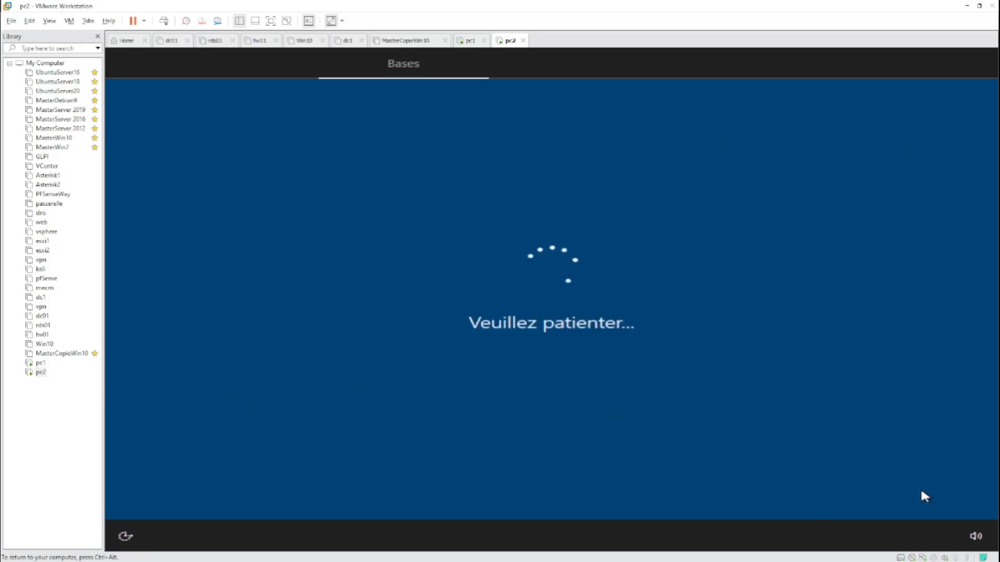
{"action": "left_click", "coordinate": [921, 493]}
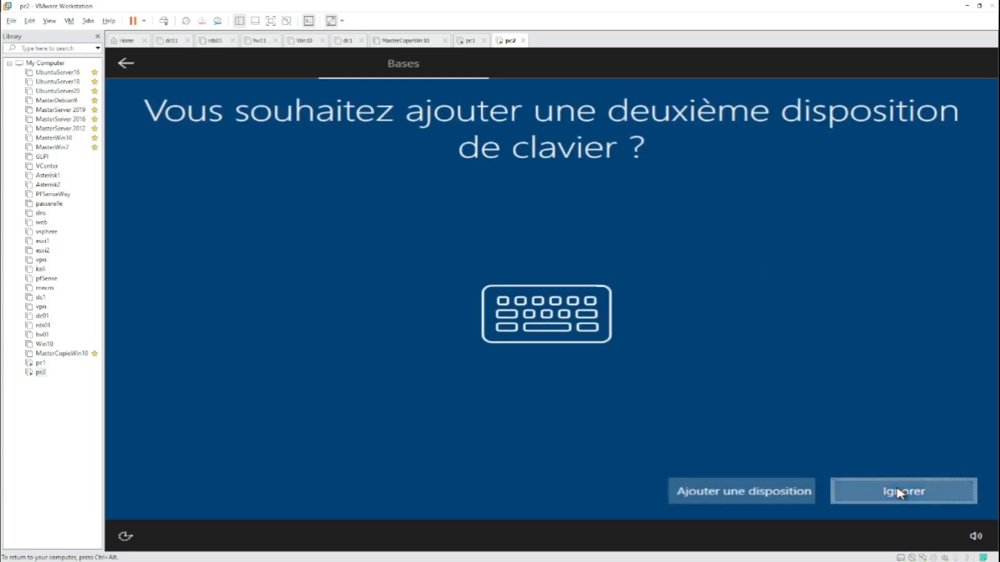
{"action": "left_click", "coordinate": [899, 492]}
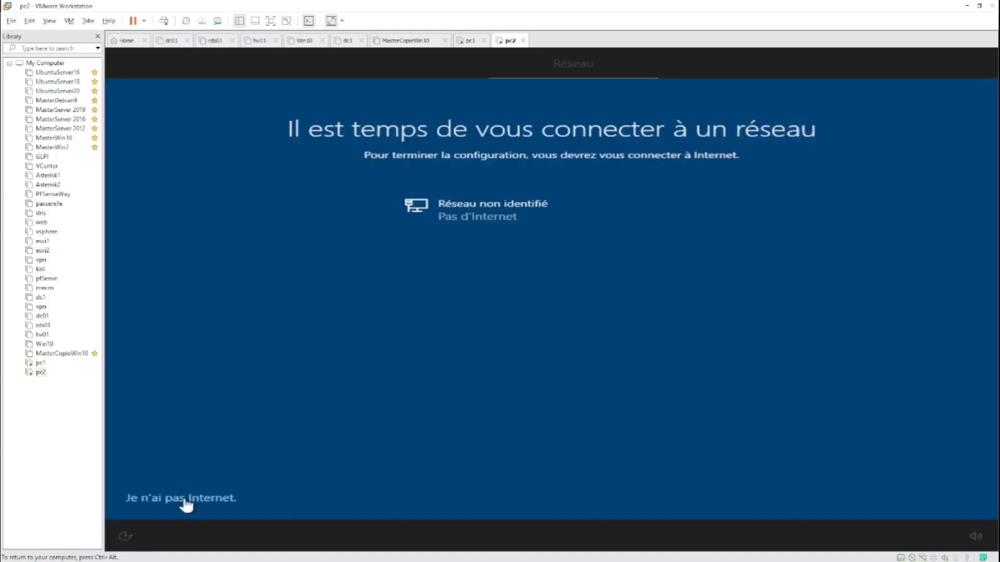
- Continue with the limited installation without Internet on pc2 and accept the Windows 10 licence agreement
{"action": "left_click", "coordinate": [185, 500]}
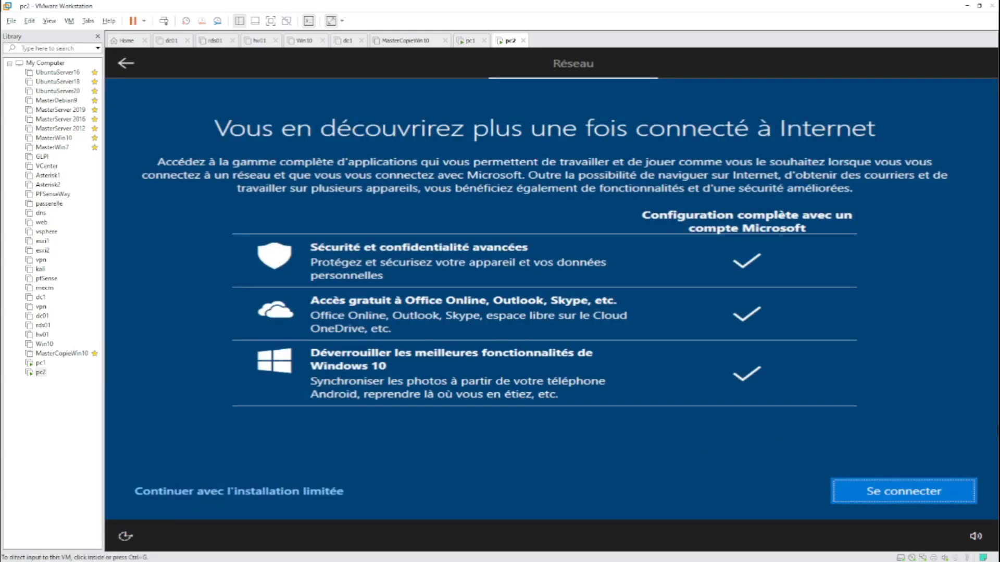
{"action": "left_click", "coordinate": [302, 492]}
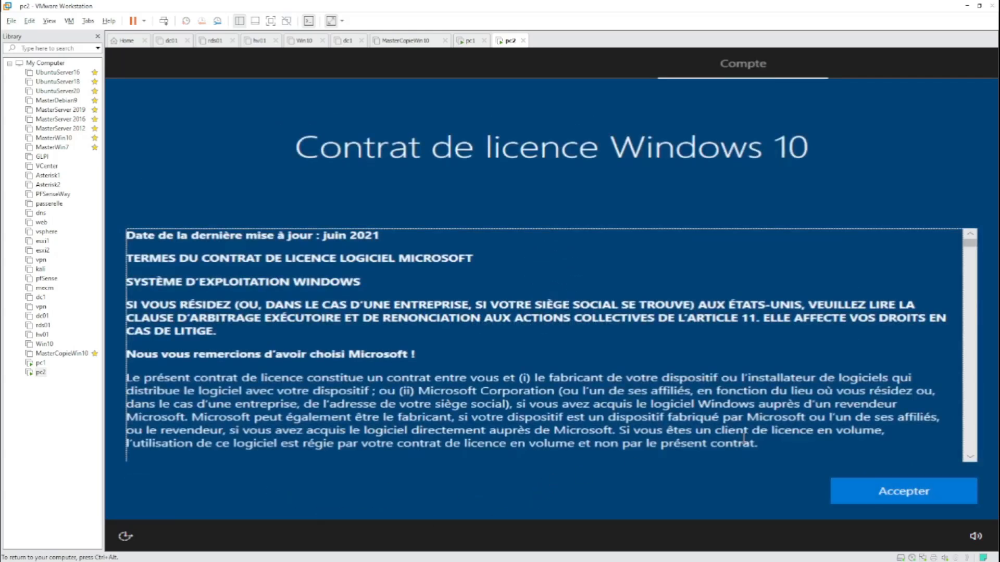
{"action": "left_click", "coordinate": [864, 493]}
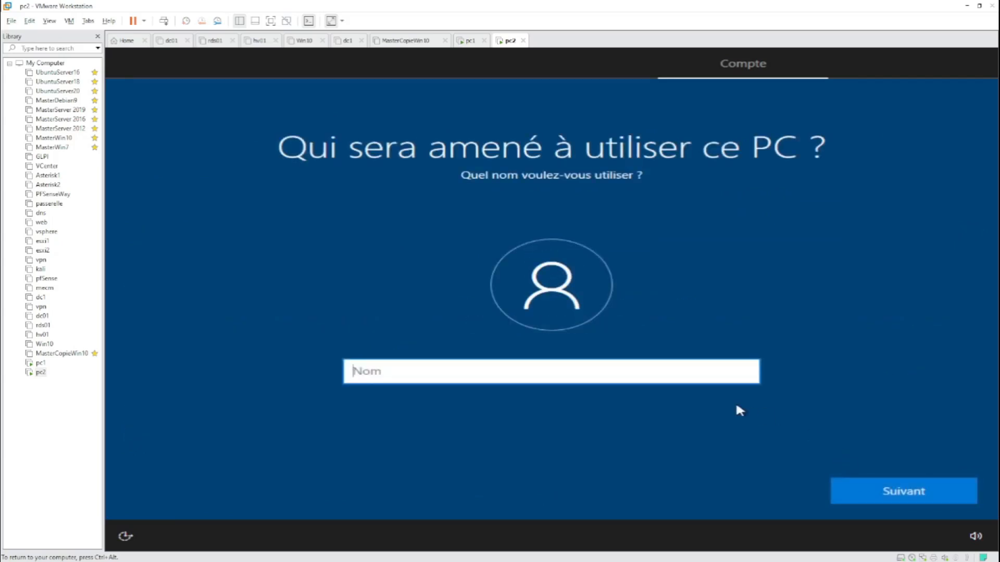
- Enter the local account's user name on pc2, then create and confirm the account password
{"action": "type", "text": "u"}
{"action": "left_click", "coordinate": [945, 489]}
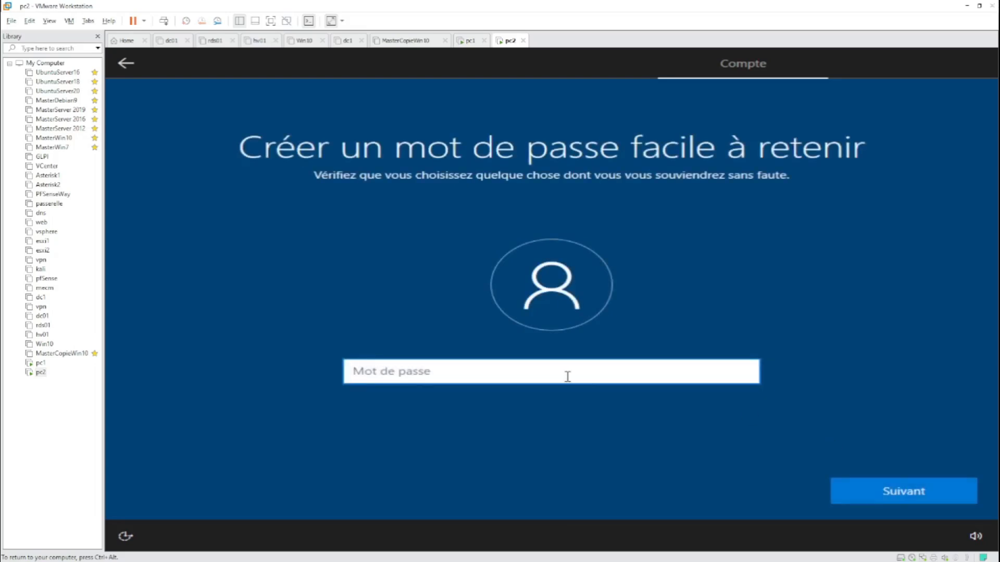
{"action": "type", "text": "u"}
{"action": "left_click", "coordinate": [888, 482]}
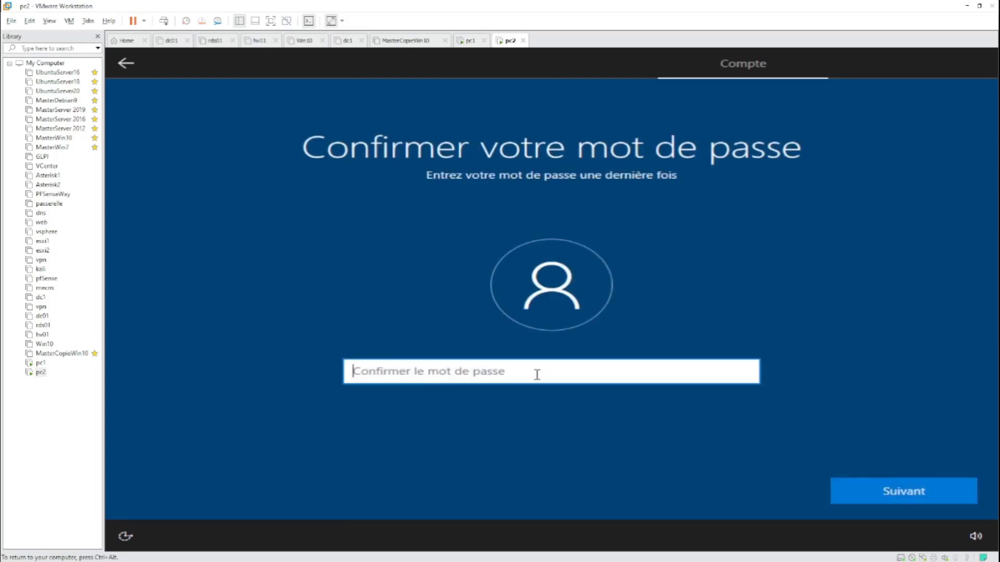
{"action": "type", "text": "u"}
{"action": "left_click", "coordinate": [863, 491]}
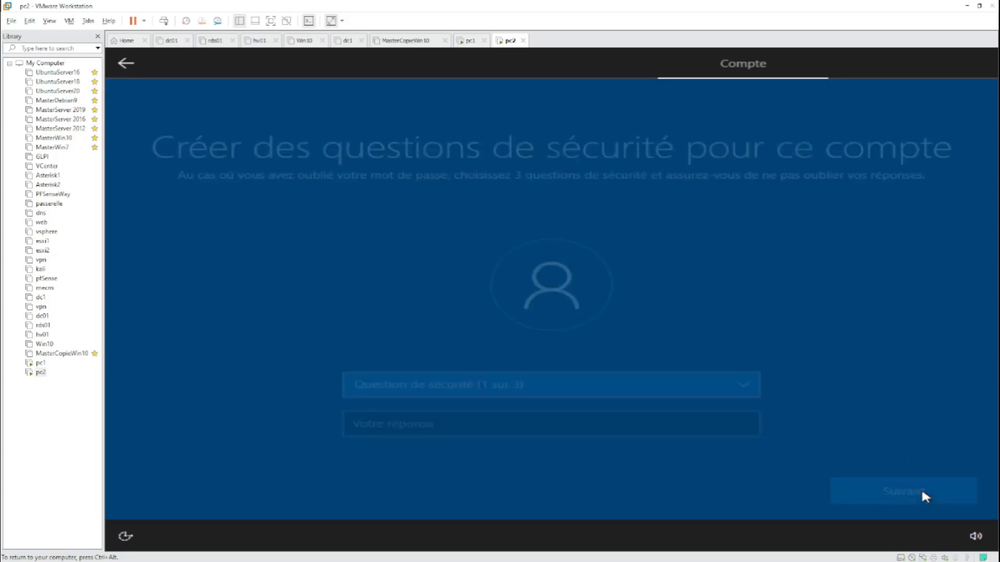
- Choose the first pet's name as security question 1 on pc2 and enter its answer
{"action": "left_click", "coordinate": [743, 385]}
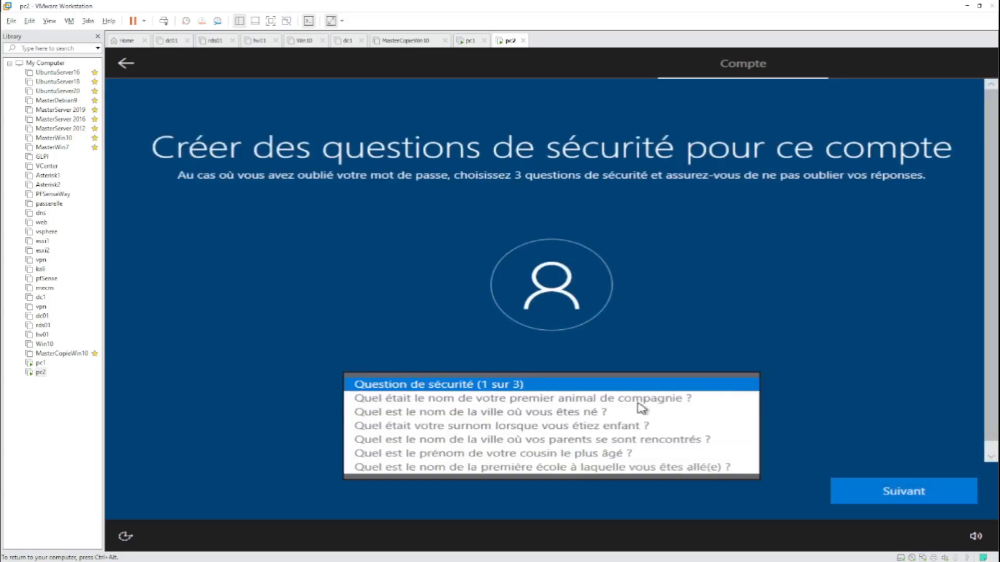
{"action": "left_click", "coordinate": [592, 401]}
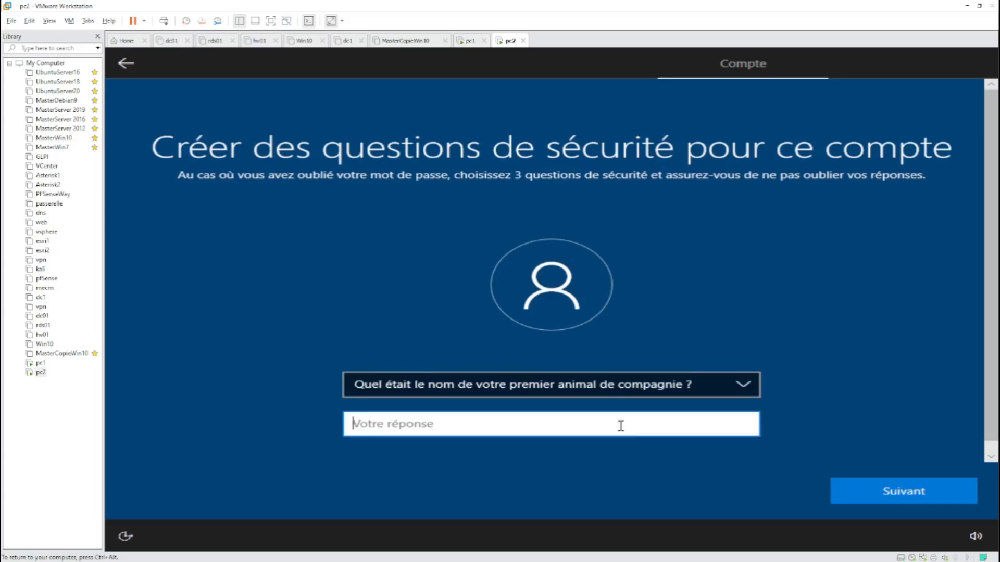
{"action": "type", "text": "1"}
{"action": "left_click", "coordinate": [886, 490]}
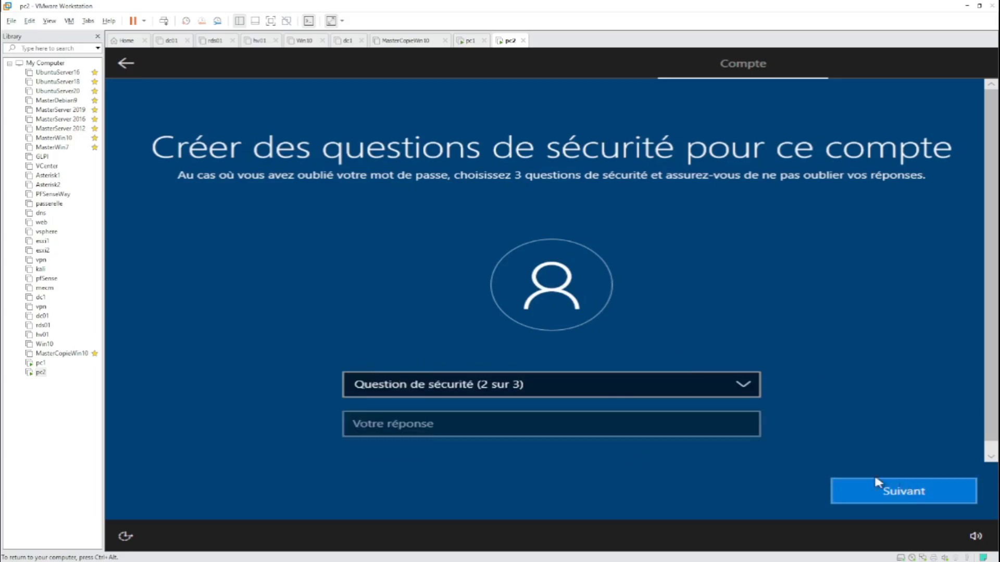
- Choose the city of birth as security question 2 on pc2 and enter its answer
{"action": "left_click", "coordinate": [646, 387]}
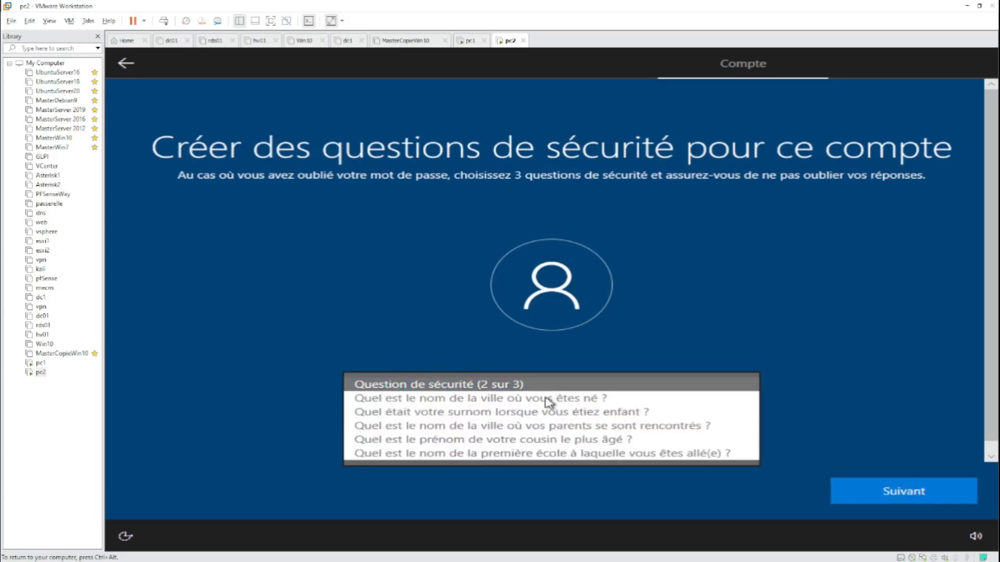
{"action": "key", "text": "Return"}
{"action": "type", "text": "2"}
{"action": "left_click", "coordinate": [855, 495]}
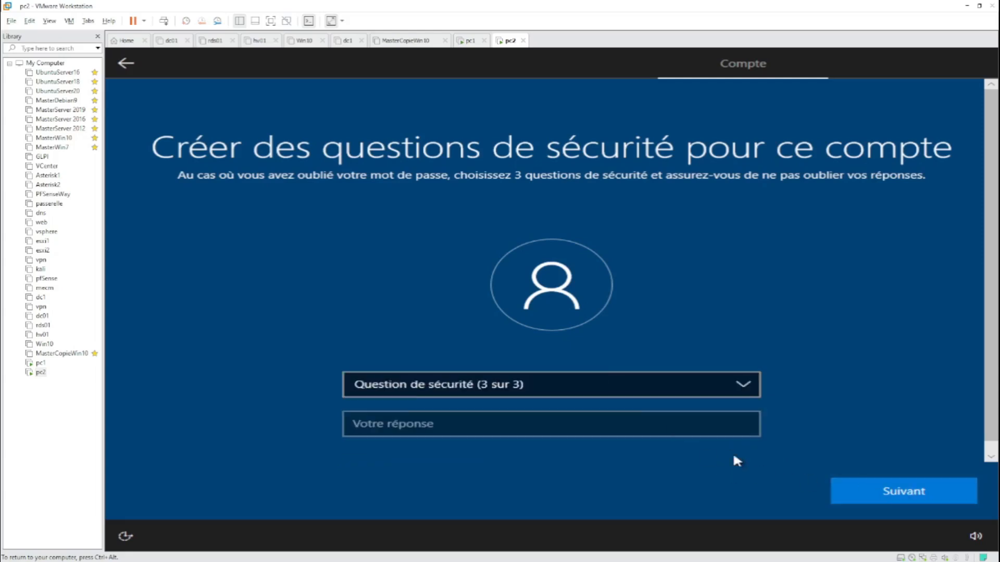
- Choose the childhood nickname as security question 3 on pc2 and enter its answer
{"action": "left_click", "coordinate": [698, 391]}
{"action": "left_click", "coordinate": [545, 400]}
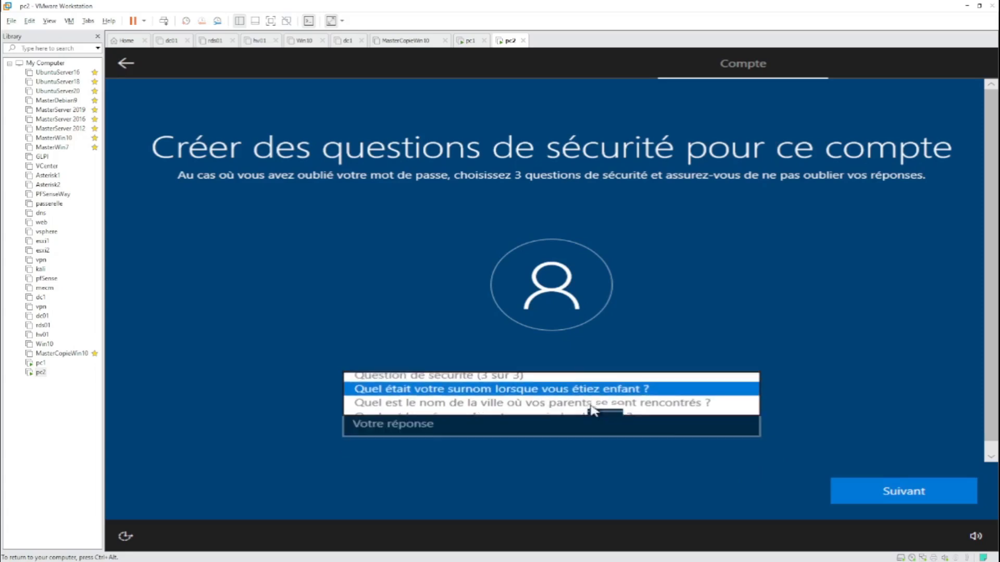
{"action": "left_click", "coordinate": [633, 430]}
{"action": "type", "text": "3"}
{"action": "left_click", "coordinate": [874, 491]}
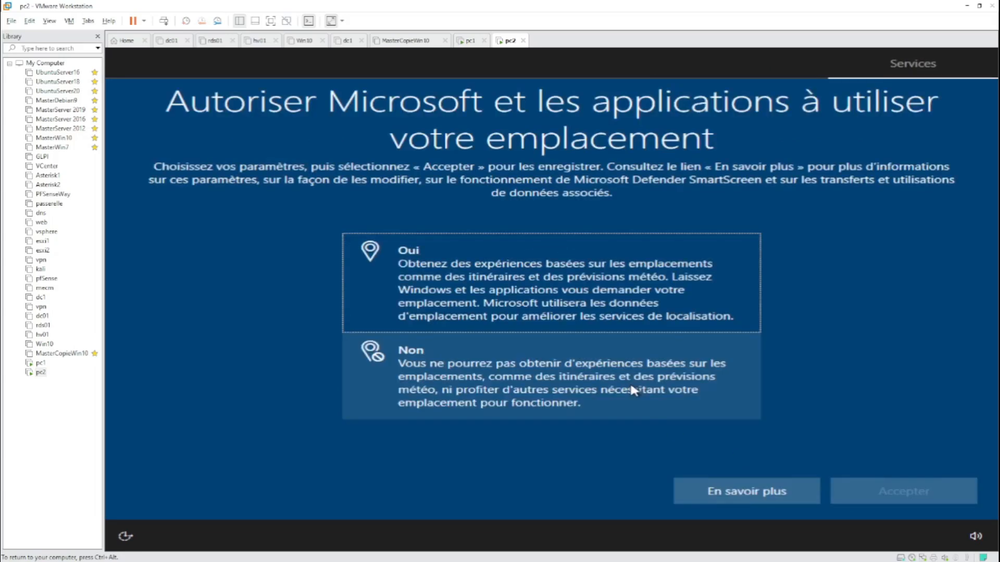
- Answer Non on pc2 to location access for Microsoft and apps and to locating the device
{"action": "left_click", "coordinate": [657, 412]}
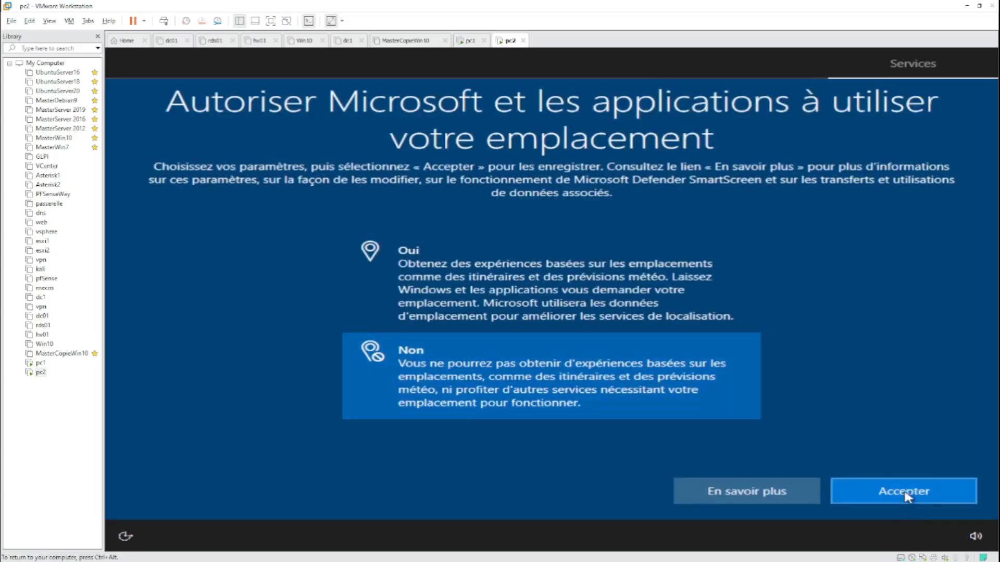
{"action": "left_click", "coordinate": [906, 491]}
{"action": "left_click", "coordinate": [648, 362]}
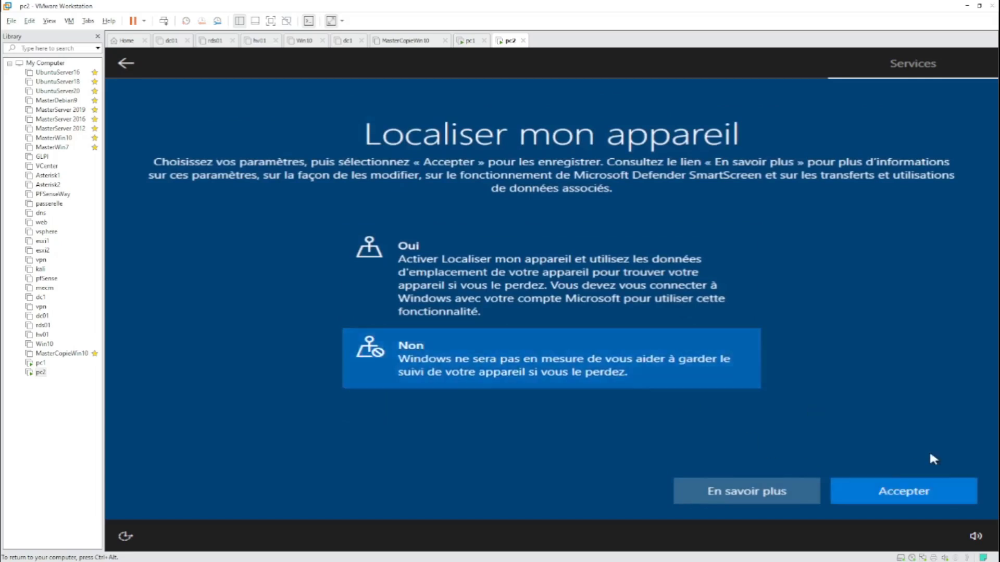
{"action": "left_click", "coordinate": [938, 493]}
- Limit pc2's diagnostics to the mandatory data only, and answer Non to improving handwriting and typing
{"action": "scroll", "coordinate": [570, 359], "scroll_direction": "down", "scroll_amount": 3}
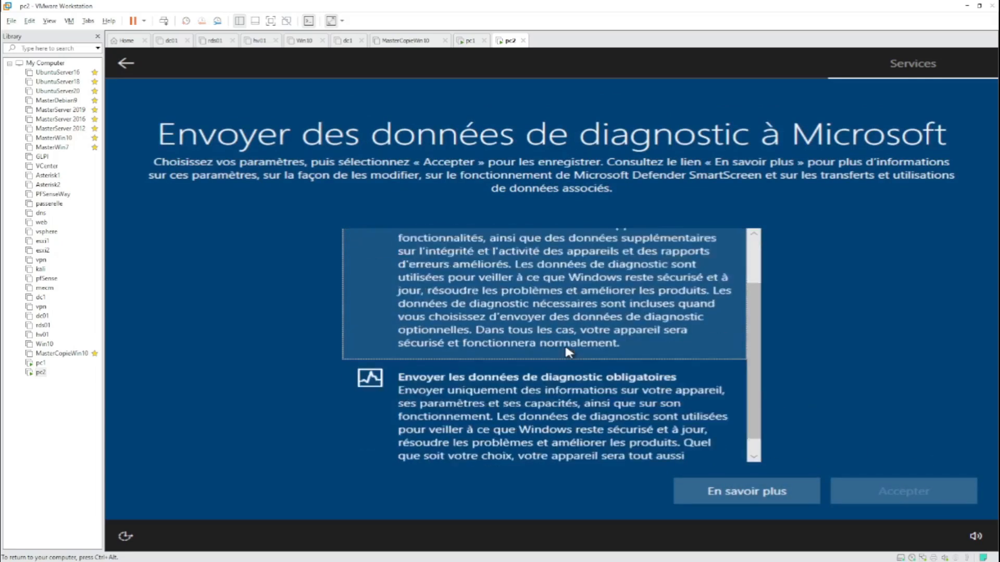
{"action": "left_click", "coordinate": [571, 373]}
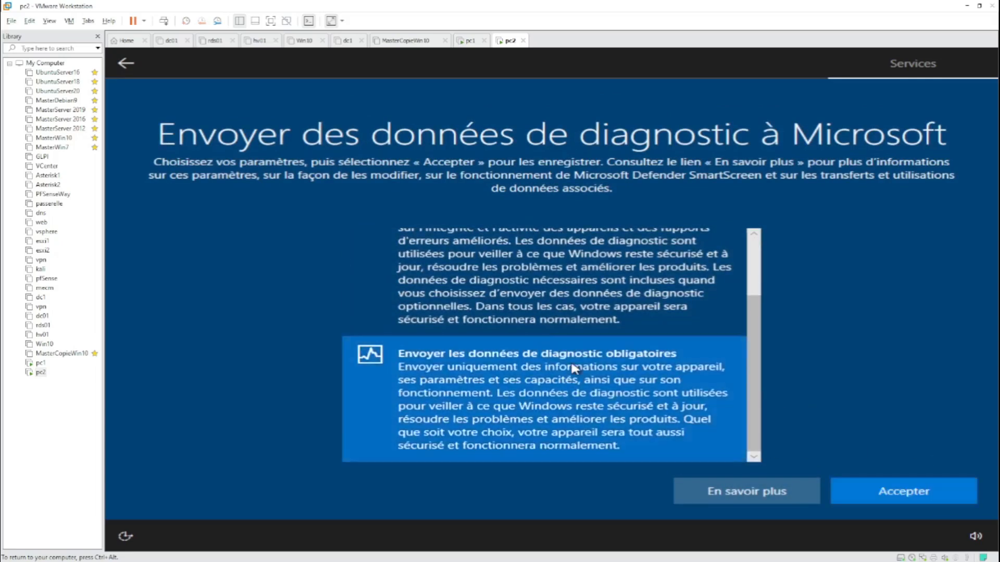
{"action": "left_click", "coordinate": [921, 497]}
{"action": "left_click", "coordinate": [644, 377]}
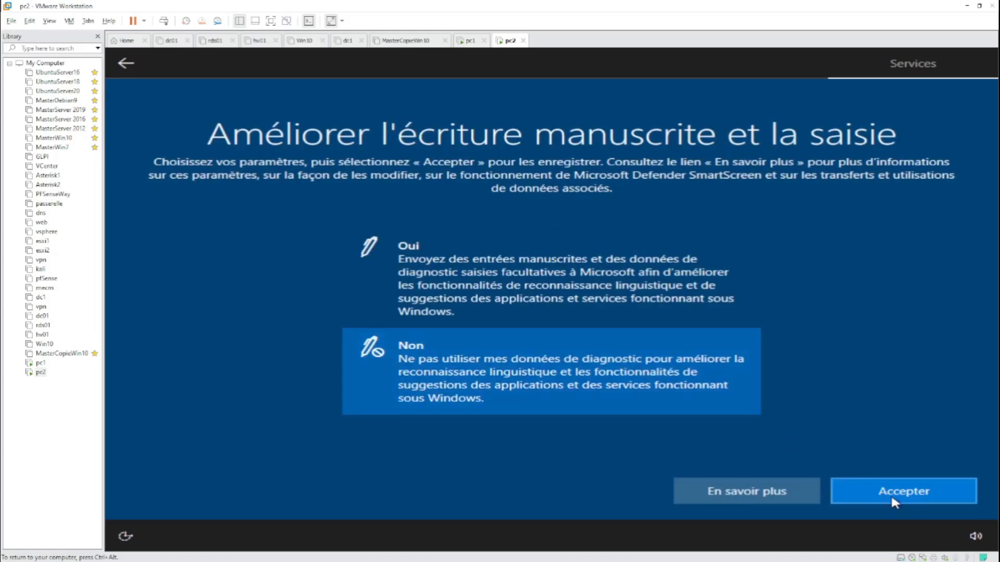
{"action": "left_click", "coordinate": [891, 494]}
- Answer Non on pc2 to personalised experiences from diagnostic data and to apps using the advertising identifier
{"action": "left_click", "coordinate": [671, 386]}
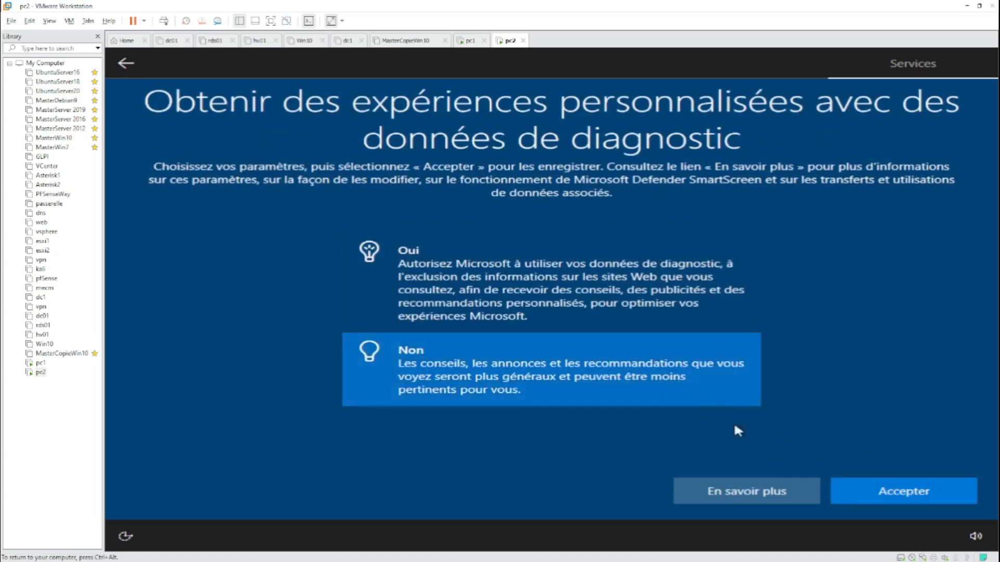
{"action": "left_click", "coordinate": [859, 495]}
{"action": "left_click", "coordinate": [677, 367]}
{"action": "left_click", "coordinate": [916, 495]}
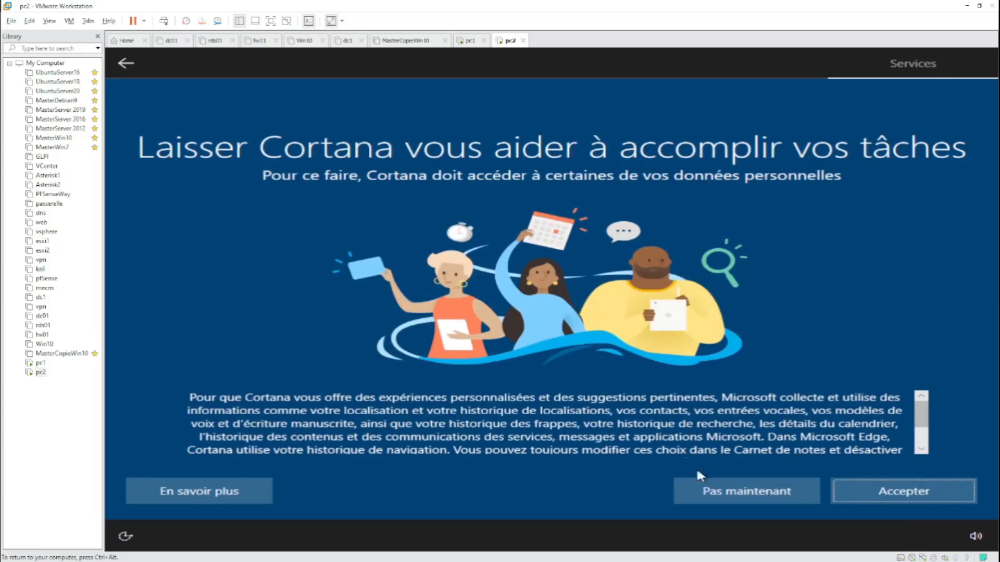
- Decline Cortana's help on pc2 and release keyboard and mouse control from the virtual machine
{"action": "left_click", "coordinate": [732, 498]}
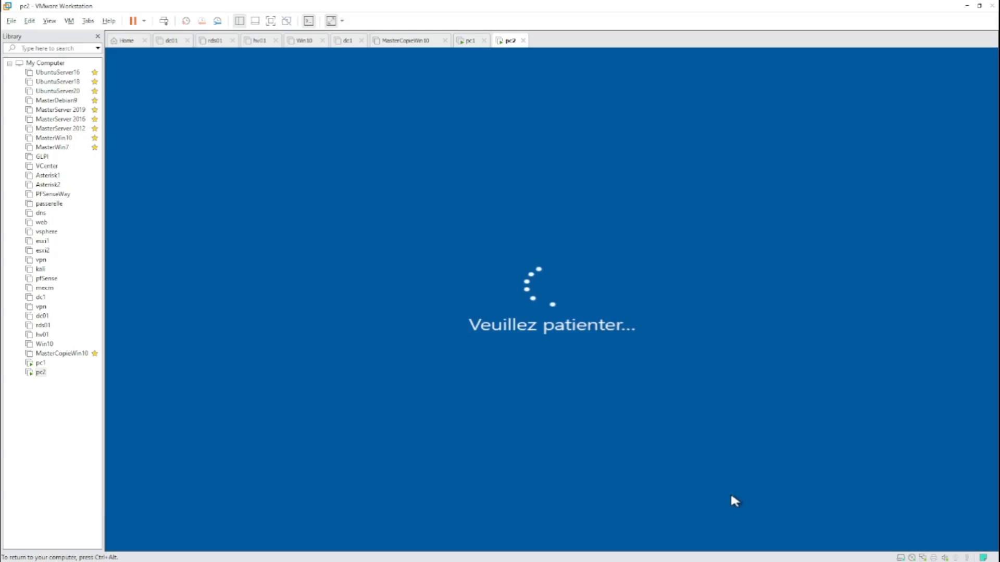
{"action": "key", "text": "ctrl+alt"}
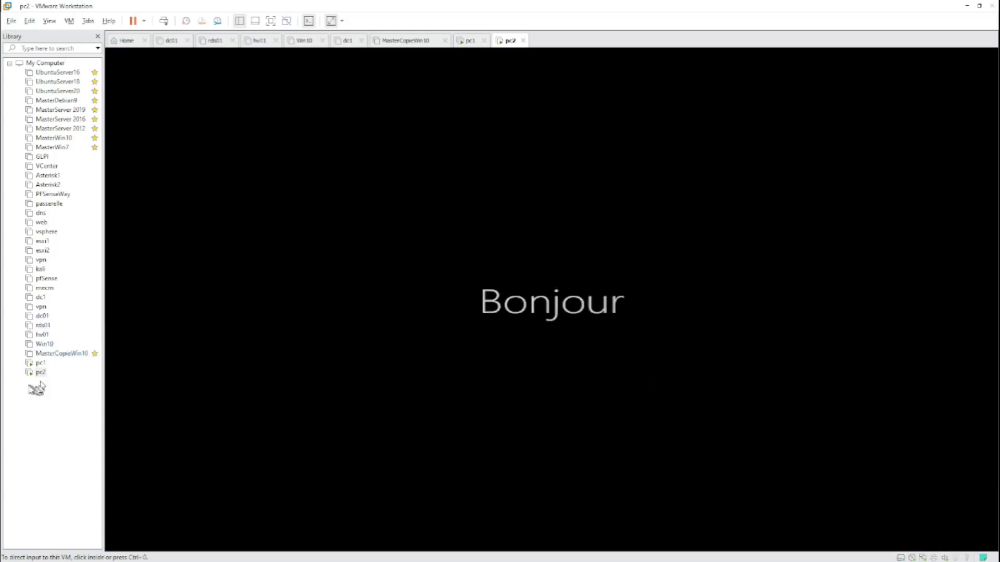
- Postpone the Microsoft Edge introduction on pc1's desktop and check the setup progress of pc2
{"action": "left_click", "coordinate": [40, 363]}
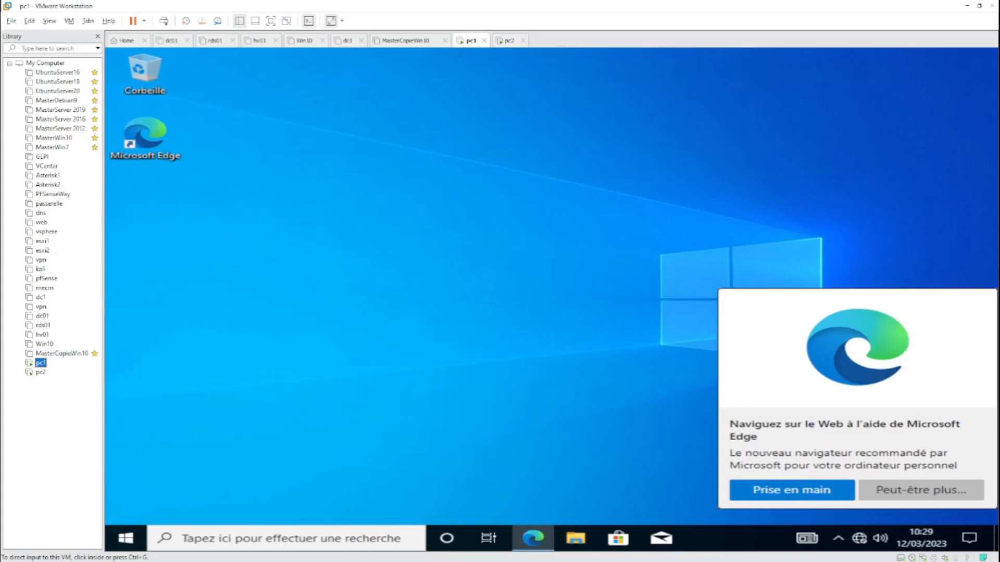
{"action": "left_click", "coordinate": [896, 488]}
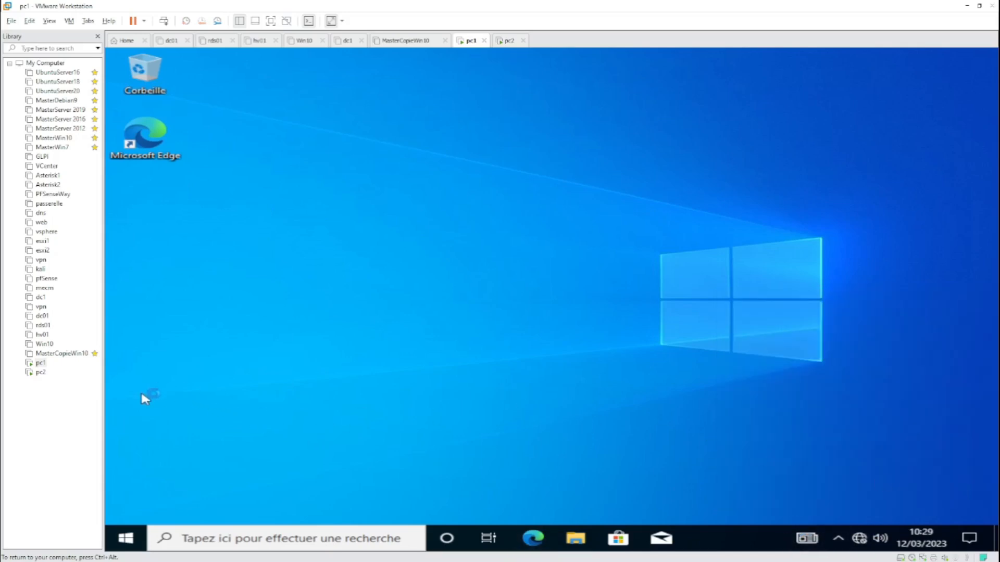
{"action": "left_click", "coordinate": [39, 373]}
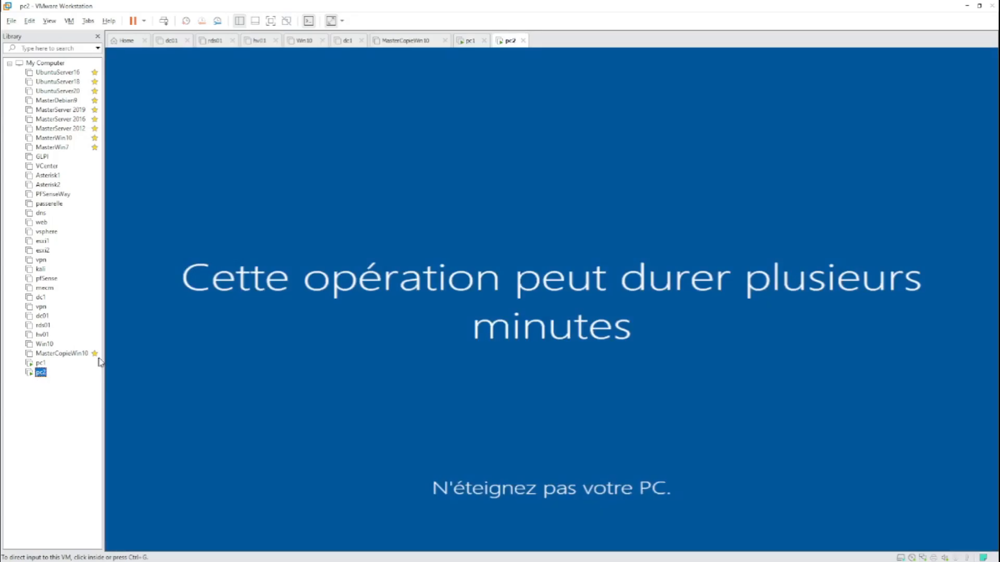
- Open the À propos page of pc1's system settings and check its device specifications
{"action": "left_click", "coordinate": [40, 363]}
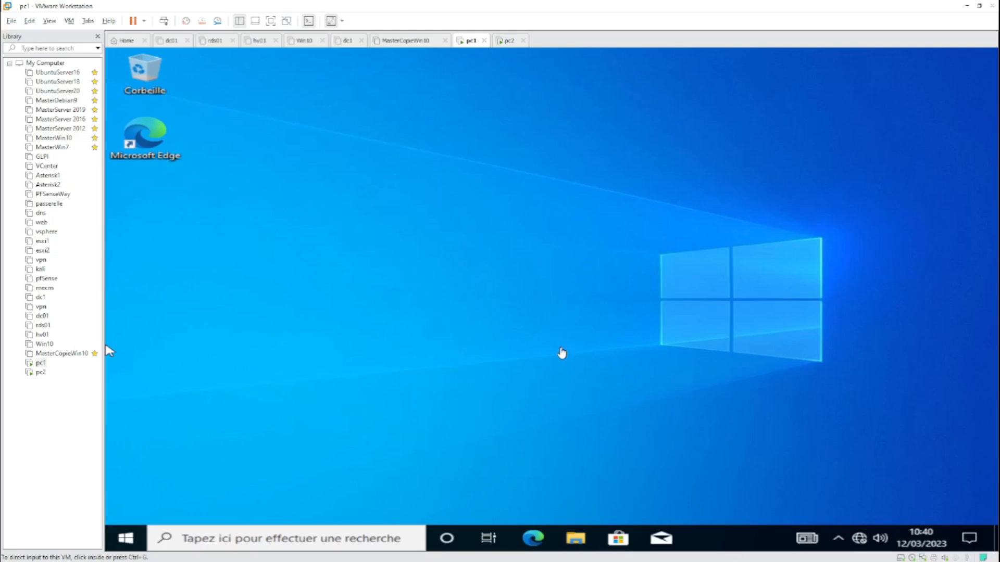
{"action": "left_click", "coordinate": [108, 350]}
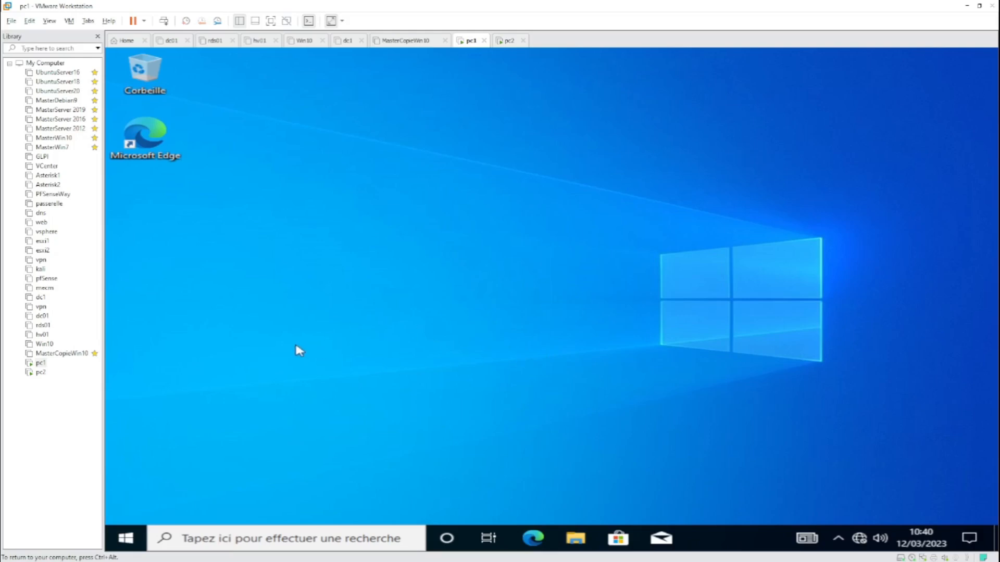
{"action": "left_click", "coordinate": [126, 534]}
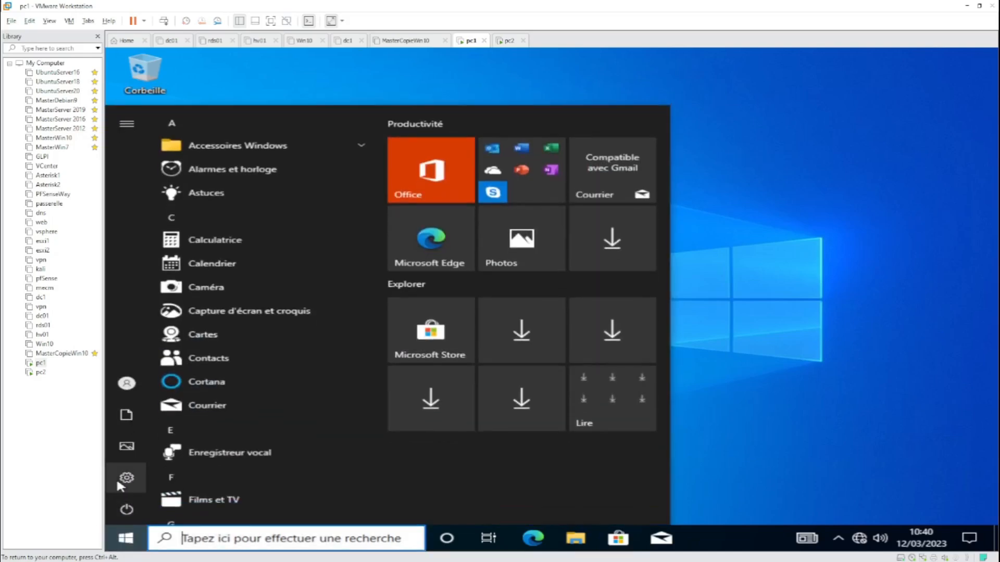
{"action": "left_click", "coordinate": [118, 476]}
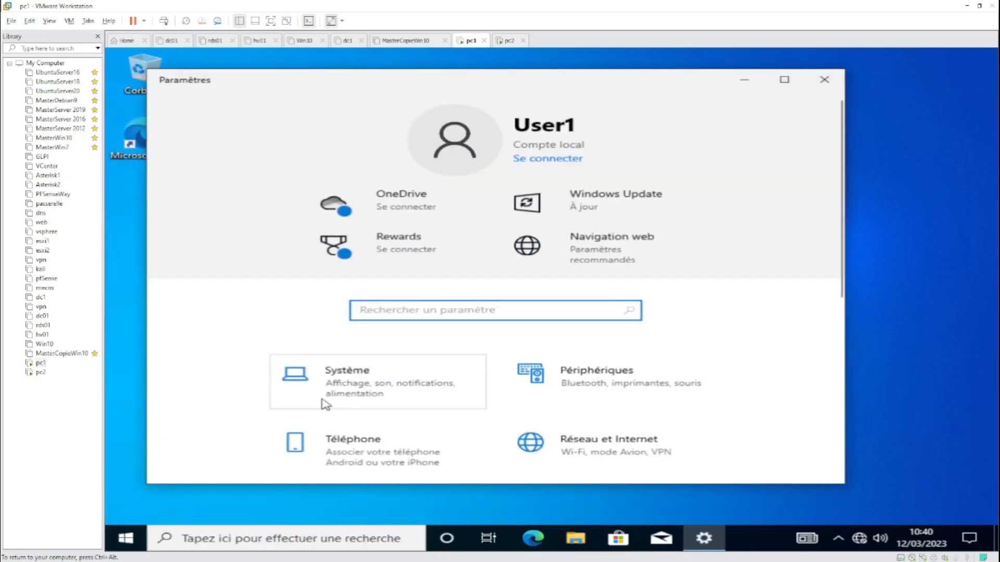
{"action": "left_click", "coordinate": [326, 392]}
{"action": "scroll", "coordinate": [268, 383], "scroll_direction": "down", "scroll_amount": 4}
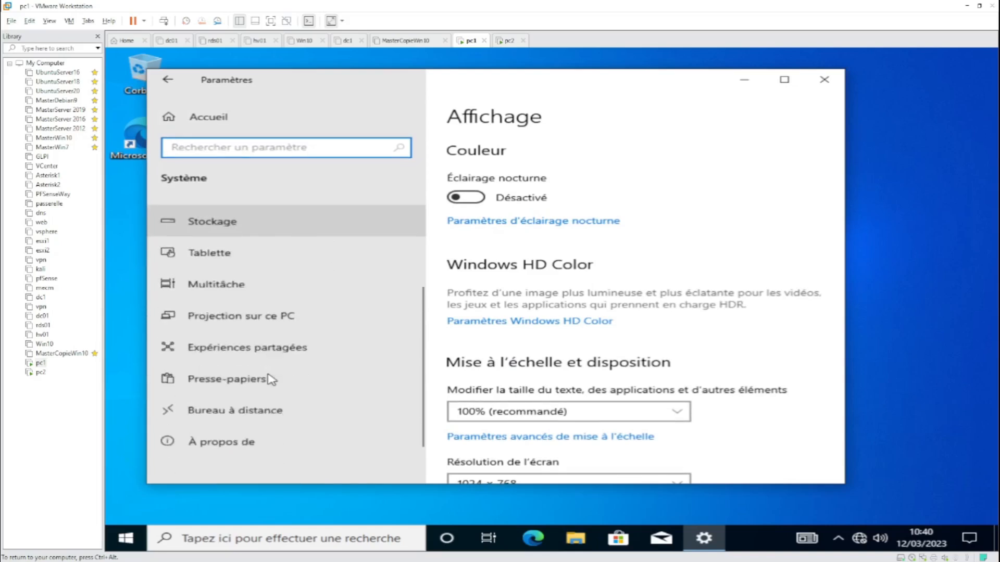
{"action": "left_click", "coordinate": [253, 413]}
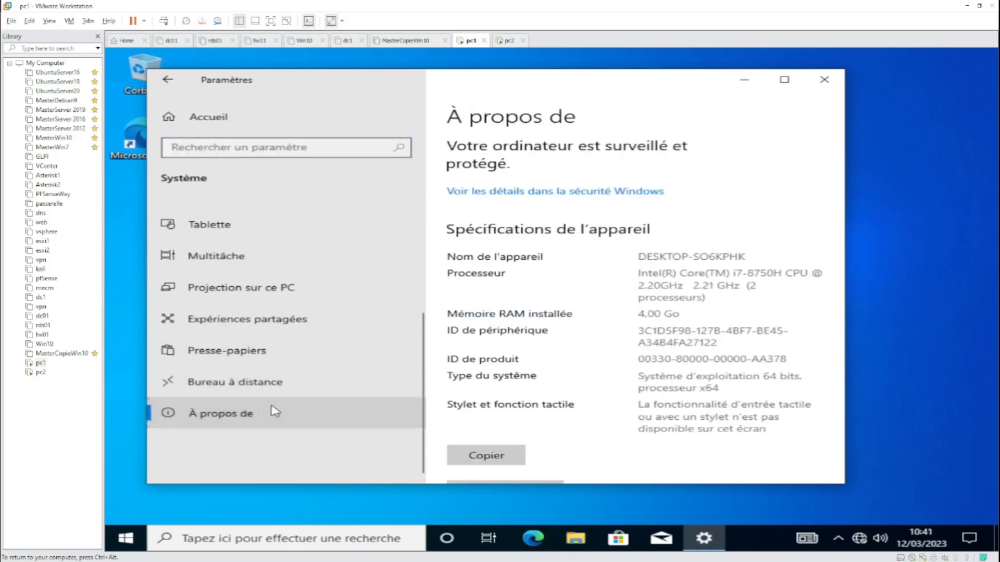
{"action": "scroll", "coordinate": [573, 365], "scroll_direction": "down", "scroll_amount": 3}
{"action": "scroll", "coordinate": [532, 364], "scroll_direction": "up", "scroll_amount": 3}
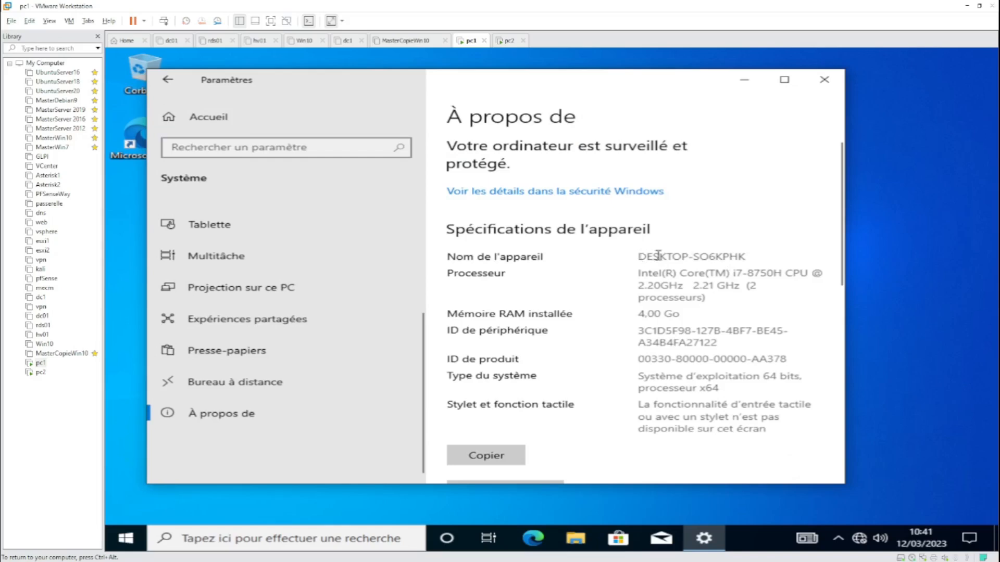
- Rename the computer in the pc1 virtual machine to pc1 and restart it immediately to apply the new name
{"action": "scroll", "coordinate": [528, 347], "scroll_direction": "down", "scroll_amount": 6}
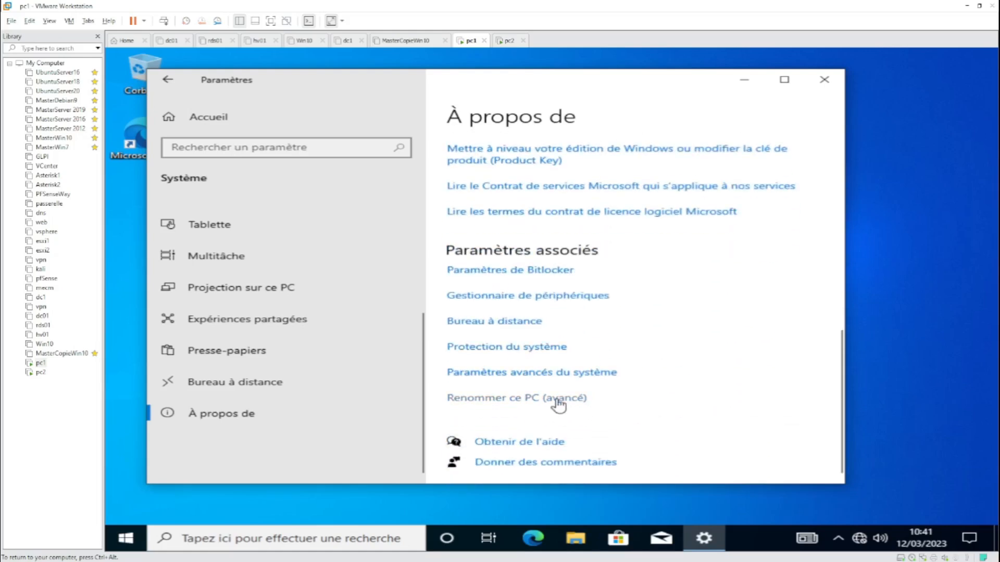
{"action": "left_click", "coordinate": [558, 399]}
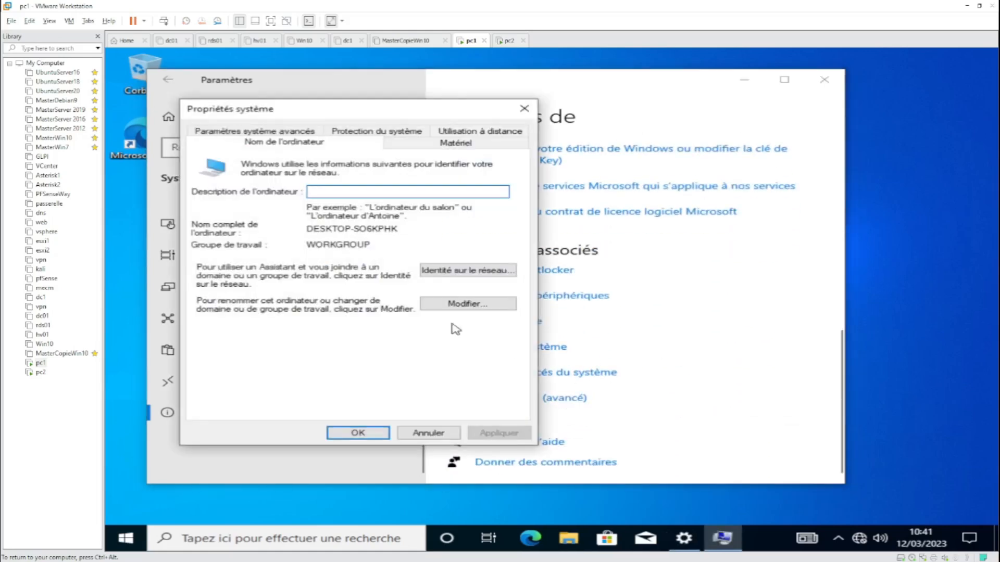
{"action": "left_click", "coordinate": [453, 305]}
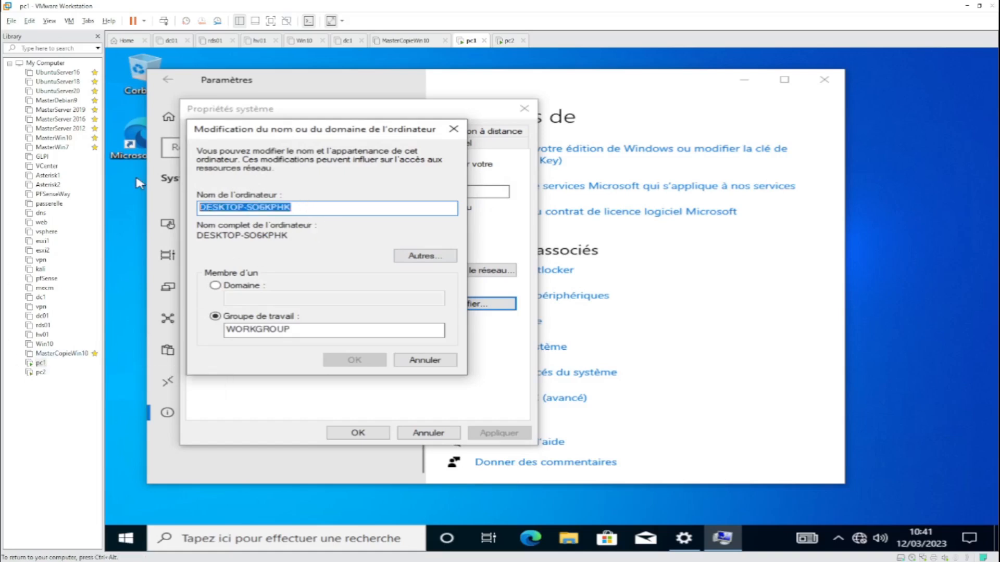
{"action": "type", "text": "pc1"}
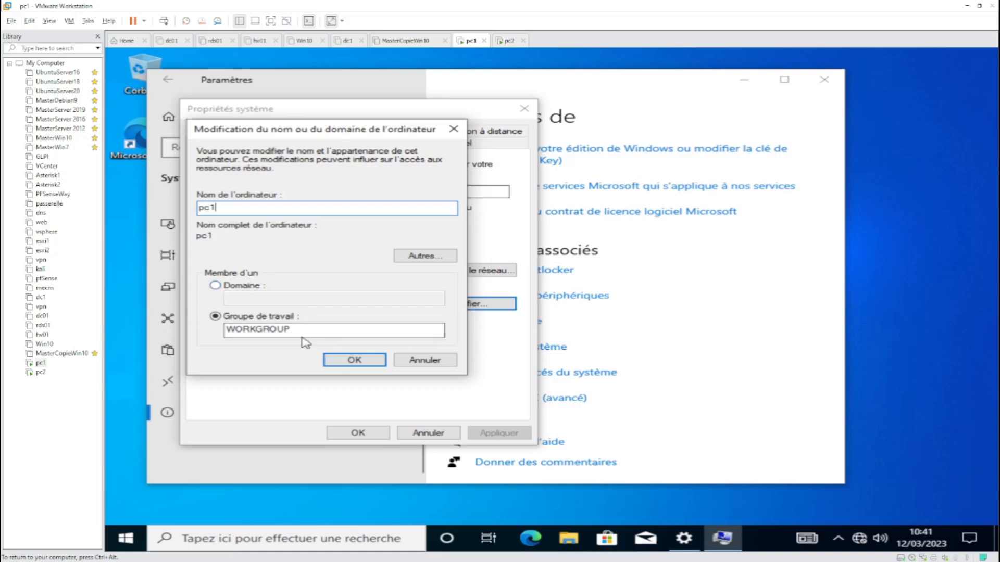
{"action": "left_click", "coordinate": [350, 361]}
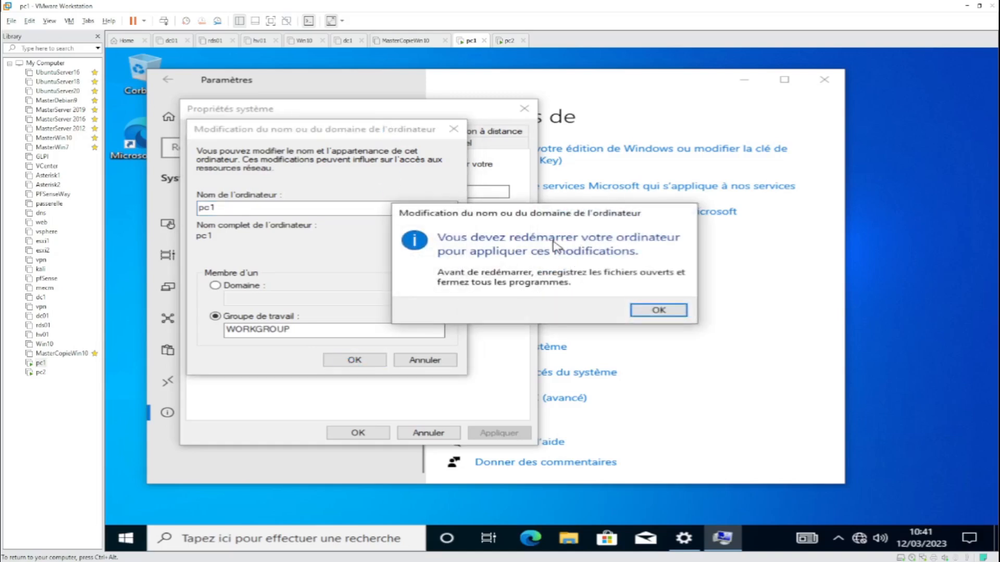
{"action": "left_click", "coordinate": [662, 311]}
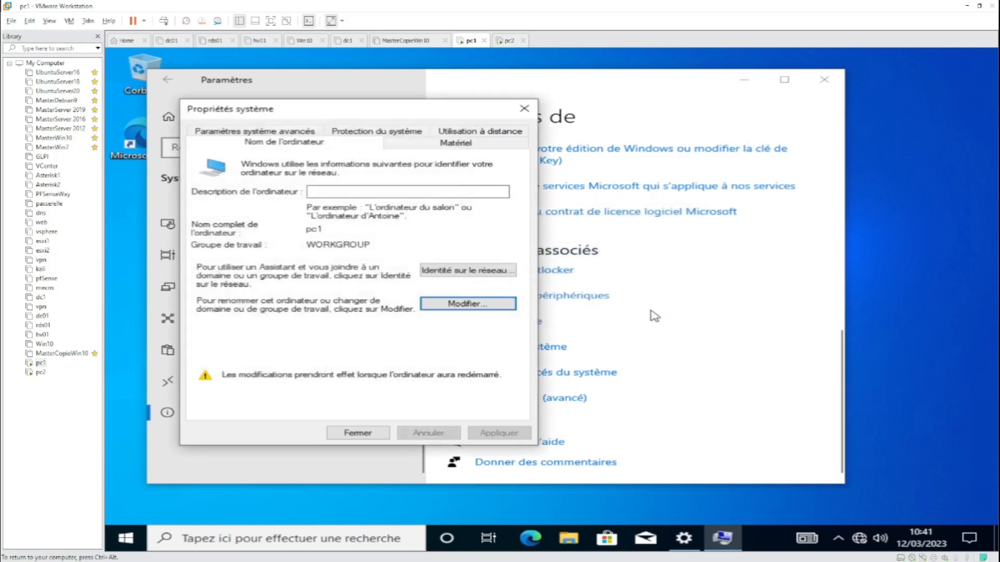
{"action": "left_click", "coordinate": [380, 435]}
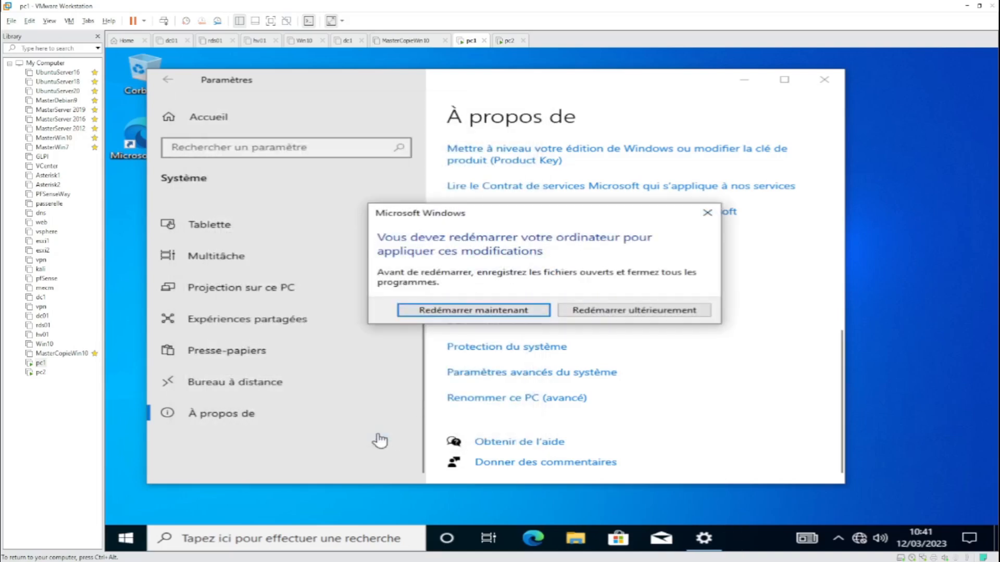
{"action": "left_click", "coordinate": [494, 312]}
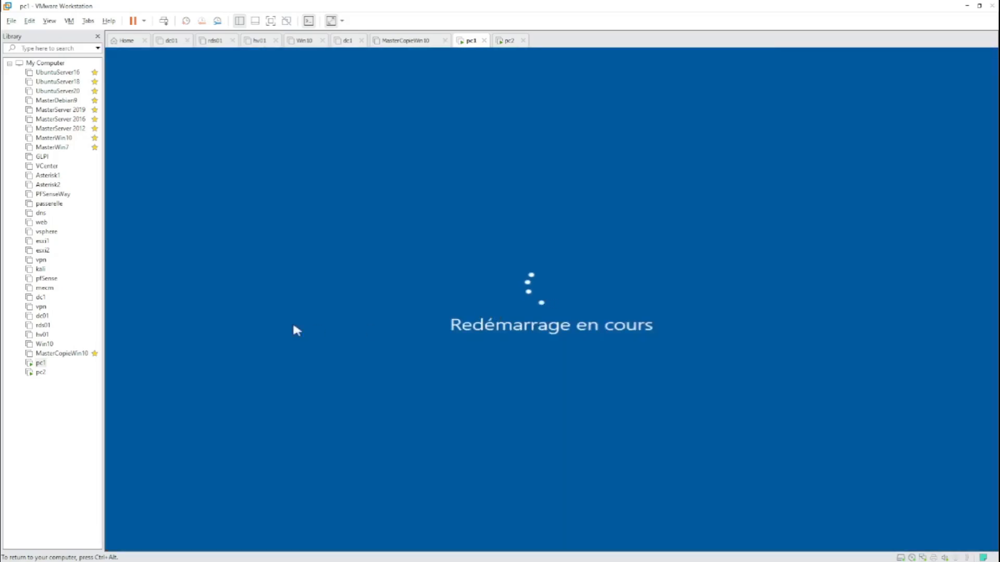
- Switch to the pc2 virtual machine and open the À propos page of its system settings
{"action": "left_click", "coordinate": [42, 374]}
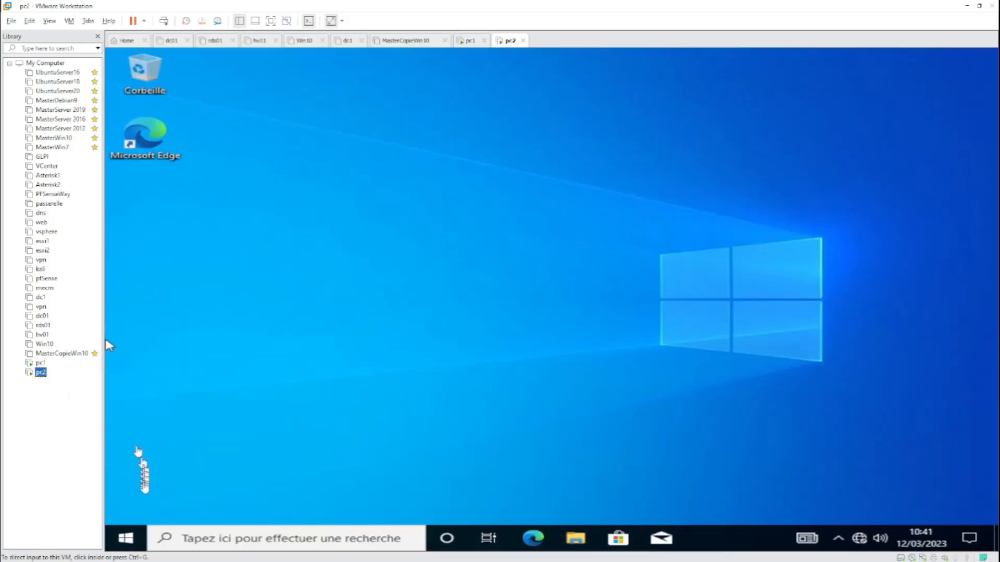
{"action": "left_click", "coordinate": [127, 539]}
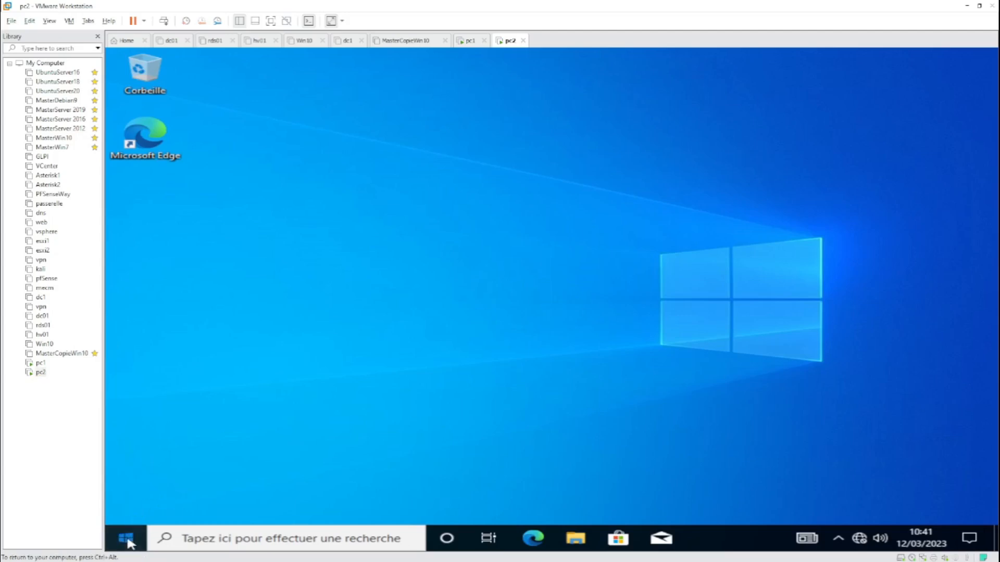
{"action": "left_click", "coordinate": [131, 479]}
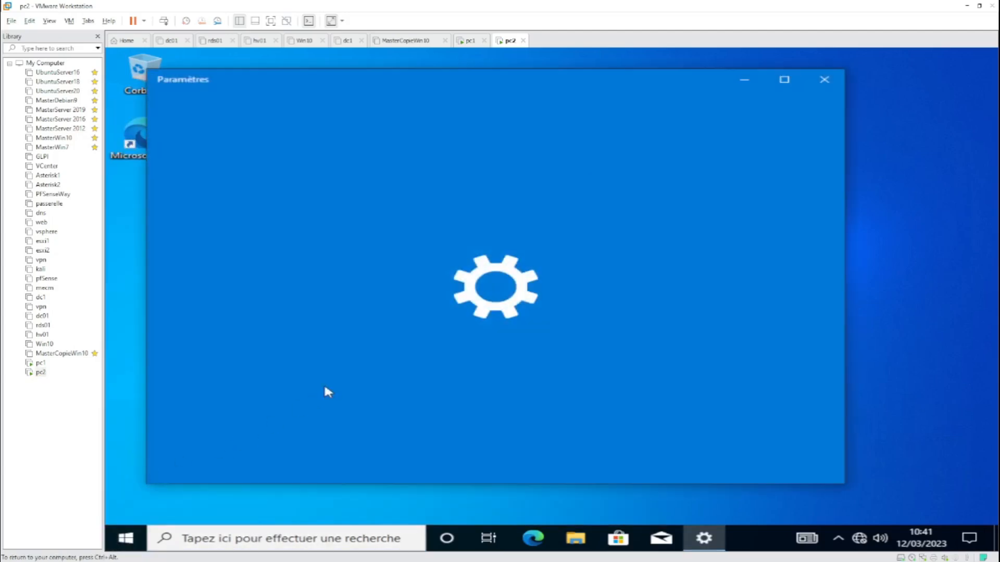
{"action": "left_click", "coordinate": [348, 373]}
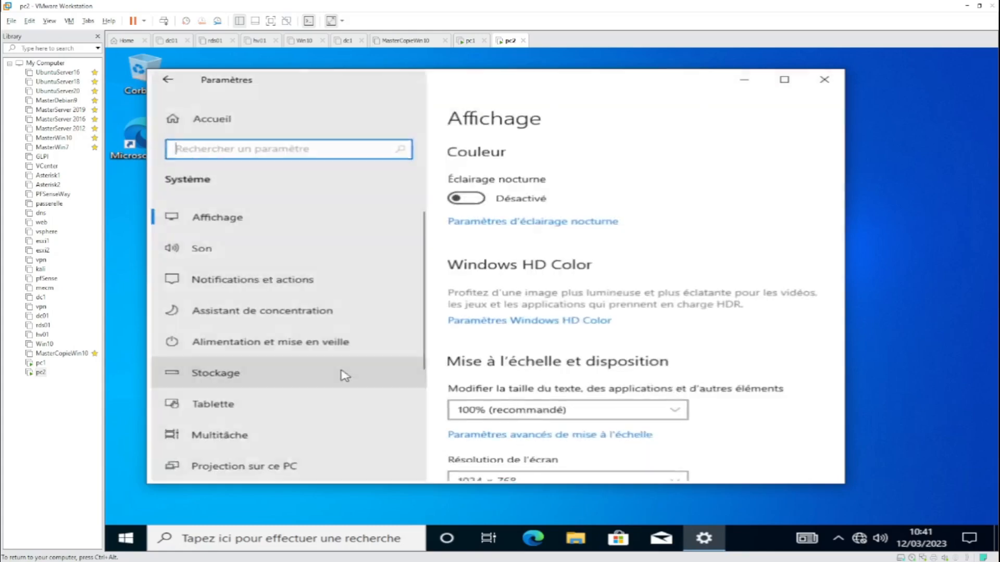
{"action": "scroll", "coordinate": [253, 428], "scroll_direction": "down", "scroll_amount": 3}
{"action": "left_click", "coordinate": [251, 417]}
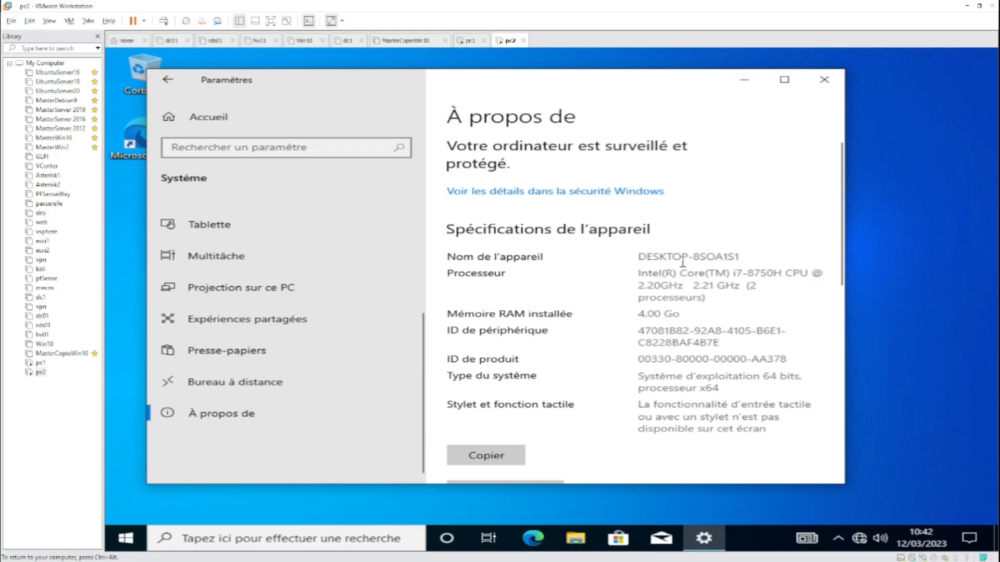
- Rename the computer in the pc2 virtual machine to pc2 and restart it immediately to apply the new name
{"action": "scroll", "coordinate": [475, 398], "scroll_direction": "down", "scroll_amount": 10}
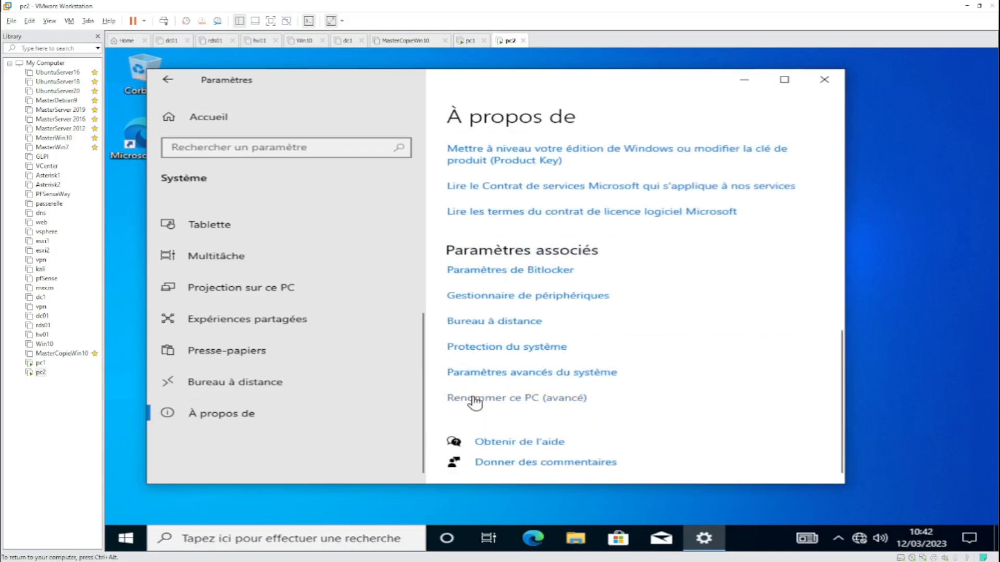
{"action": "left_click", "coordinate": [475, 399]}
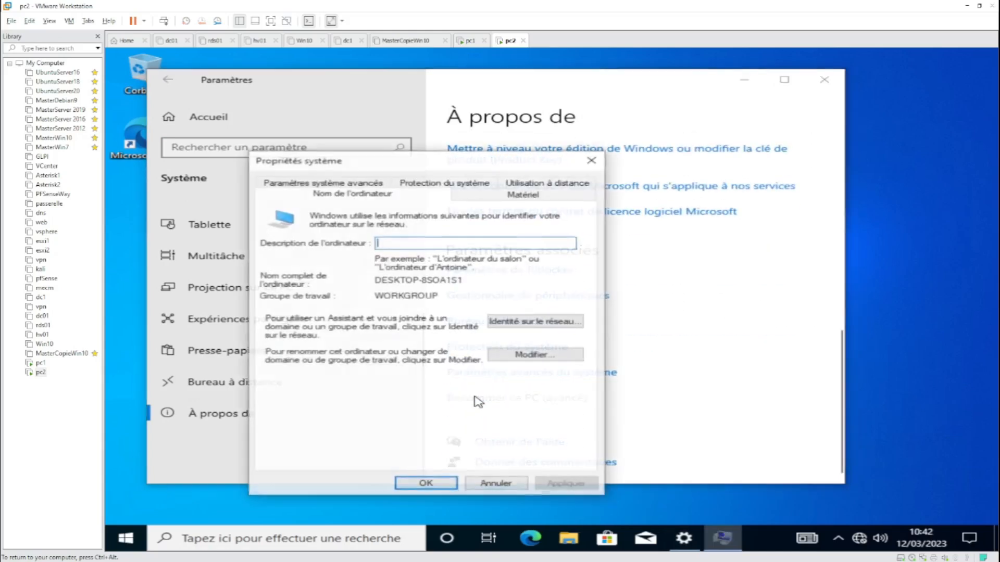
{"action": "left_click", "coordinate": [529, 356]}
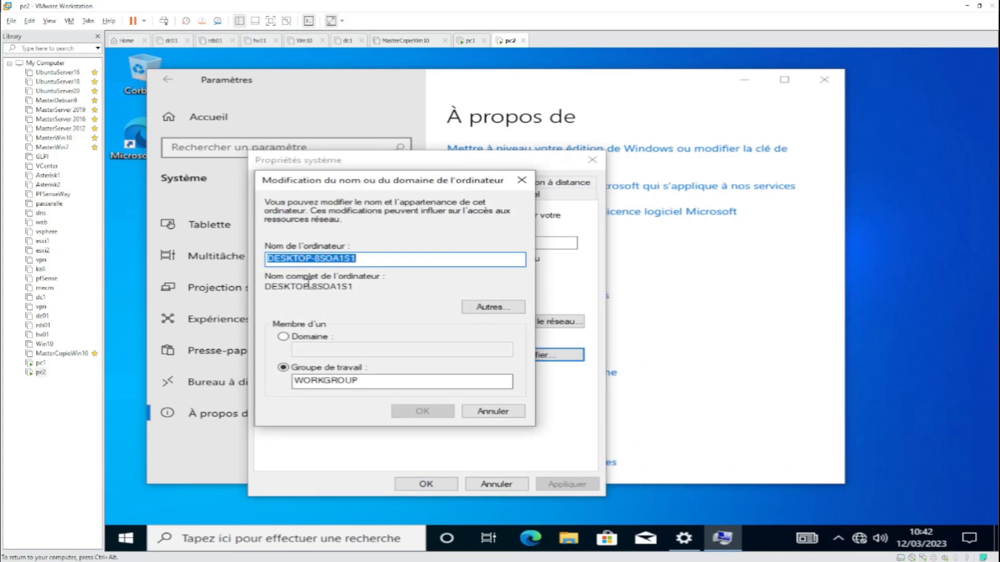
{"action": "type", "text": "pc2"}
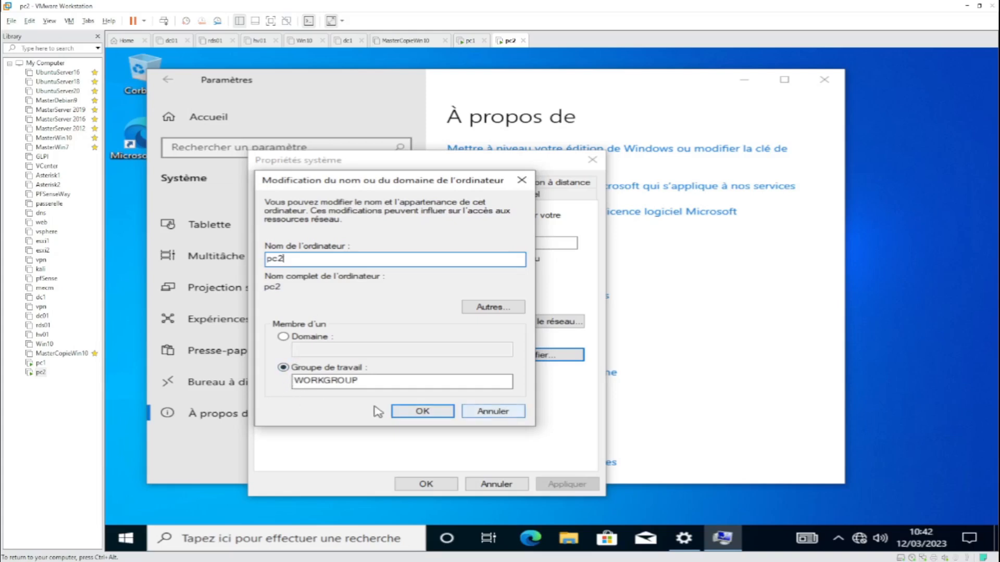
{"action": "left_click", "coordinate": [426, 414]}
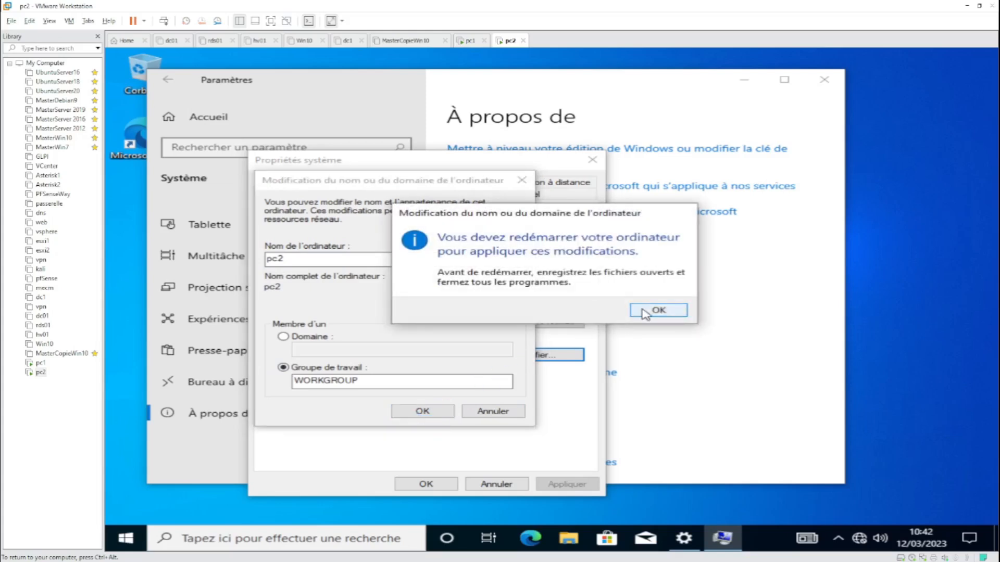
{"action": "left_click", "coordinate": [648, 310]}
{"action": "left_click", "coordinate": [430, 485]}
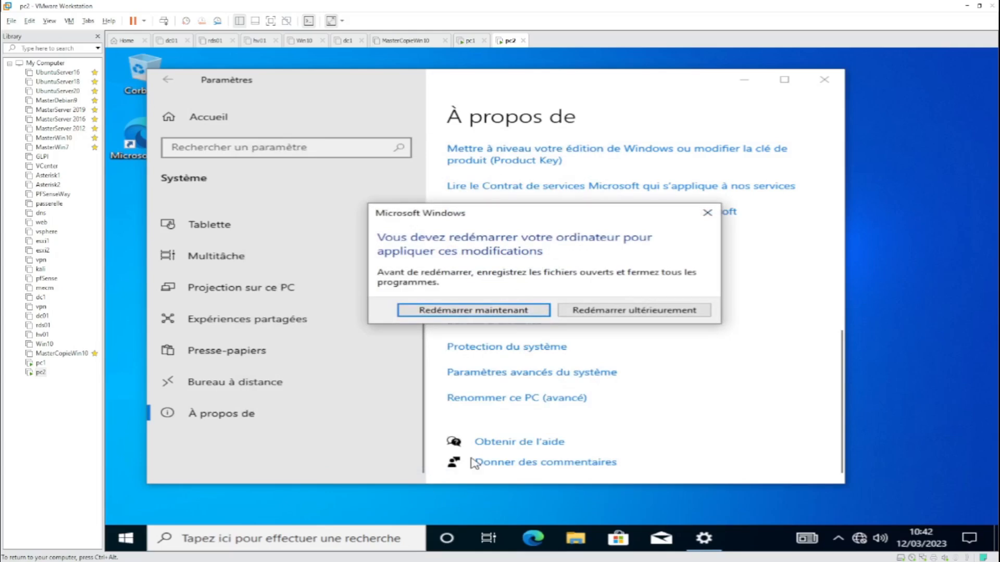
{"action": "left_click", "coordinate": [504, 312]}
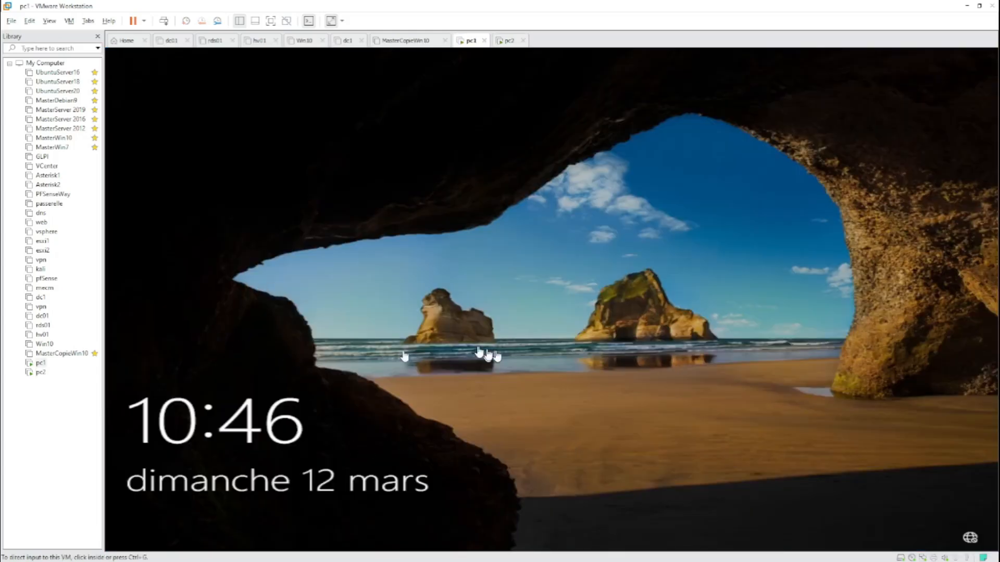
- Unlock the restarted pc1 virtual machine and sign in as User1 with the account password
{"action": "left_click", "coordinate": [45, 374]}
{"action": "left_click", "coordinate": [43, 365]}
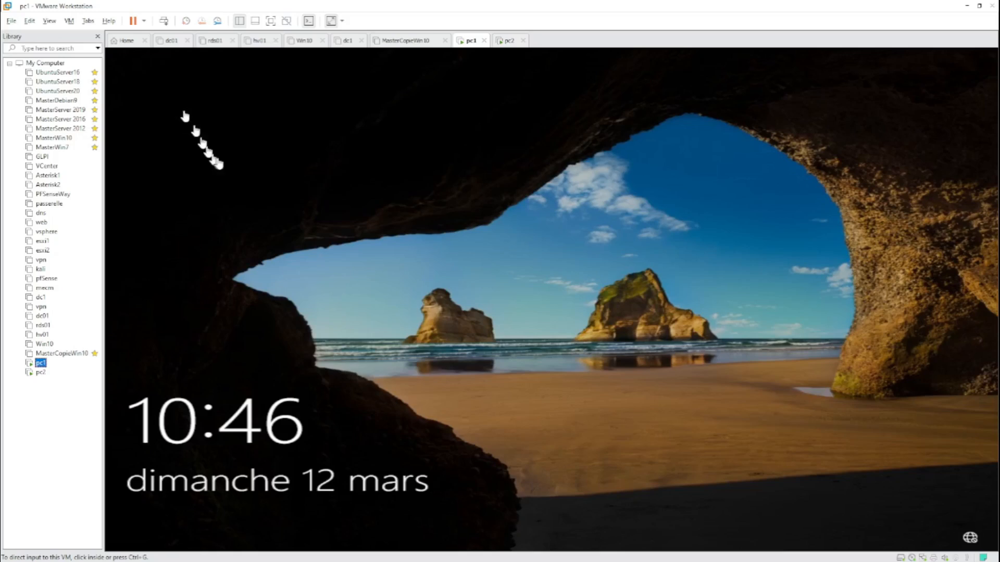
{"action": "left_click", "coordinate": [167, 20]}
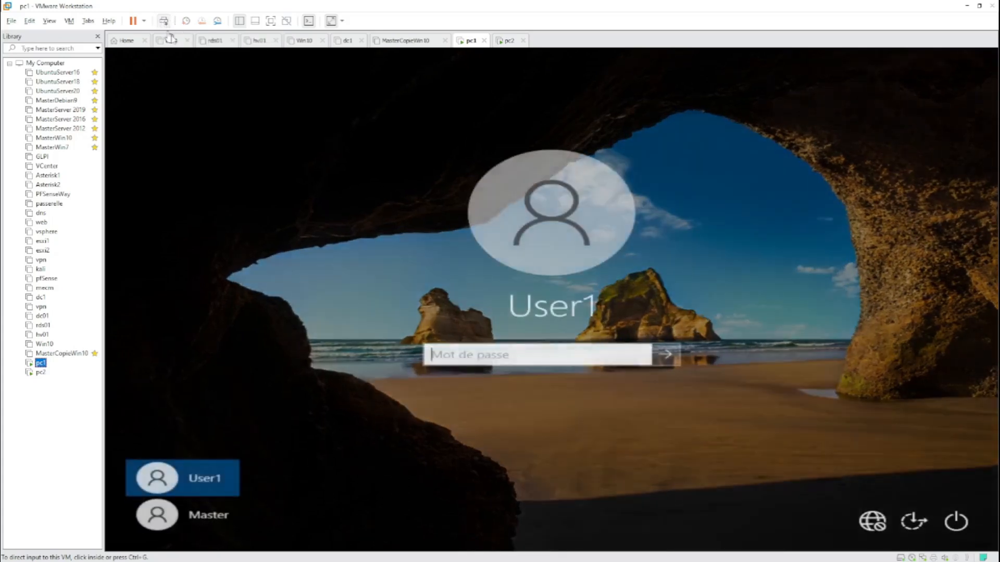
{"action": "left_click", "coordinate": [548, 350]}
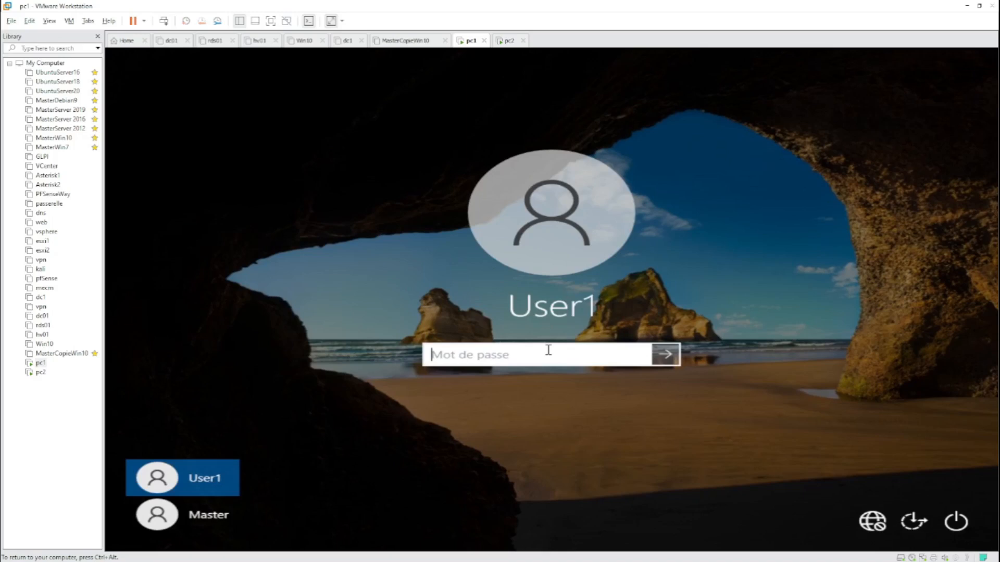
{"action": "type", "text": "P"}
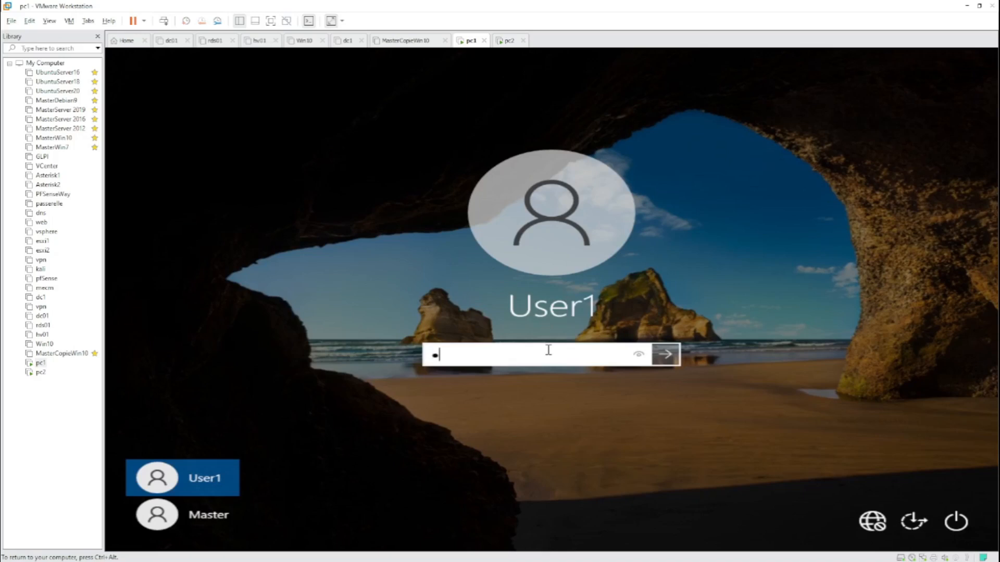
{"action": "key", "text": "Return"}
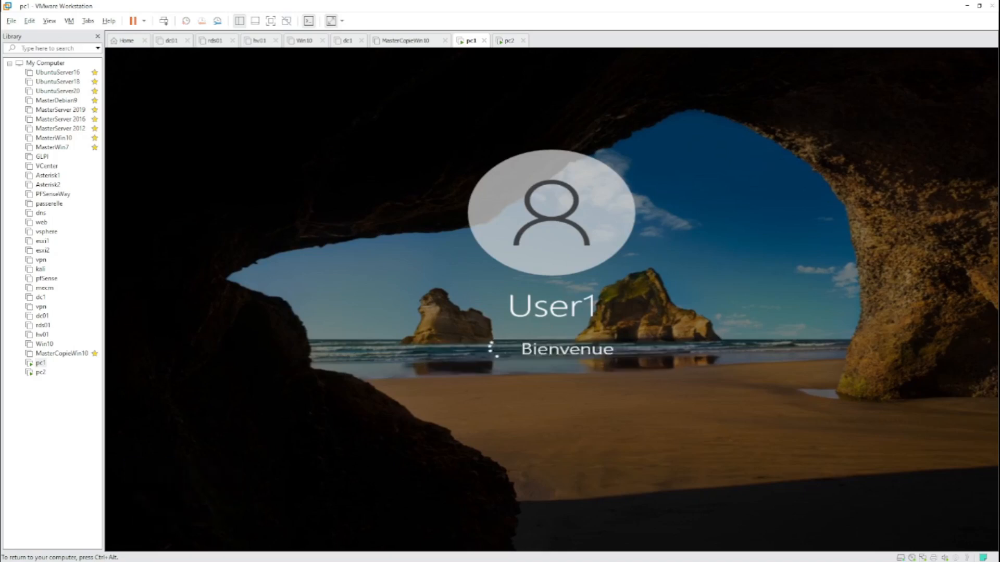
- Switch to the pc2 virtual machine, unlock it and sign in as User2 with the account password
{"action": "left_click", "coordinate": [40, 372]}
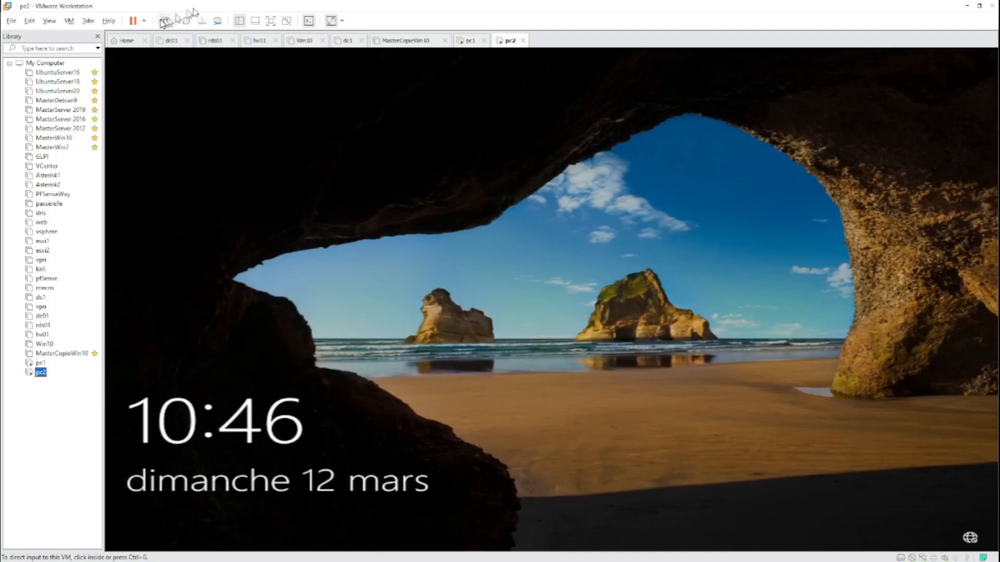
{"action": "left_click", "coordinate": [180, 57]}
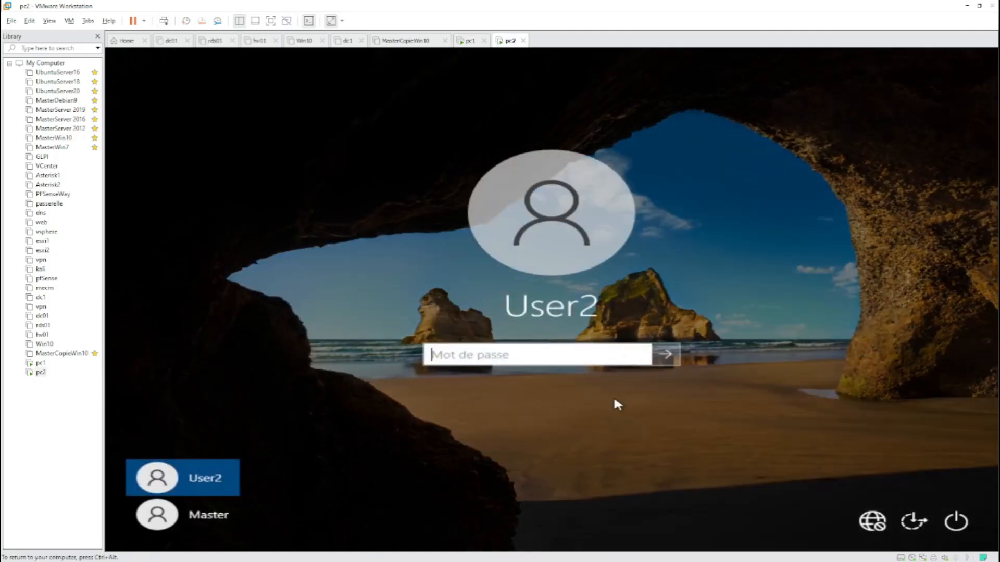
{"action": "type", "text": "P"}
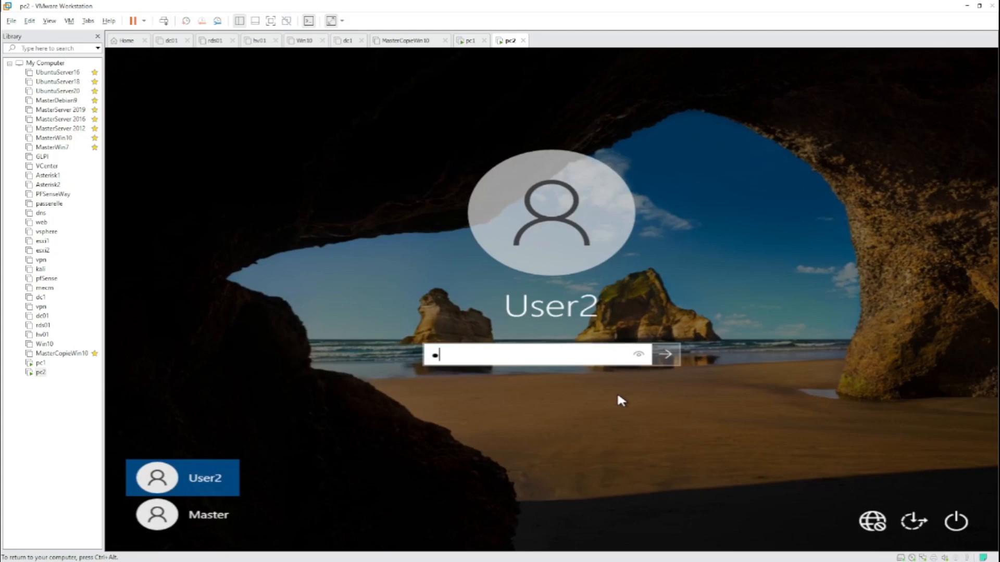
{"action": "key", "text": "Return"}
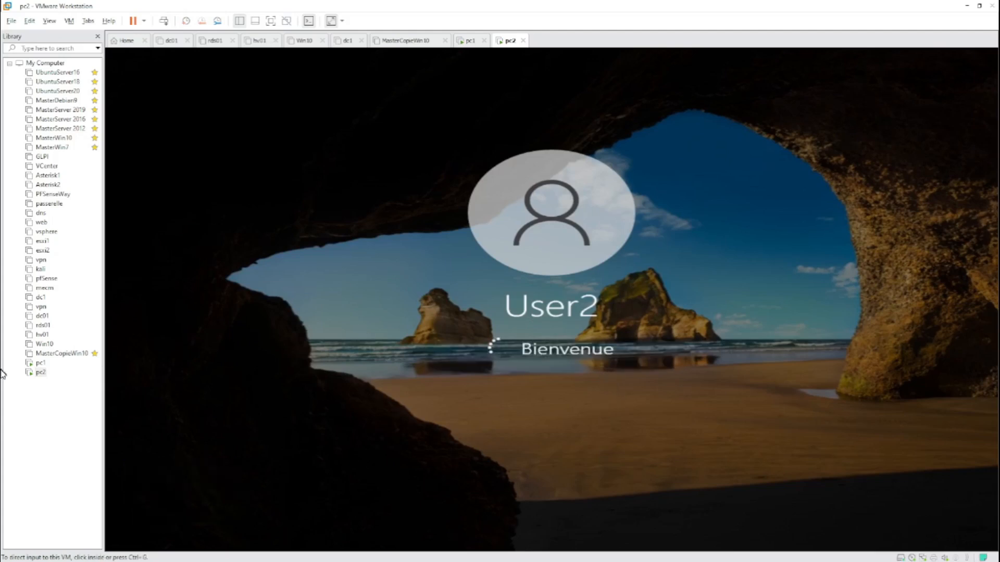
- Return to the pc1 virtual machine and open a Command Prompt by running cmd
{"action": "left_click", "coordinate": [37, 364]}
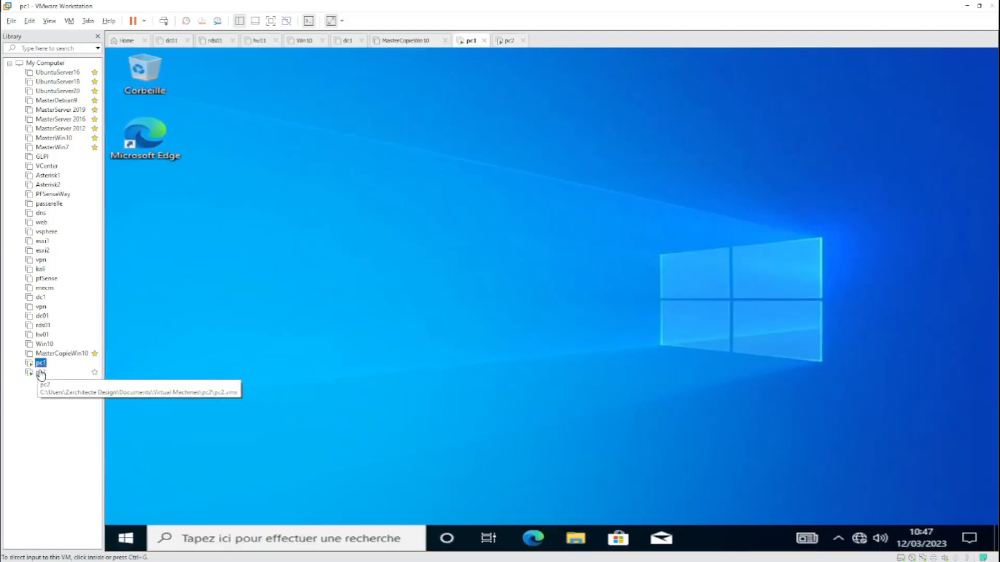
{"action": "left_click", "coordinate": [41, 373]}
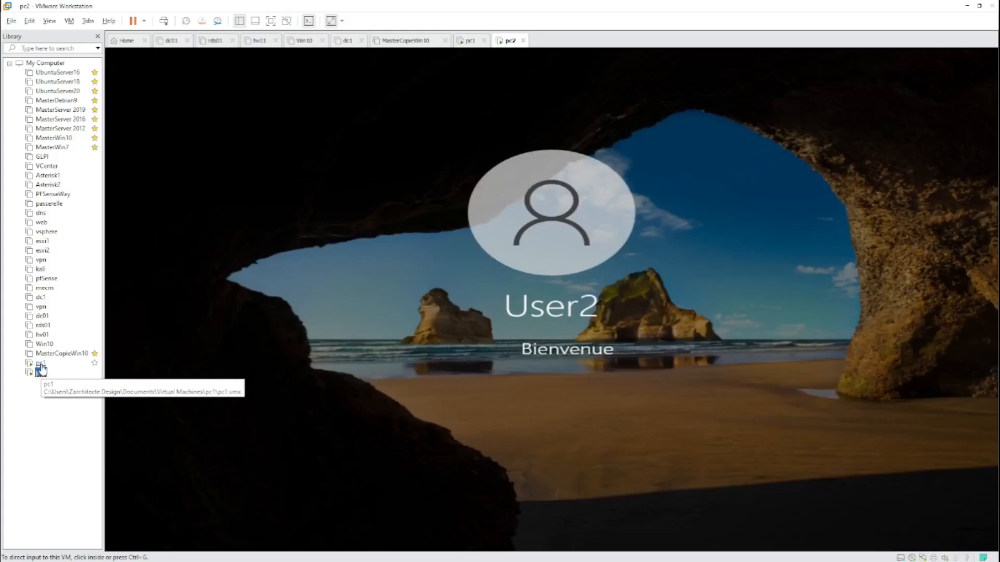
{"action": "left_click", "coordinate": [41, 365]}
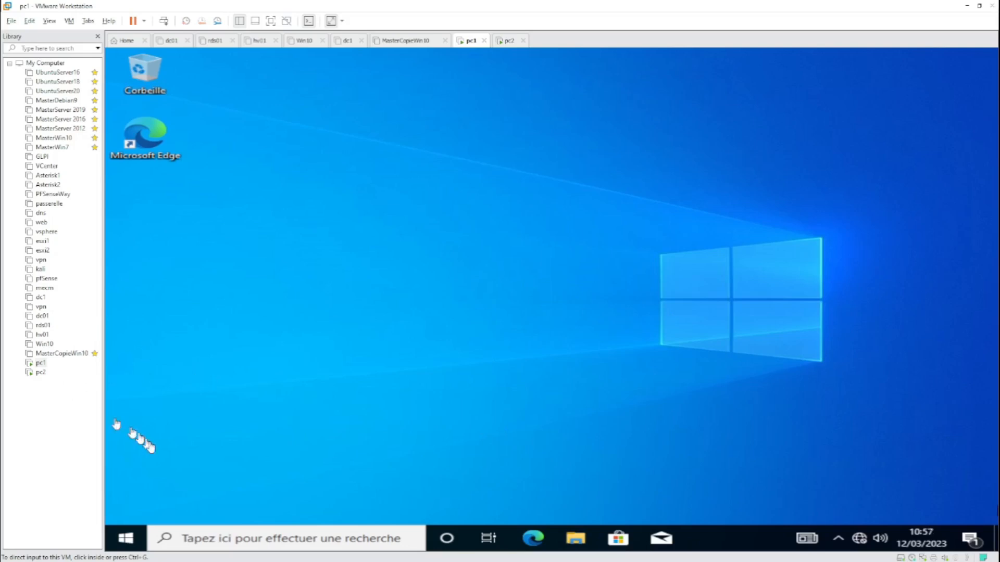
{"action": "left_click", "coordinate": [129, 538]}
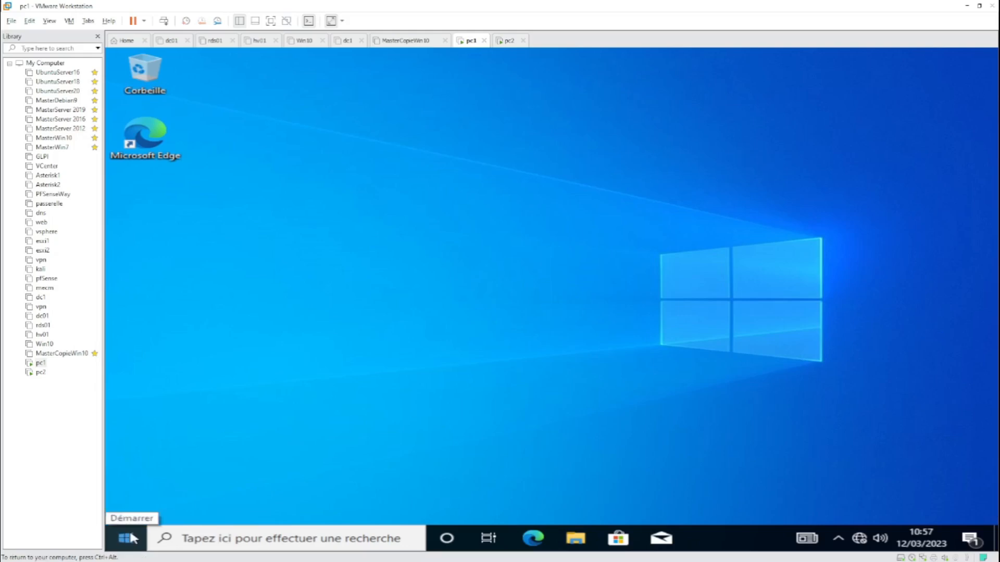
{"action": "right_click", "coordinate": [132, 539]}
{"action": "left_click", "coordinate": [180, 467]}
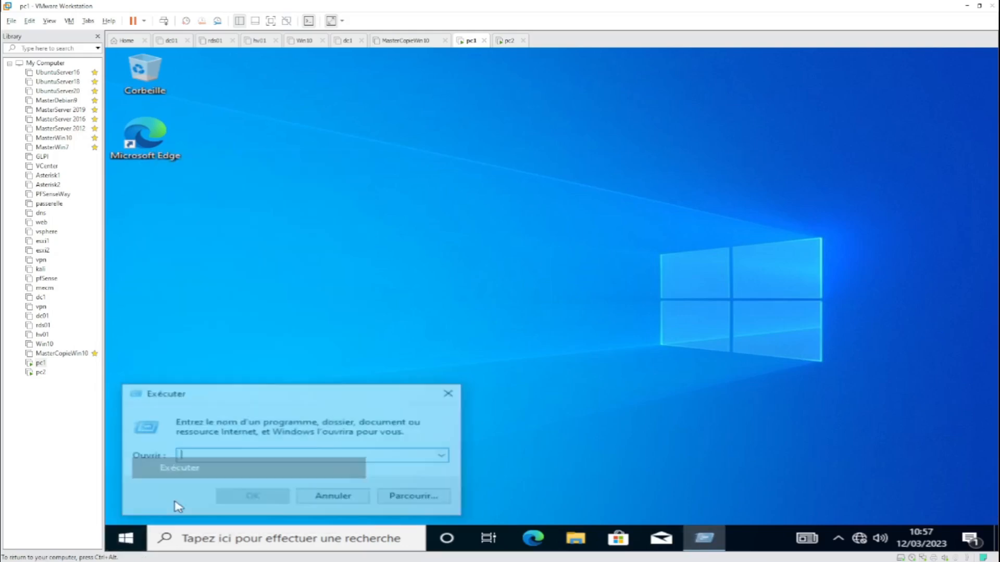
{"action": "type", "text": "cmd"}
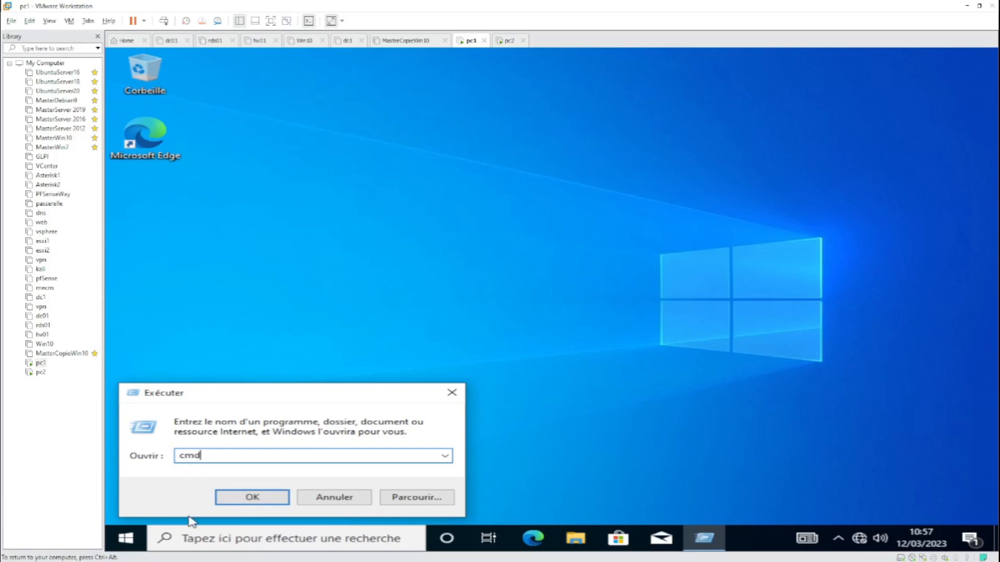
{"action": "left_click", "coordinate": [249, 496]}
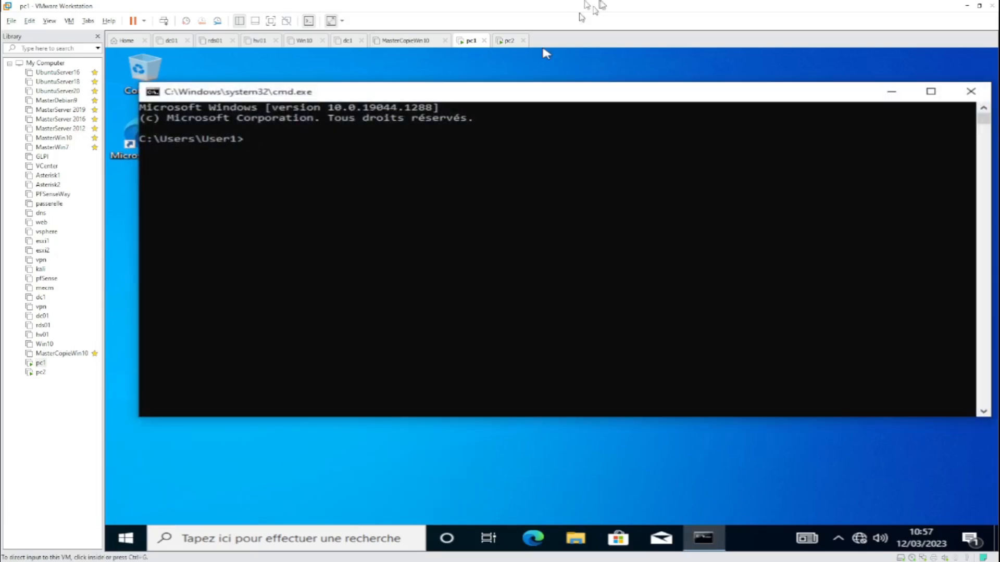
- Check the pc1 virtual machine's network configuration with ipconfig, and minimize the Command Prompt
{"action": "left_click", "coordinate": [252, 140]}
{"action": "type", "text": "ipconfig"}
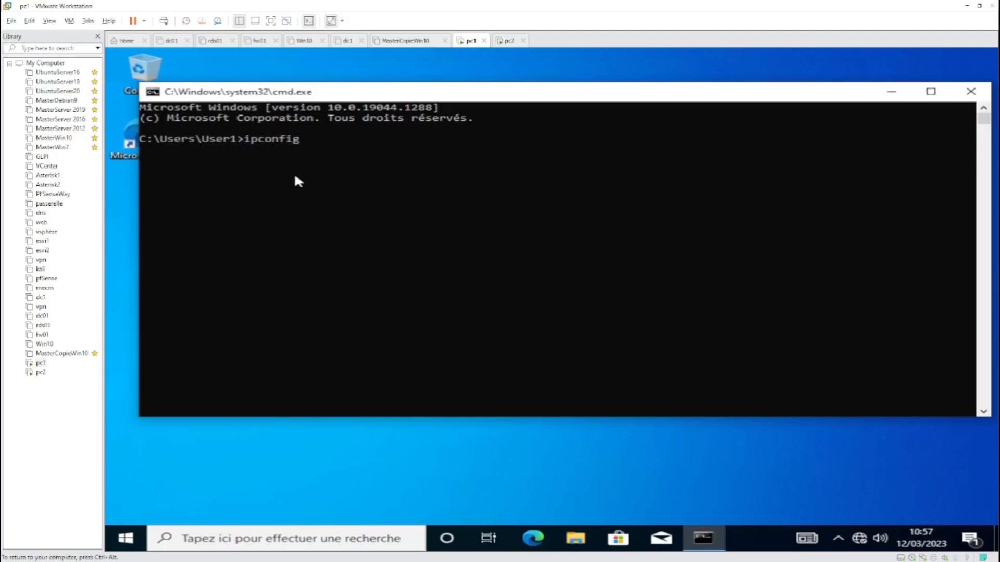
{"action": "key", "text": "Return"}
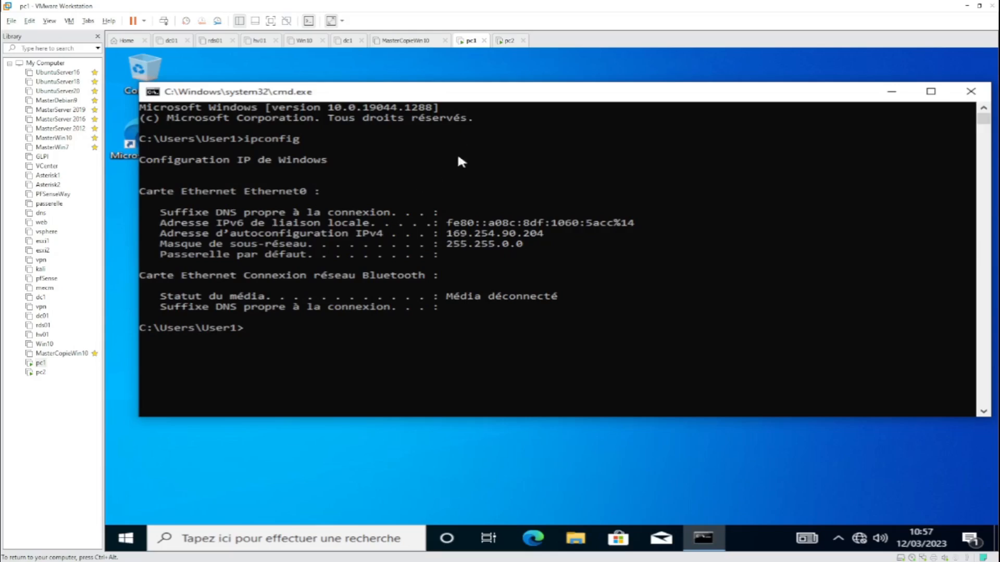
{"action": "left_click", "coordinate": [891, 93]}
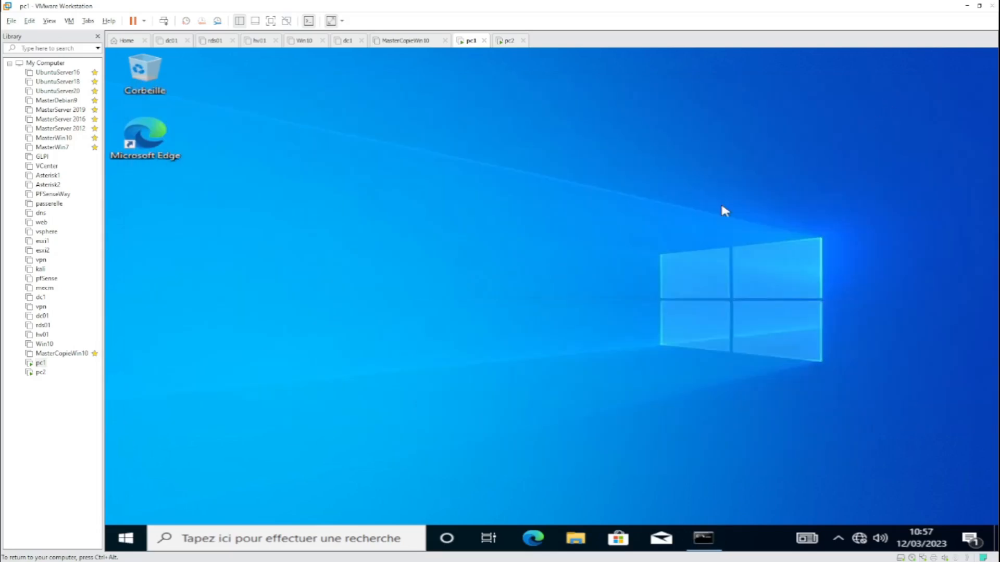
- Open the Connexions réseau window in the pc1 virtual machine by running ncpa.cpl
{"action": "right_click", "coordinate": [128, 540]}
{"action": "left_click", "coordinate": [175, 471]}
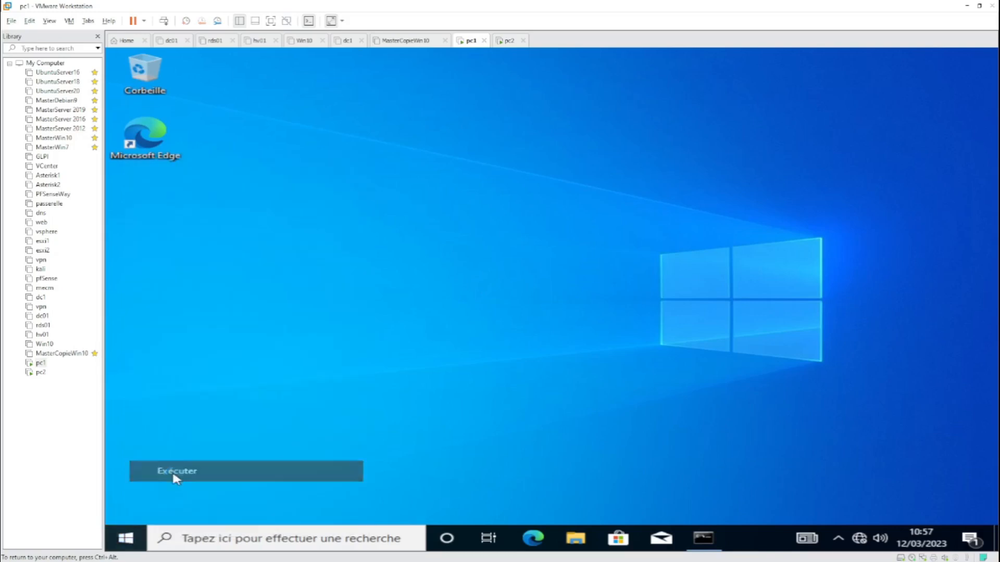
{"action": "left_click", "coordinate": [206, 457]}
{"action": "key", "text": "BackSpace"}
{"action": "key", "text": "BackSpace"}
{"action": "key", "text": "BackSpace"}
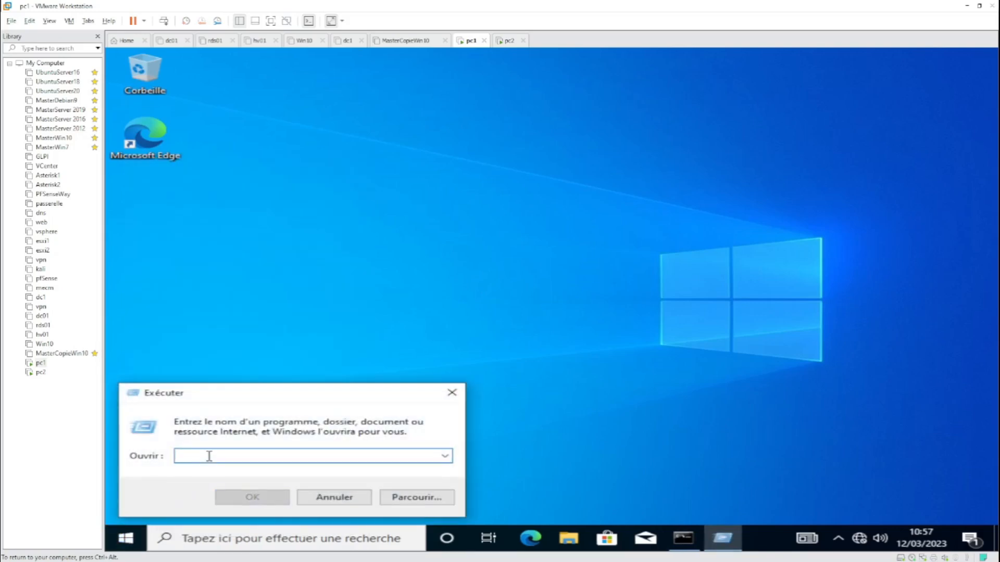
{"action": "type", "text": "ncpa"}
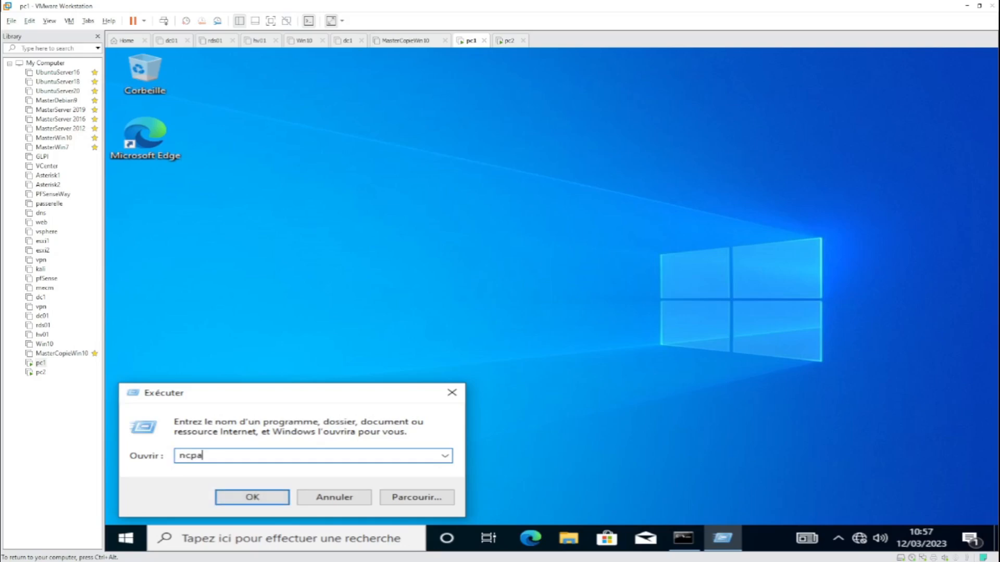
{"action": "type", "text": ".cpl"}
{"action": "left_click", "coordinate": [240, 502]}
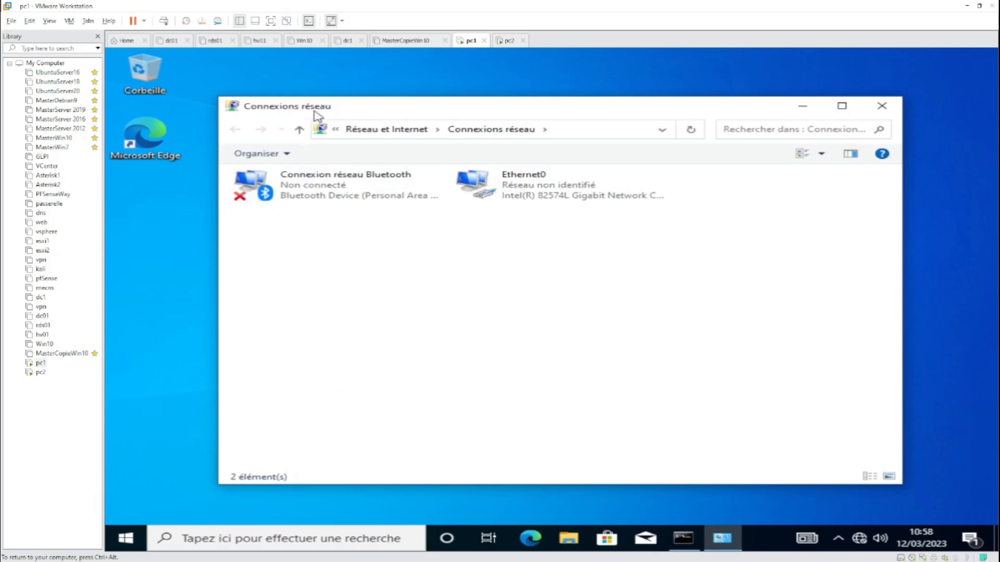
- Open the properties of the Ethernet0 adapter and disable Protocole Internet version 6 (TCP/IPv6)
{"action": "right_click", "coordinate": [533, 188]}
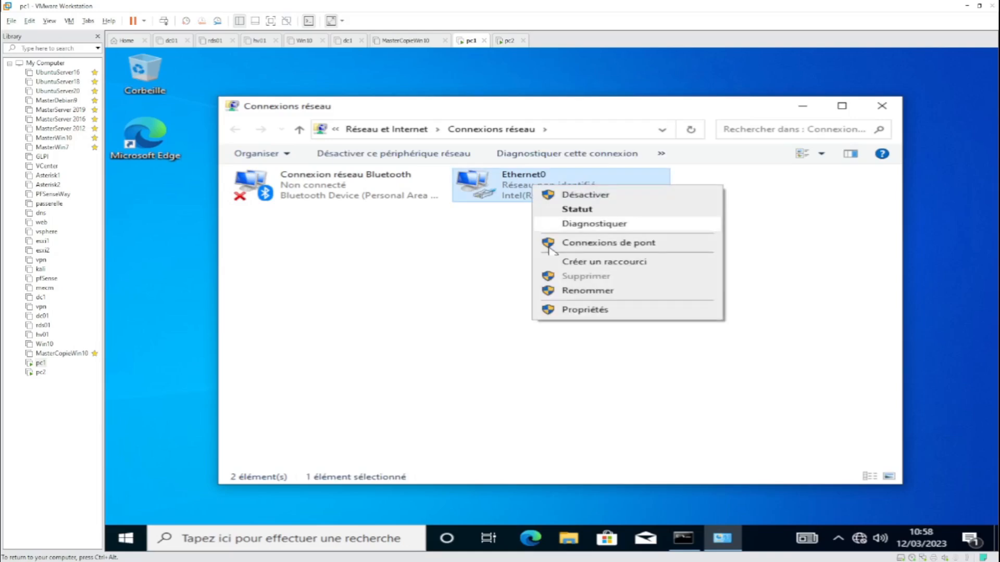
{"action": "left_click", "coordinate": [576, 314]}
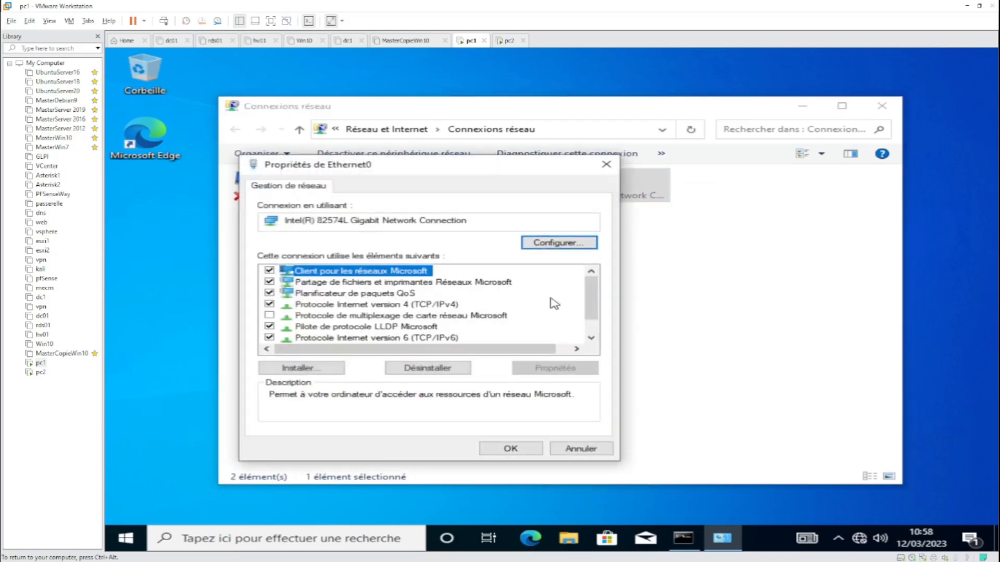
{"action": "left_click", "coordinate": [269, 337]}
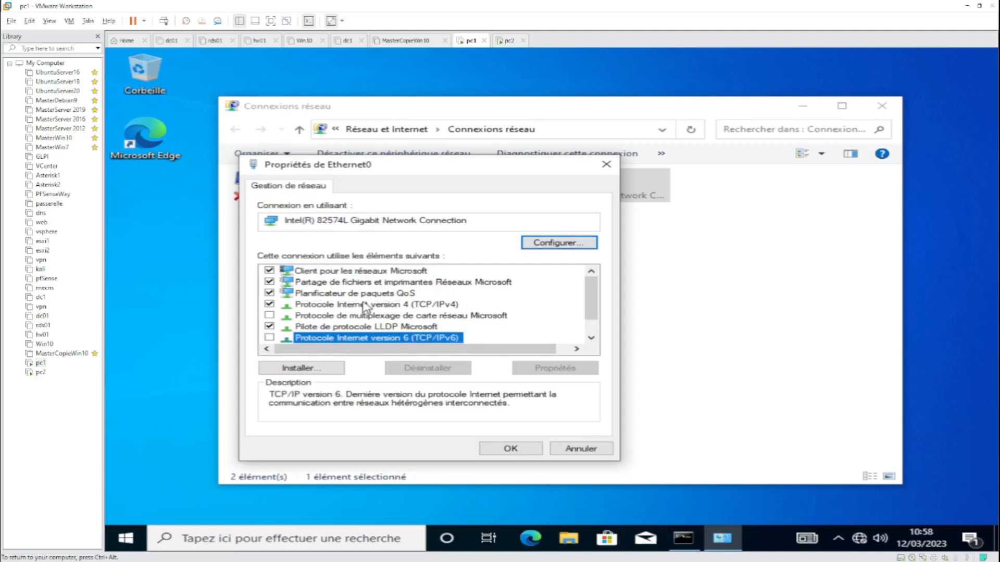
- Give Ethernet0 the static IPv4 address 192.168.10.11 with subnet mask 255.255.255.0, and apply the adapter properties
{"action": "left_click", "coordinate": [414, 307]}
{"action": "double_click", "coordinate": [414, 308]}
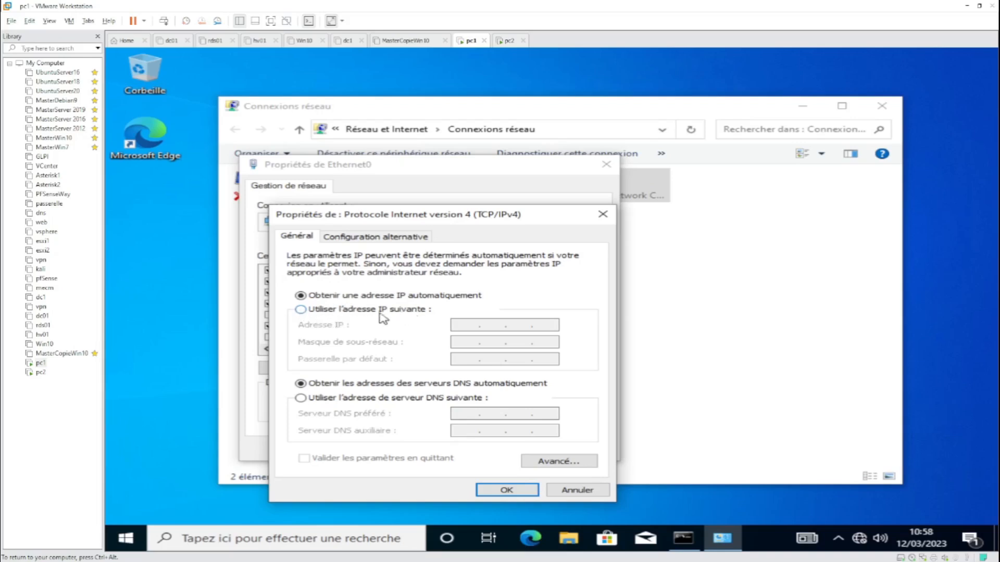
{"action": "left_click", "coordinate": [302, 310]}
{"action": "left_click", "coordinate": [460, 325]}
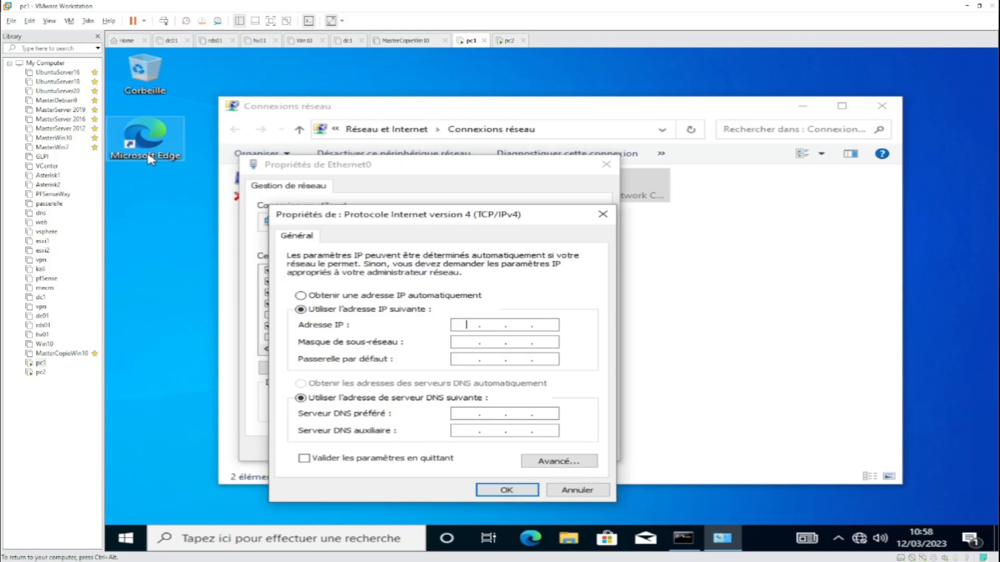
{"action": "type", "text": "192 . 168 . 10 . 11"}
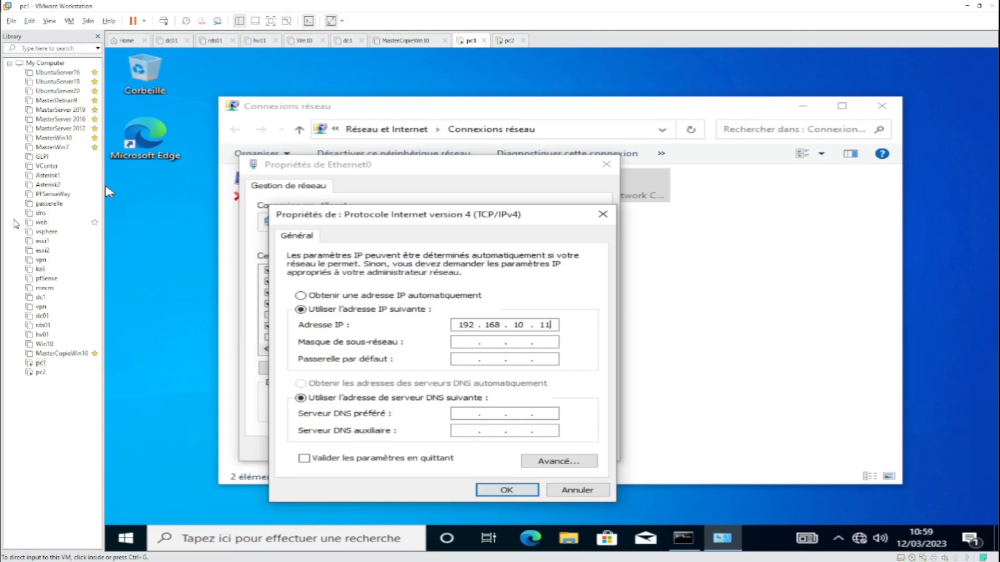
{"action": "key", "text": "Tab"}
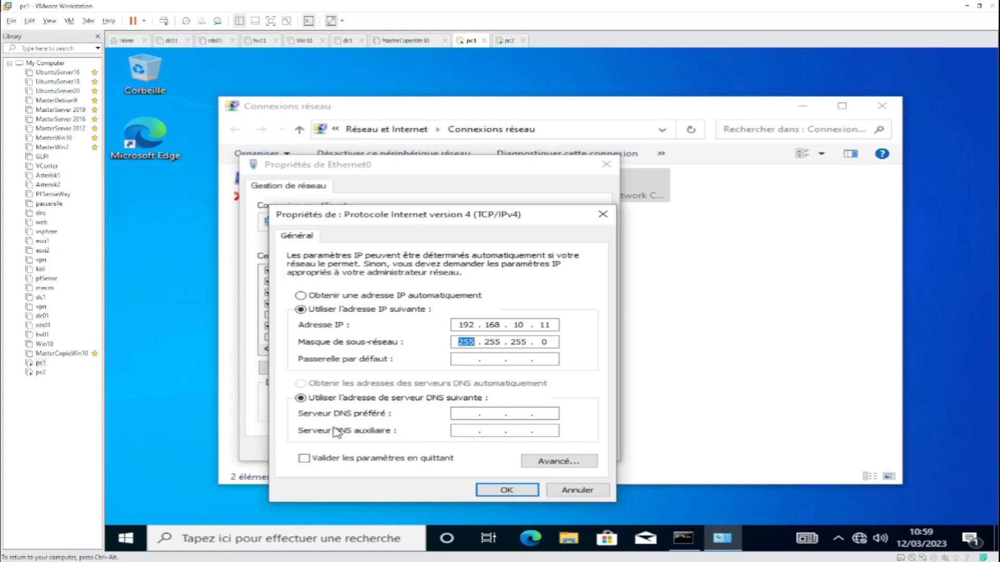
{"action": "left_click", "coordinate": [507, 490]}
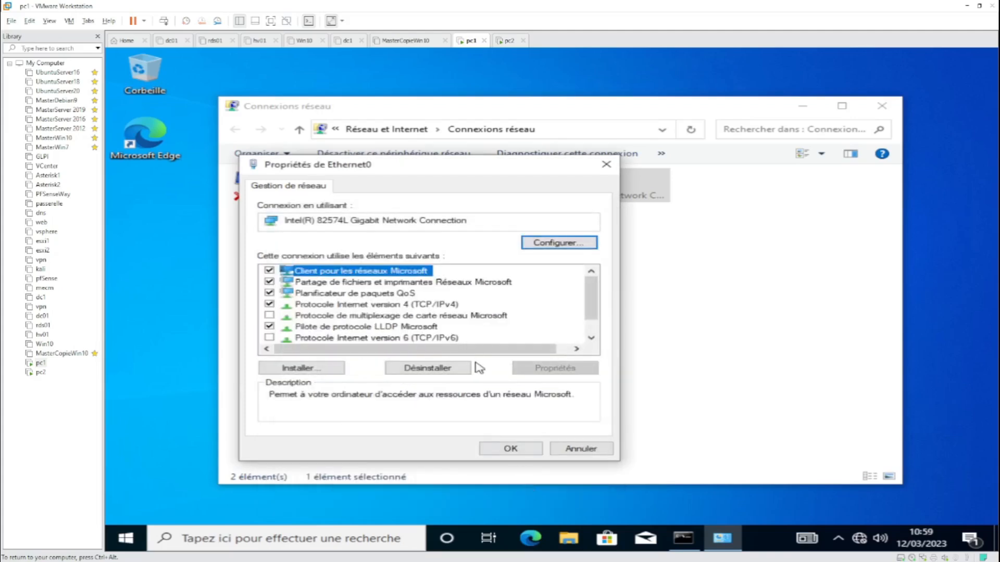
{"action": "left_click", "coordinate": [510, 450]}
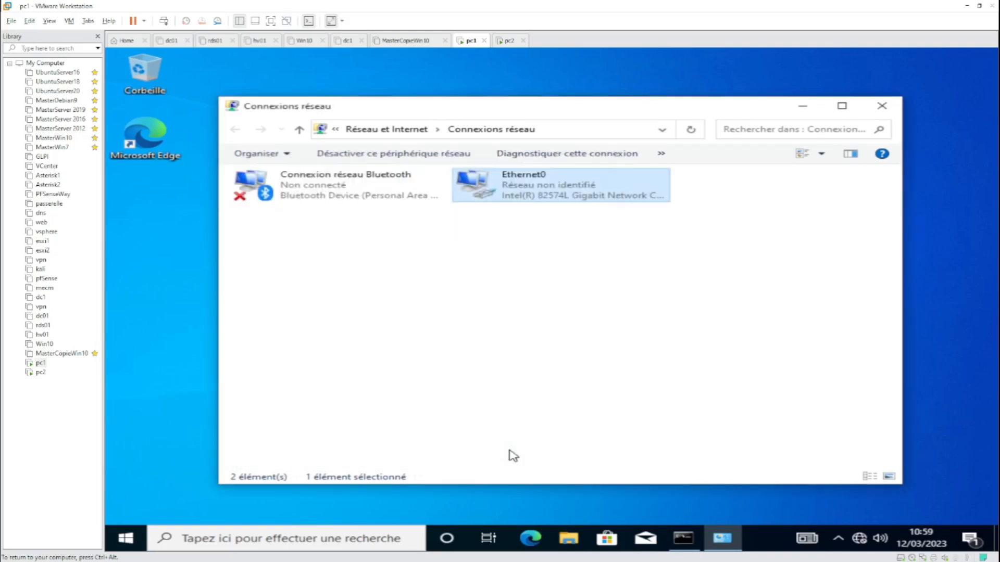
- Rerun ipconfig in pc1's Command Prompt to check the new Ethernet0 address
{"action": "left_click", "coordinate": [683, 546]}
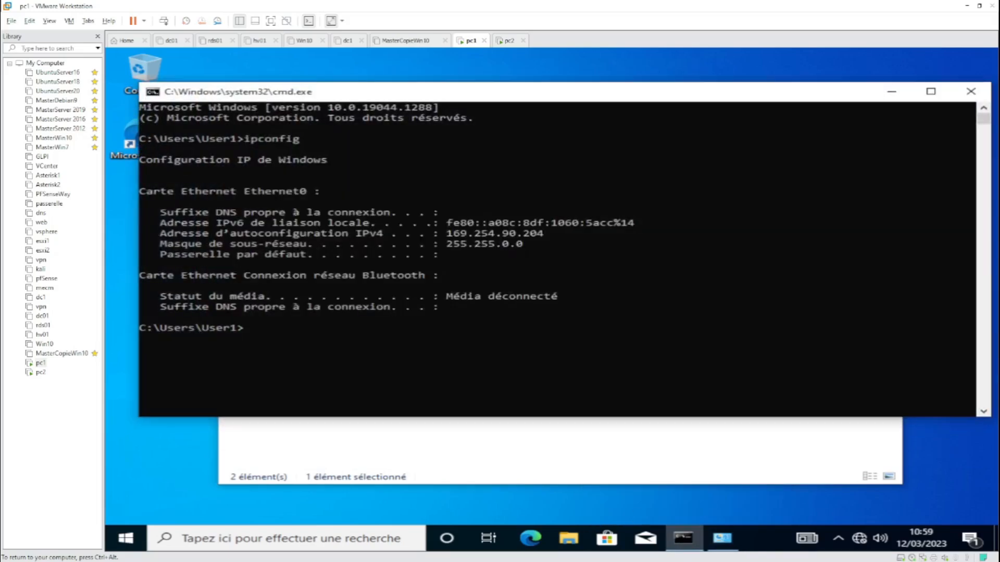
{"action": "left_click", "coordinate": [249, 328]}
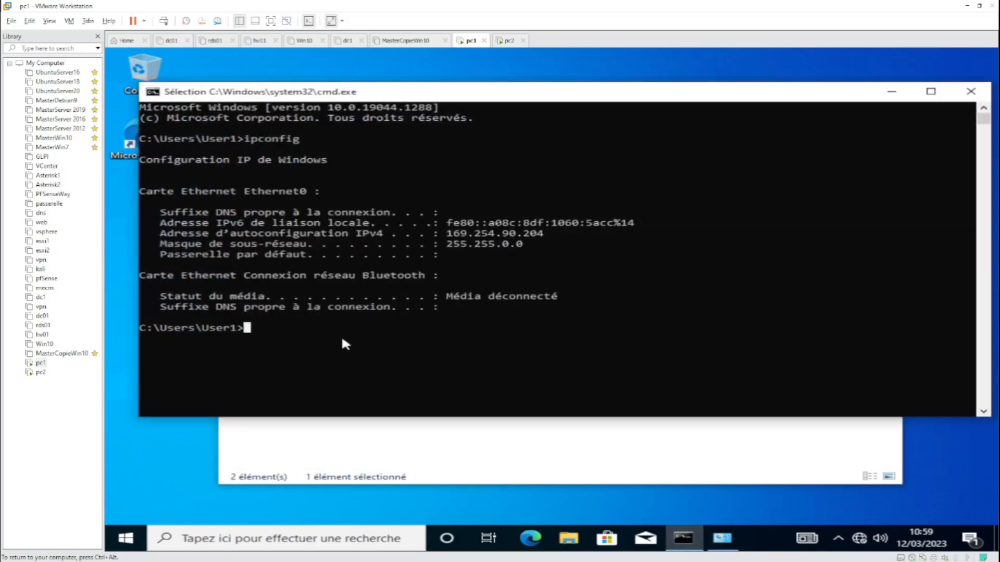
{"action": "key", "text": "Up"}
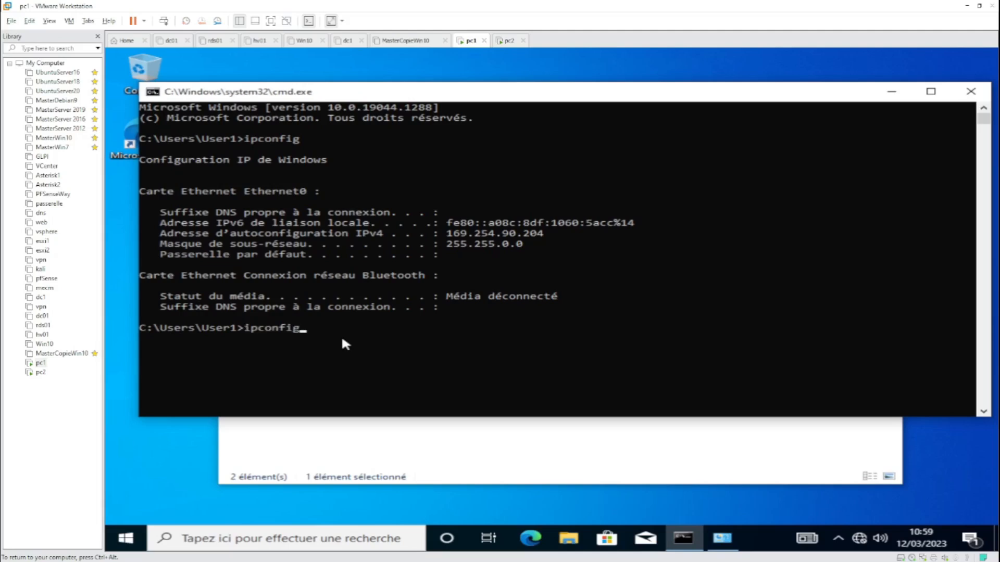
{"action": "key", "text": "Return"}
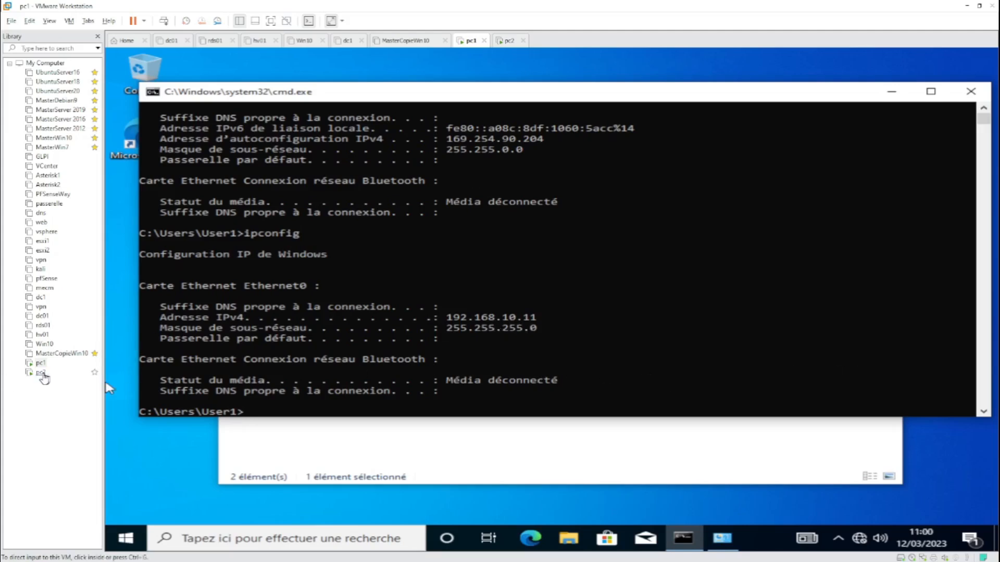
- Switch to the pc2 virtual machine and open a Command Prompt there by running cmd
{"action": "left_click", "coordinate": [40, 373]}
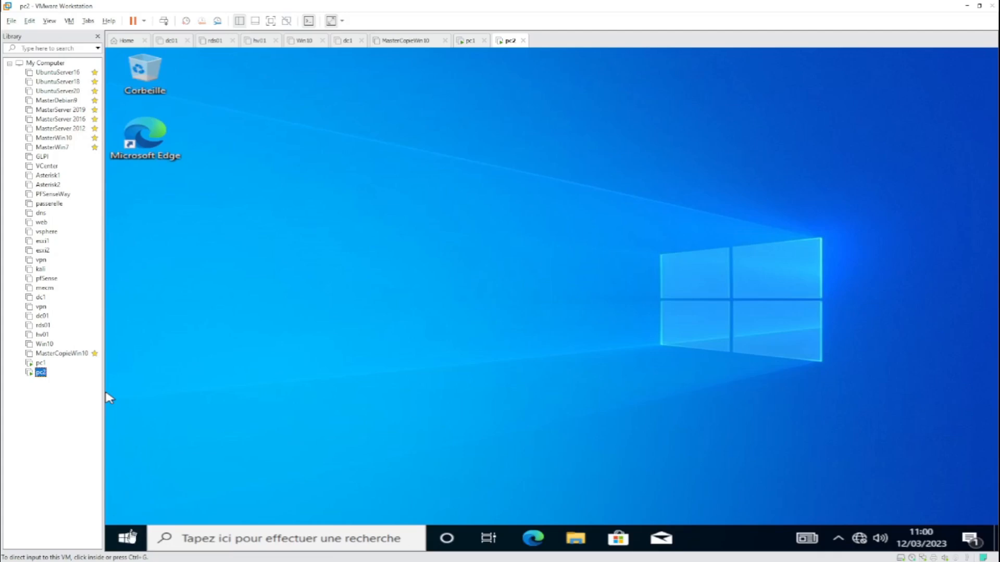
{"action": "left_click", "coordinate": [132, 538]}
{"action": "right_click", "coordinate": [132, 538]}
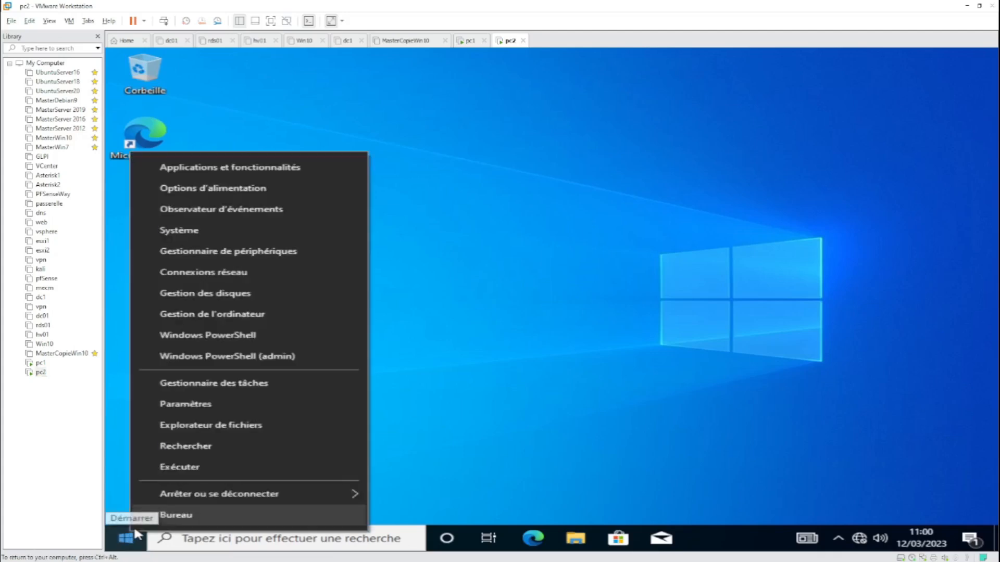
{"action": "left_click", "coordinate": [182, 467]}
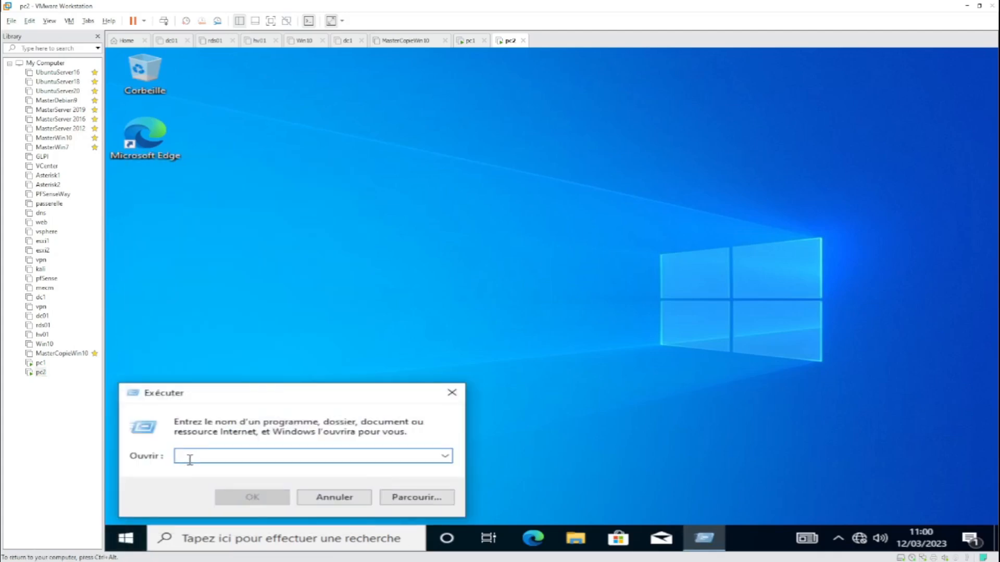
{"action": "type", "text": "cmd"}
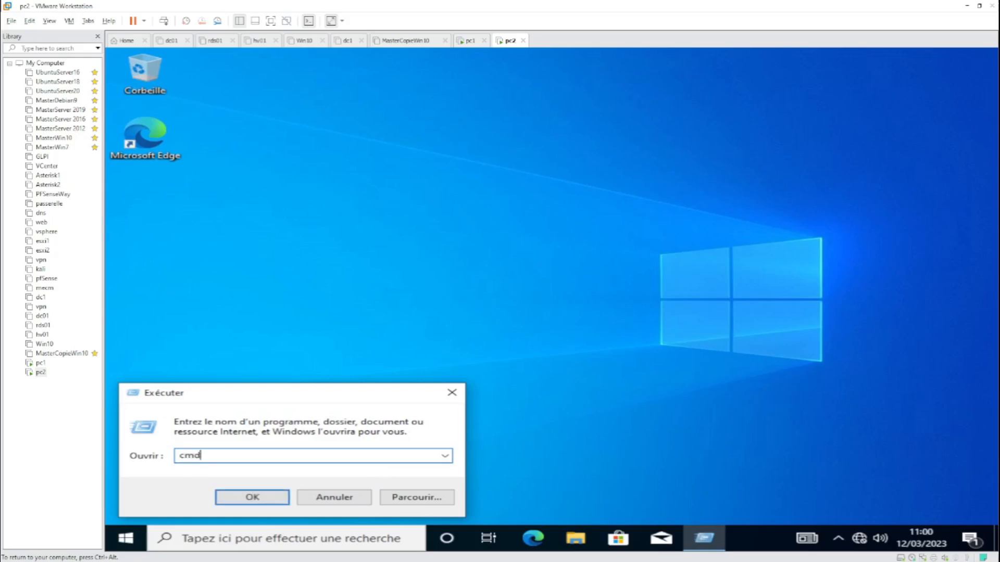
{"action": "left_click", "coordinate": [260, 498]}
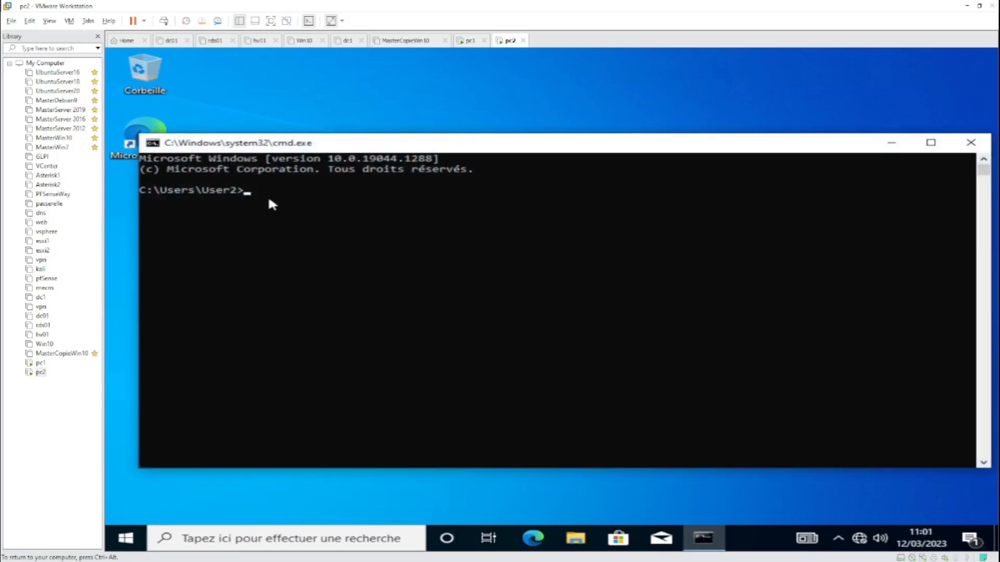
- Run ipconfig in pc2's Command Prompt to check the current network configuration, and minimize the window
{"action": "left_click", "coordinate": [255, 189]}
{"action": "type", "text": "ipconfig"}
{"action": "key", "text": "Return"}
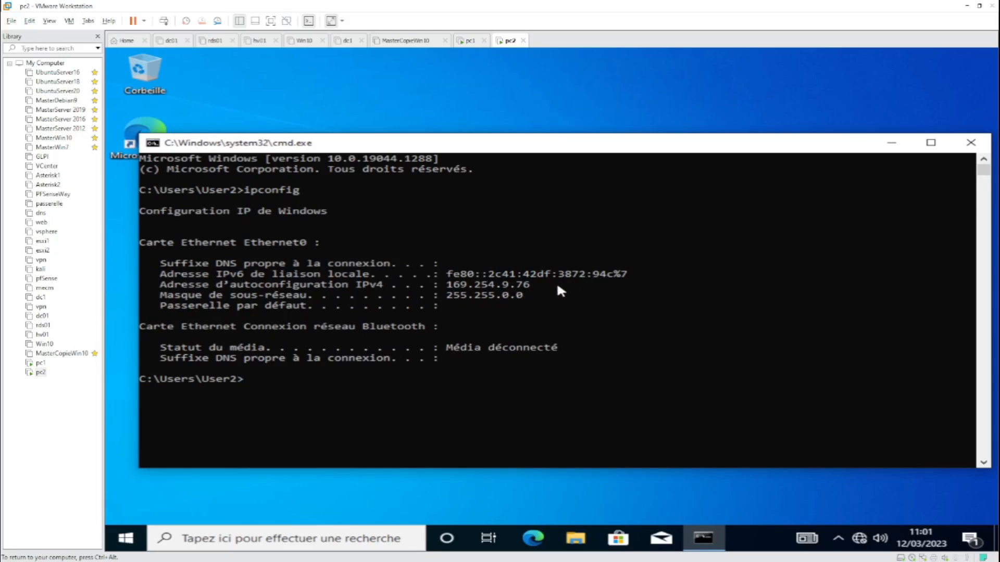
{"action": "left_click", "coordinate": [891, 142]}
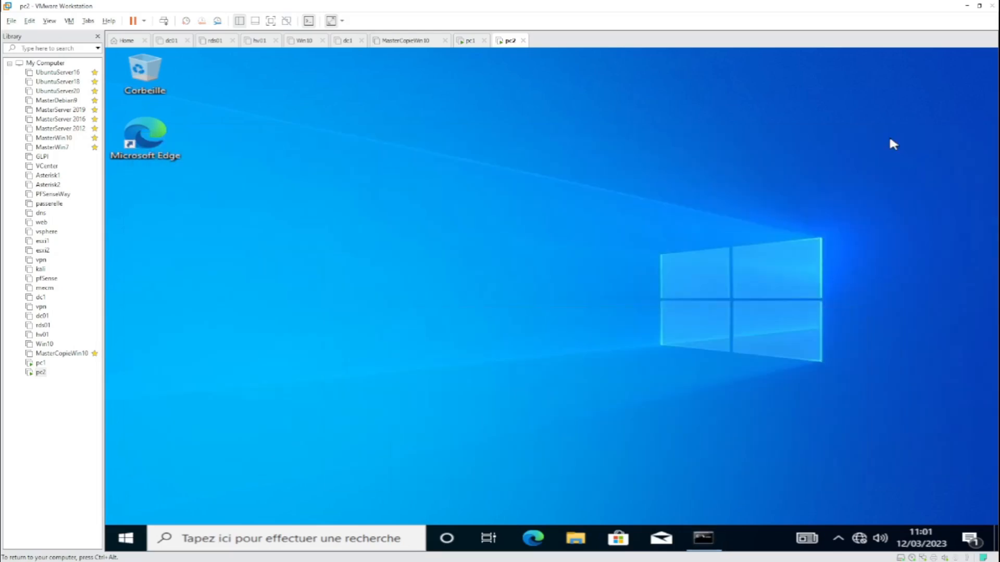
- Open the Connexions réseau window in the pc2 virtual machine by running ncpa.cpl
{"action": "right_click", "coordinate": [136, 539]}
{"action": "left_click", "coordinate": [194, 471]}
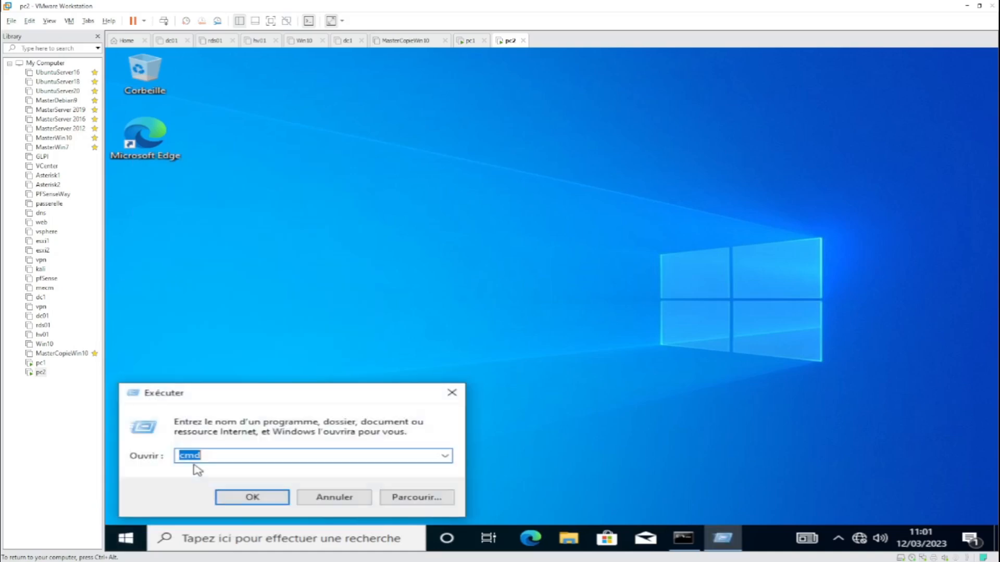
{"action": "left_click", "coordinate": [211, 455]}
{"action": "key", "text": "BackSpace"}
{"action": "key", "text": "BackSpace"}
{"action": "key", "text": "BackSpace"}
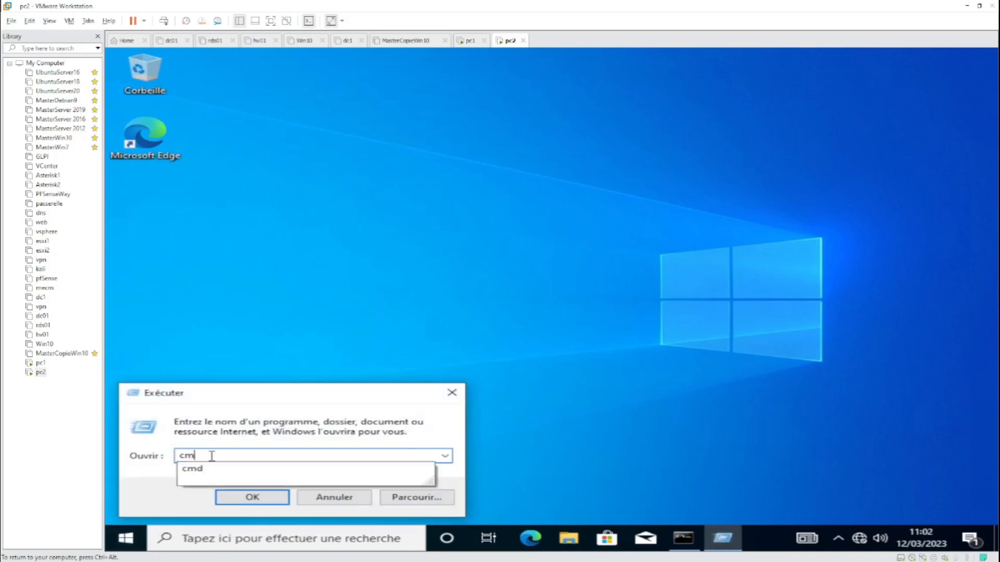
{"action": "type", "text": "n"}
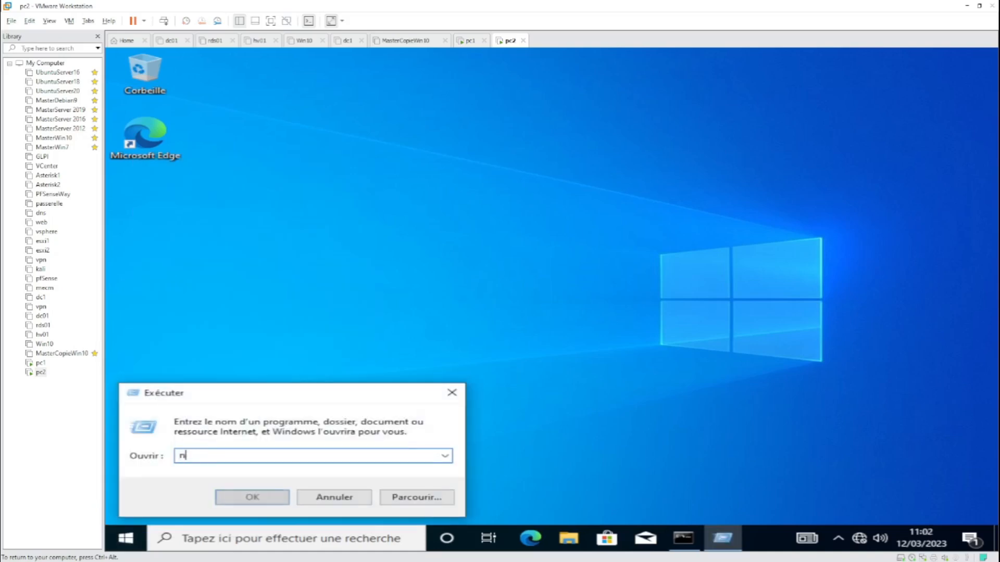
{"action": "type", "text": "cpa"}
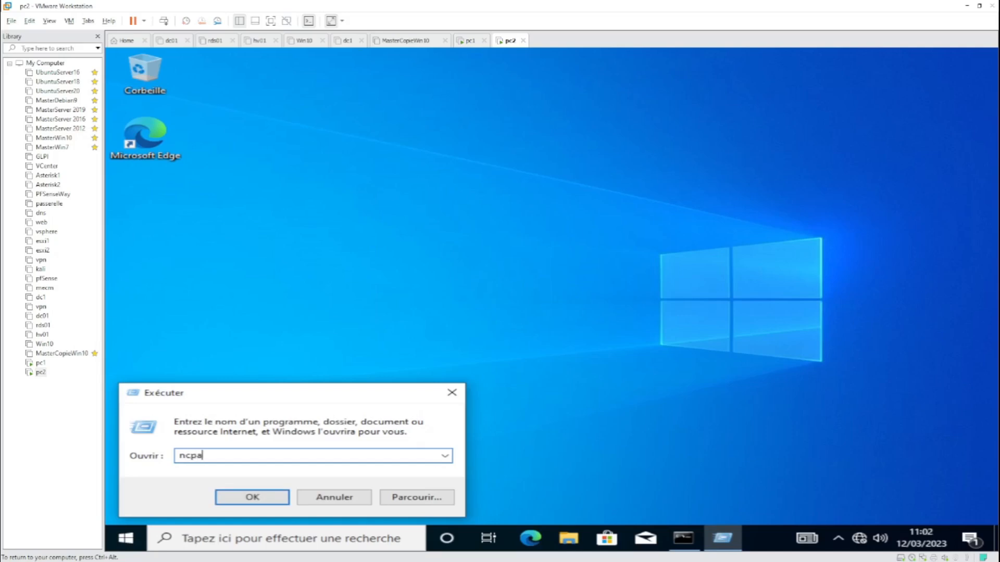
{"action": "type", "text": ".cpl"}
{"action": "left_click", "coordinate": [242, 495]}
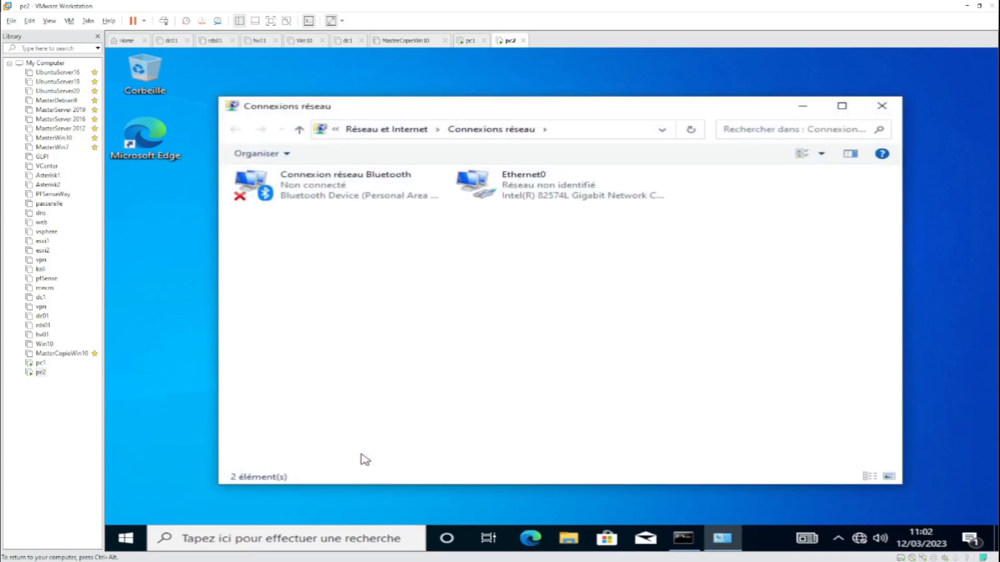
- Open the properties of pc2's Ethernet0 adapter and disable Protocole Internet version 6 (TCP/IPv6)
{"action": "right_click", "coordinate": [538, 179]}
{"action": "left_click", "coordinate": [603, 305]}
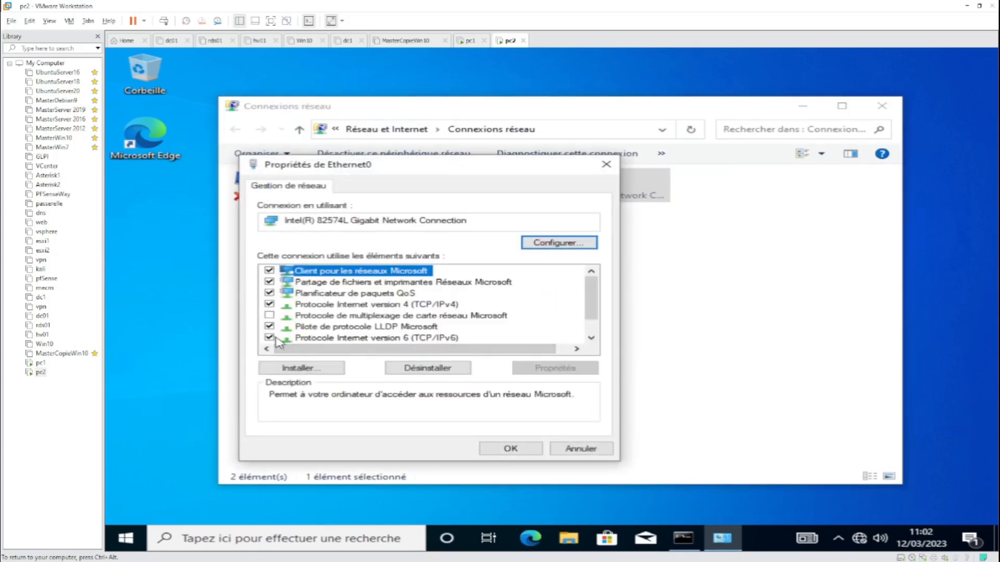
{"action": "left_click", "coordinate": [270, 337]}
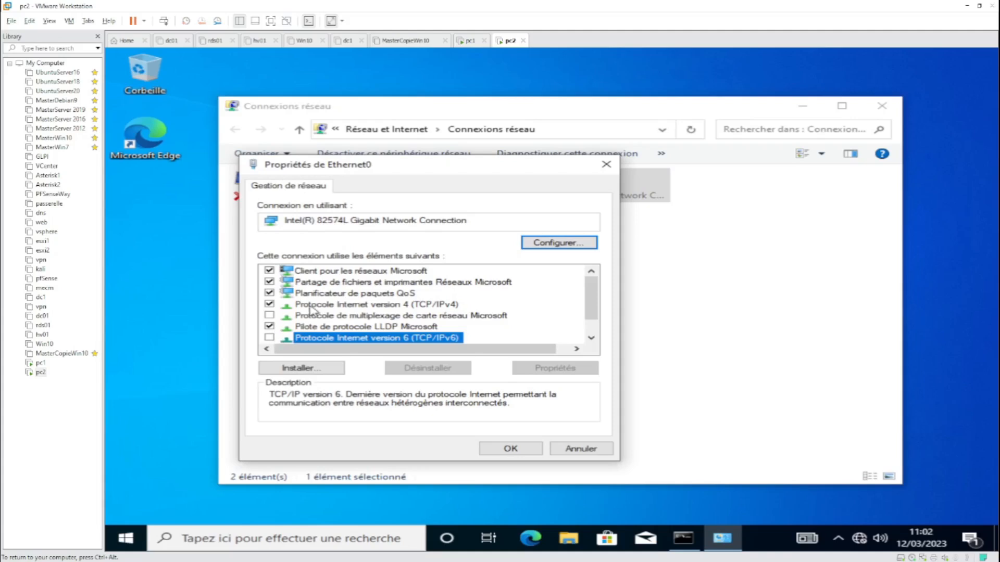
- Give pc2's Ethernet0 the static IPv4 address 192.168.10.12 with subnet mask 255.255.255.0, and apply the adapter properties
{"action": "left_click", "coordinate": [423, 305]}
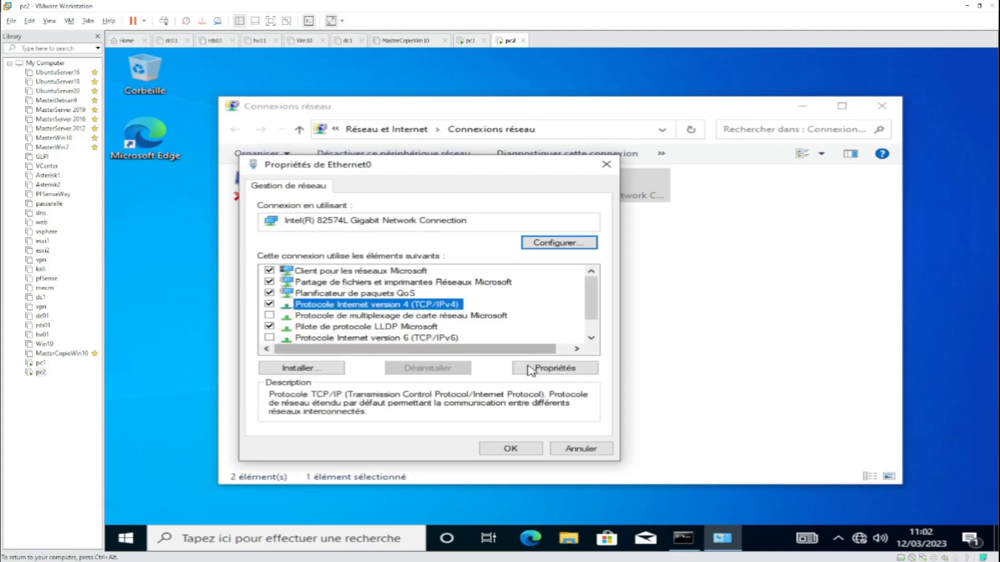
{"action": "left_click", "coordinate": [559, 371]}
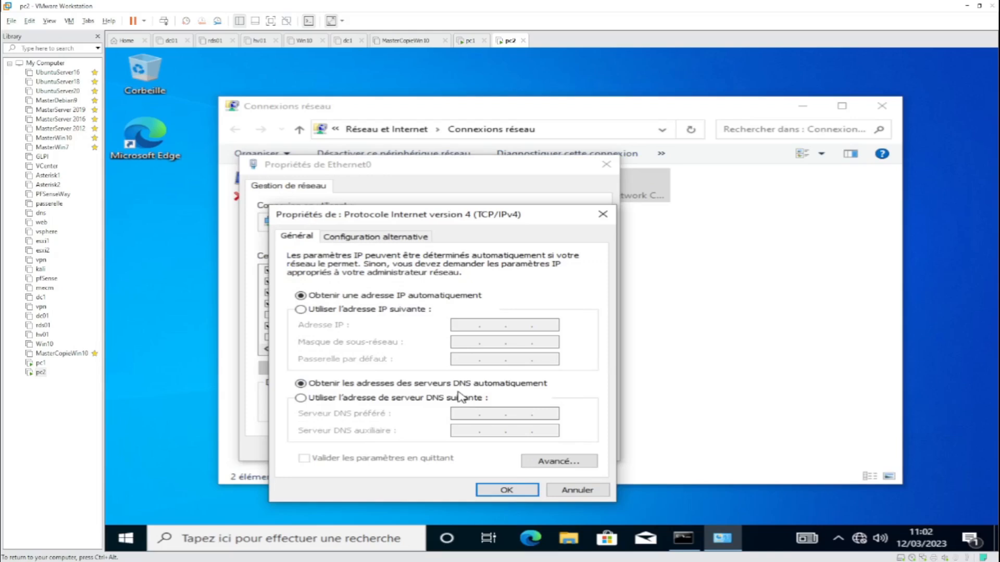
{"action": "left_click", "coordinate": [306, 310]}
{"action": "left_click", "coordinate": [467, 327]}
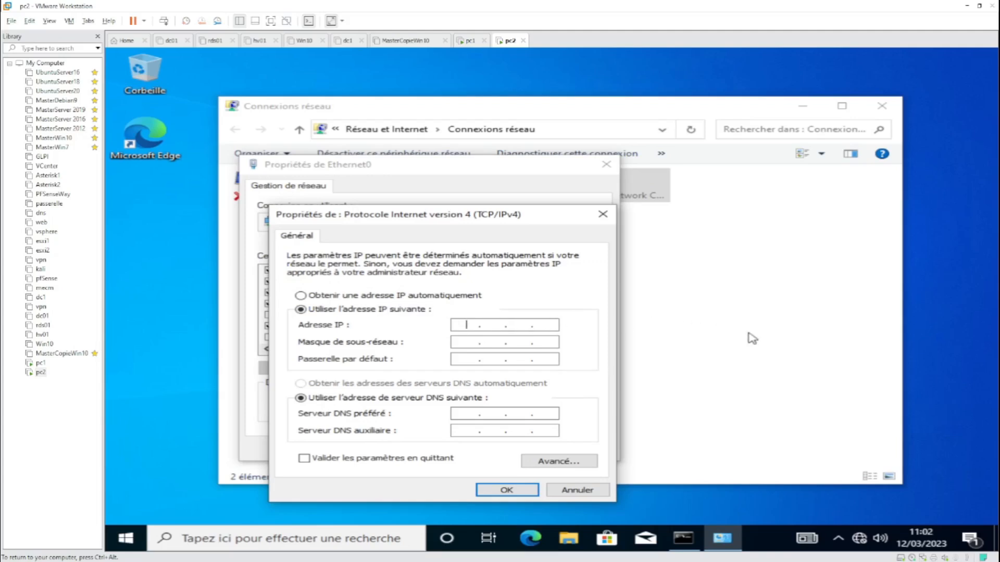
{"action": "type", "text": "192 . 168 . 101"}
{"action": "key", "text": "BackSpace"}
{"action": "key", "text": "Tab"}
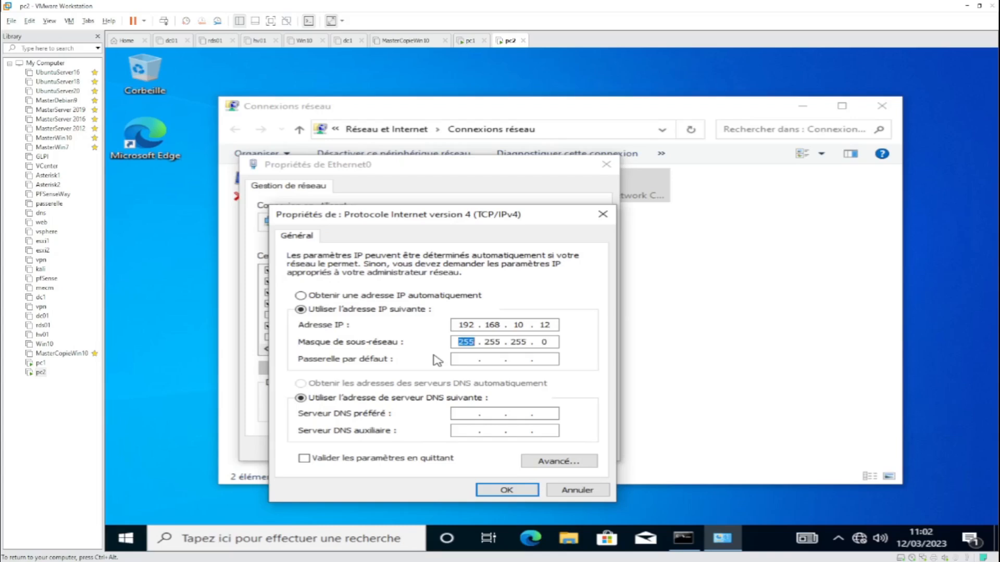
{"action": "left_click", "coordinate": [508, 491]}
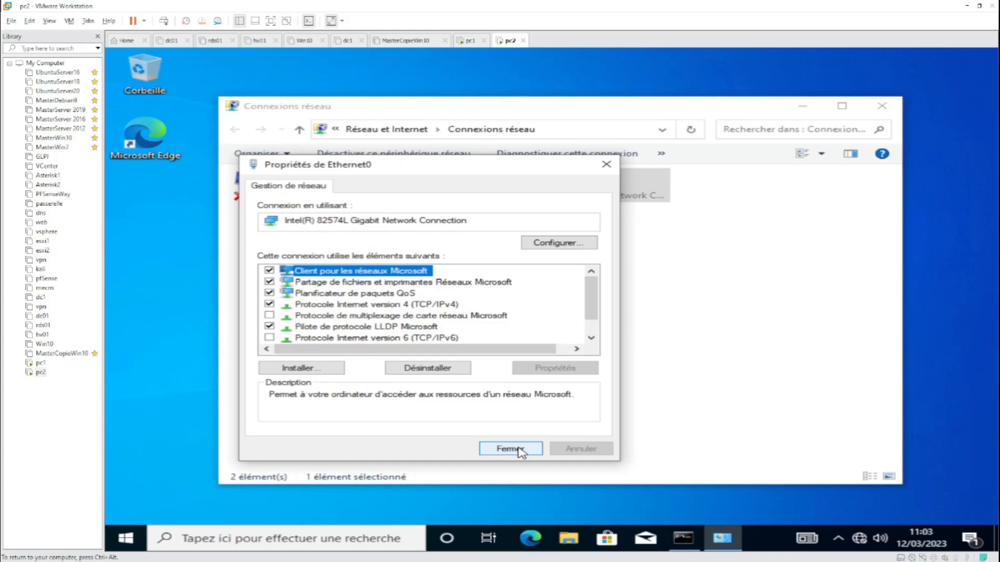
{"action": "left_click", "coordinate": [510, 449]}
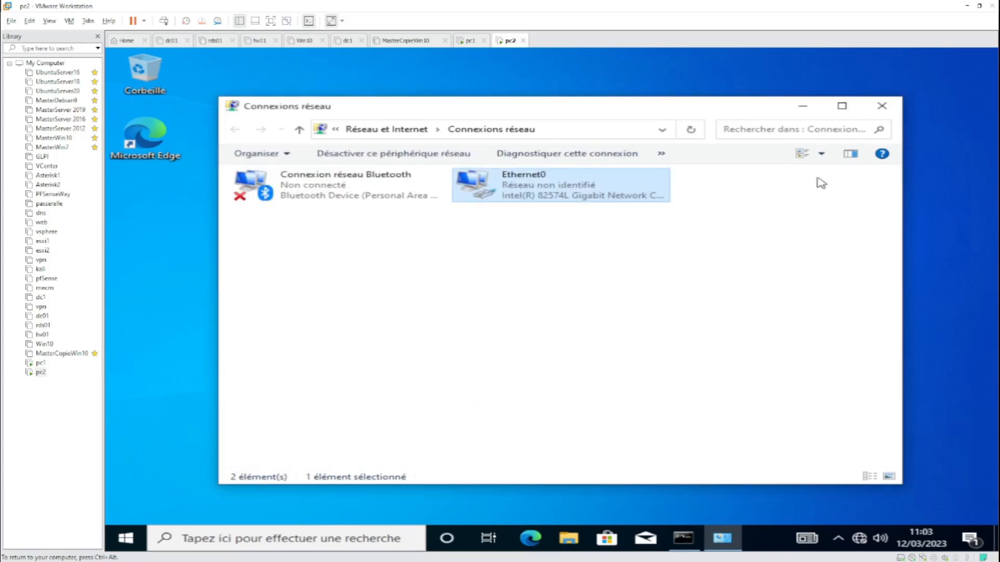
- Minimize Connexions réseau and rerun ipconfig in pc2's Command Prompt to check the new Ethernet0 address
{"action": "left_click", "coordinate": [802, 105]}
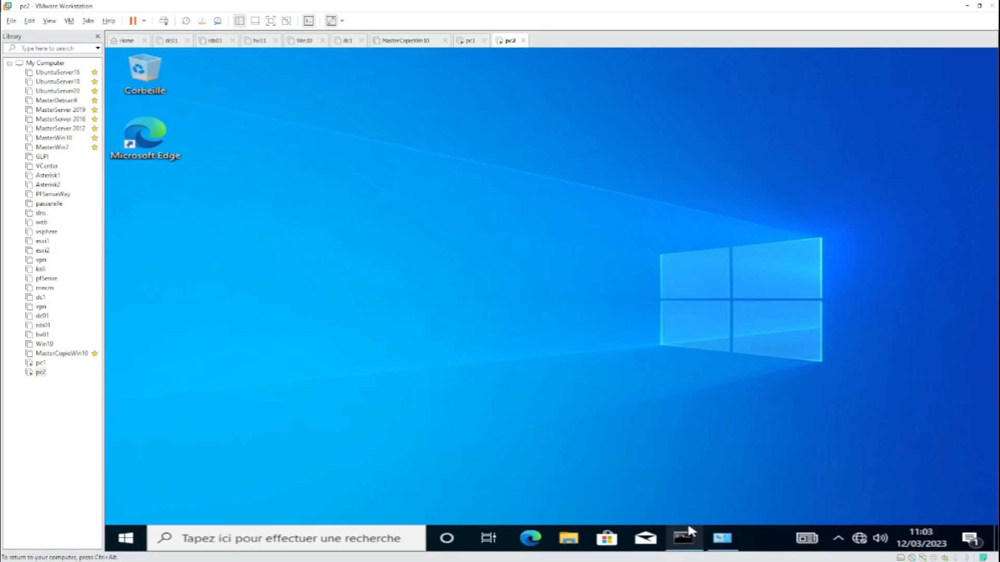
{"action": "left_click", "coordinate": [684, 536]}
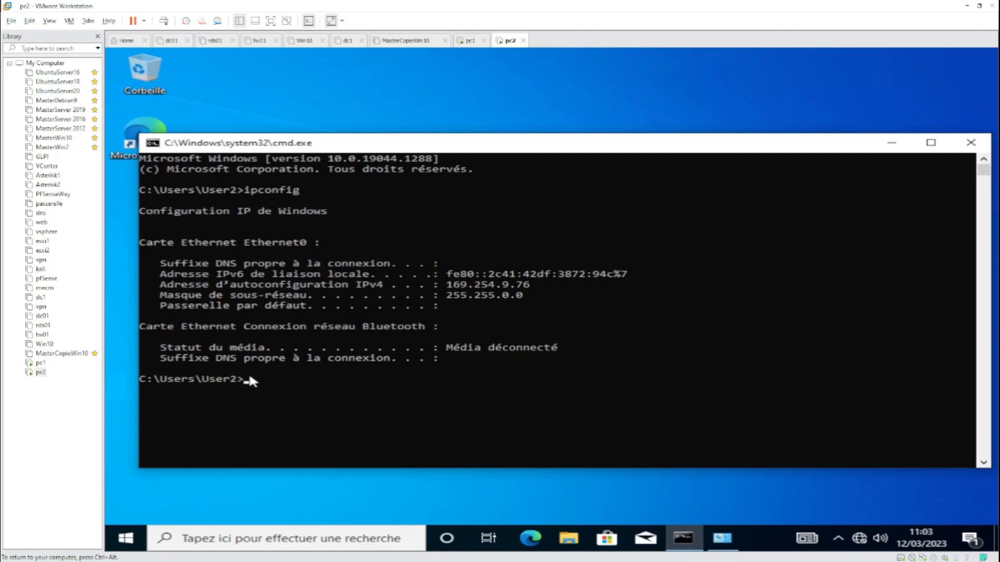
{"action": "left_click", "coordinate": [248, 381]}
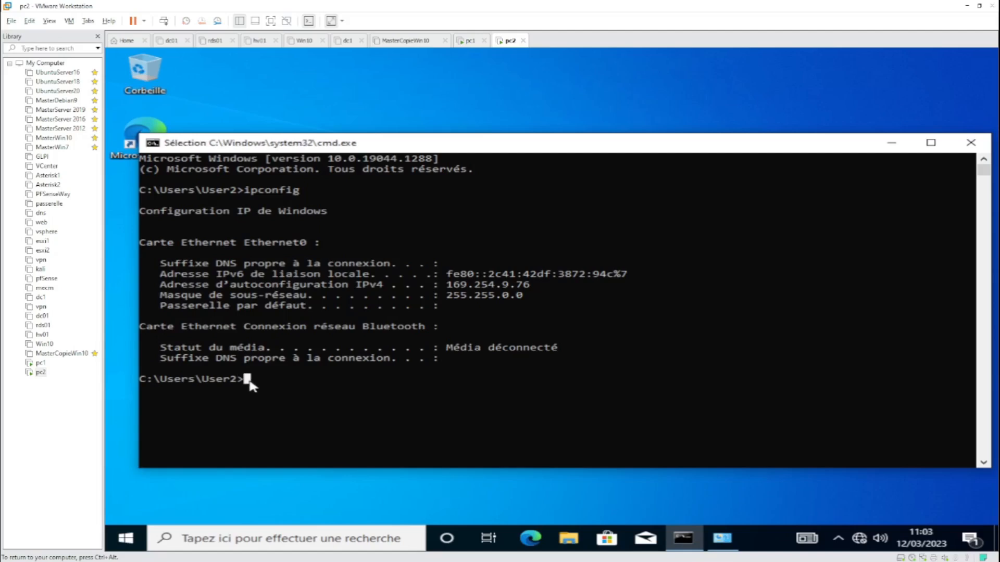
{"action": "key", "text": "Up"}
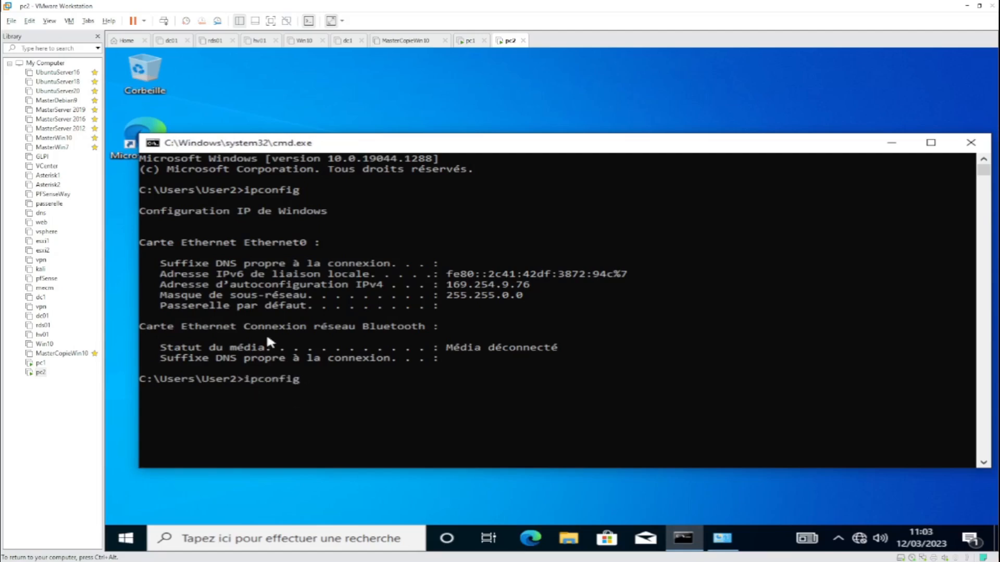
{"action": "key", "text": "Return"}
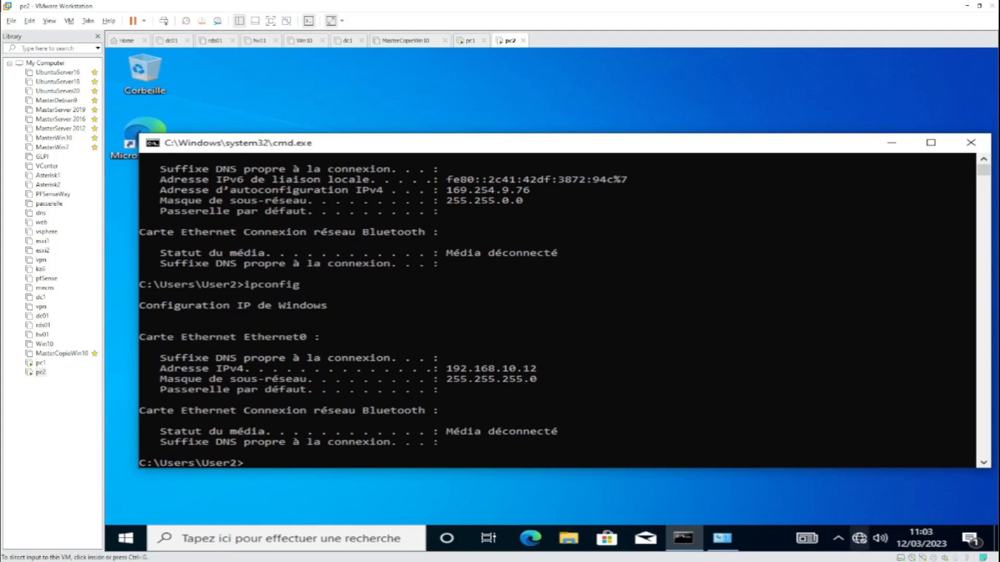
- Ping pc1 at 192.168.10.11 from pc2's Command Prompt to test the connection between the two machines
{"action": "left_click", "coordinate": [289, 463]}
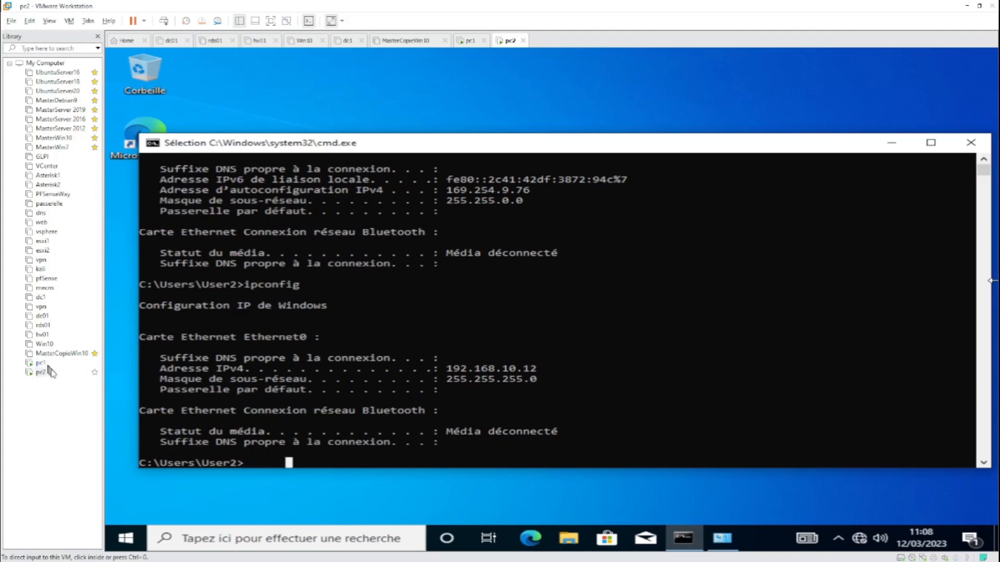
{"action": "left_click", "coordinate": [253, 467]}
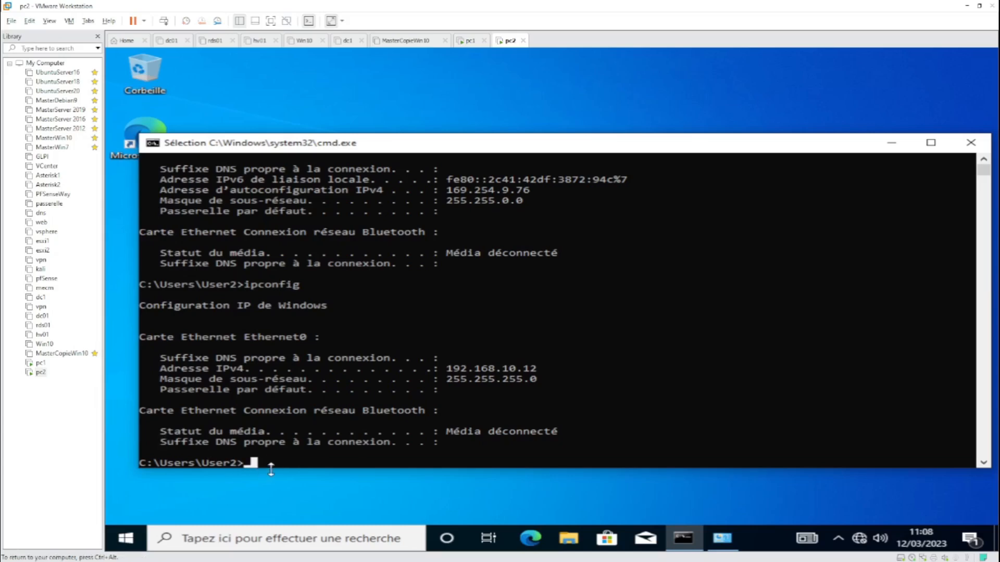
{"action": "type", "text": "ping"}
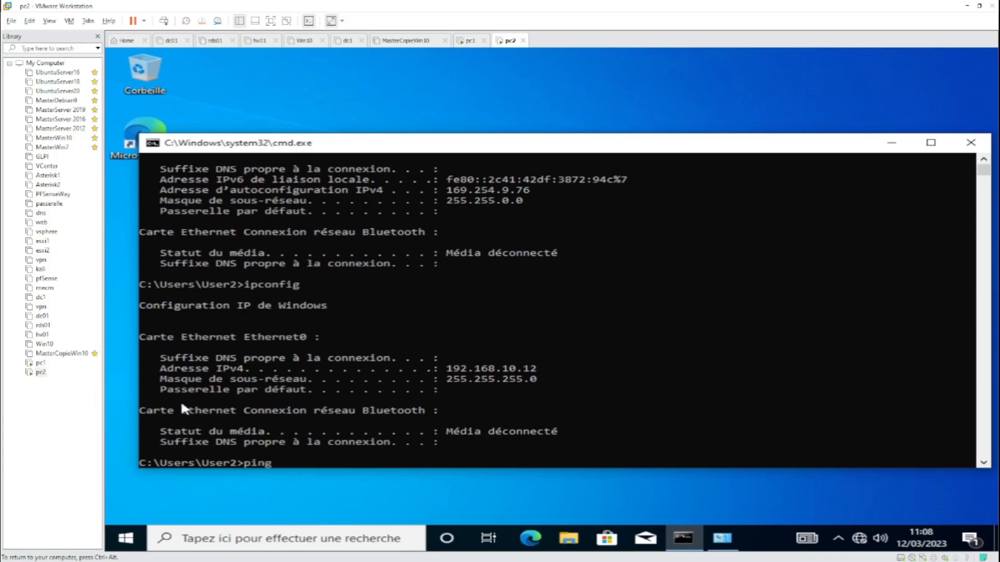
{"action": "type", "text": "192.168.10.11"}
{"action": "key", "text": "Return"}
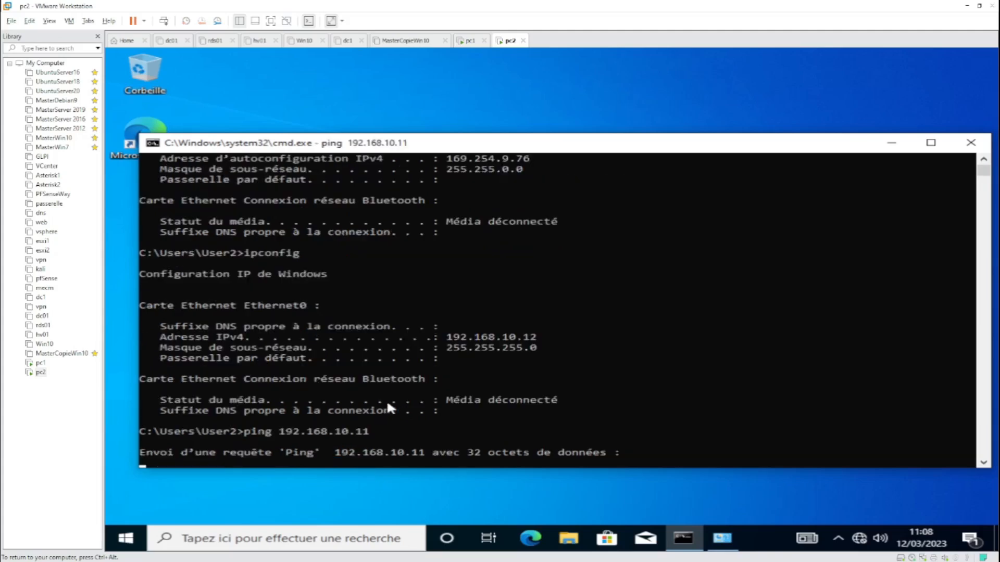
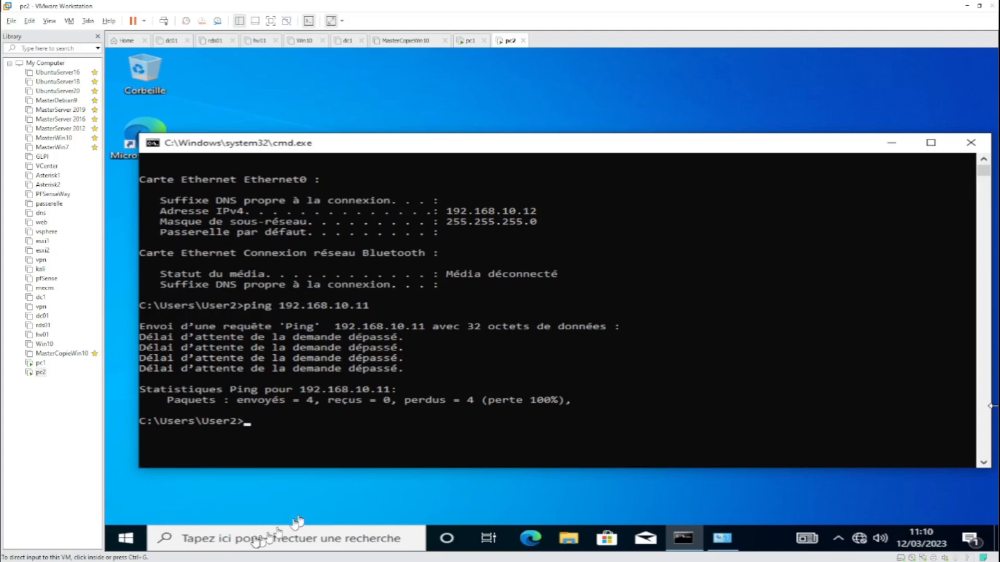
- Find and open the Panneau de configuration in pc2, and open its Pare-feu Windows Defender page
{"action": "left_click", "coordinate": [238, 538]}
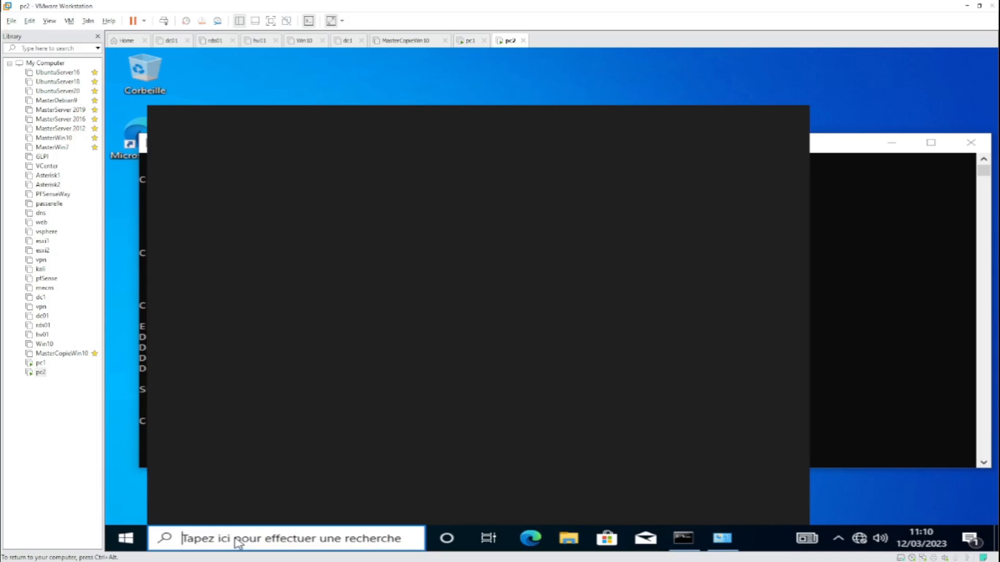
{"action": "type", "text": "pann"}
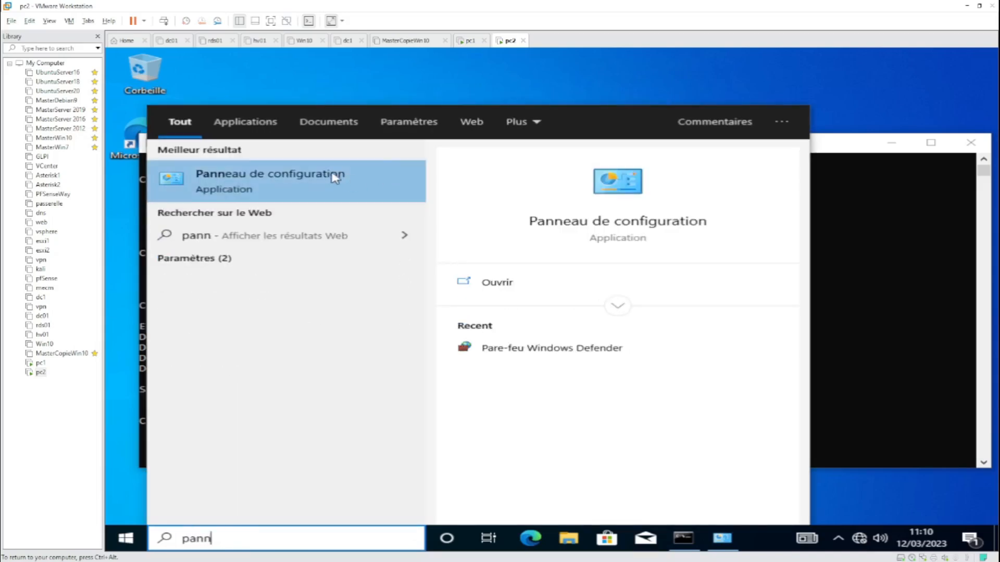
{"action": "left_click", "coordinate": [500, 284]}
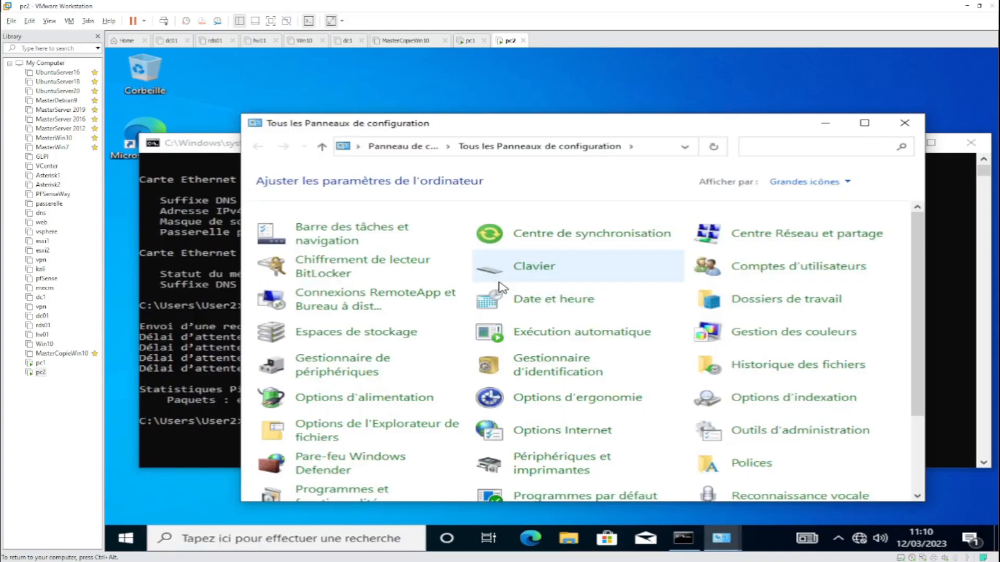
{"action": "scroll", "coordinate": [325, 345], "scroll_direction": "down", "scroll_amount": 1}
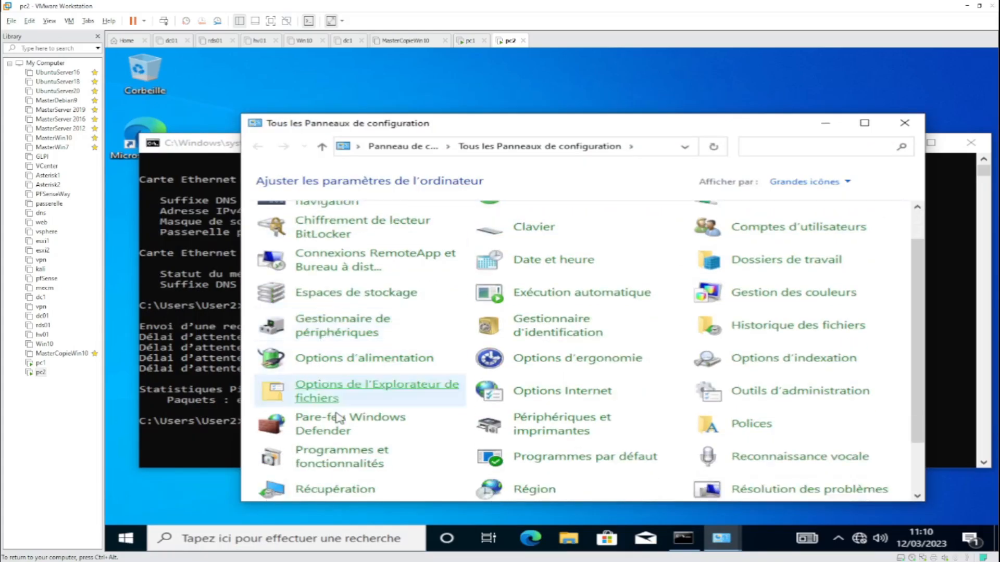
{"action": "left_click", "coordinate": [347, 430]}
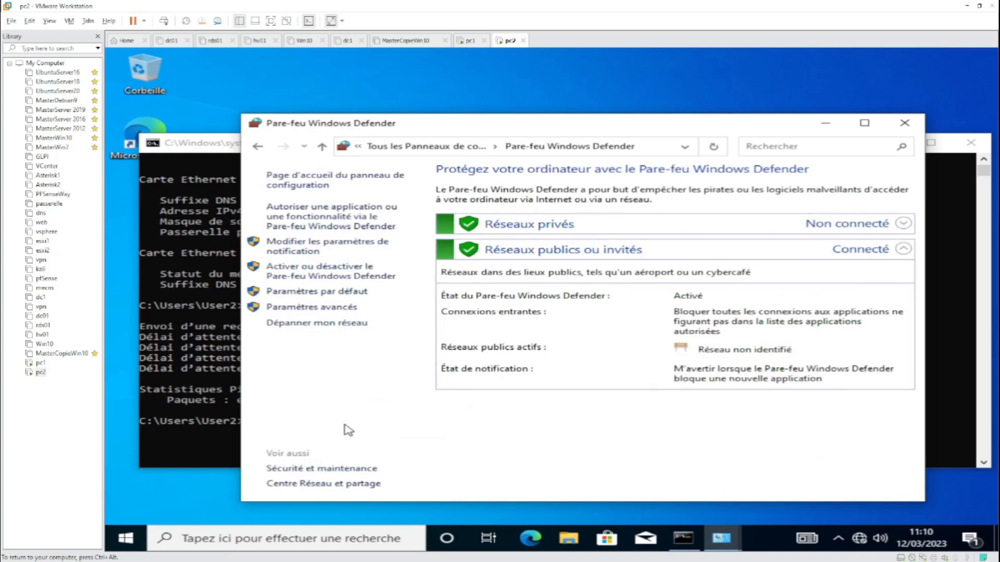
- Open pc2's advanced firewall settings and sort the Règles de trafic entrant by Protocole
{"action": "left_click", "coordinate": [321, 308]}
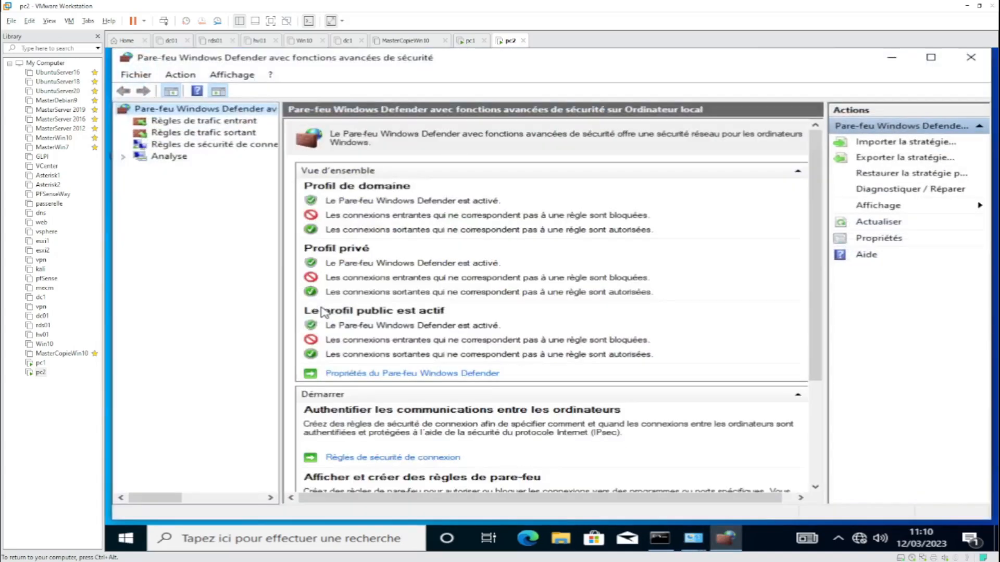
{"action": "left_click", "coordinate": [192, 121]}
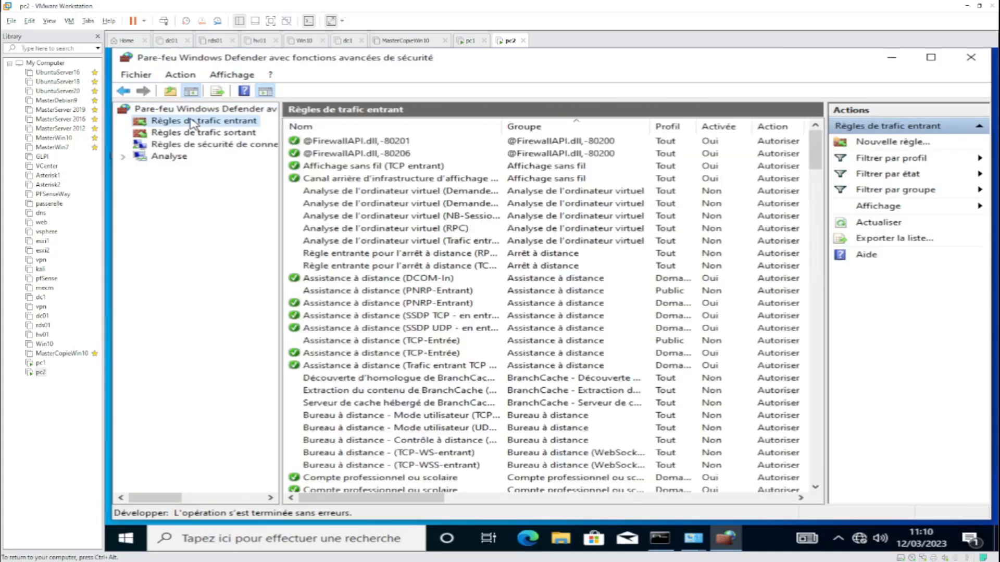
{"action": "left_click_drag", "start_coordinate": [411, 501], "coordinate": [595, 495]}
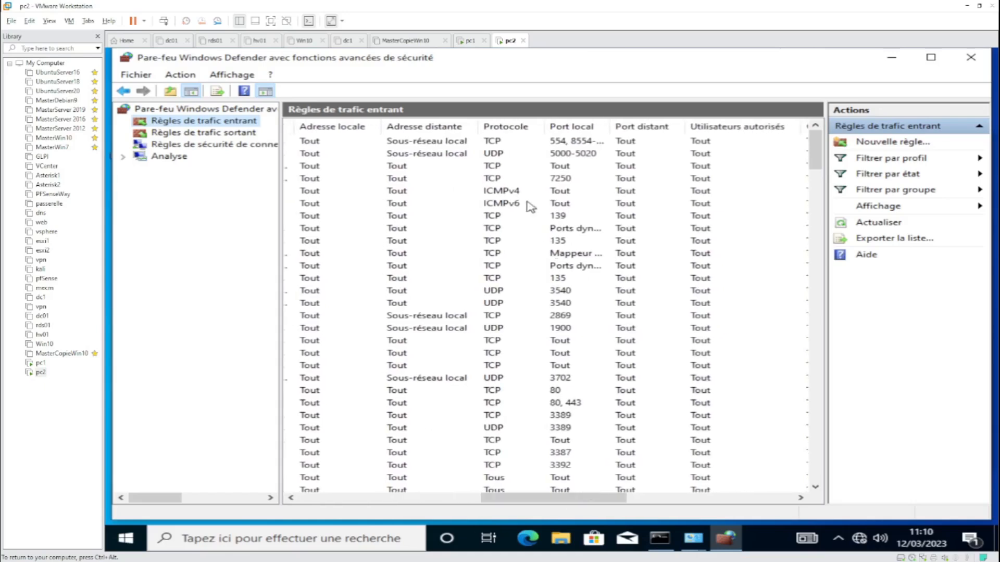
{"action": "left_click", "coordinate": [516, 129]}
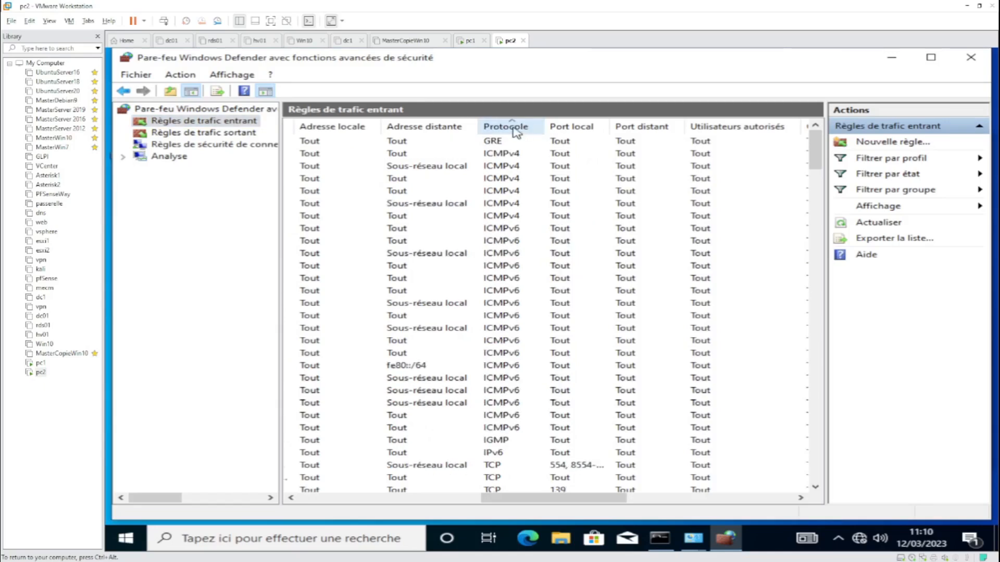
{"action": "left_click_drag", "start_coordinate": [599, 499], "coordinate": [208, 517]}
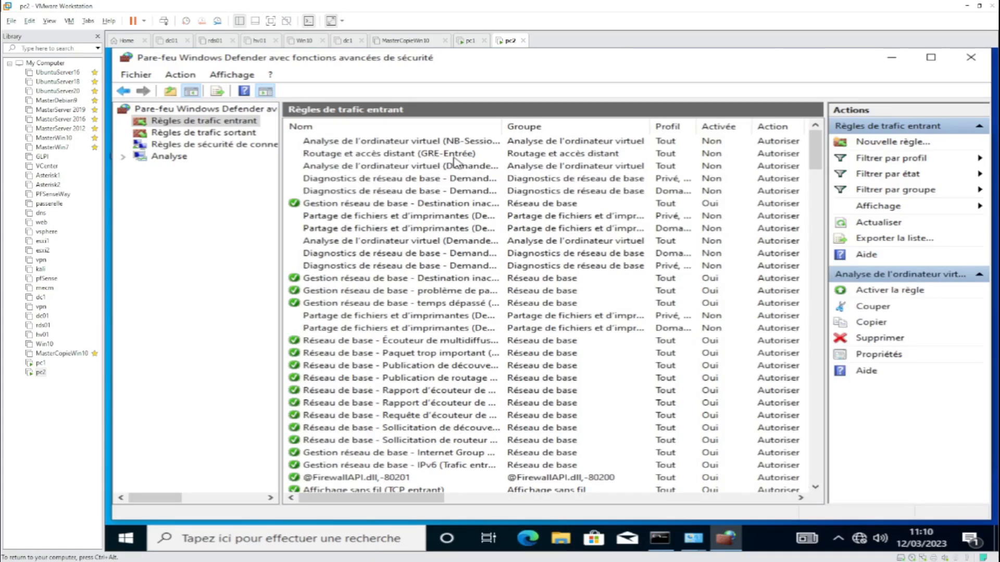
- Enable pc2's ICMPv4 inbound echo request rule in the Analyse de l'ordinateur virtuel group
{"action": "left_click", "coordinate": [380, 171]}
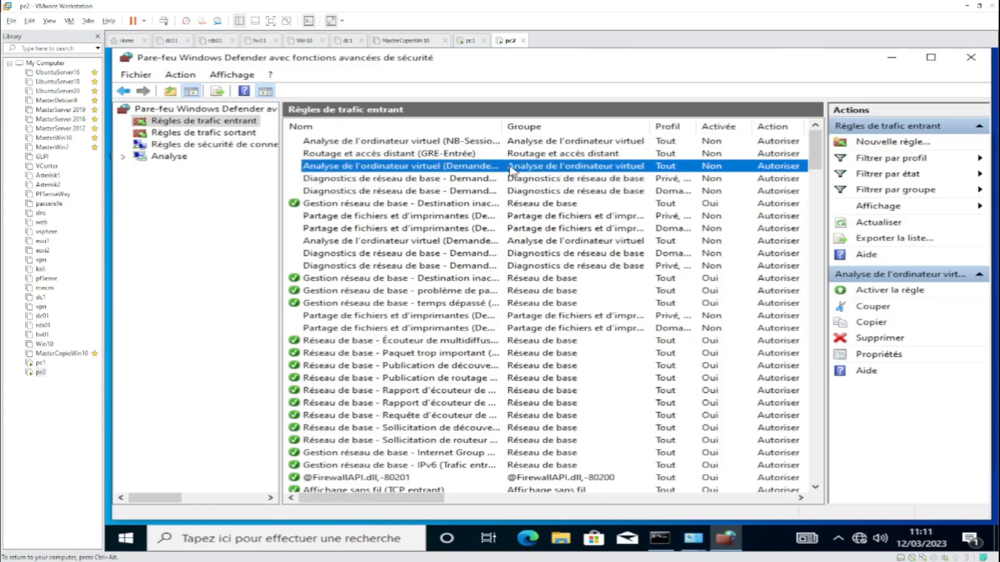
{"action": "right_click", "coordinate": [368, 167]}
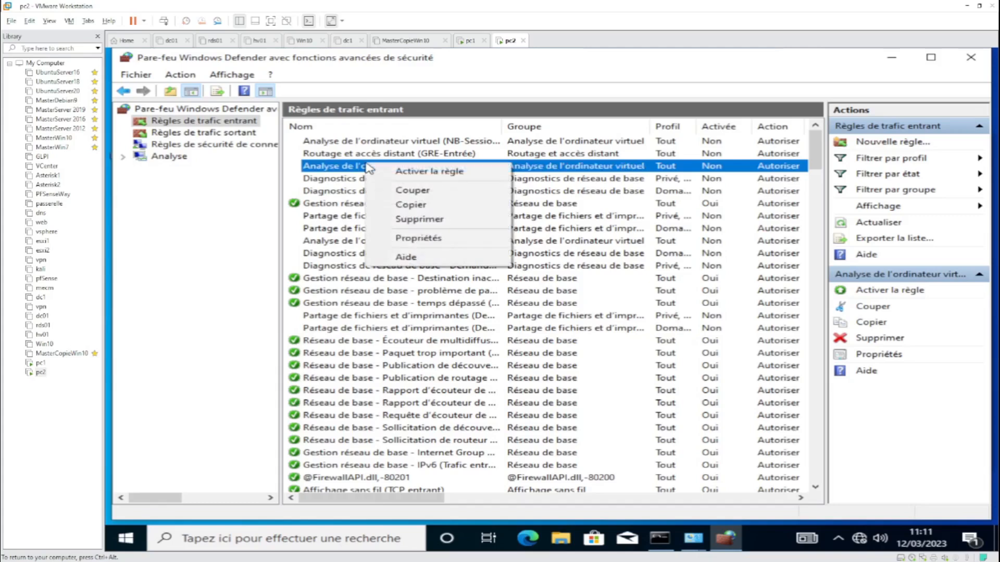
{"action": "left_click", "coordinate": [416, 171]}
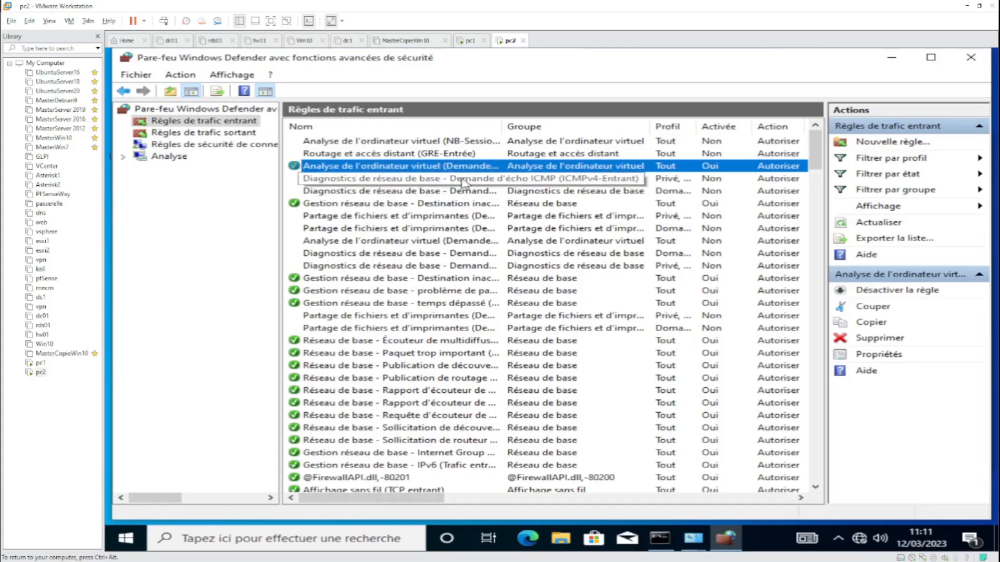
- Switch to pc1, leave its security options screen, and minimize the Command Prompt and Connexions réseau windows
{"action": "left_click", "coordinate": [41, 363]}
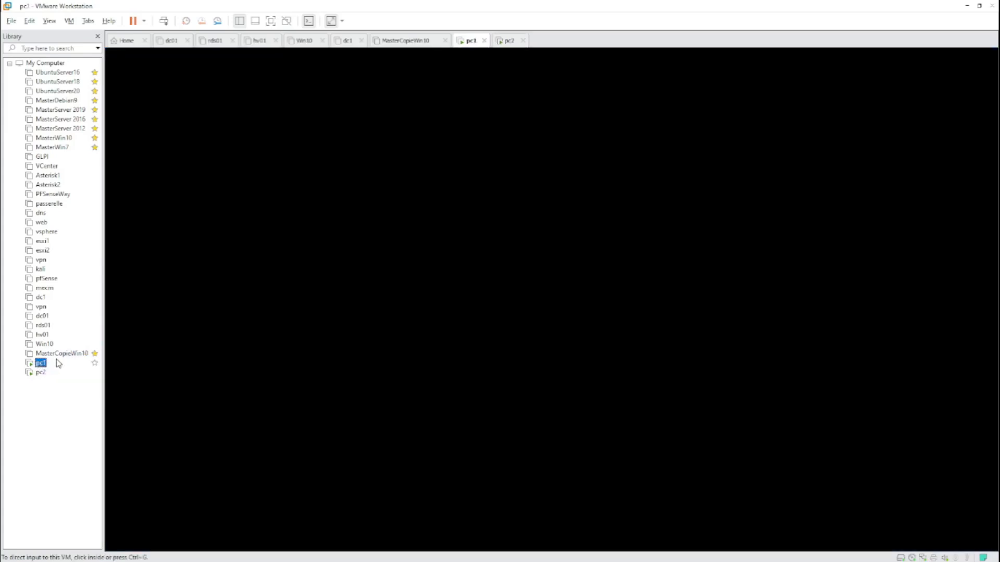
{"action": "left_click", "coordinate": [168, 23]}
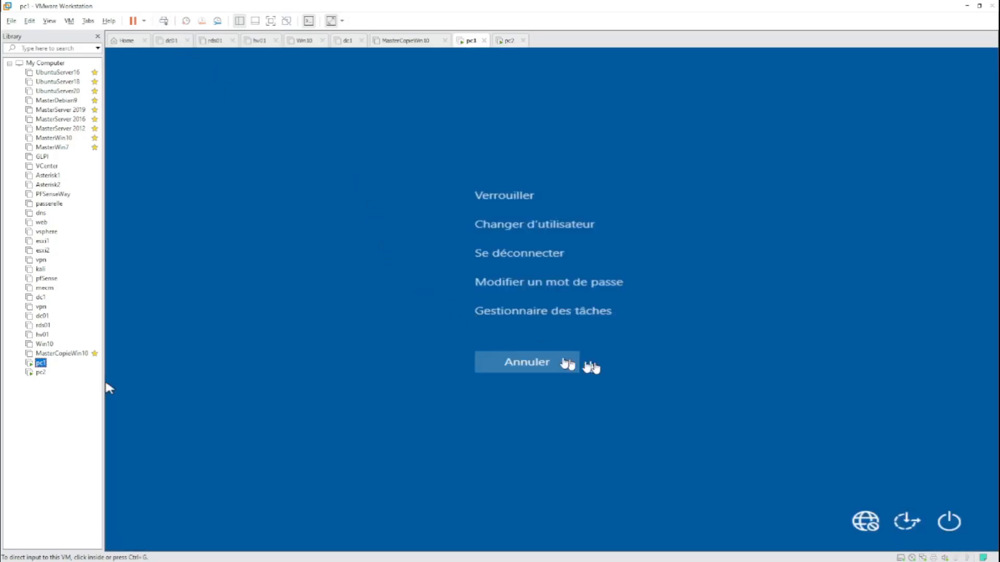
{"action": "left_click", "coordinate": [566, 363]}
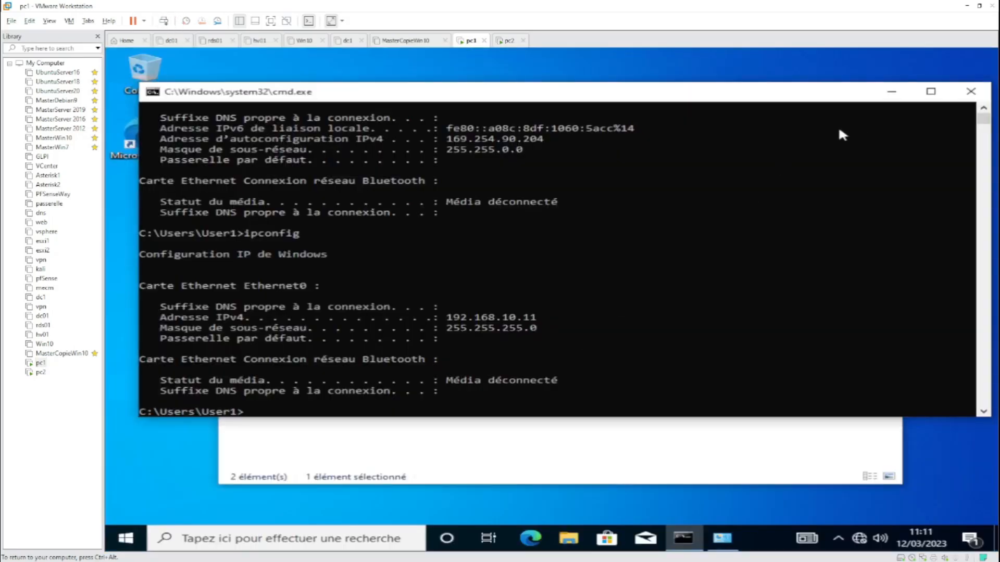
{"action": "left_click", "coordinate": [891, 92]}
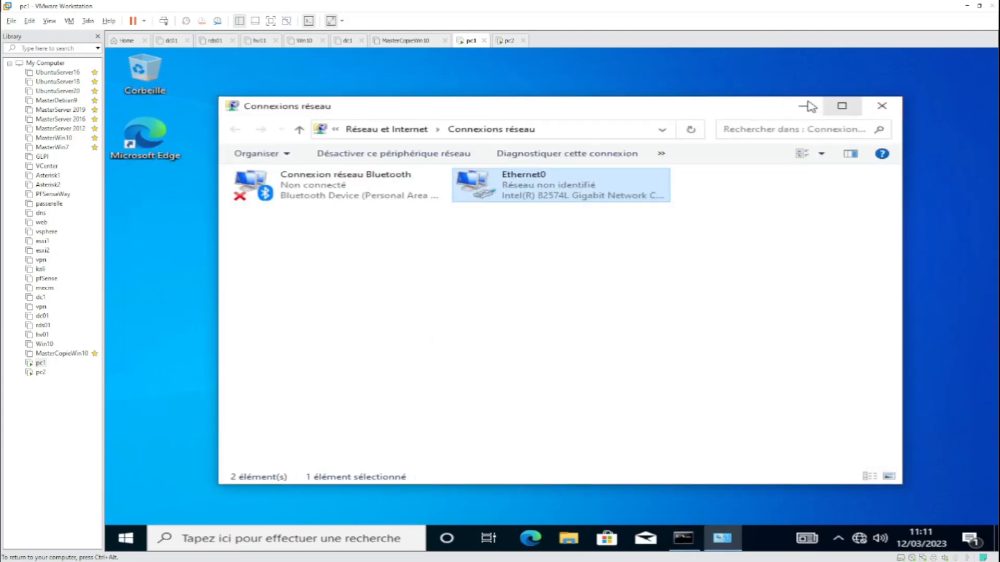
{"action": "left_click", "coordinate": [809, 106]}
- Find and open the Panneau de configuration in pc1, and display its items as Grandes icônes
{"action": "left_click", "coordinate": [251, 541]}
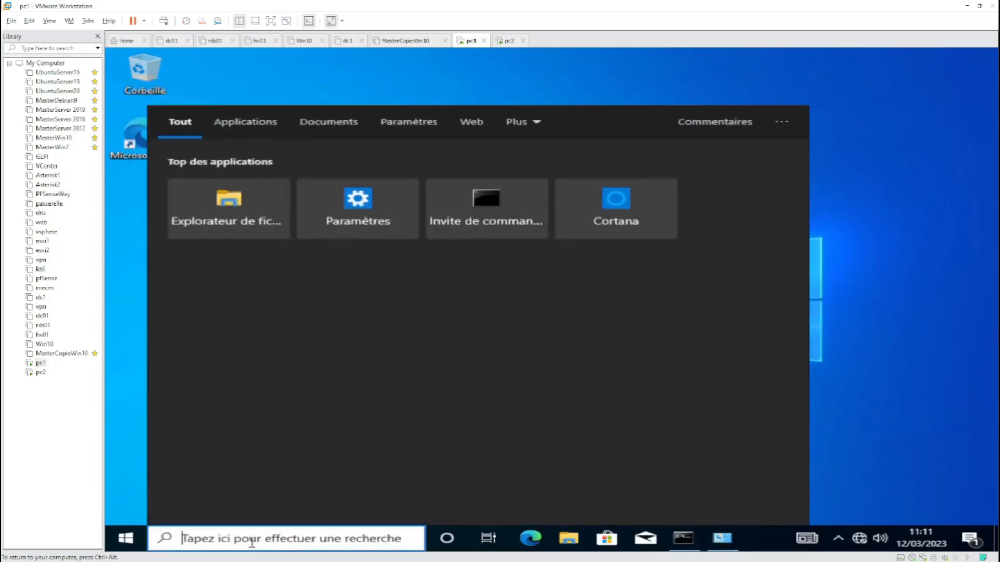
{"action": "type", "text": "pann"}
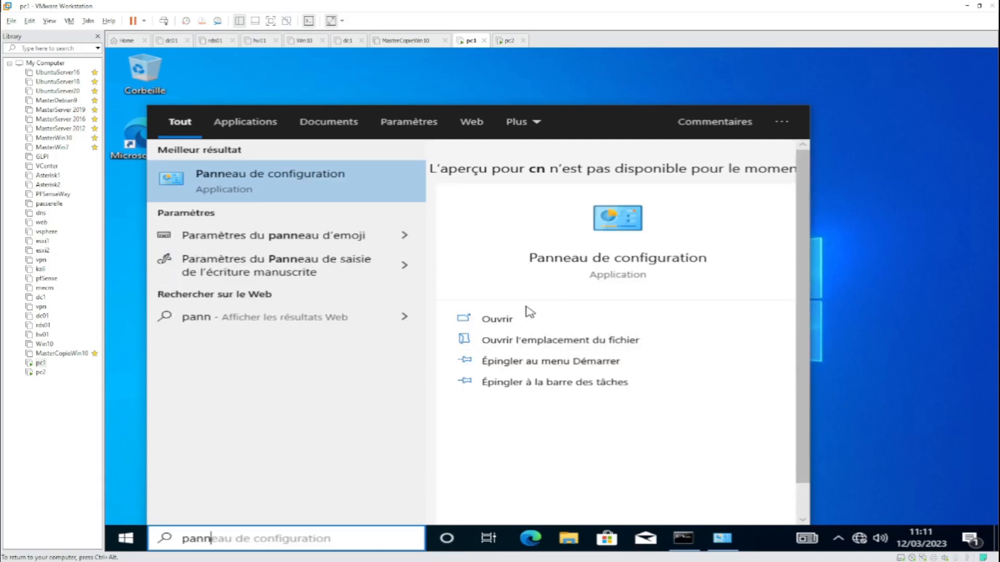
{"action": "left_click", "coordinate": [521, 326]}
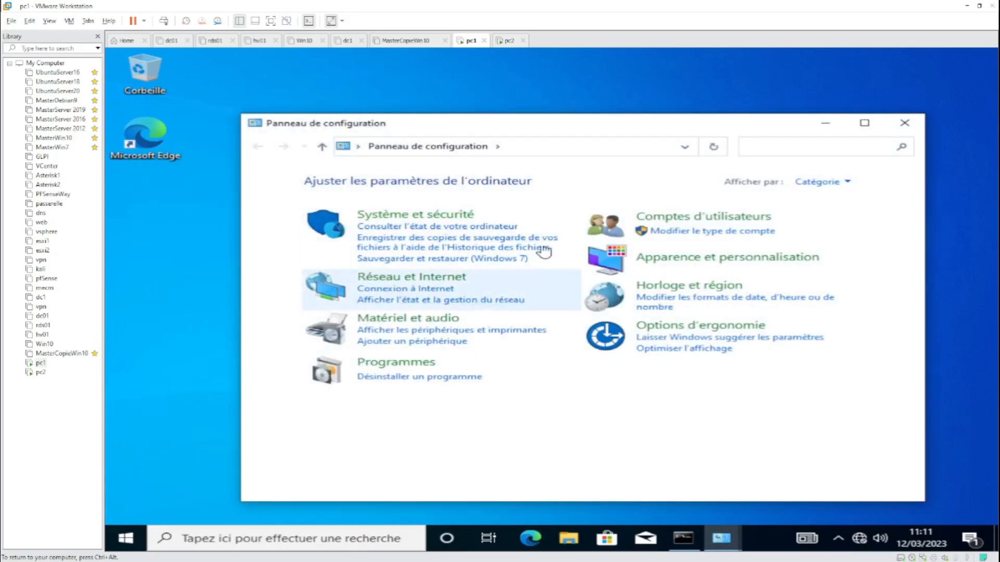
{"action": "left_click", "coordinate": [828, 182]}
{"action": "left_click", "coordinate": [828, 218]}
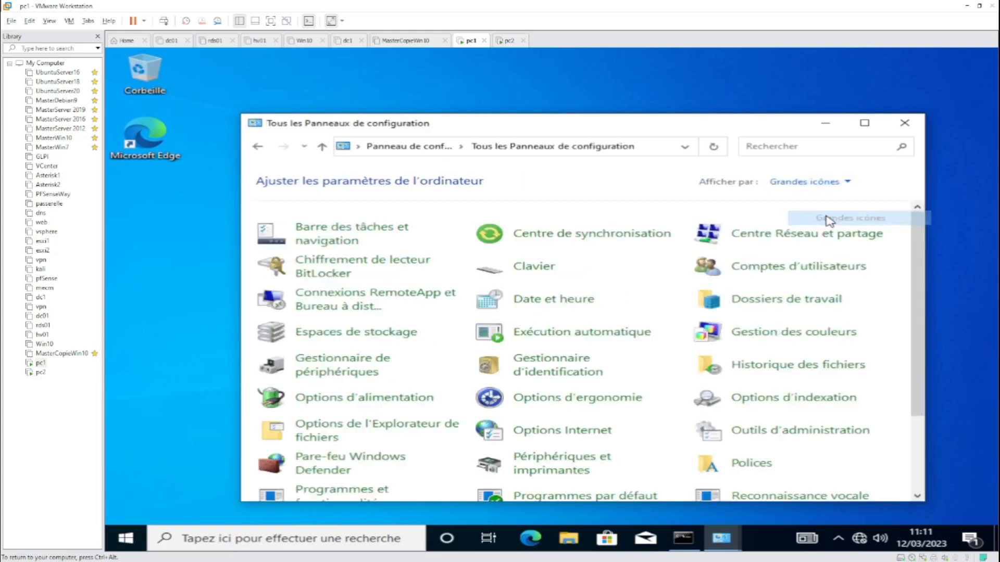
- Open the advanced settings of pc1's Pare-feu Windows Defender and sort the Règles de trafic entrant by Protocole
{"action": "left_click", "coordinate": [331, 463]}
{"action": "left_click", "coordinate": [311, 306]}
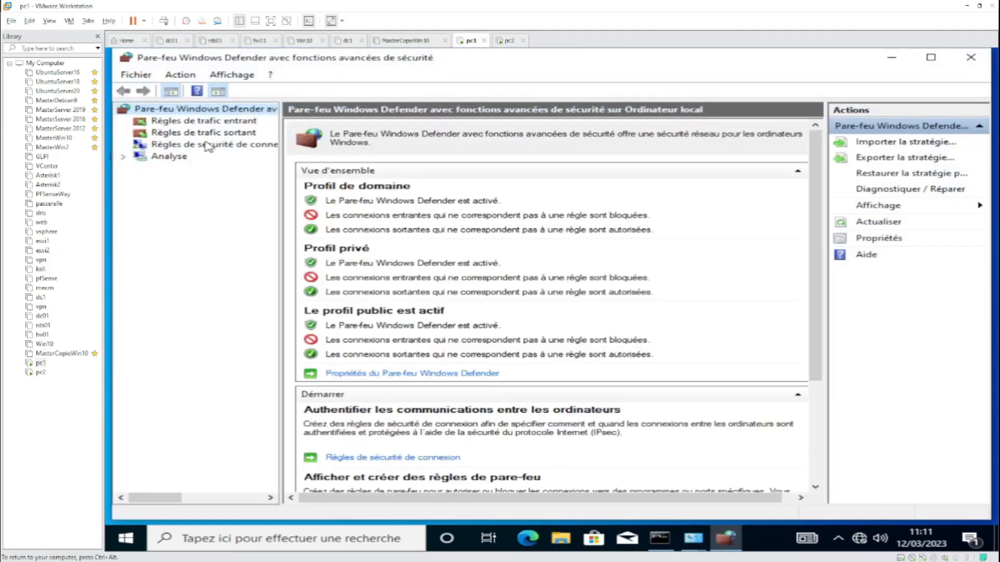
{"action": "left_click", "coordinate": [223, 122]}
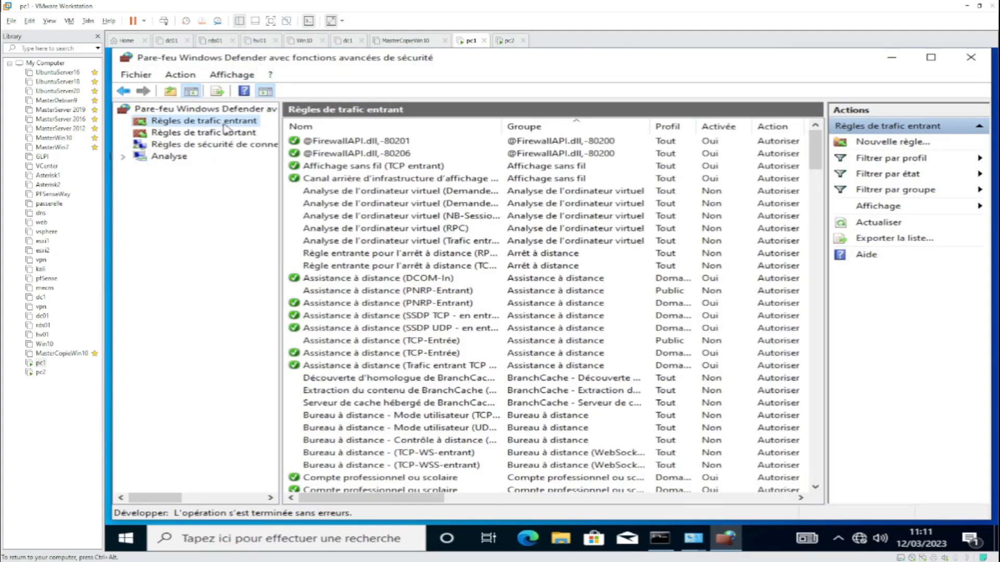
{"action": "left_click_drag", "start_coordinate": [414, 496], "coordinate": [588, 491]}
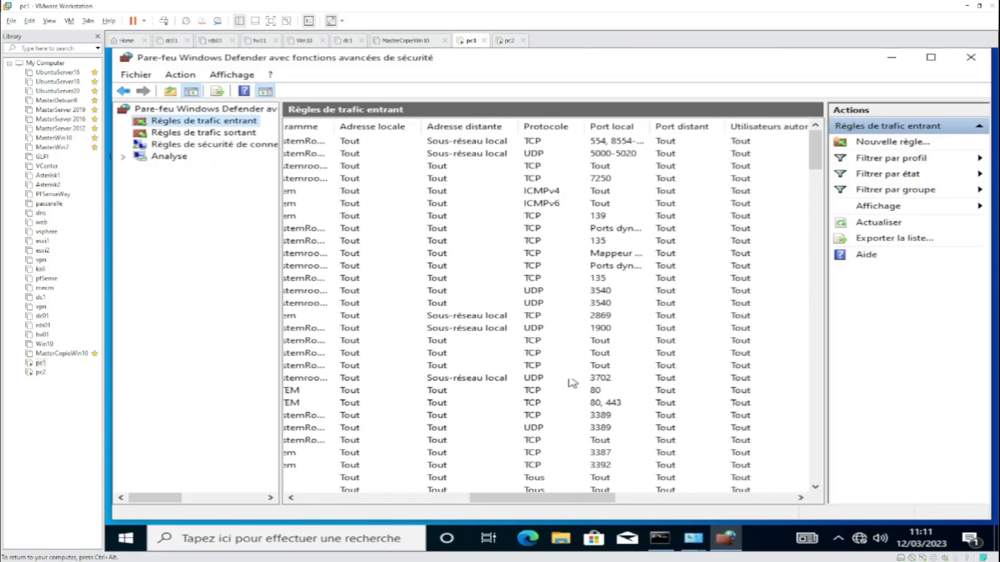
{"action": "left_click", "coordinate": [561, 129]}
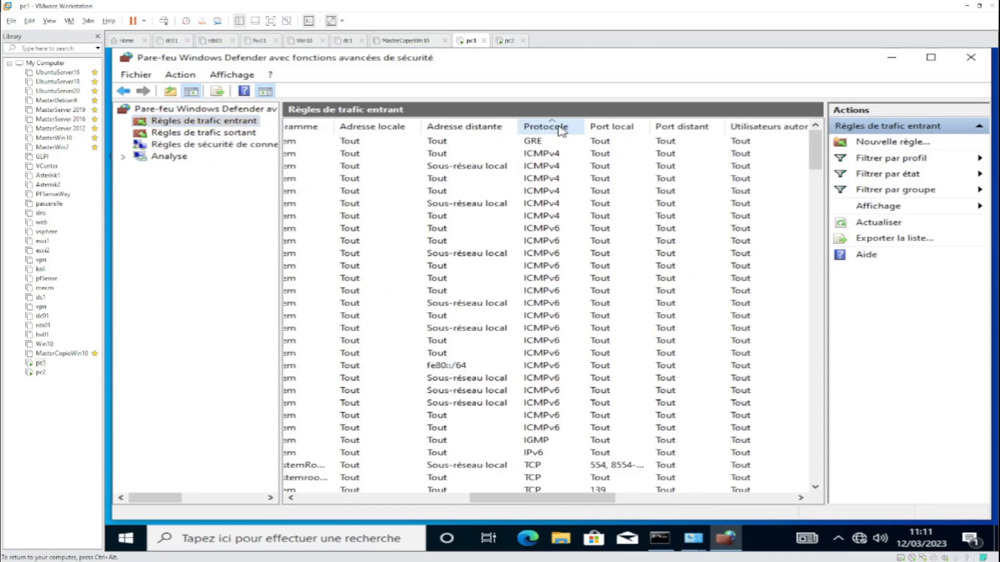
{"action": "left_click_drag", "start_coordinate": [561, 500], "coordinate": [313, 508]}
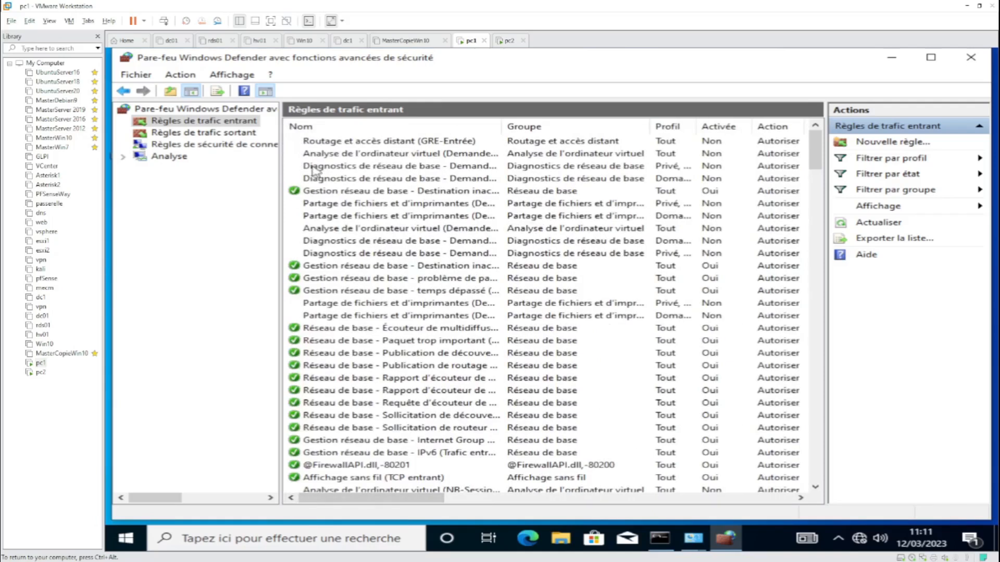
- Enable pc1's ICMPv4 inbound echo request rule in the Analyse de l'ordinateur virtuel group
{"action": "left_click", "coordinate": [329, 156]}
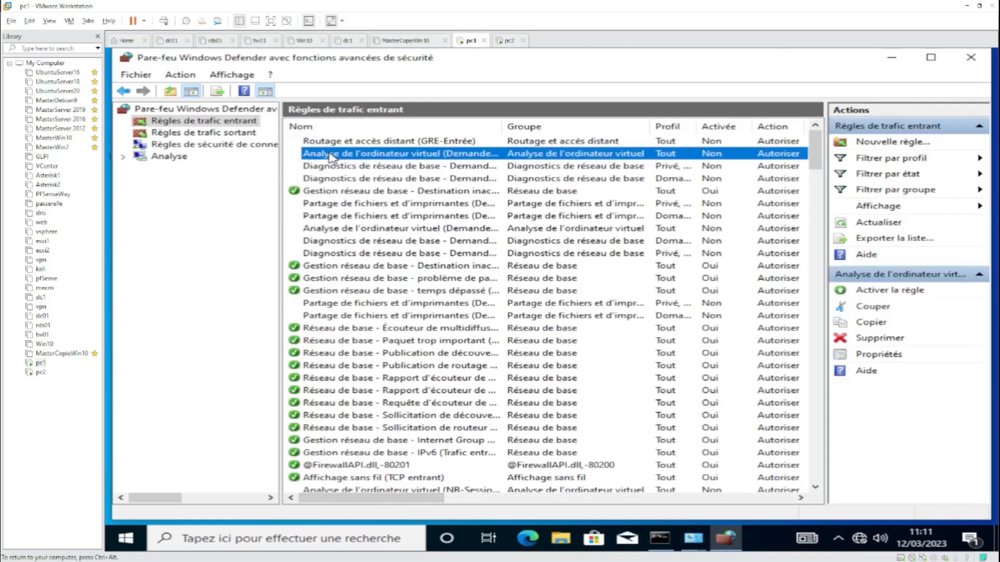
{"action": "right_click", "coordinate": [331, 157]}
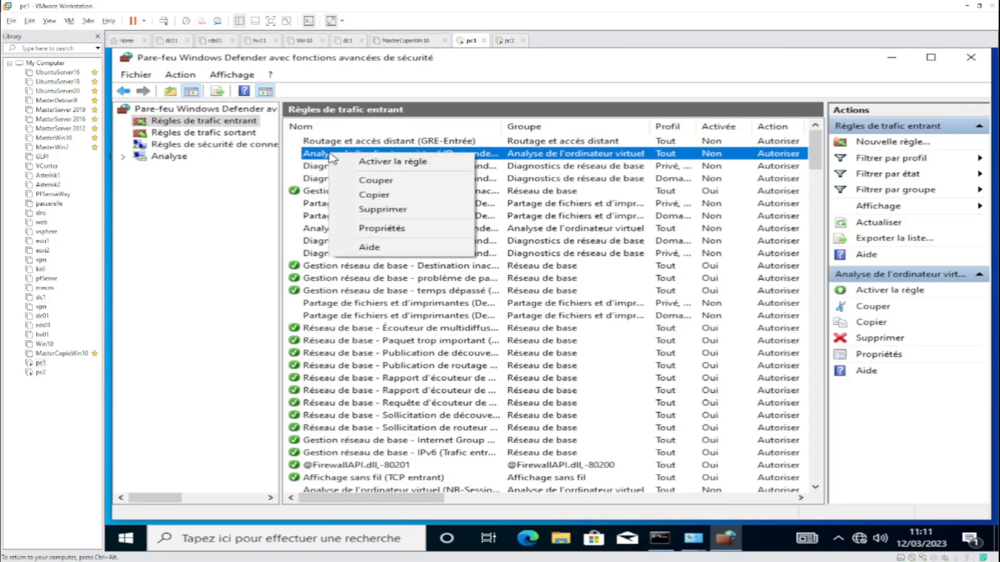
{"action": "left_click", "coordinate": [360, 161]}
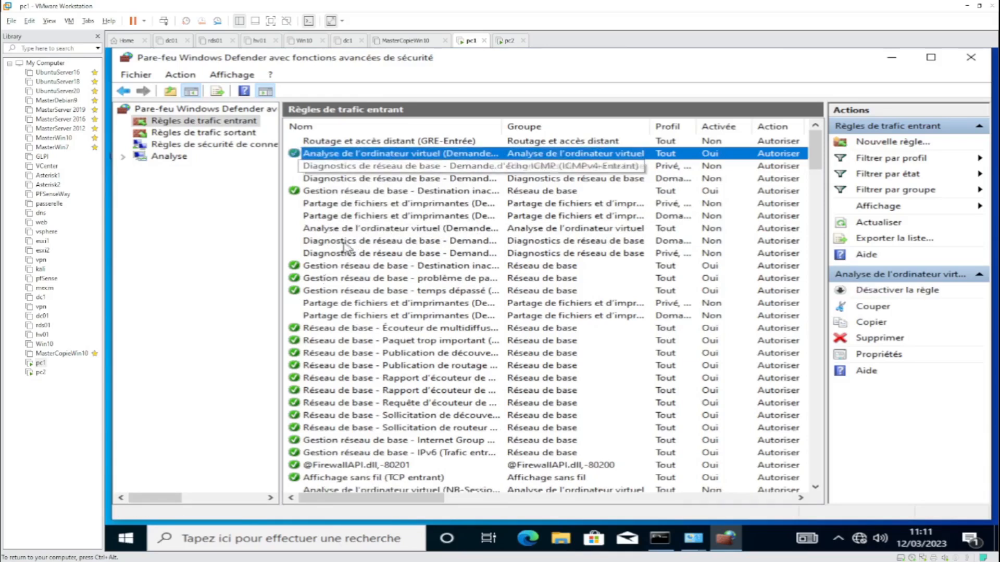
- Return to pc2 and rerun the ping to pc1 at 192.168.10.11 from its Command Prompt
{"action": "left_click", "coordinate": [41, 373]}
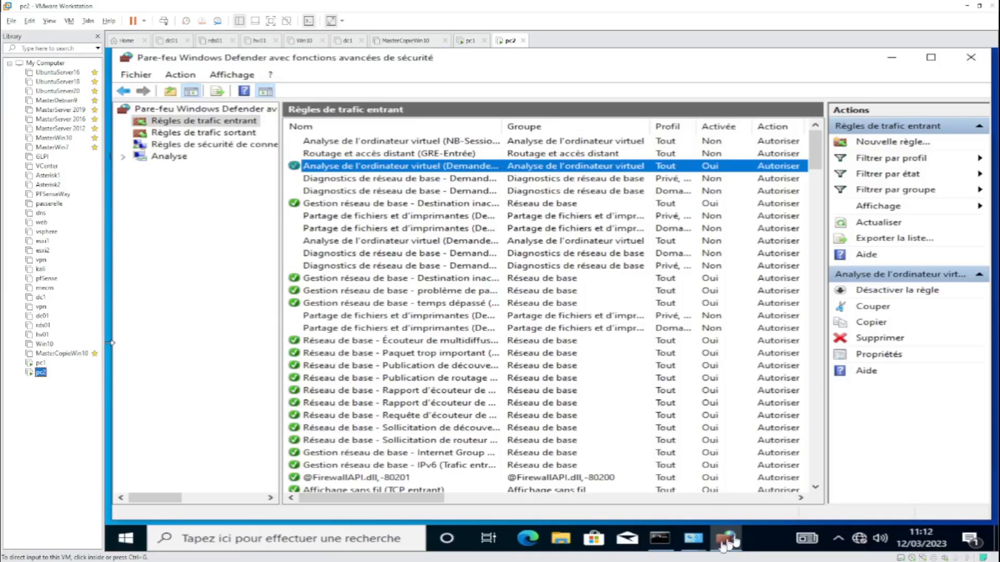
{"action": "left_click", "coordinate": [660, 545]}
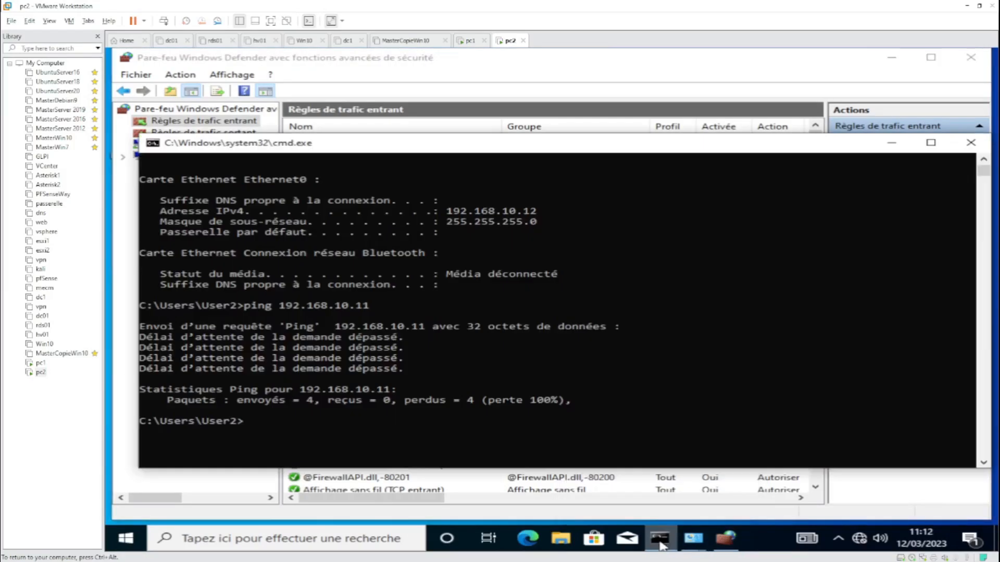
{"action": "left_click", "coordinate": [254, 421]}
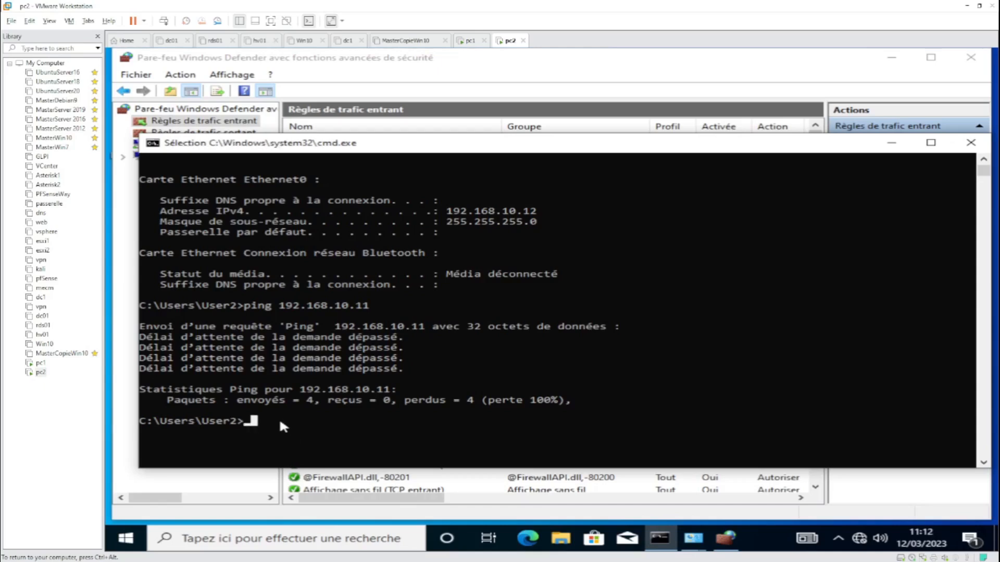
{"action": "key", "text": "Up"}
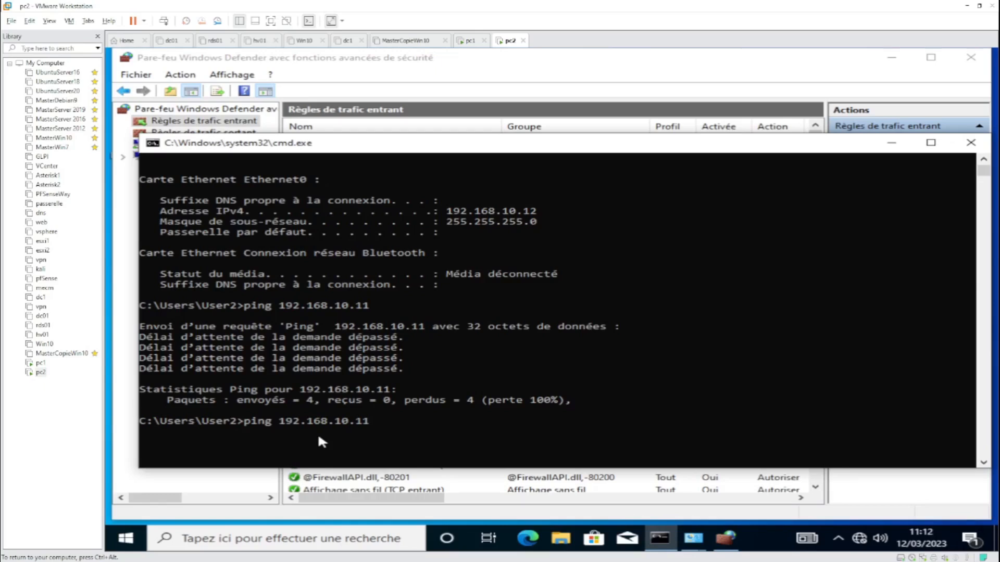
{"action": "key", "text": "Return"}
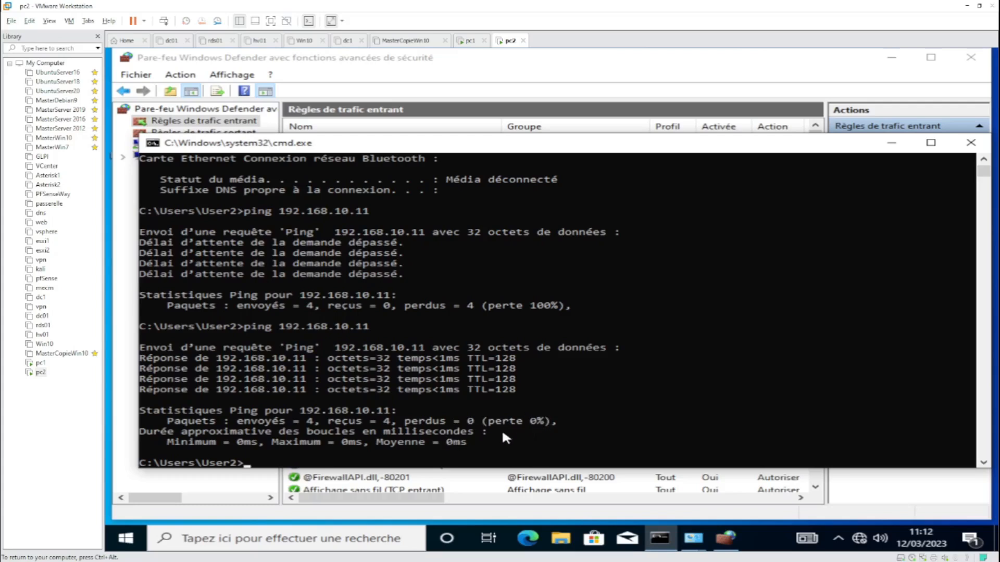
- Switch to pc1 and ping pc2 at 192.168.10.12 from its Command Prompt
{"action": "left_click", "coordinate": [40, 363]}
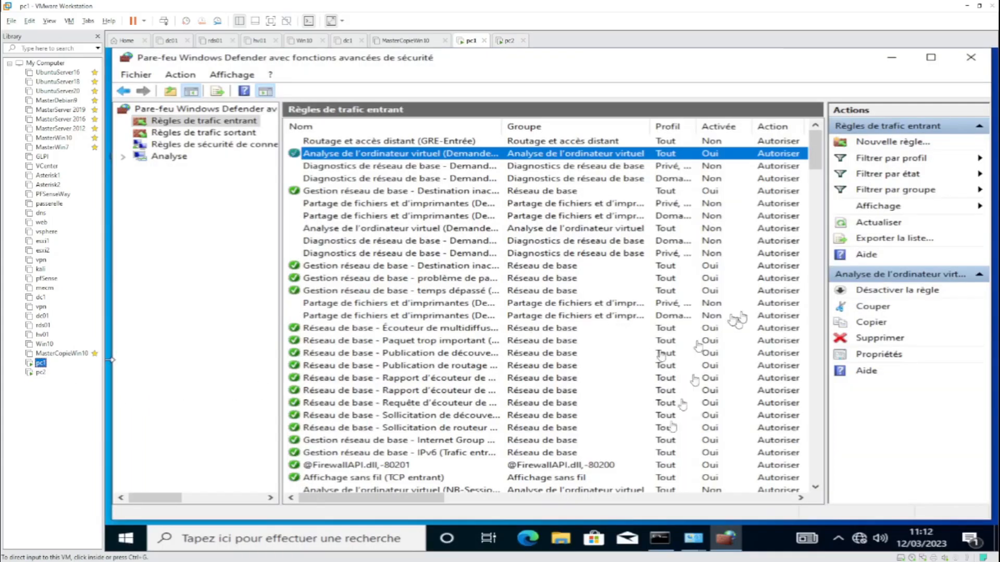
{"action": "left_click", "coordinate": [662, 538]}
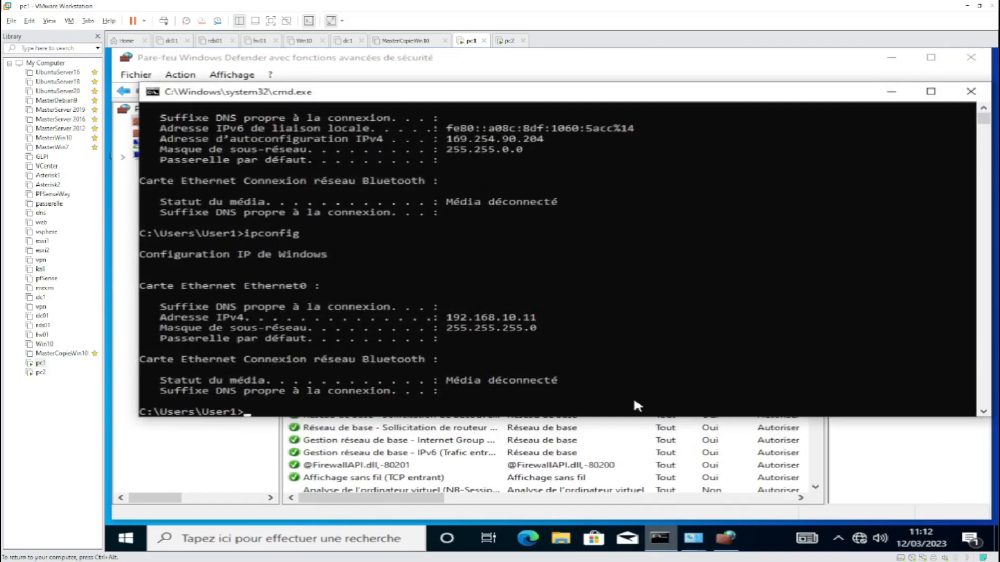
{"action": "left_click", "coordinate": [240, 410]}
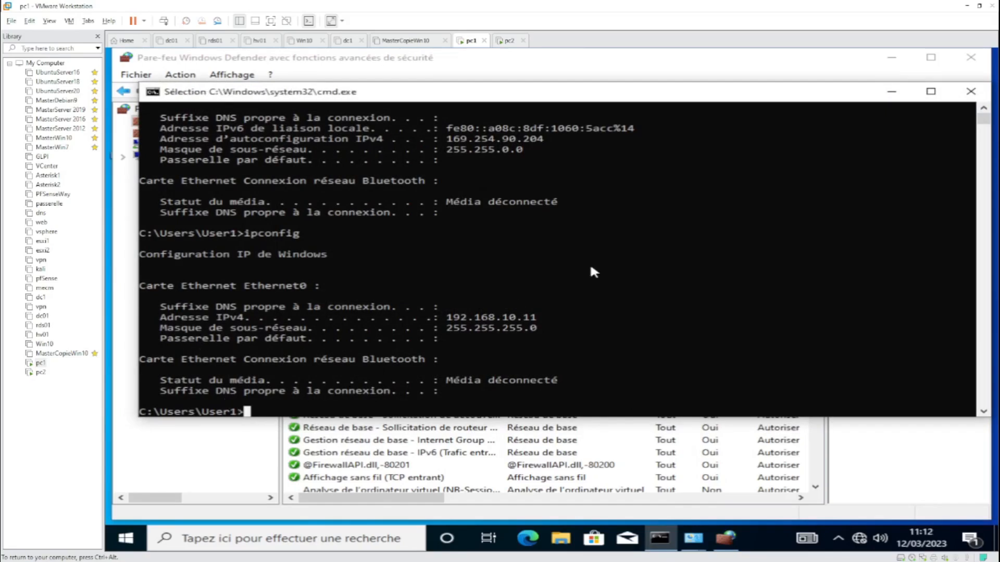
{"action": "type", "text": "ping"}
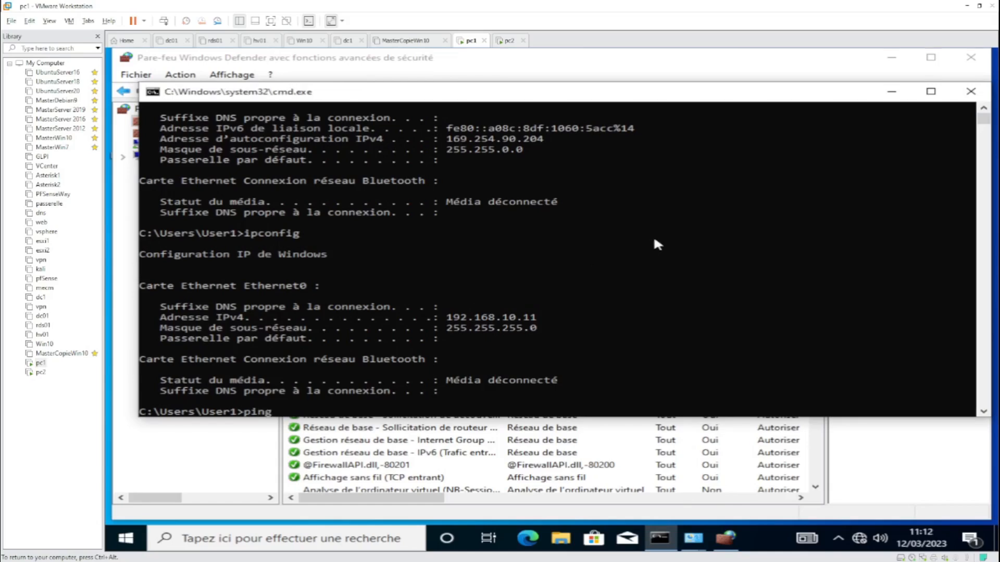
{"action": "type", "text": " 192.168.10.12"}
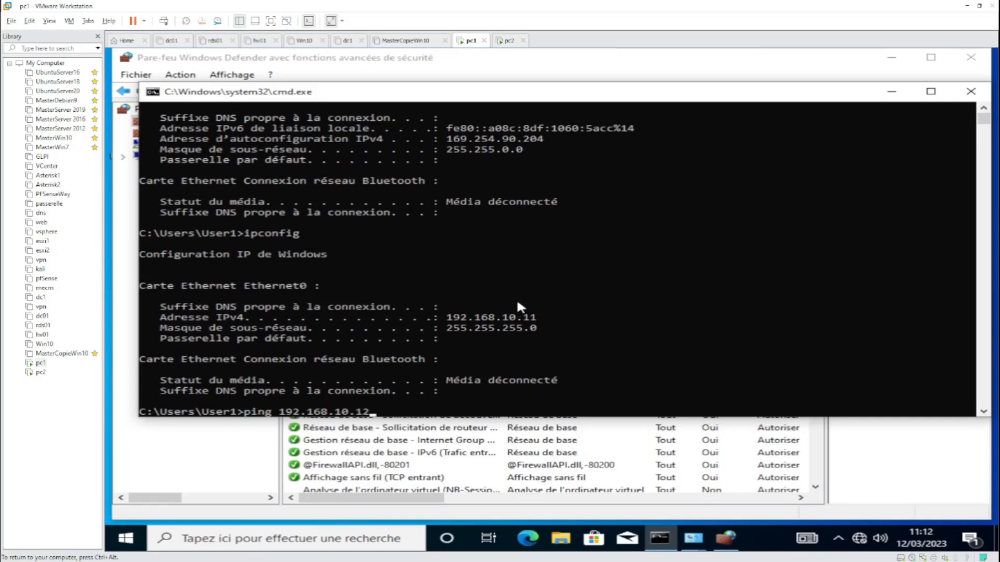
{"action": "key", "text": "Return"}
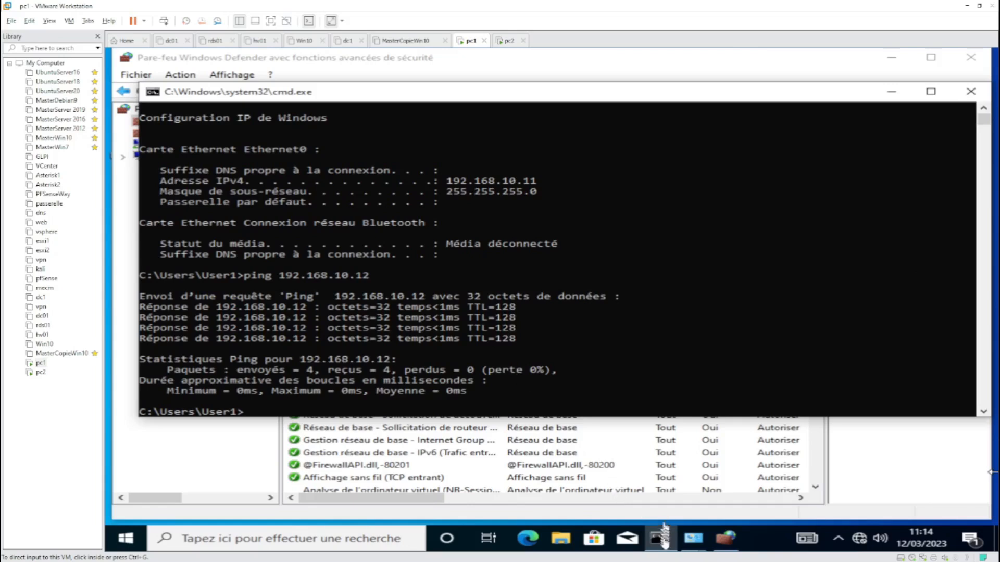
- Close pc1's Command Prompt and minimize both Pare-feu Windows Defender windows to clear the desktop
{"action": "left_click", "coordinate": [970, 94]}
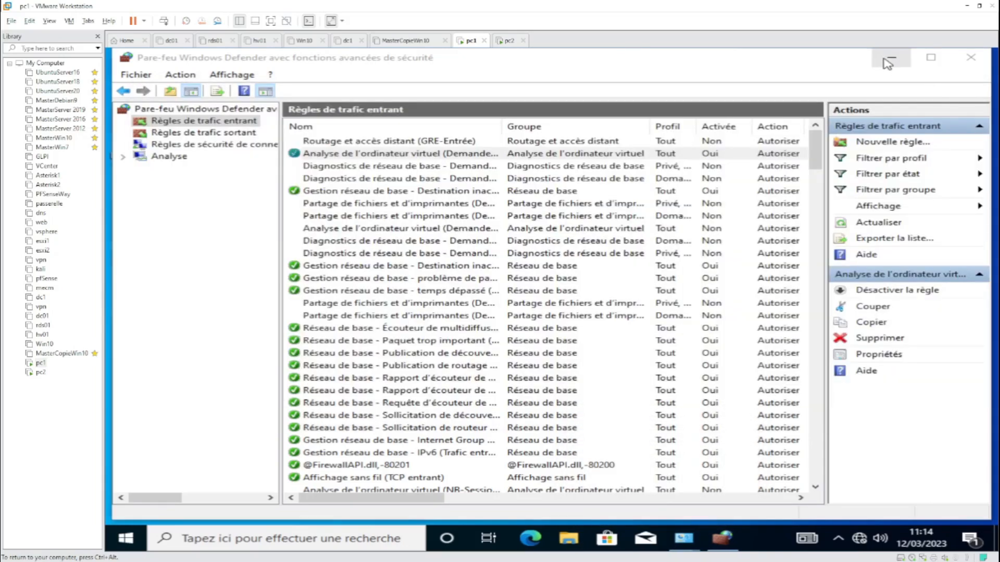
{"action": "left_click", "coordinate": [892, 59]}
{"action": "left_click", "coordinate": [826, 123]}
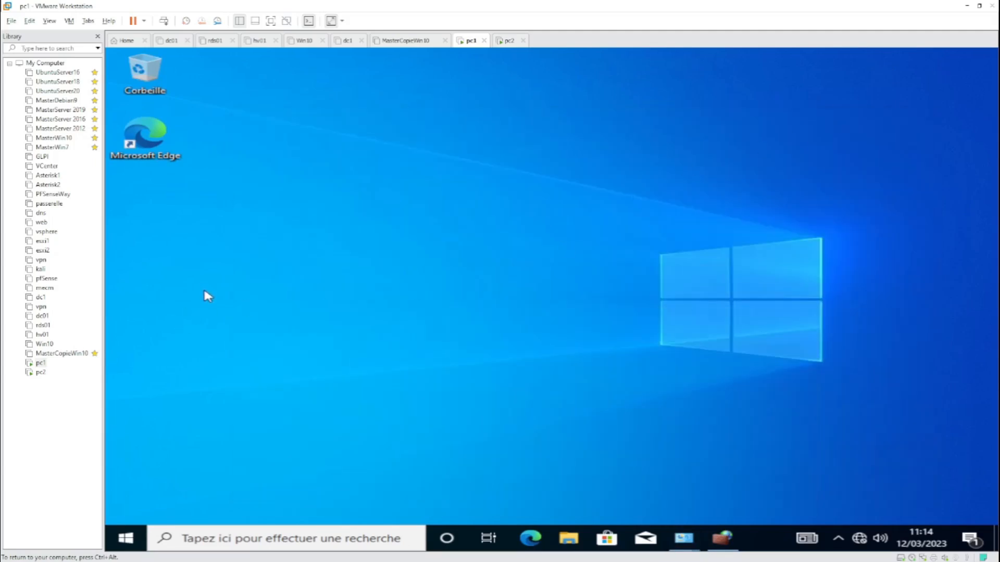
- Create a new folder on pc1's desktop and name it with the owner's first name
{"action": "right_click", "coordinate": [139, 202]}
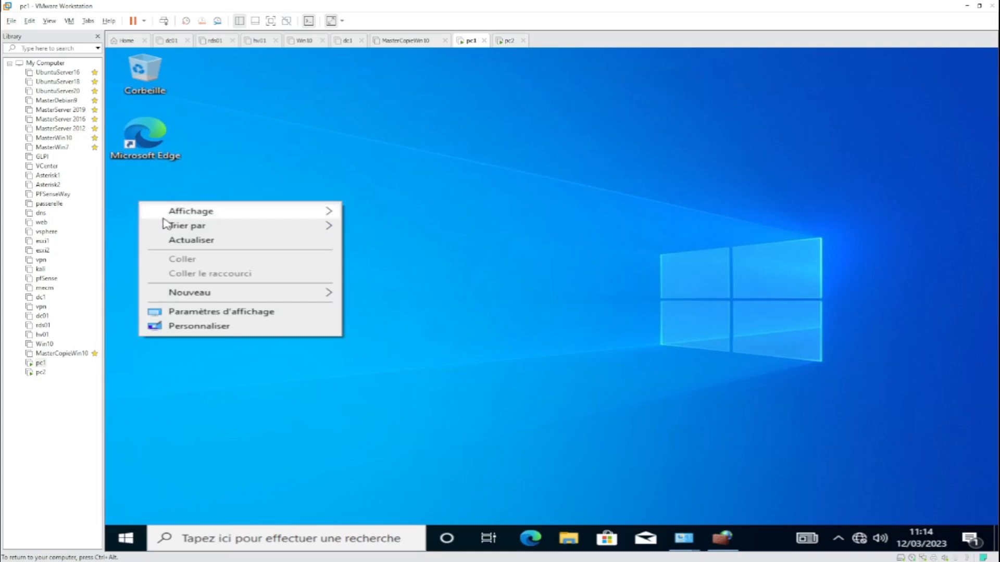
{"action": "mouse_move", "coordinate": [215, 296]}
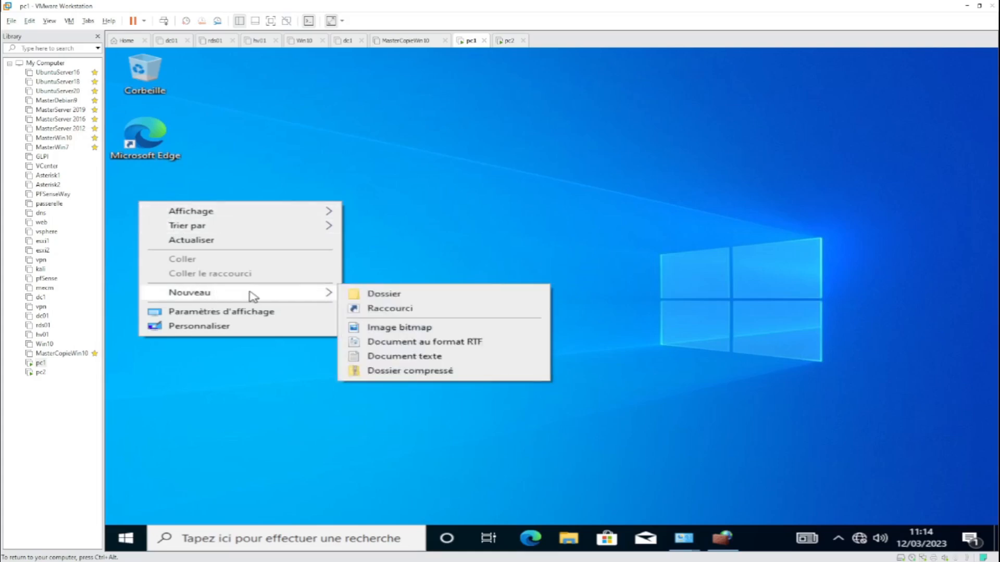
{"action": "left_click", "coordinate": [368, 295]}
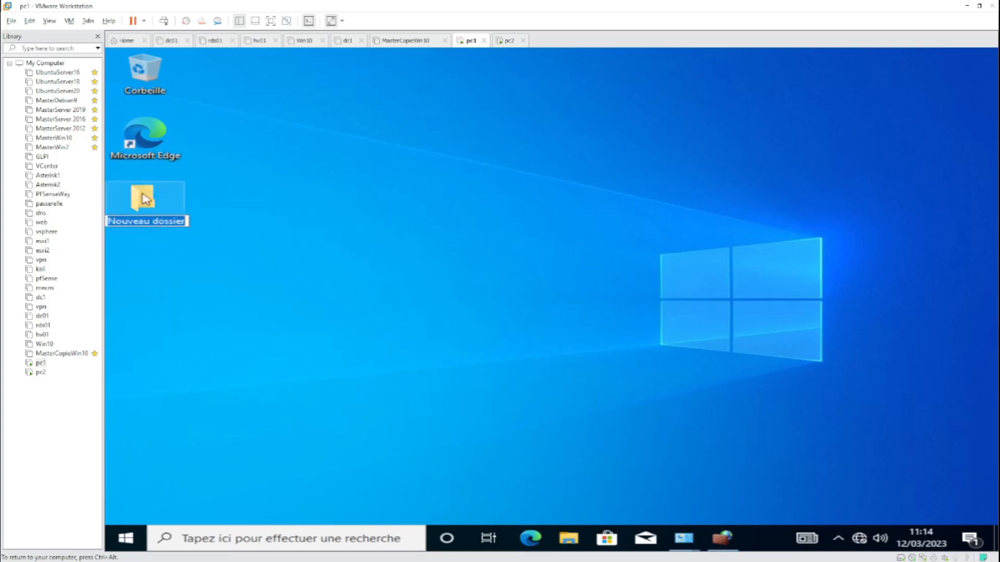
{"action": "type", "text": "taha"}
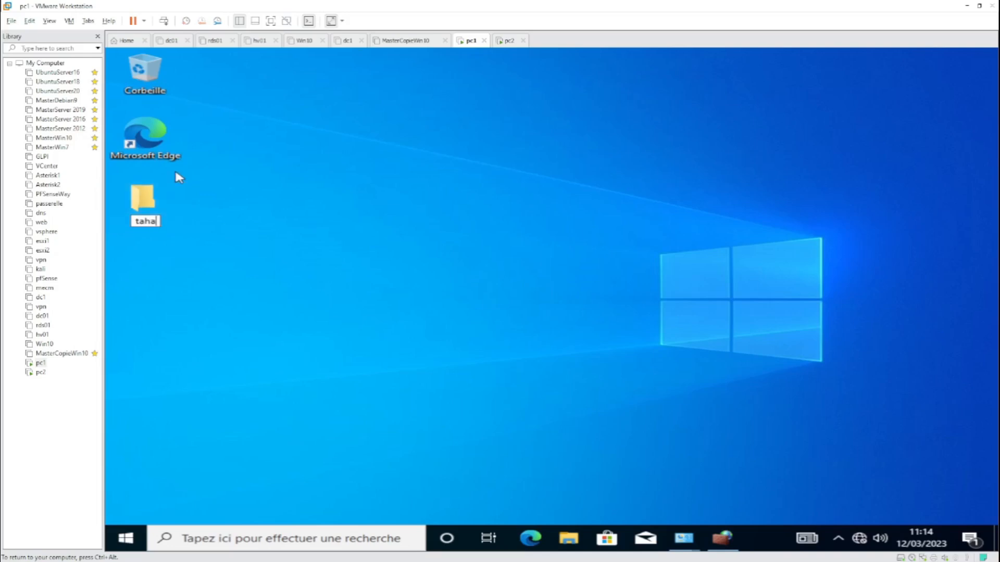
{"action": "key", "text": "Return"}
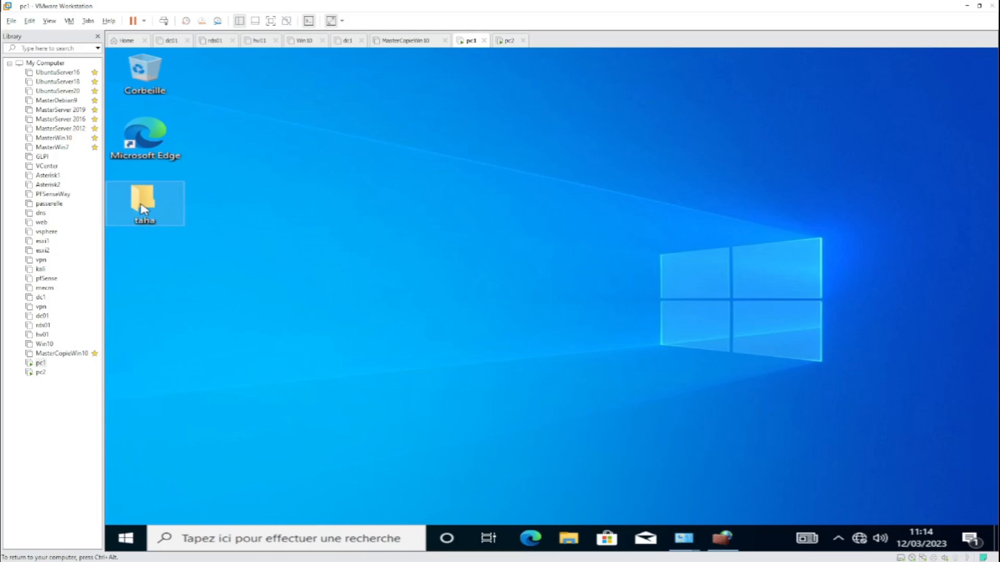
- Create a text document named bonjour inside the new desktop folder, and close the folder
{"action": "double_click", "coordinate": [144, 209]}
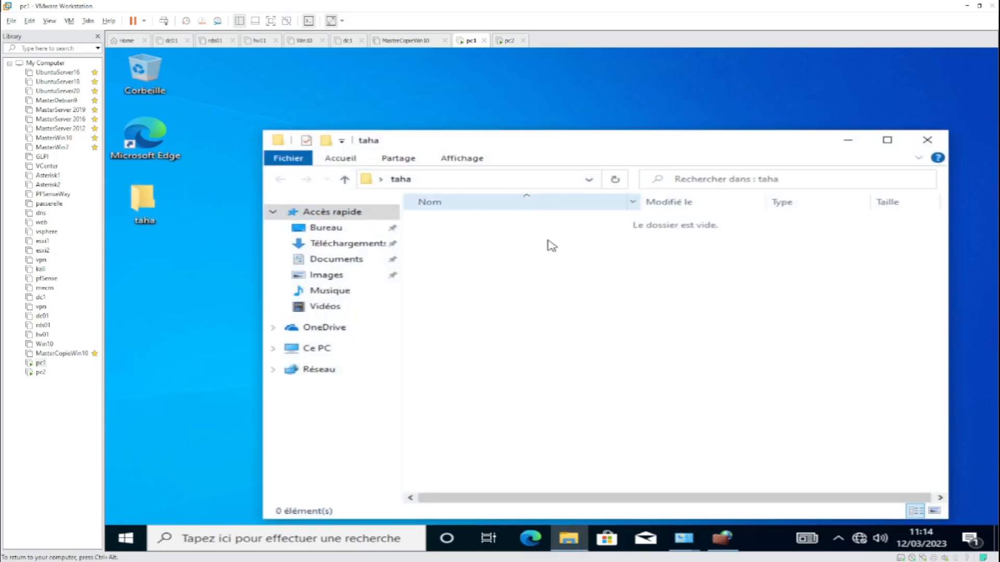
{"action": "right_click", "coordinate": [503, 281]}
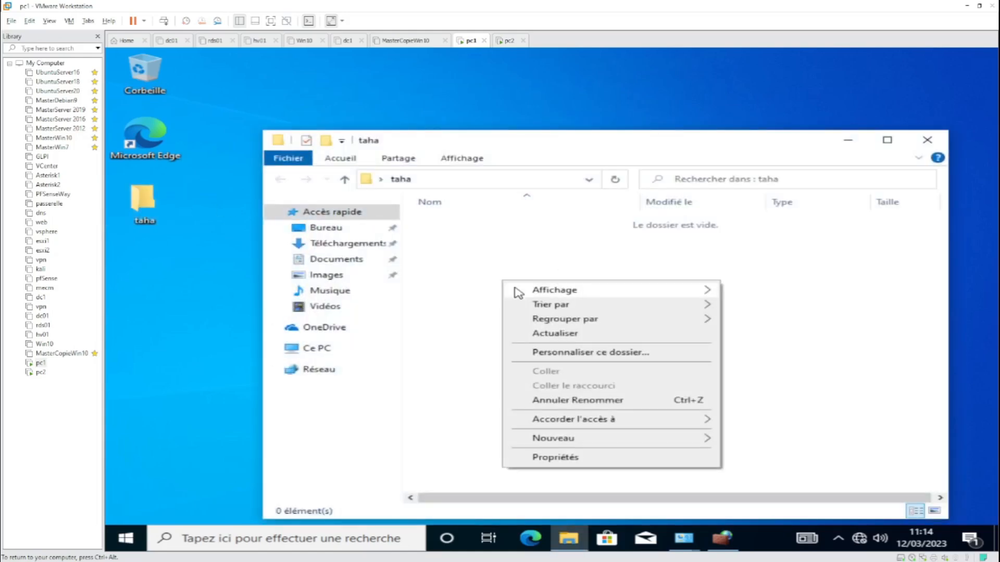
{"action": "mouse_move", "coordinate": [620, 439]}
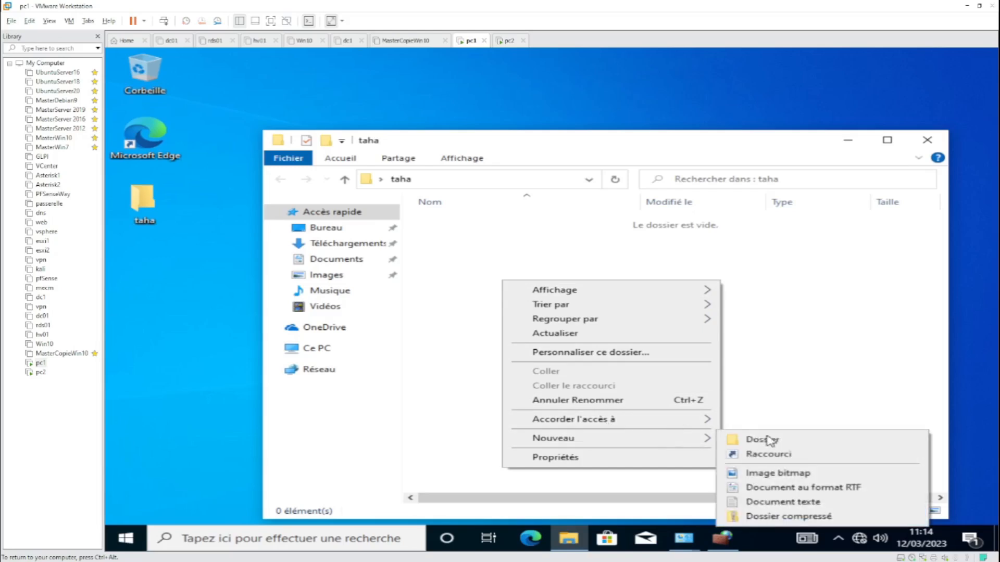
{"action": "left_click", "coordinate": [818, 503]}
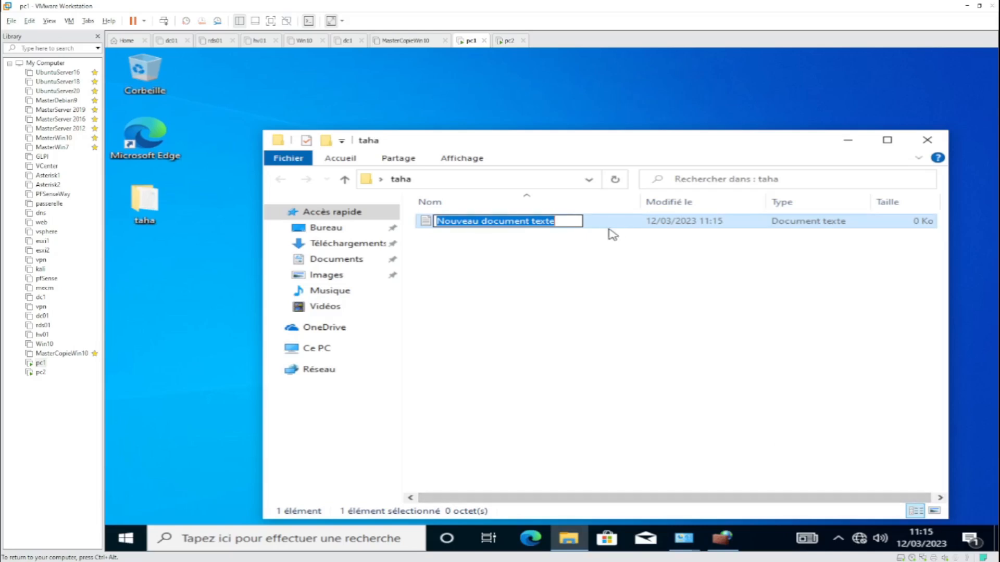
{"action": "type", "text": "bon"}
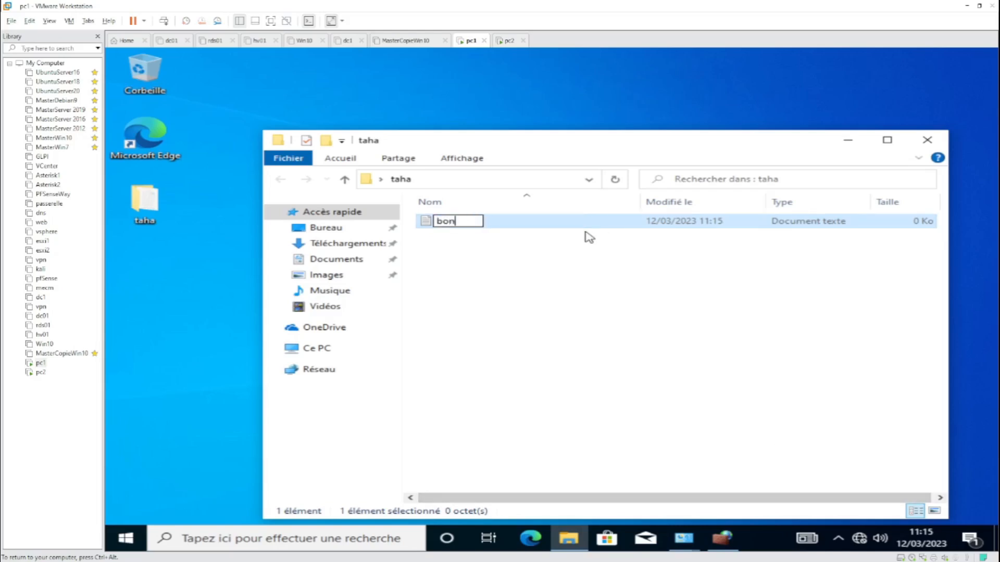
{"action": "type", "text": "jour"}
{"action": "left_click", "coordinate": [497, 227]}
{"action": "left_click", "coordinate": [928, 274]}
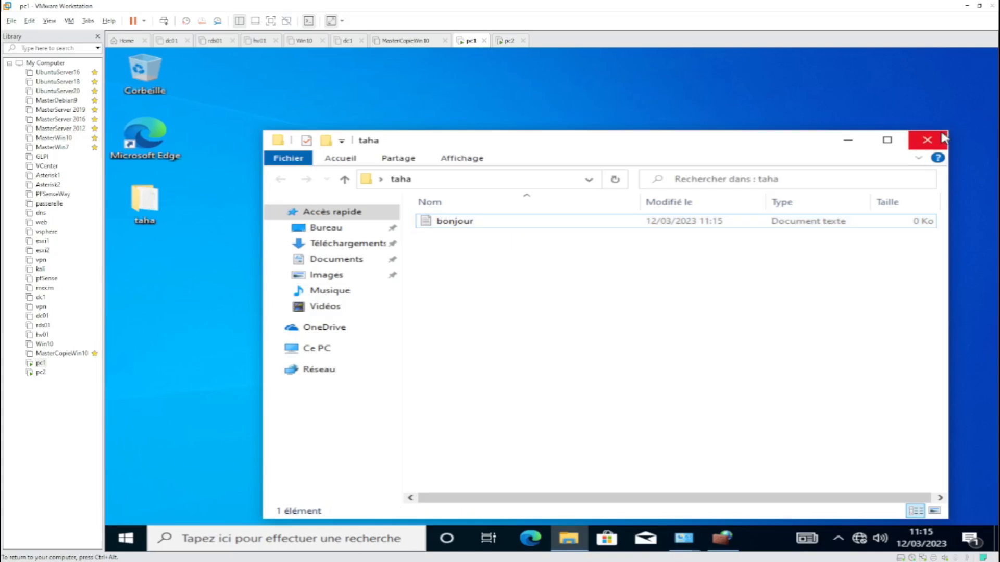
{"action": "left_click", "coordinate": [927, 140]}
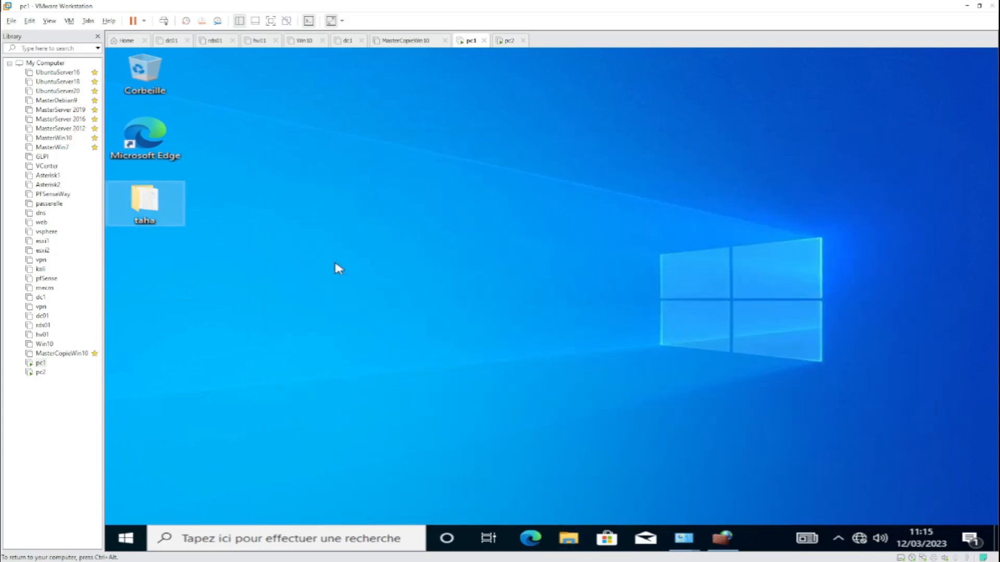
- Enable Partage avancé for the new desktop folder and limit its simultaneous users to 1
{"action": "right_click", "coordinate": [132, 203]}
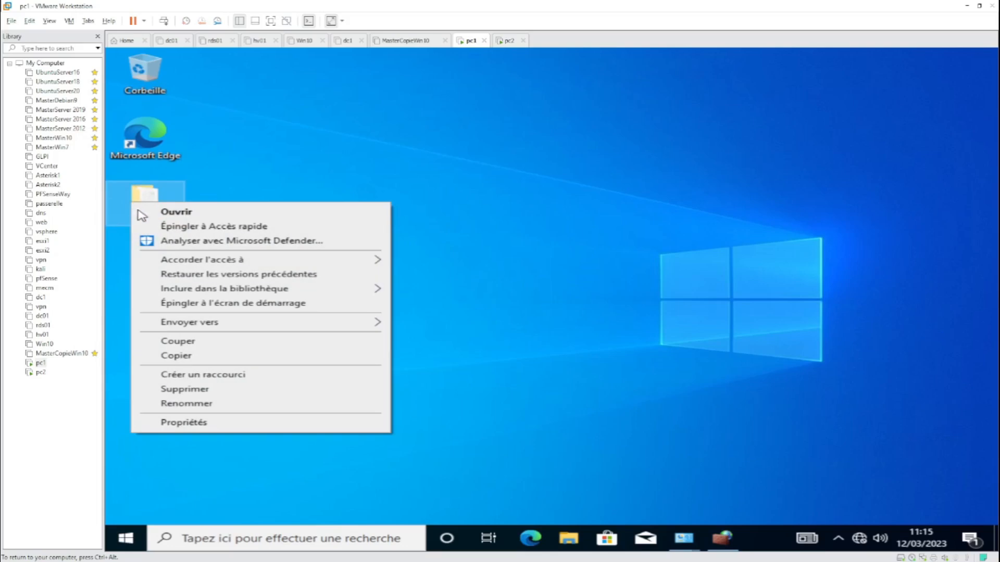
{"action": "left_click", "coordinate": [227, 424]}
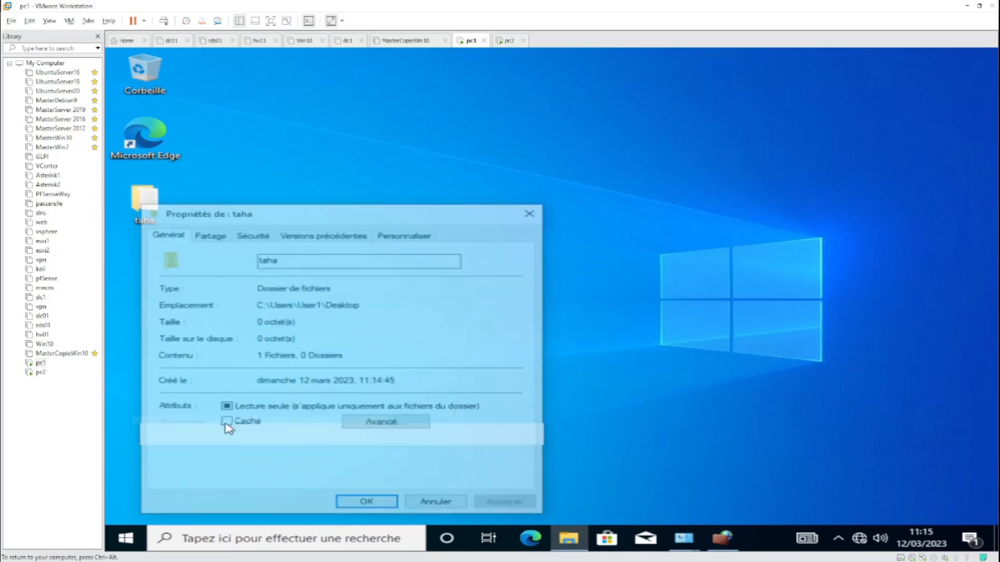
{"action": "left_click", "coordinate": [208, 234]}
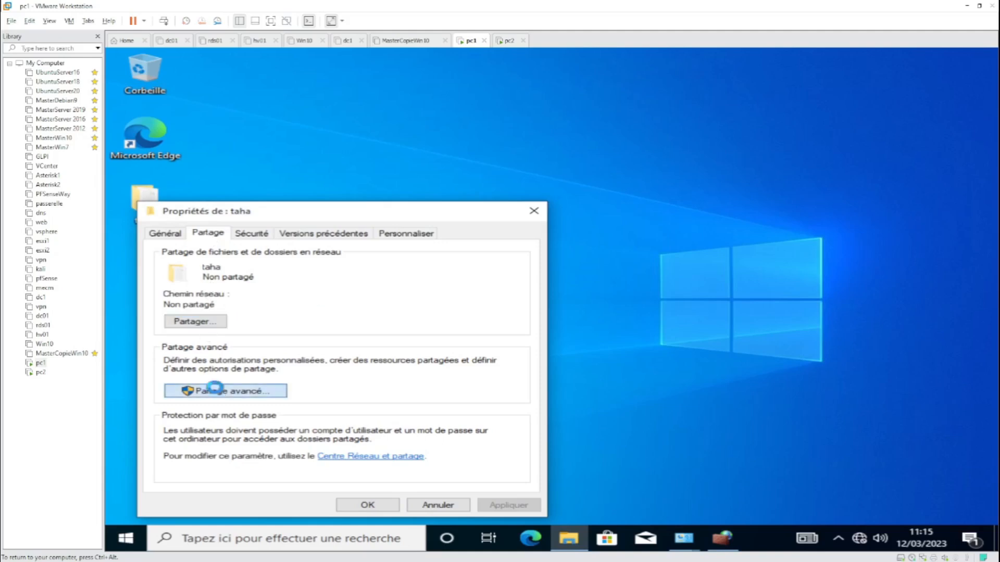
{"action": "left_click", "coordinate": [219, 391]}
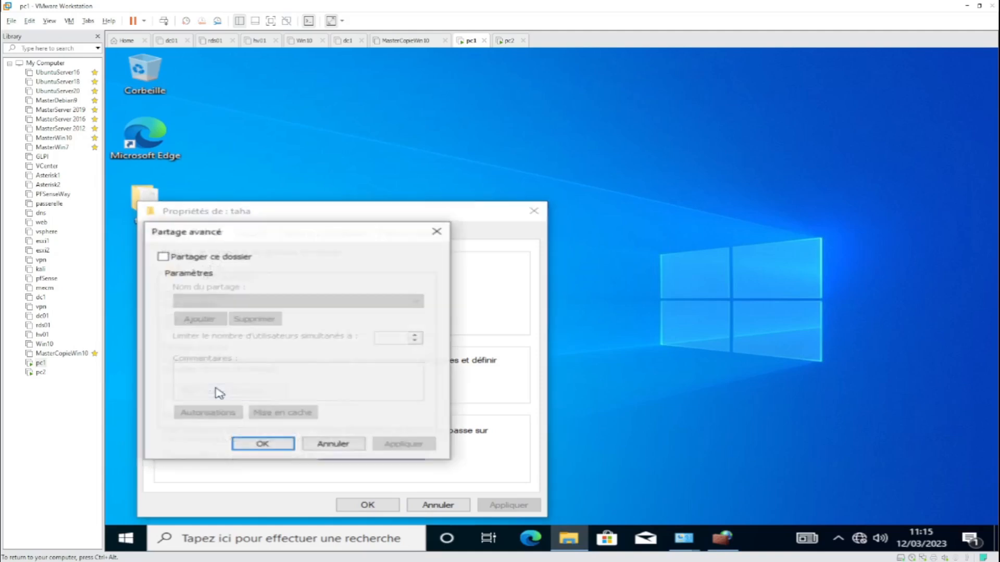
{"action": "left_click", "coordinate": [163, 257]}
{"action": "left_click", "coordinate": [225, 301]}
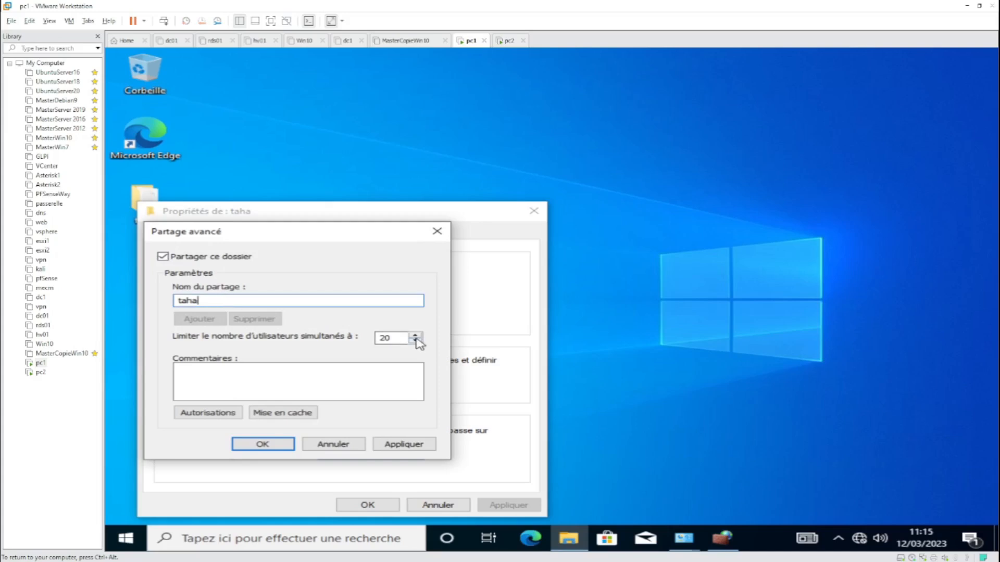
{"action": "left_click", "coordinate": [394, 337]}
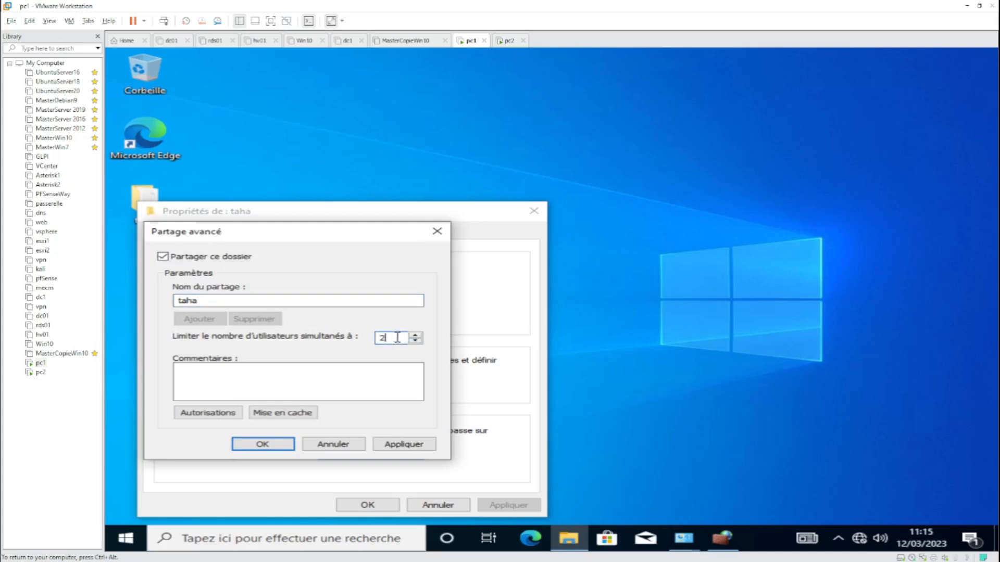
{"action": "type", "text": "1"}
- Grant Tout le monde Contrôle total on the share, and apply the folder's sharing settings
{"action": "left_click", "coordinate": [221, 414]}
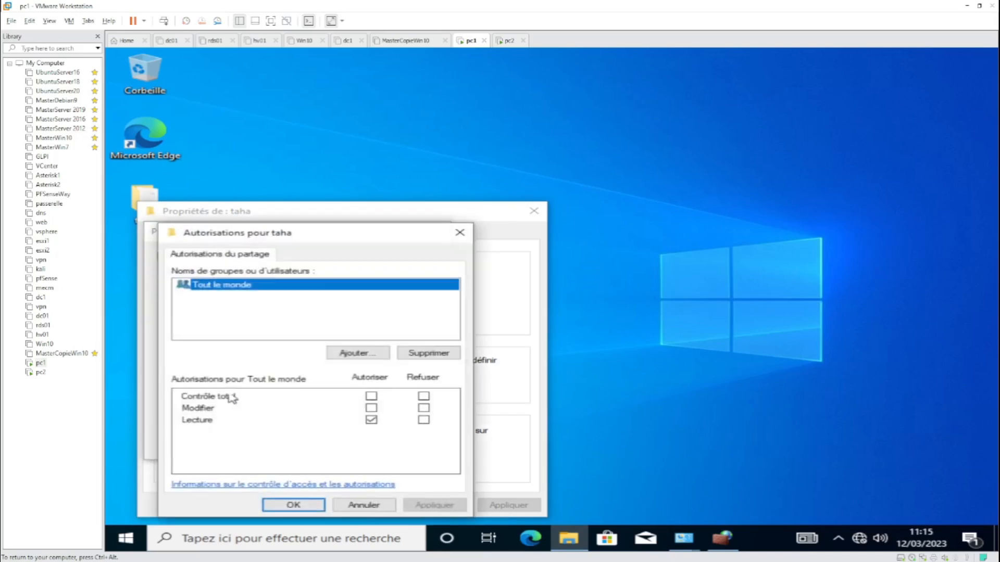
{"action": "left_click", "coordinate": [372, 397]}
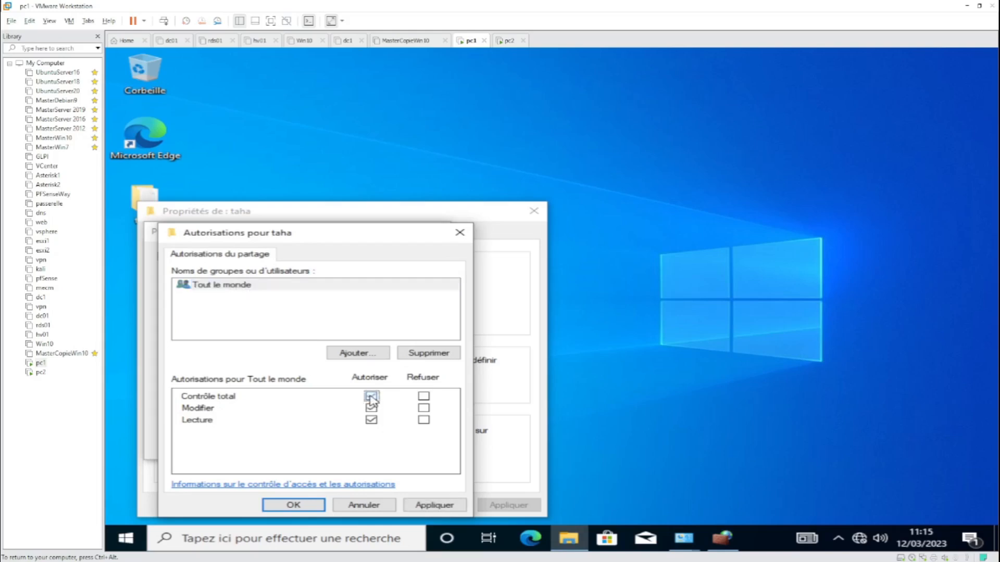
{"action": "left_click", "coordinate": [461, 505]}
{"action": "left_click", "coordinate": [312, 505]}
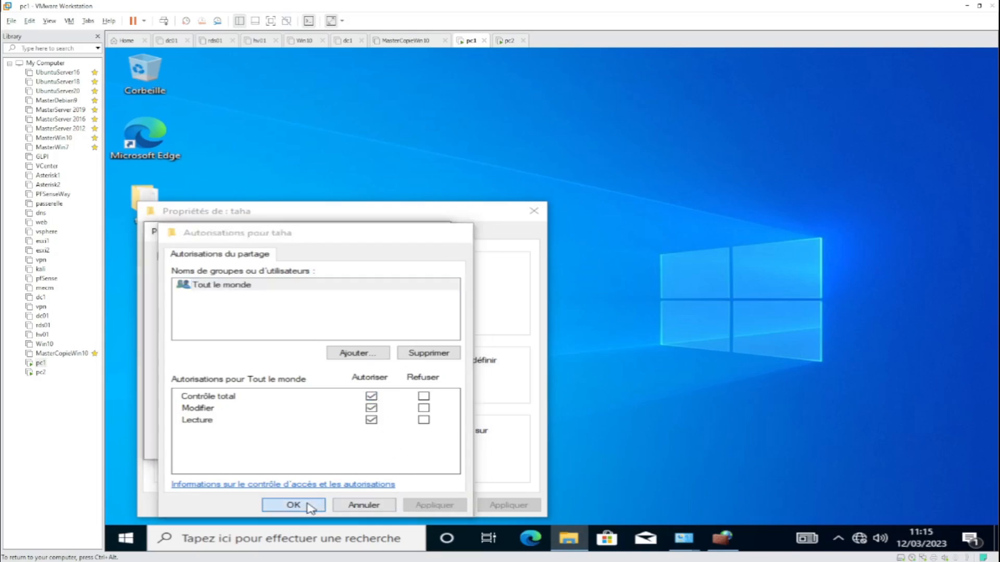
{"action": "left_click", "coordinate": [400, 446]}
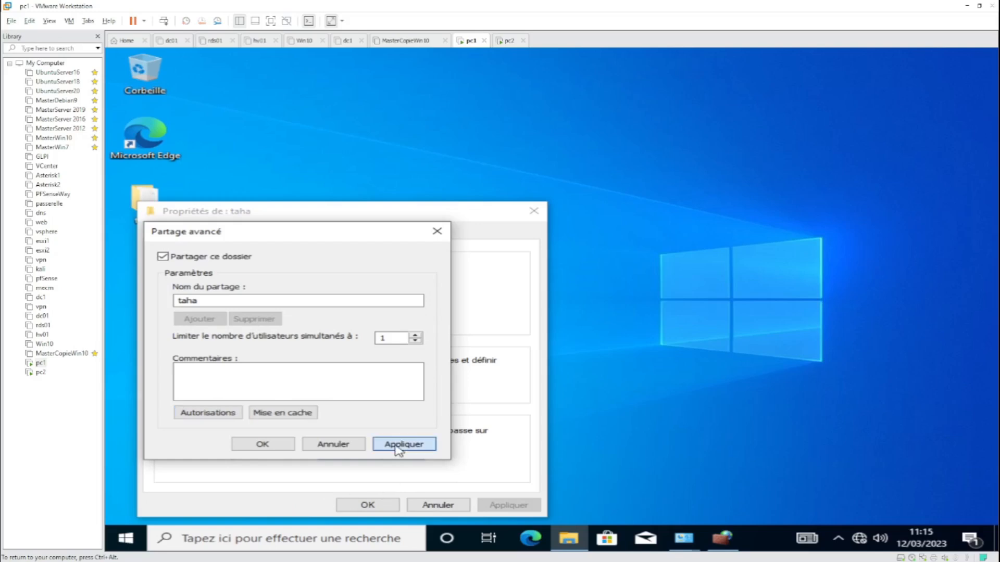
{"action": "left_click", "coordinate": [262, 445]}
{"action": "left_click", "coordinate": [368, 505]}
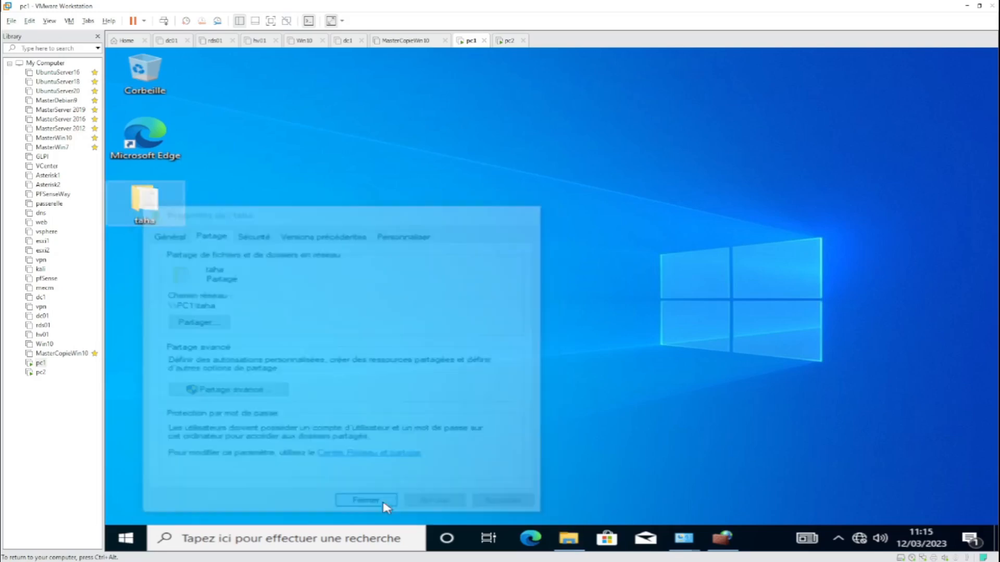
- Switch to pc2 and minimize its Command Prompt and firewall windows to clear the desktop
{"action": "left_click", "coordinate": [41, 372]}
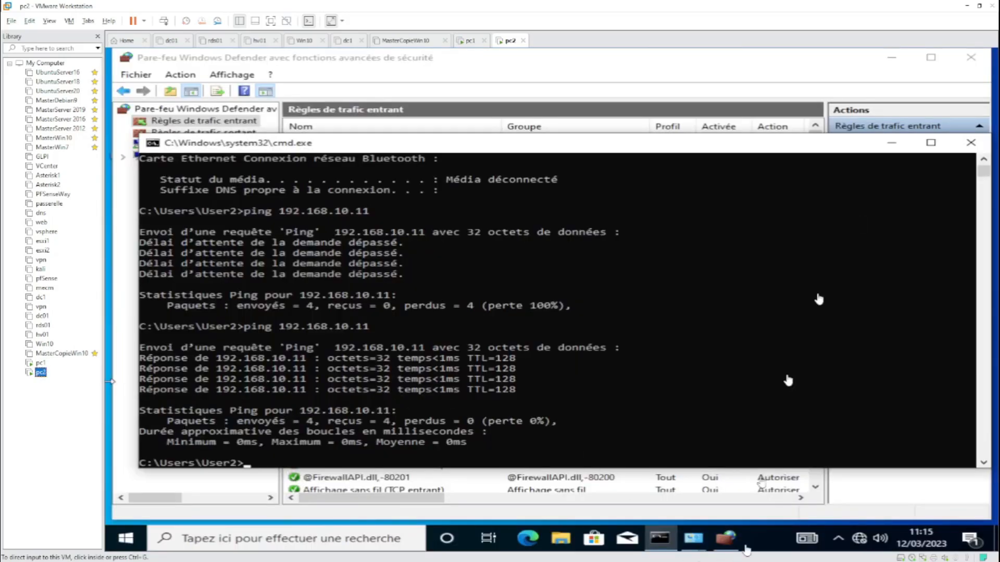
{"action": "left_click", "coordinate": [899, 114]}
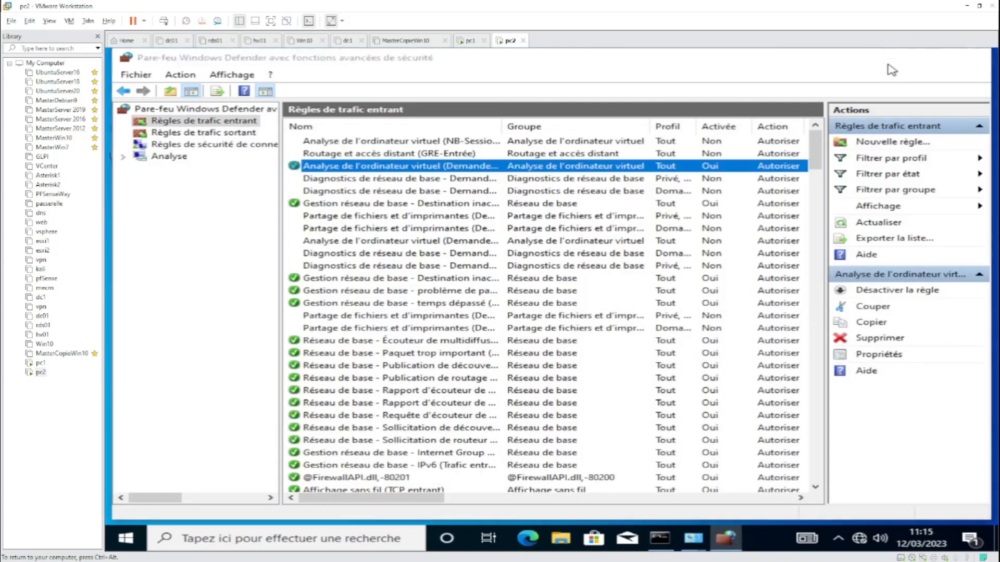
{"action": "left_click", "coordinate": [892, 58]}
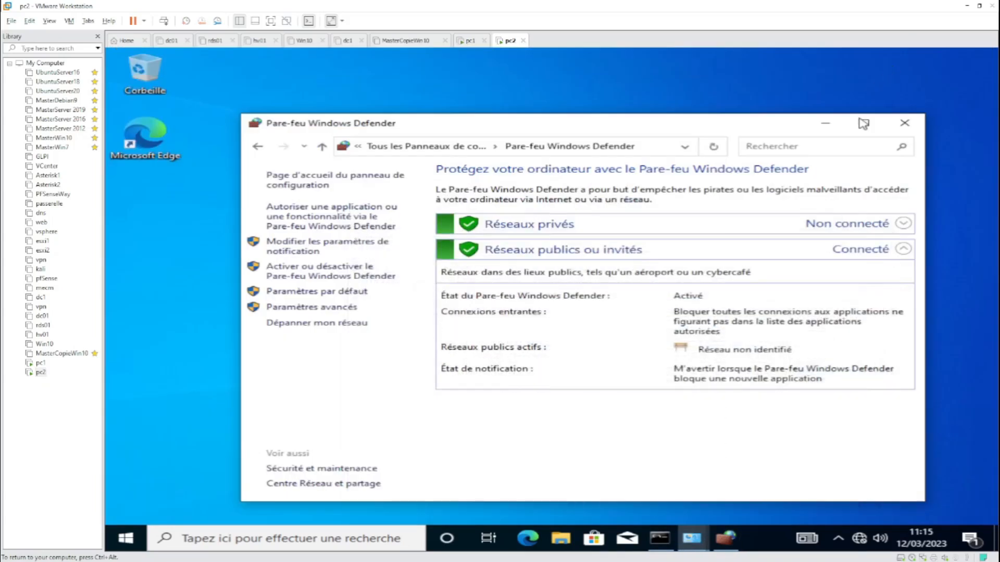
{"action": "left_click", "coordinate": [827, 125]}
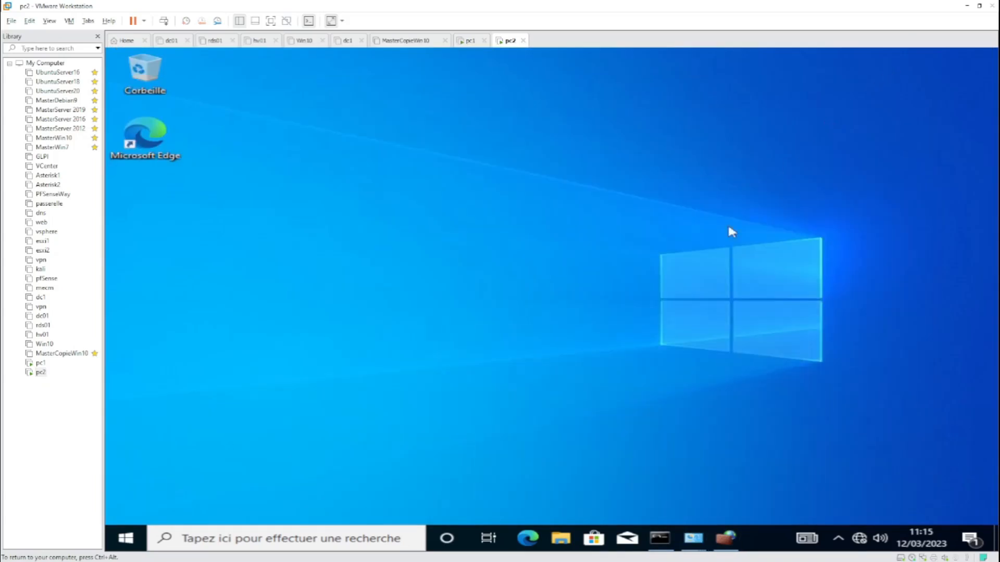
- Connect to pc1's network shares at \\192.168.10.11 from pc2's Explorateur de fichiers
{"action": "left_click", "coordinate": [562, 541]}
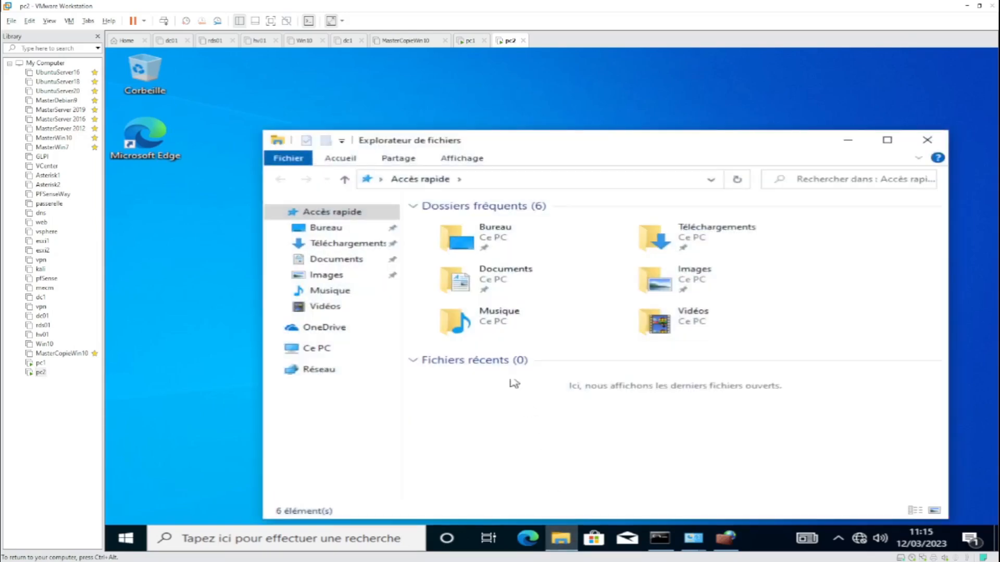
{"action": "left_click", "coordinate": [536, 177]}
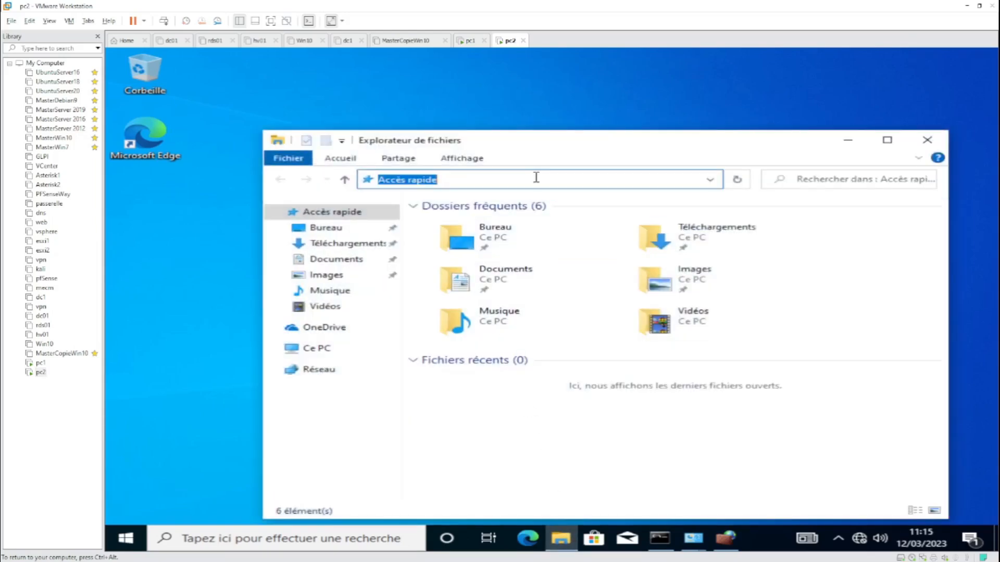
{"action": "type", "text": "\\\\"}
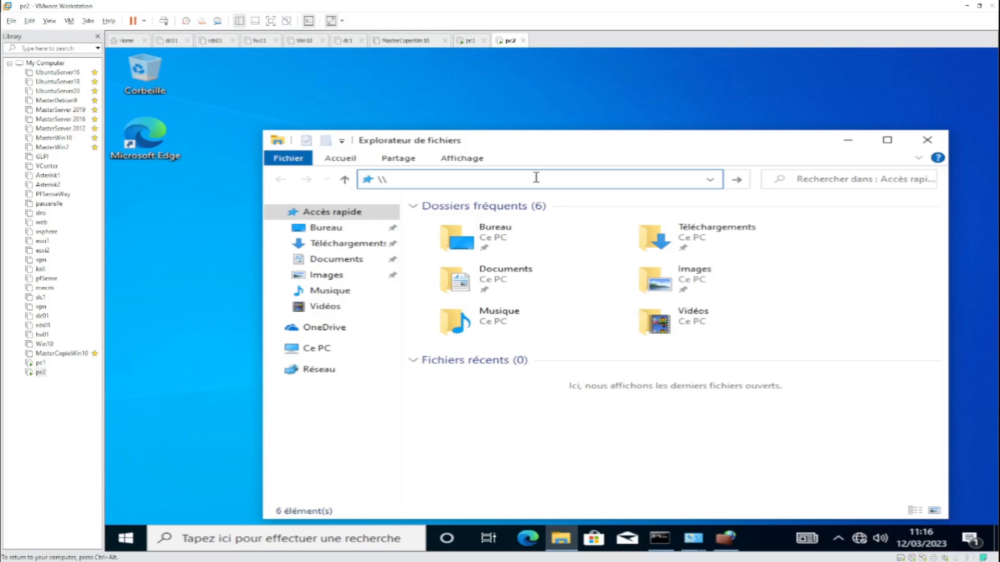
{"action": "type", "text": "19"}
{"action": "type", "text": "2.168.10.11"}
{"action": "key", "text": "Return"}
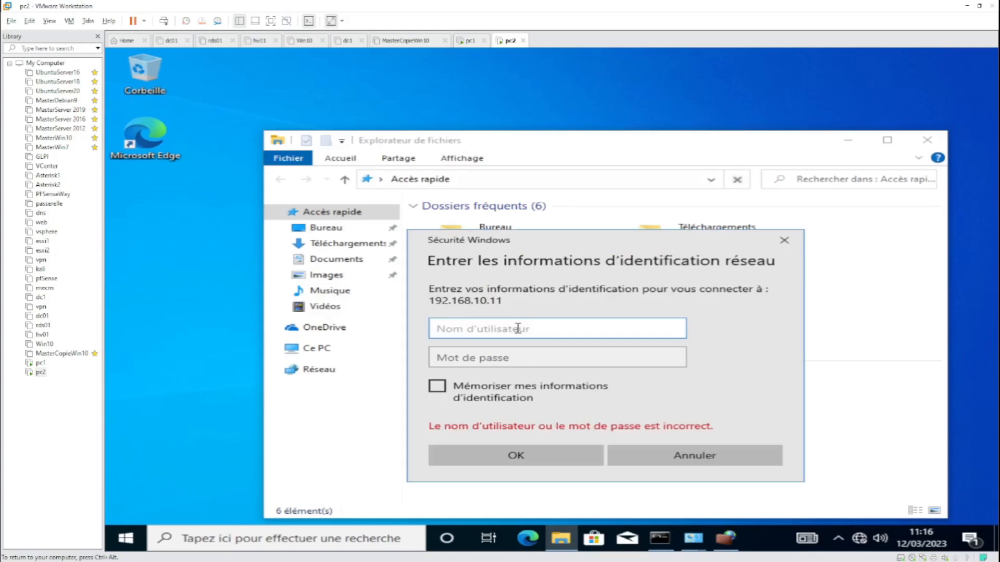
- Authenticate to pc1 as user1 with the account password, and open the shared folder
{"action": "type", "text": "u"}
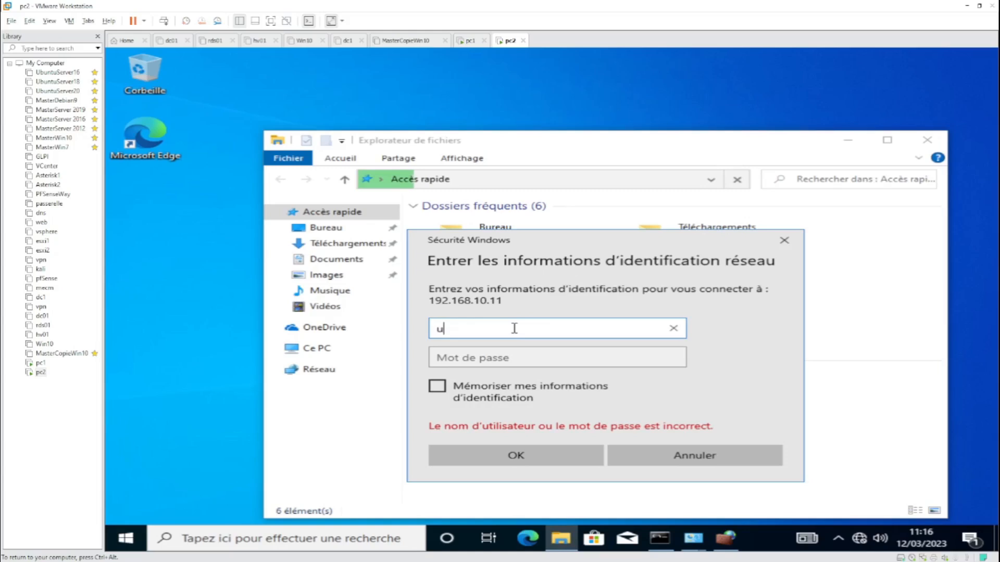
{"action": "type", "text": "ser"}
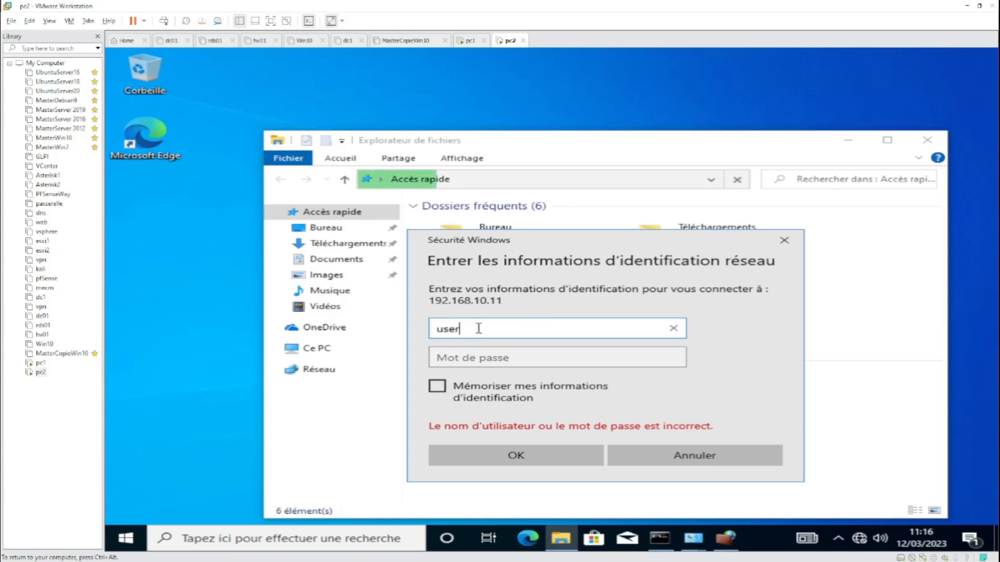
{"action": "type", "text": "1"}
{"action": "left_click", "coordinate": [482, 357]}
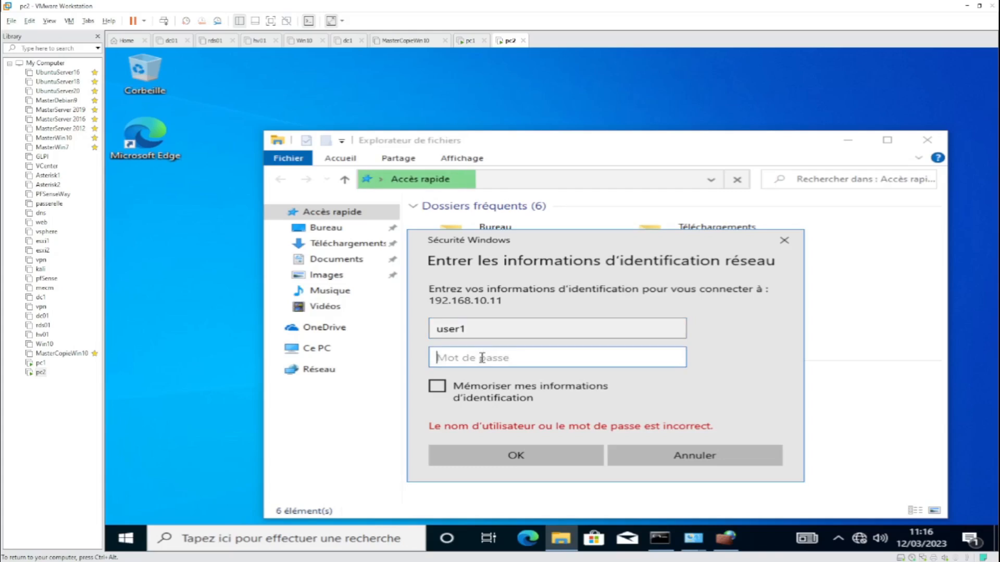
{"action": "type", "text": "•"}
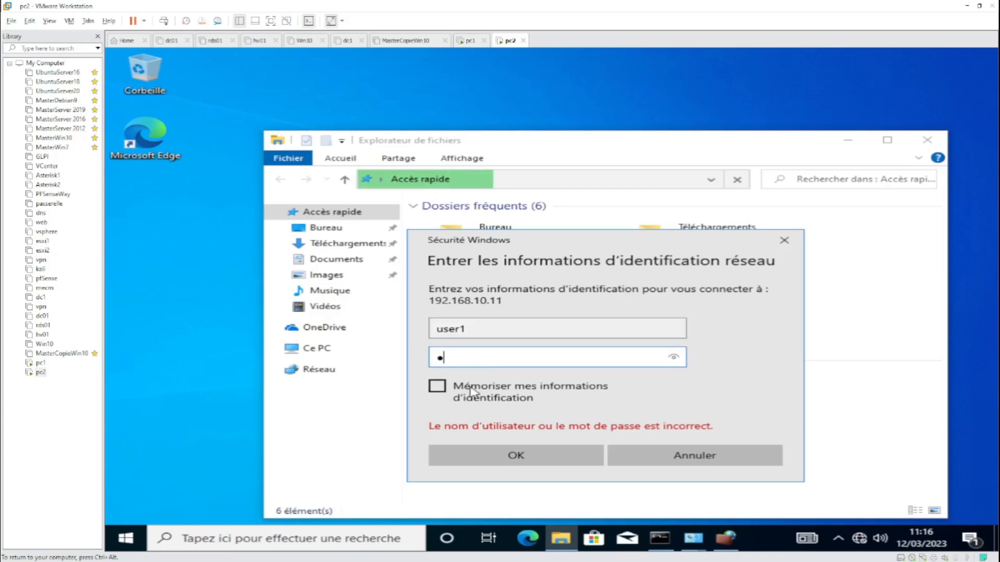
{"action": "left_click", "coordinate": [503, 459]}
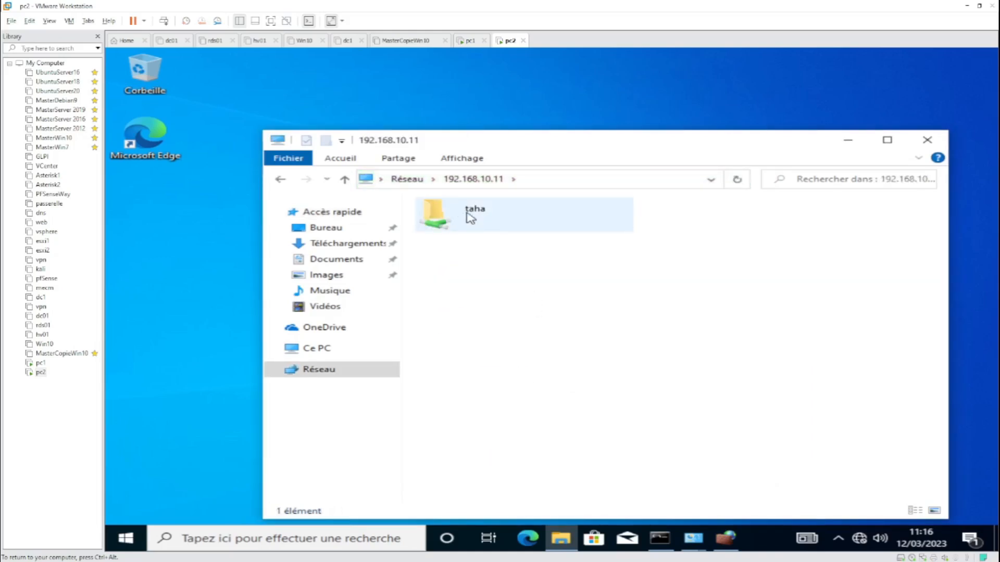
{"action": "double_click", "coordinate": [467, 215]}
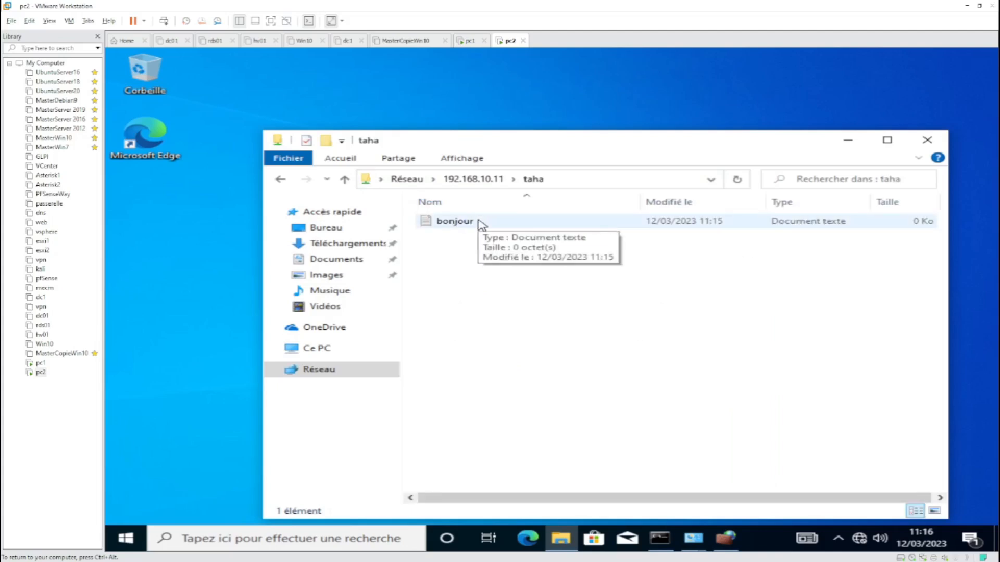
{"action": "key", "text": "ctrl+alt"}
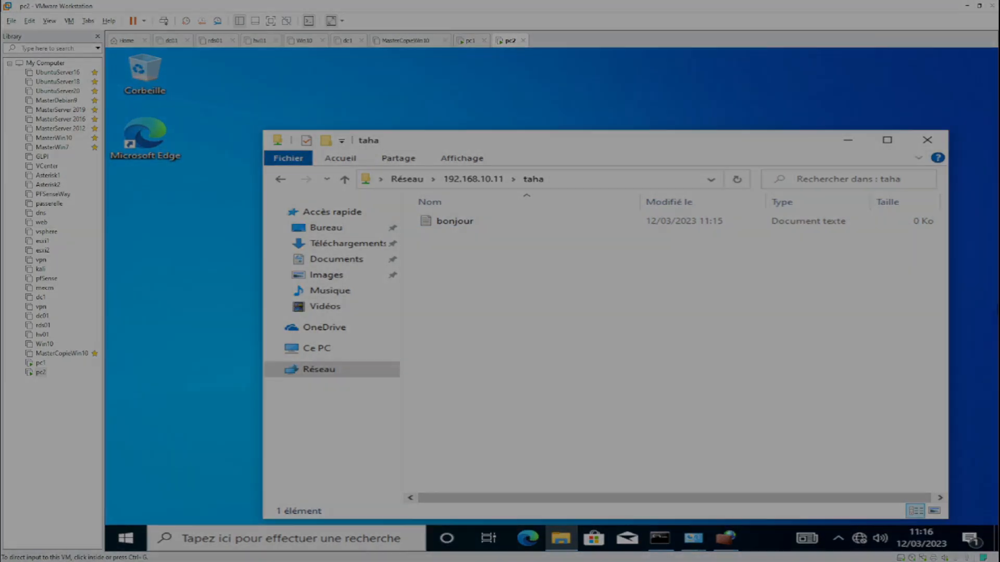